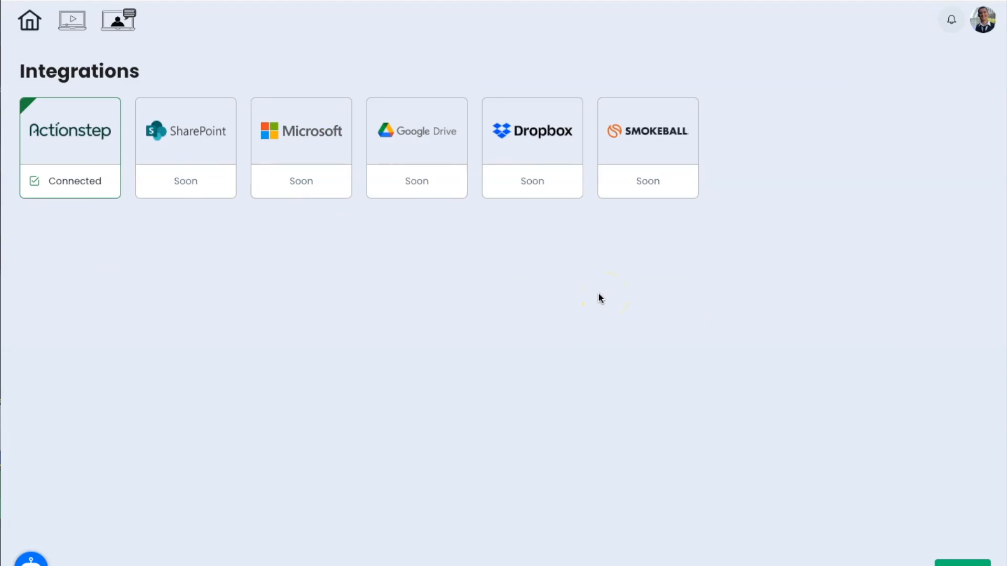
Step: Return to the home page listing the Client A, Client B, Precedent and Template folders
{"action": "left_click", "coordinate": [29, 23]}
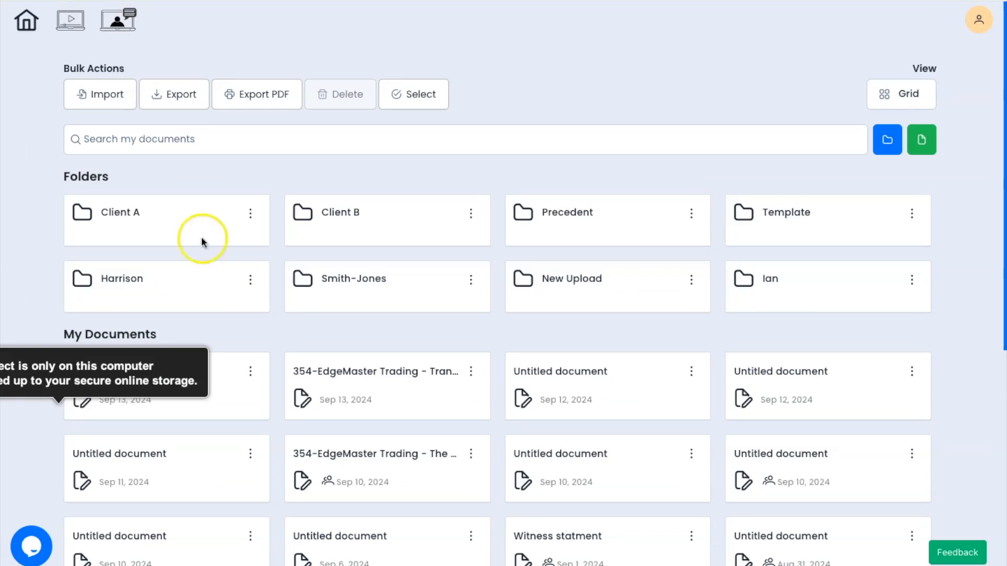
Step: Create a new folder named 'Demo' and open it
{"action": "left_click", "coordinate": [883, 142]}
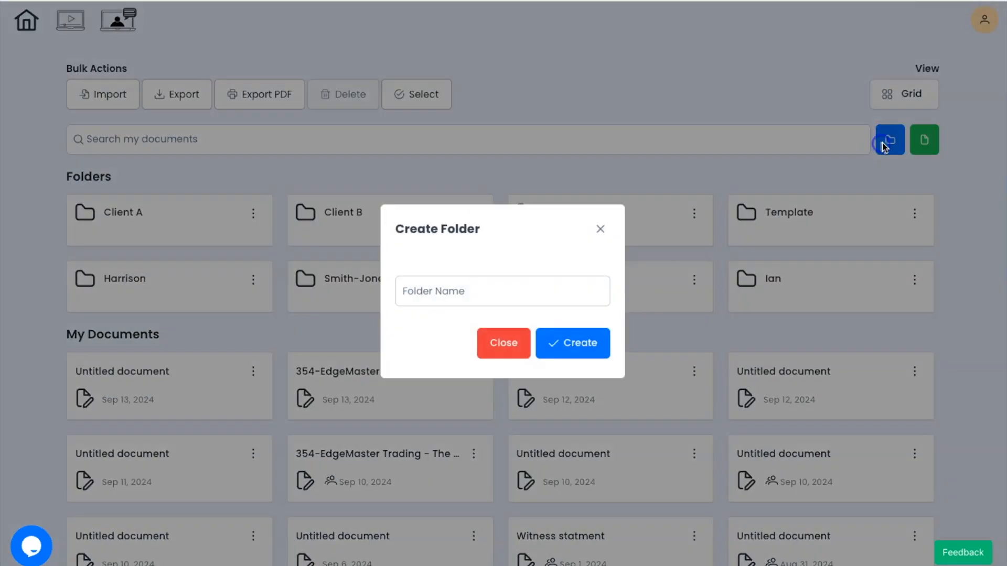
{"action": "left_click", "coordinate": [545, 284]}
{"action": "type", "text": "Demo"}
{"action": "key", "text": "Return"}
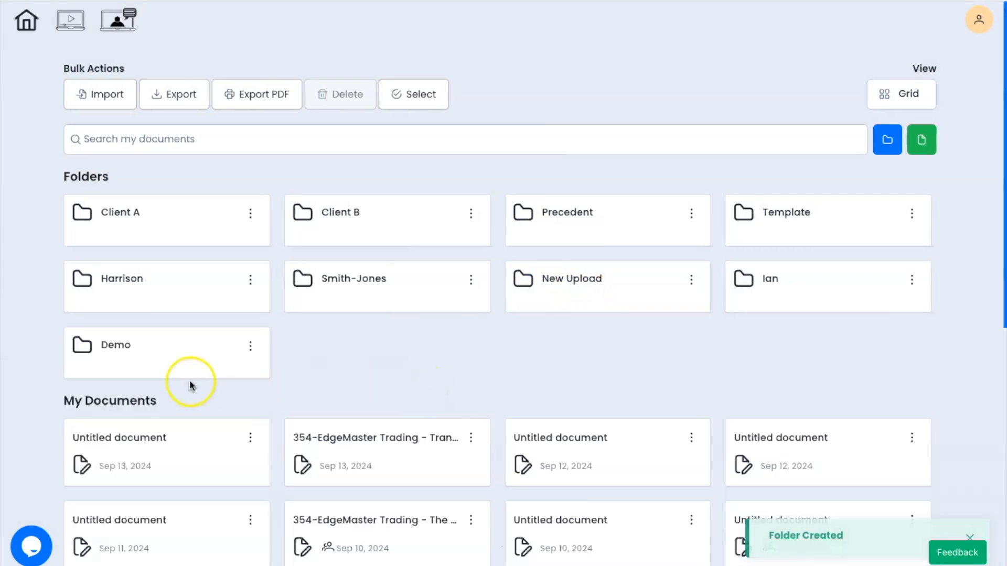
{"action": "left_click", "coordinate": [146, 356]}
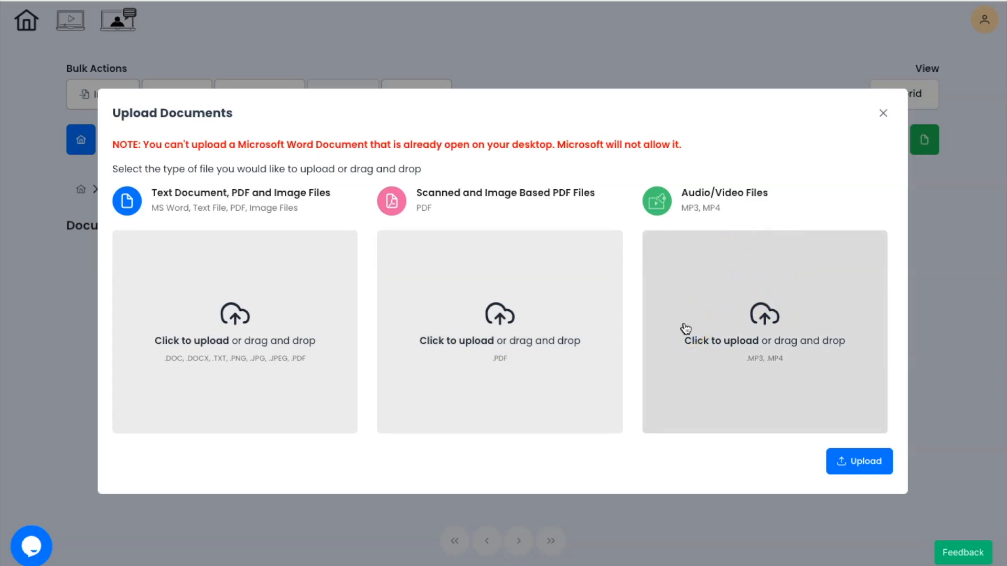
Step: Queue the mp3 audio, mp4 video and IMG_2398.jpg image in their upload drop zones
{"action": "left_click", "coordinate": [681, 328]}
{"action": "left_click", "coordinate": [603, 117]}
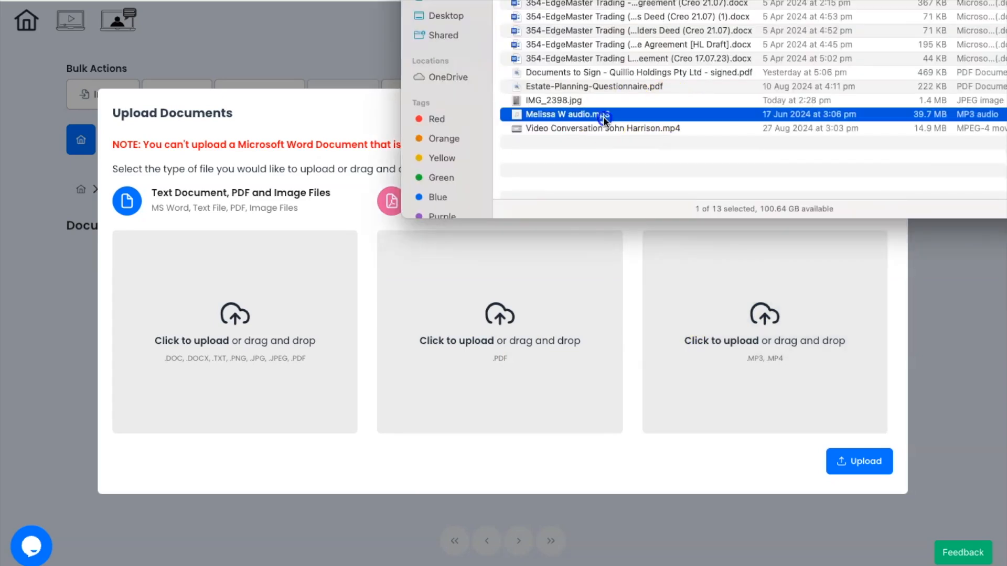
{"action": "left_click", "coordinate": [618, 128], "text": "shift"}
{"action": "left_click_drag", "start_coordinate": [618, 127], "coordinate": [767, 331]}
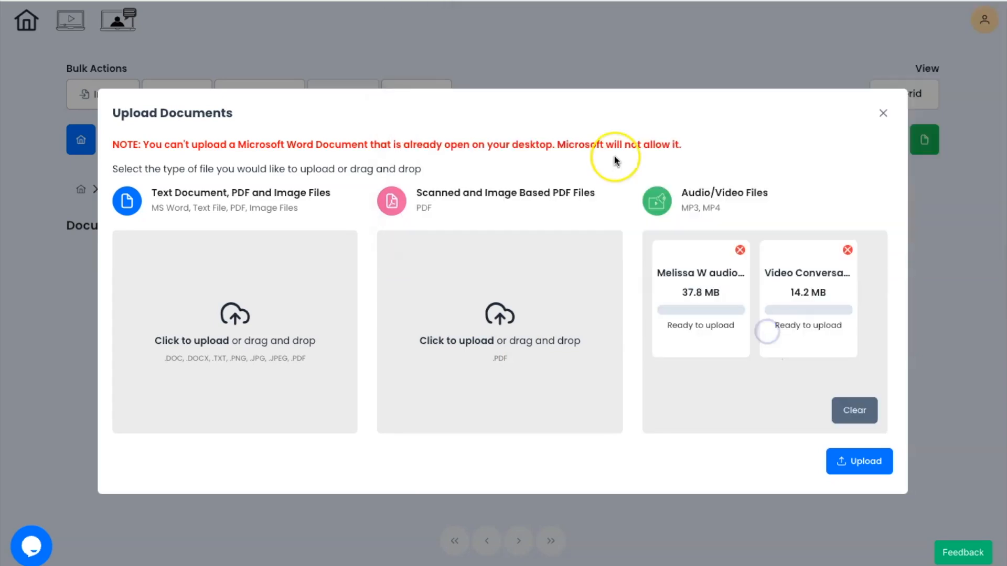
{"action": "left_click", "coordinate": [569, 102]}
{"action": "left_click_drag", "start_coordinate": [569, 102], "coordinate": [249, 313]}
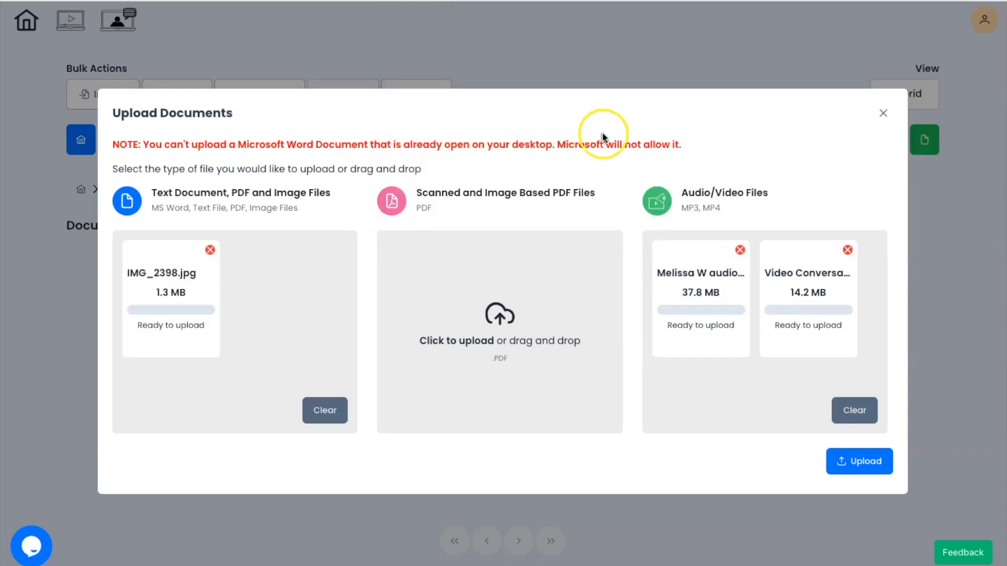
Step: Queue the questionnaire PDF, signed PDF and Word loan agreement, upload everything, and open IMG_2398.jpg
{"action": "left_click", "coordinate": [594, 87]}
{"action": "left_click_drag", "start_coordinate": [593, 87], "coordinate": [500, 325]}
{"action": "left_click", "coordinate": [579, 72]}
{"action": "left_click", "coordinate": [575, 60], "text": "shift"}
{"action": "left_click_drag", "start_coordinate": [575, 59], "coordinate": [251, 325]}
{"action": "left_click", "coordinate": [876, 462]}
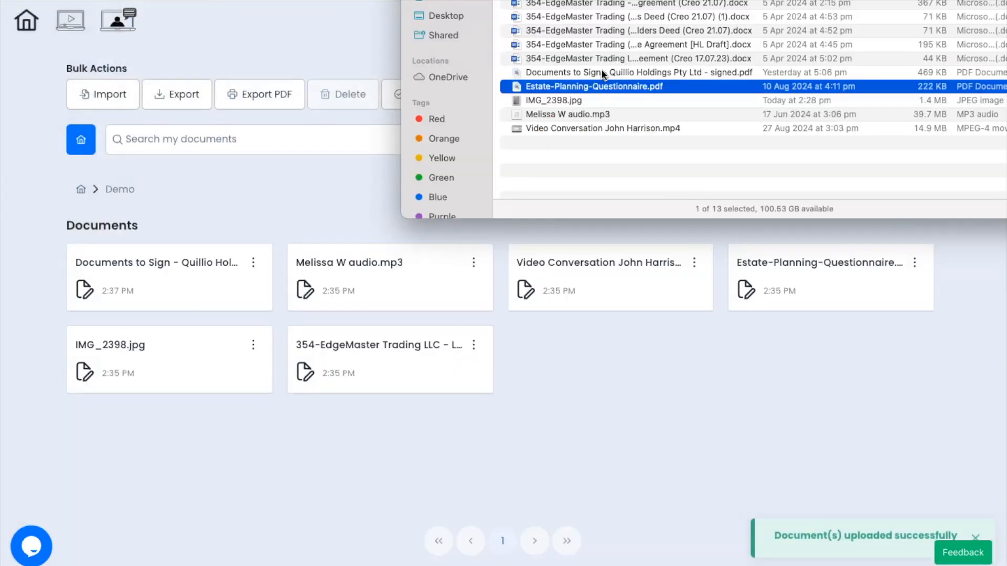
{"action": "left_click", "coordinate": [279, 189]}
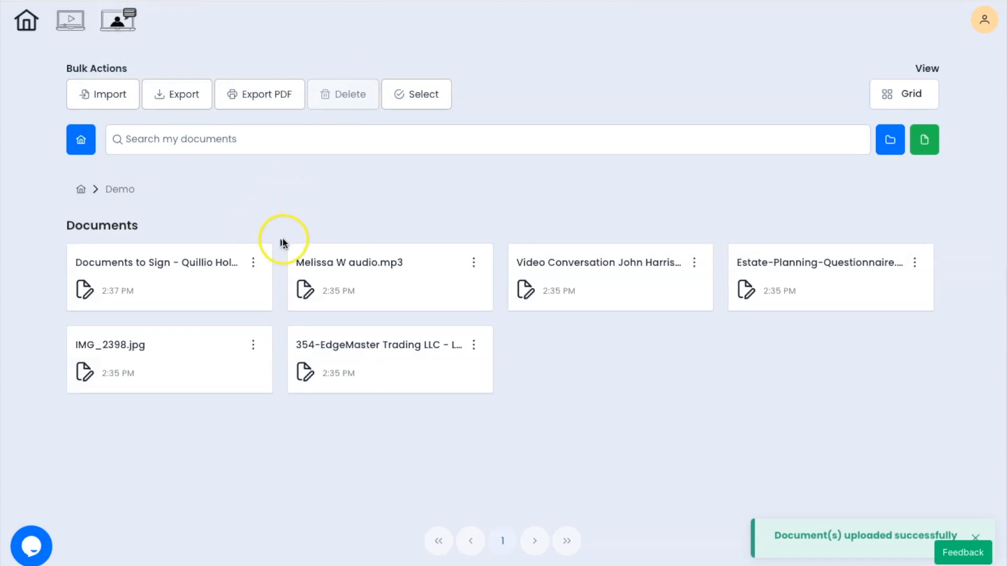
{"action": "left_click", "coordinate": [271, 362]}
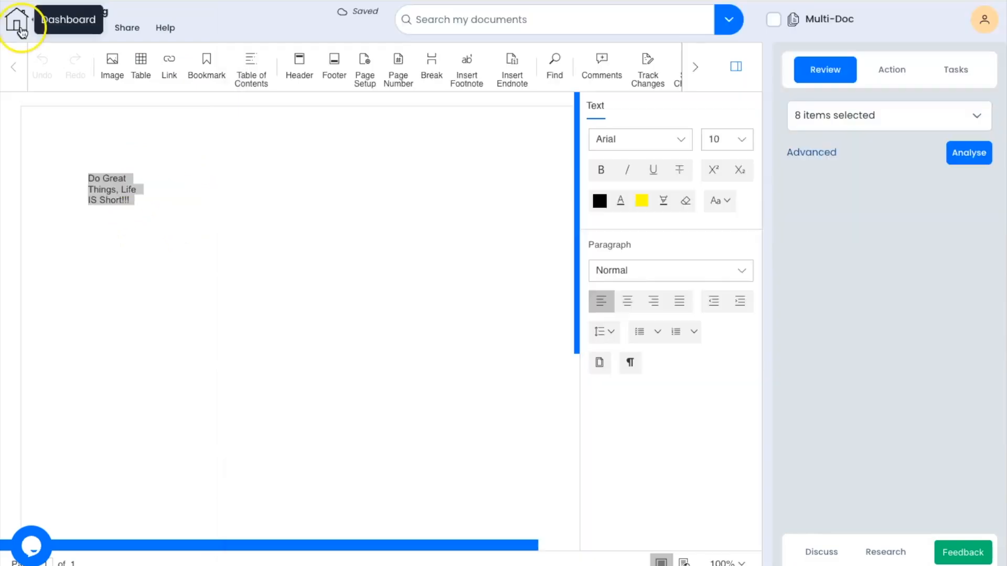
Step: Go back home and open the EdgeMaster Trading loan agreement from the Demo folder
{"action": "left_click", "coordinate": [20, 27]}
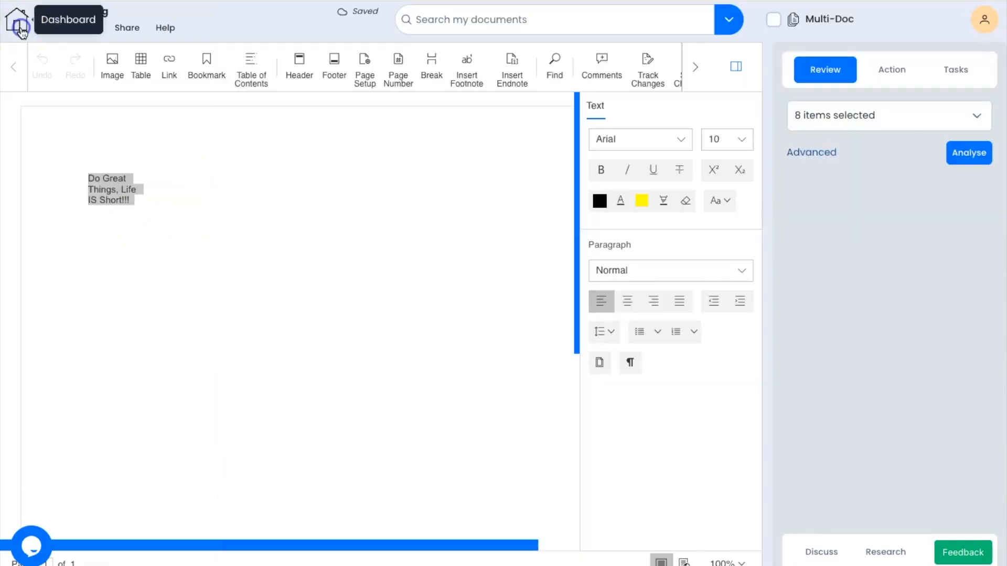
{"action": "left_click", "coordinate": [174, 353]}
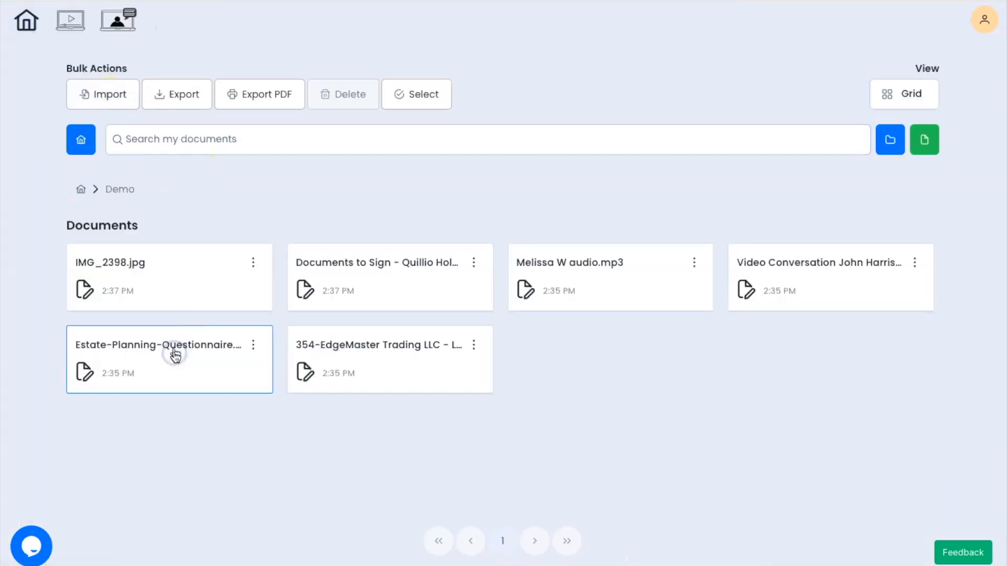
{"action": "left_click", "coordinate": [378, 351]}
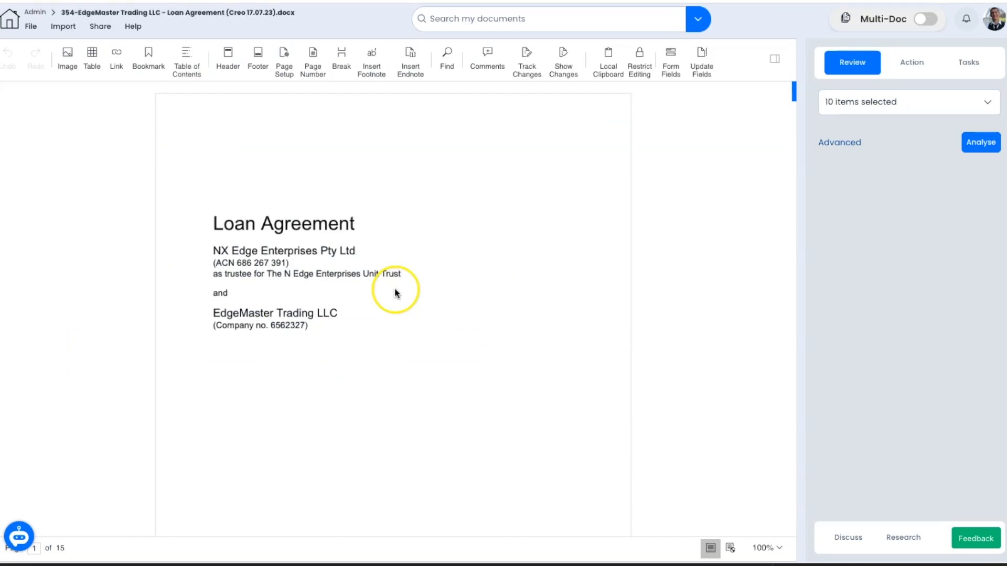
Step: Look through the Action and Tasks panels, return to Review, and briefly open Helpful Harry
{"action": "left_click", "coordinate": [925, 65]}
{"action": "left_click", "coordinate": [968, 65]}
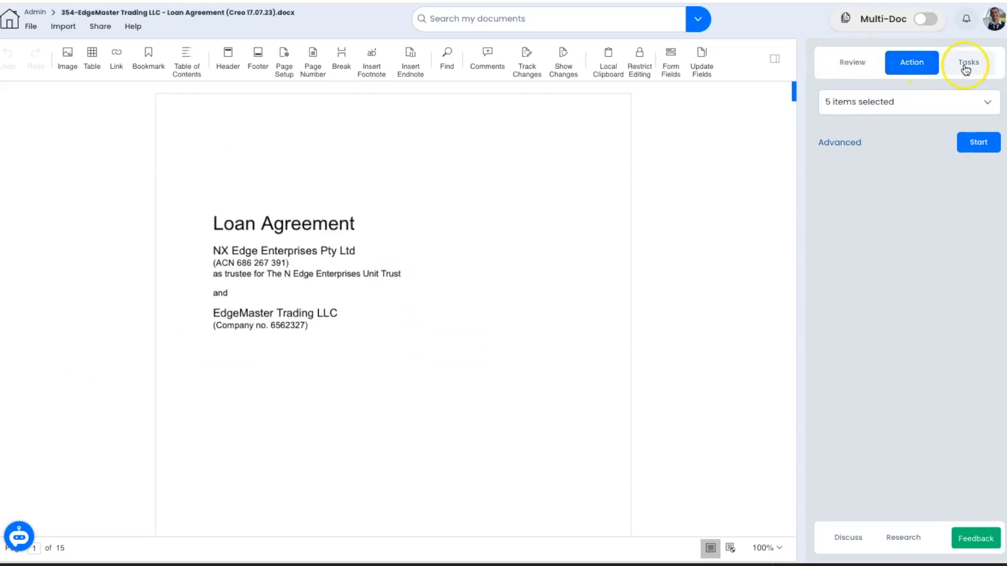
{"action": "left_click", "coordinate": [861, 69]}
{"action": "left_click", "coordinate": [20, 540]}
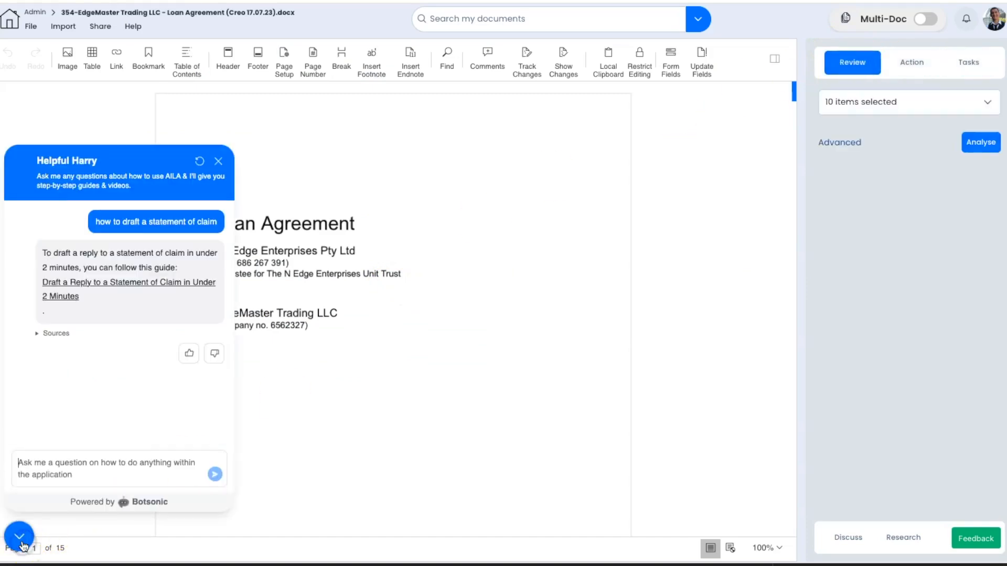
{"action": "left_click", "coordinate": [20, 538]}
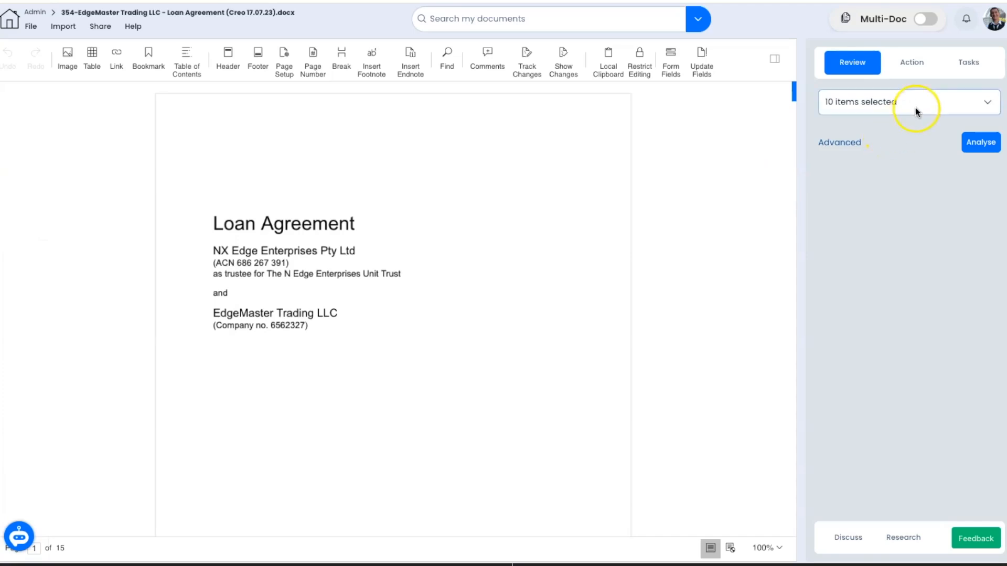
Step: Limit the review checks to Missing Clauses only and run the analysis
{"action": "left_click", "coordinate": [915, 108]}
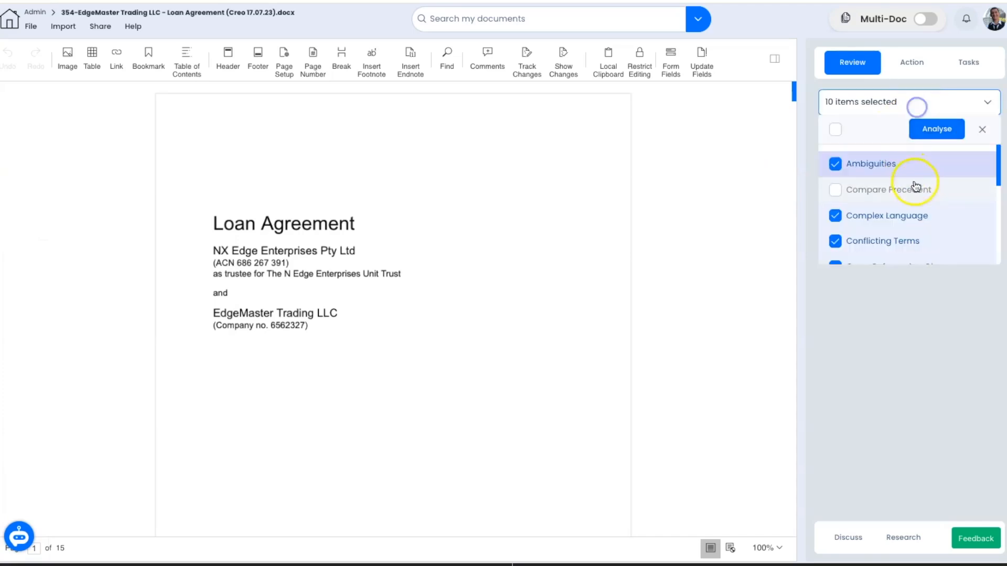
{"action": "scroll", "coordinate": [943, 201], "scroll_direction": "down", "scroll_amount": 2}
{"action": "scroll", "coordinate": [945, 202], "scroll_direction": "down", "scroll_amount": 3}
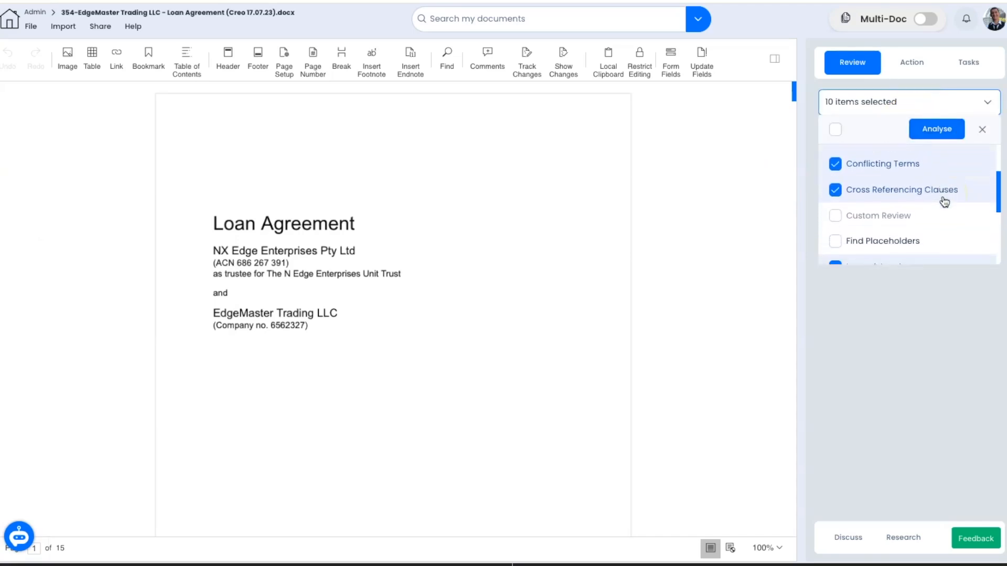
{"action": "scroll", "coordinate": [944, 202], "scroll_direction": "down", "scroll_amount": 1}
{"action": "left_click", "coordinate": [944, 201]}
{"action": "left_click", "coordinate": [944, 201]}
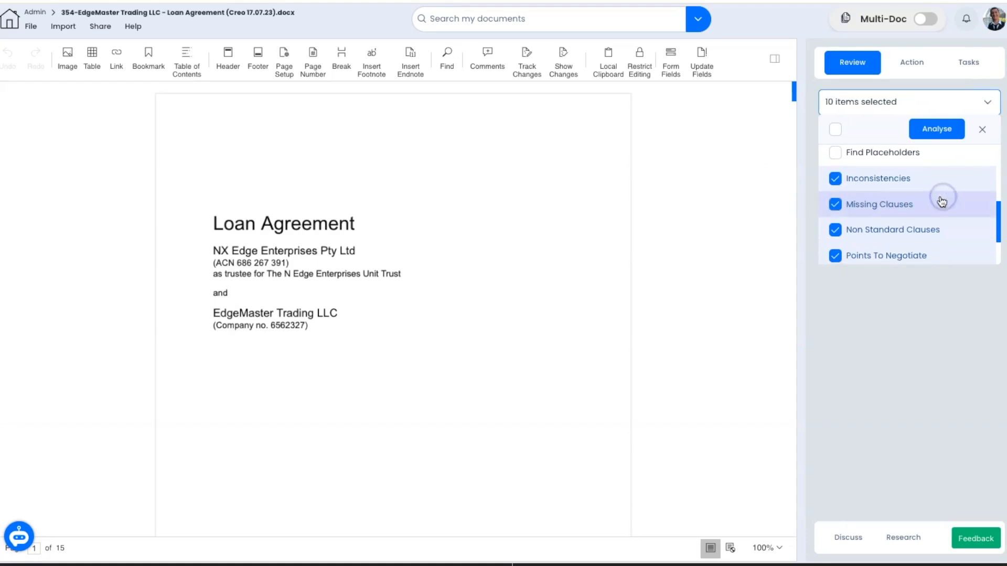
{"action": "scroll", "coordinate": [939, 202], "scroll_direction": "up", "scroll_amount": 5}
{"action": "left_click", "coordinate": [904, 130]}
{"action": "scroll", "coordinate": [922, 198], "scroll_direction": "down", "scroll_amount": 4}
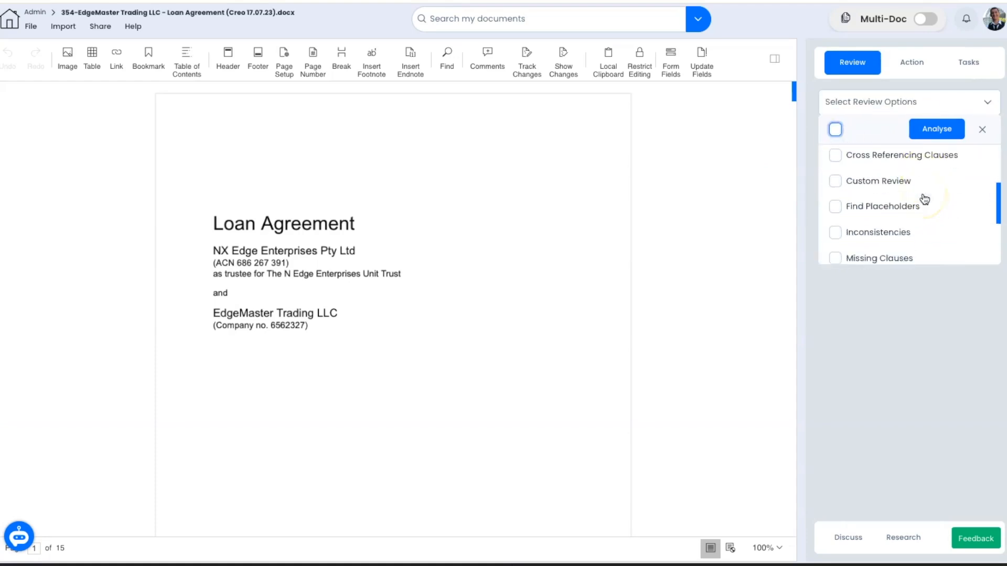
{"action": "left_click", "coordinate": [906, 207]}
{"action": "left_click", "coordinate": [936, 136]}
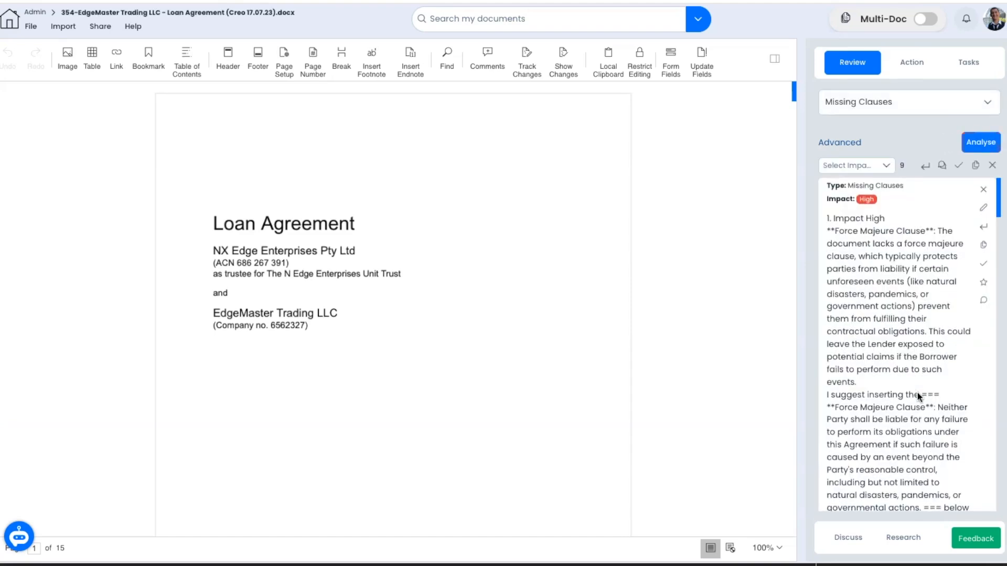
Step: Check the Select Impact filter's finding counts per impact level
{"action": "left_click", "coordinate": [922, 401]}
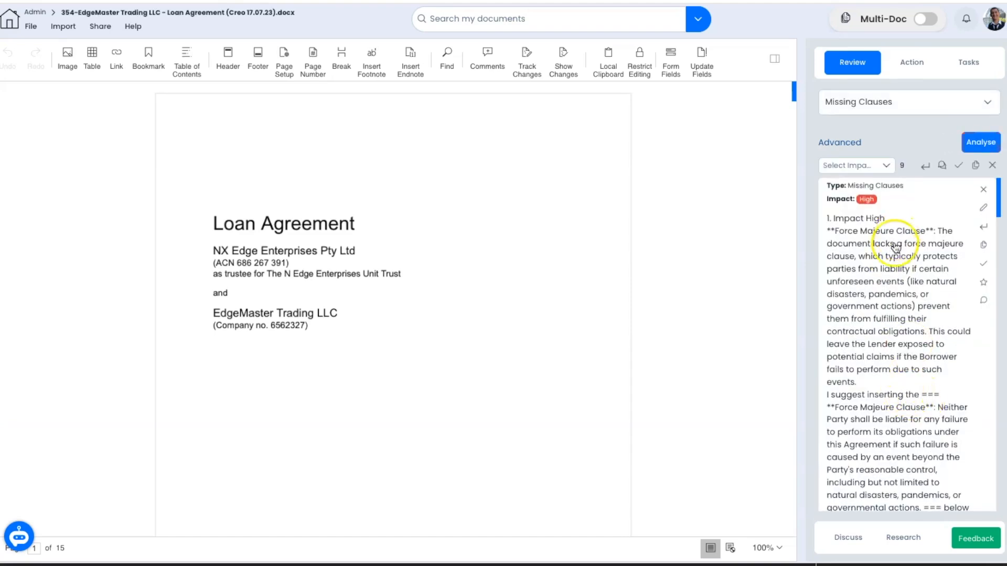
{"action": "left_click", "coordinate": [884, 165]}
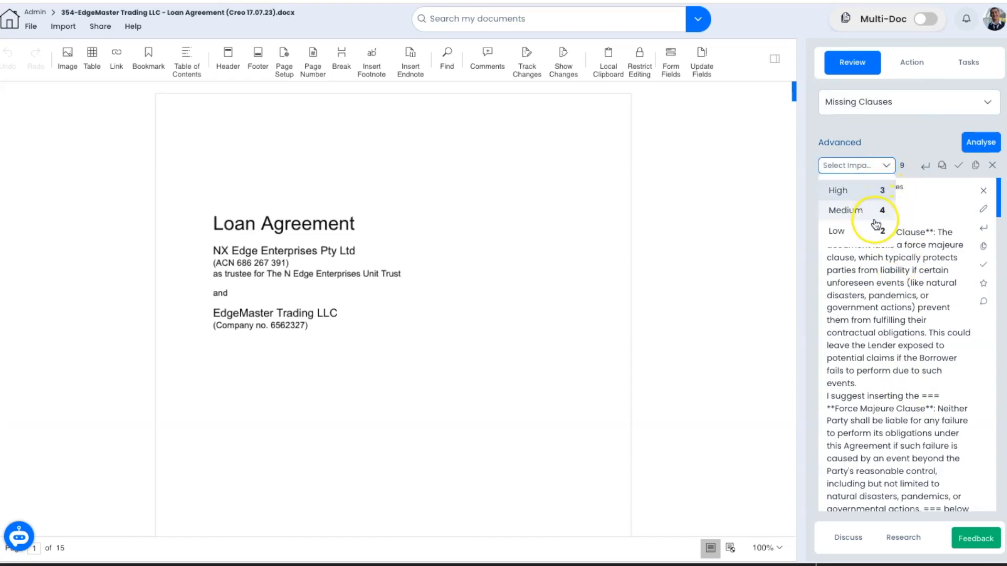
{"action": "left_click", "coordinate": [909, 144]}
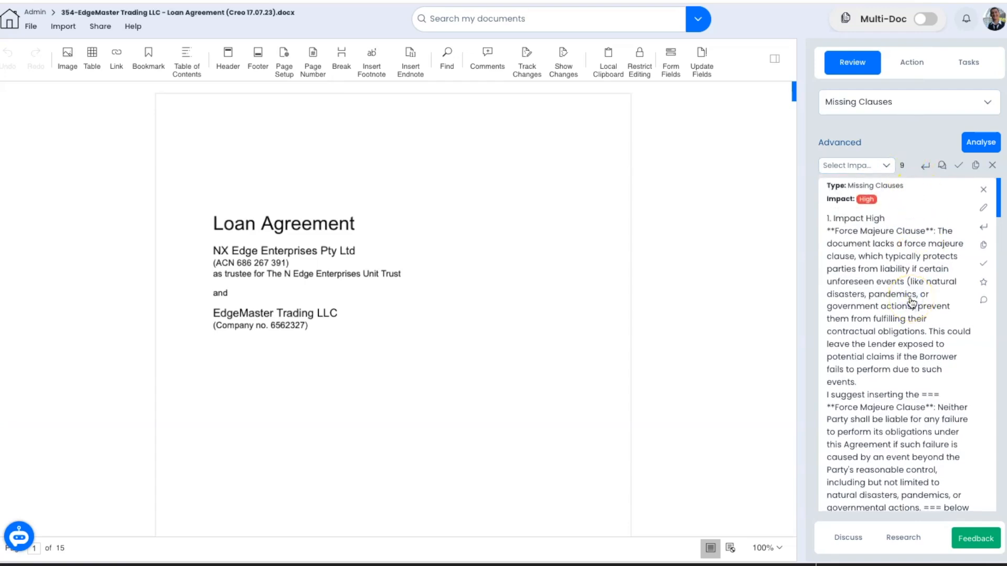
Step: Add a blank paragraph 10.15 after electronic signature clause (c)
{"action": "scroll", "coordinate": [911, 303], "scroll_direction": "down", "scroll_amount": 1}
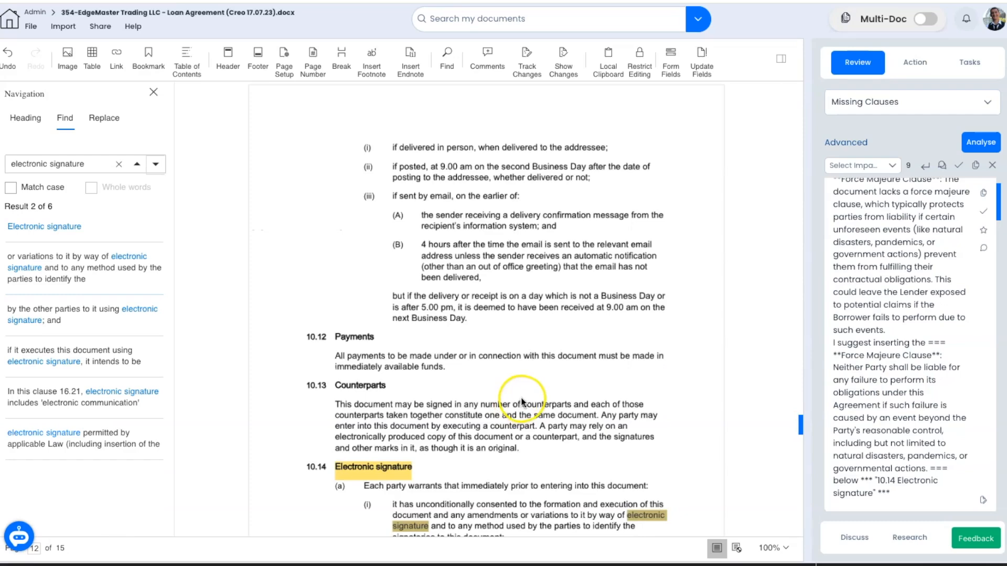
{"action": "scroll", "coordinate": [522, 402], "scroll_direction": "down", "scroll_amount": 4}
{"action": "scroll", "coordinate": [522, 402], "scroll_direction": "down", "scroll_amount": 4}
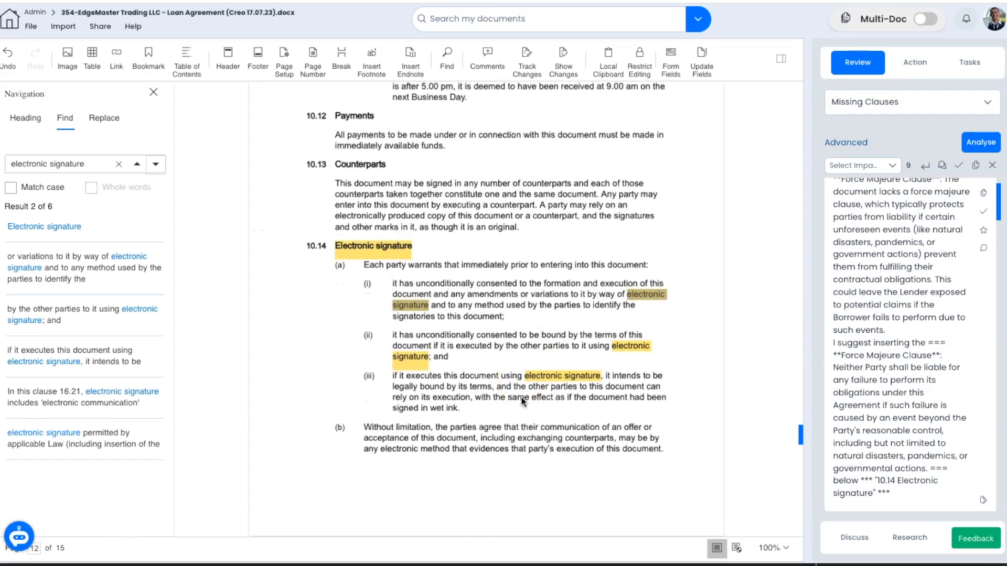
{"action": "scroll", "coordinate": [522, 401], "scroll_direction": "down", "scroll_amount": 1}
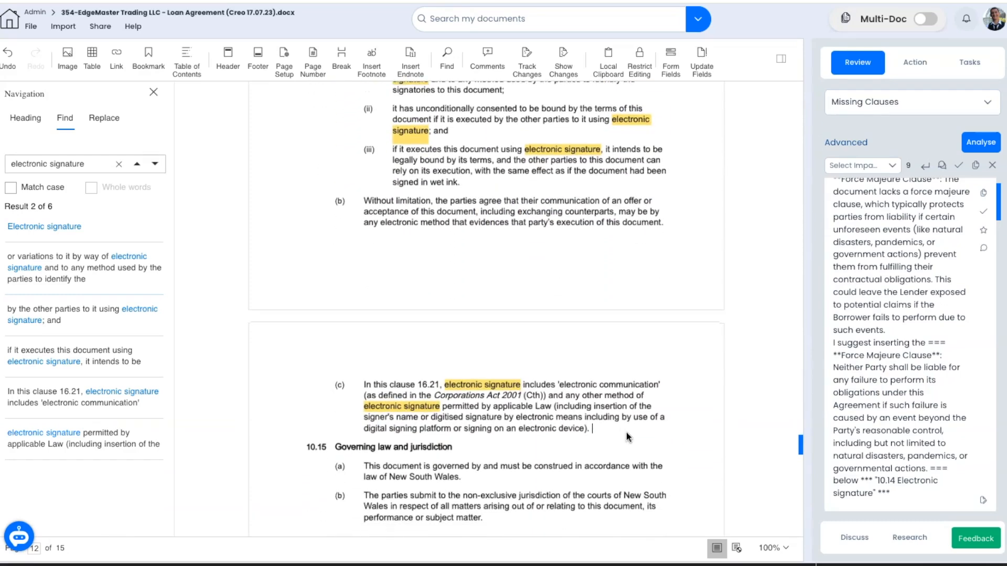
{"action": "left_click", "coordinate": [628, 437]}
{"action": "key", "text": "Return"}
Step: Have the AI write the force majeure clause and turn on Track Changes
{"action": "scroll", "coordinate": [946, 236], "scroll_direction": "up", "scroll_amount": 2}
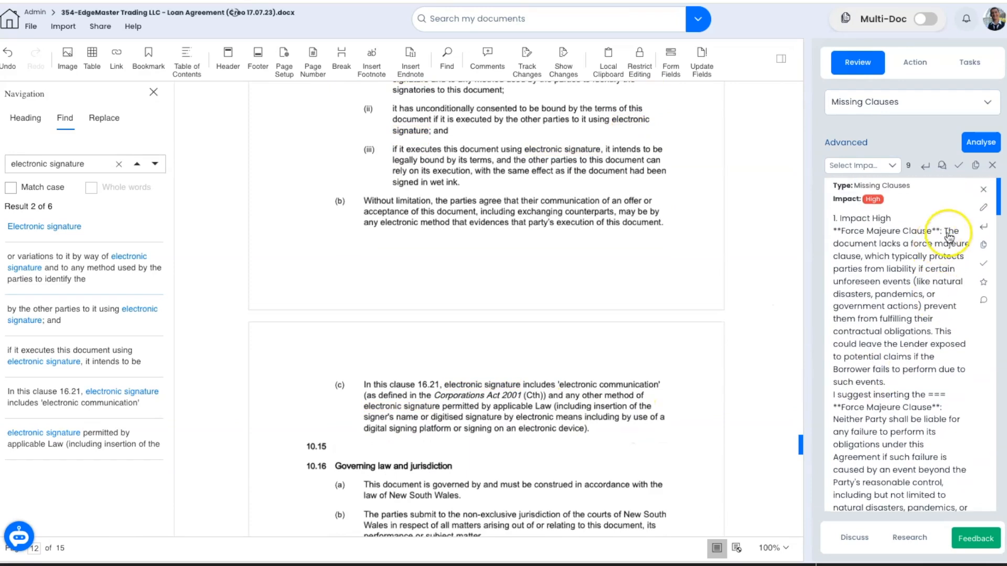
{"action": "left_click", "coordinate": [983, 212]}
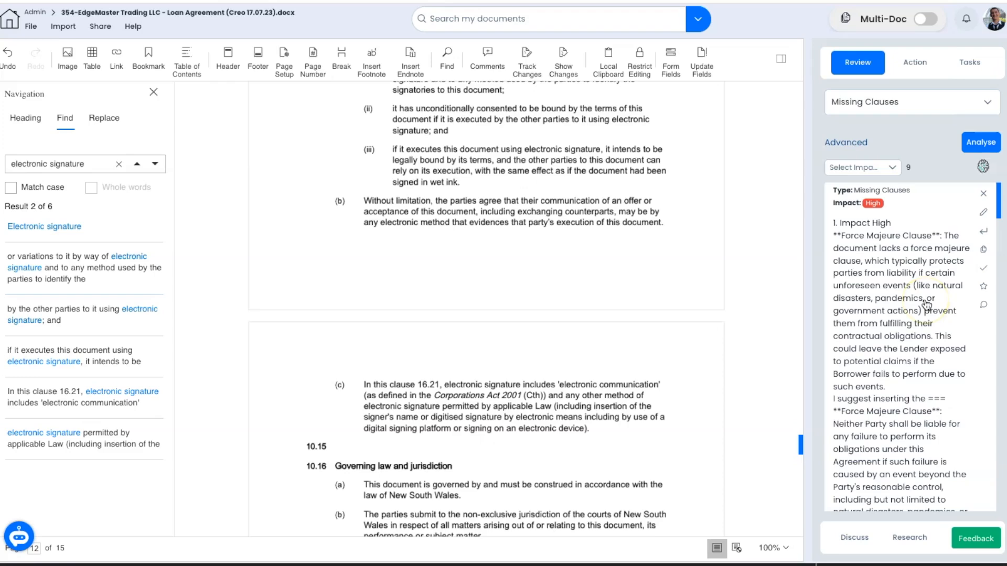
{"action": "left_click", "coordinate": [527, 60]}
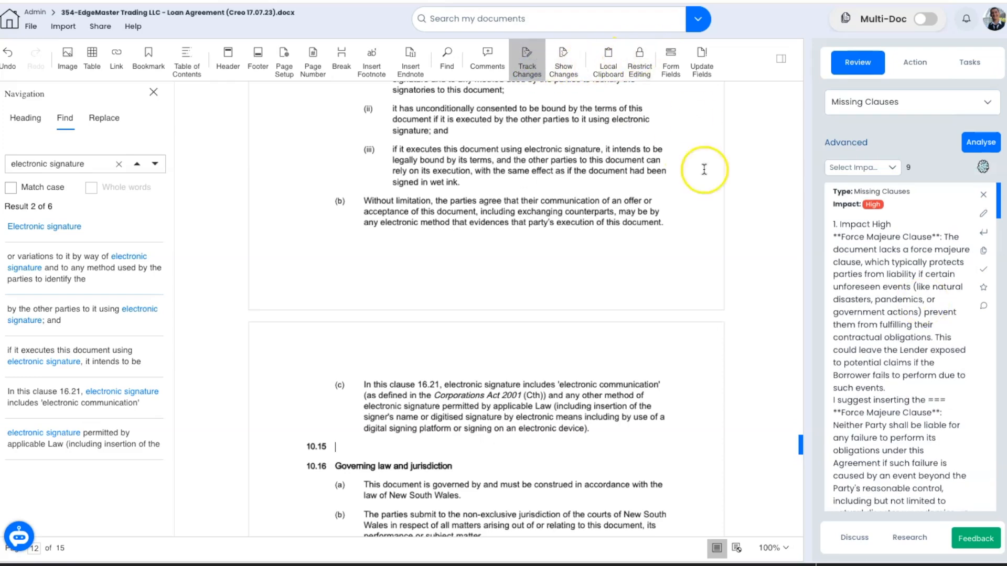
Step: Delete the drafted clause, leaving an empty paragraph 10.15 before Governing law
{"action": "scroll", "coordinate": [605, 234], "scroll_direction": "down", "scroll_amount": 5}
{"action": "scroll", "coordinate": [536, 232], "scroll_direction": "down", "scroll_amount": 1}
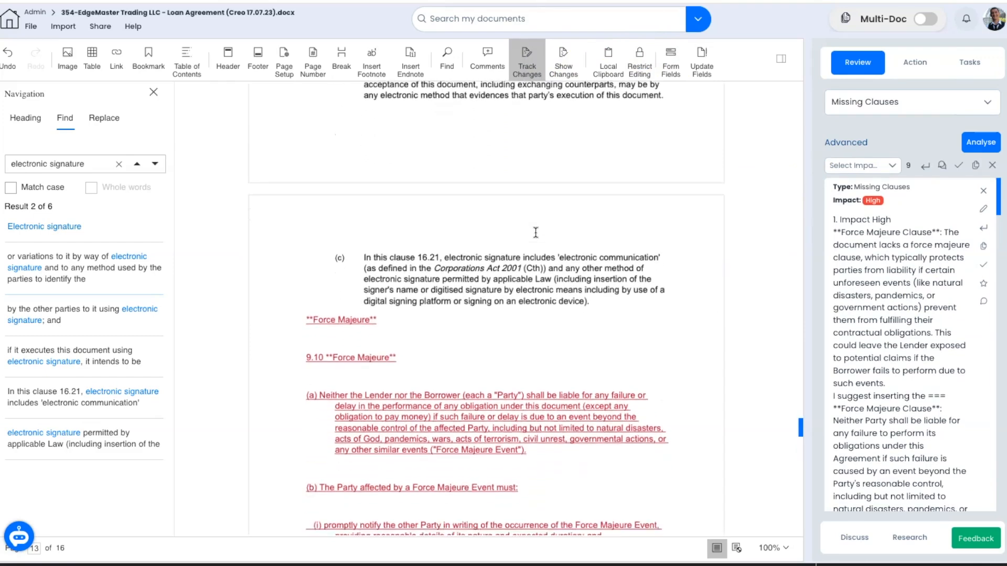
{"action": "scroll", "coordinate": [536, 232], "scroll_direction": "down", "scroll_amount": 1}
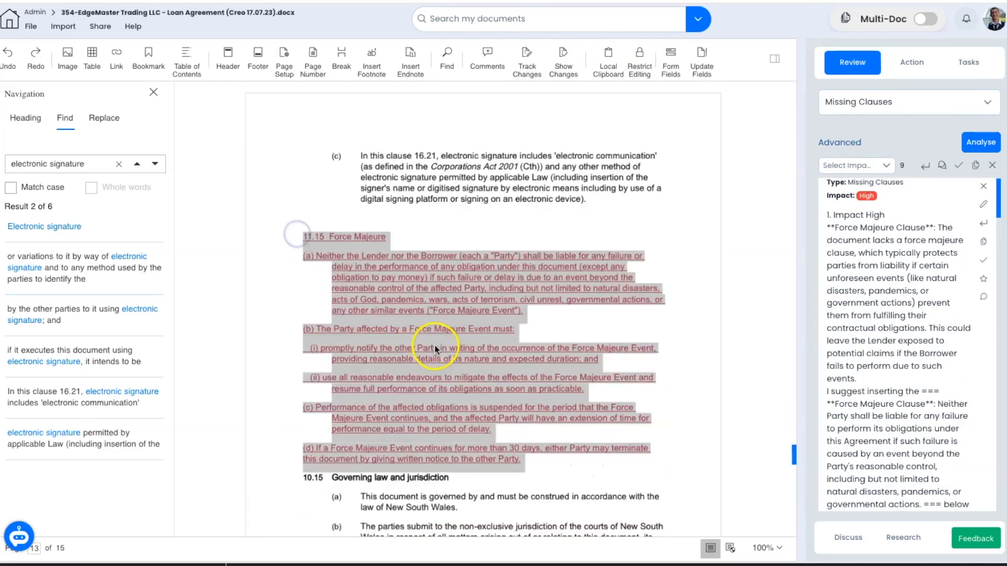
{"action": "key", "text": "BackSpace"}
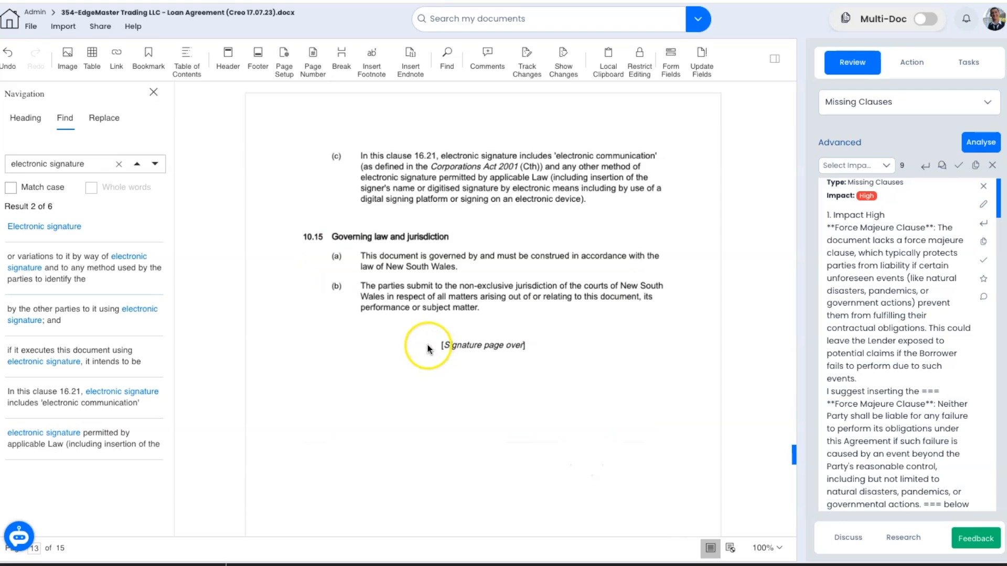
{"action": "key", "text": "Return"}
{"action": "left_click", "coordinate": [339, 238]}
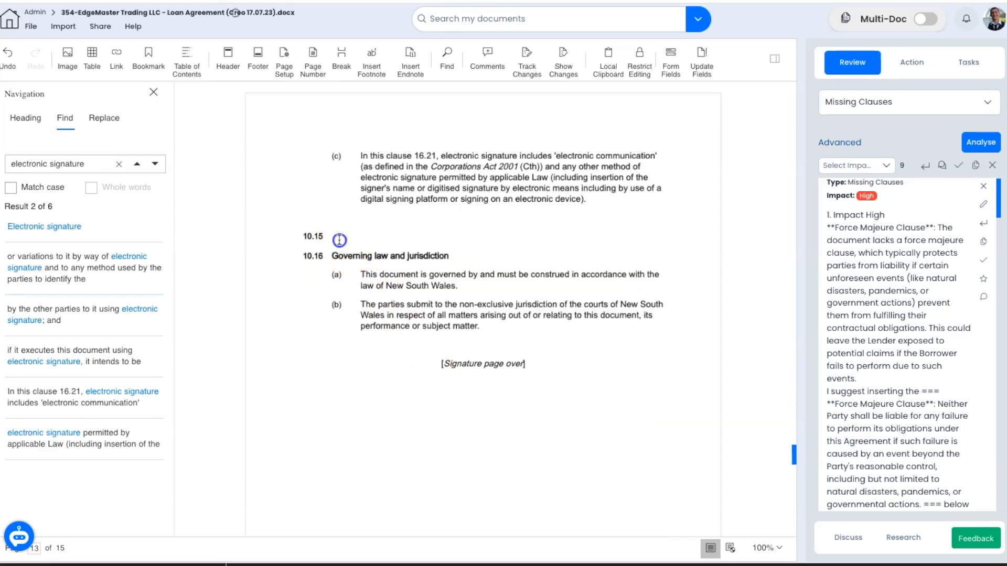
Step: Restore the 10.15 numbering and insert the Force Majeure clause from the clause templates
{"action": "key", "text": "shift+Tab"}
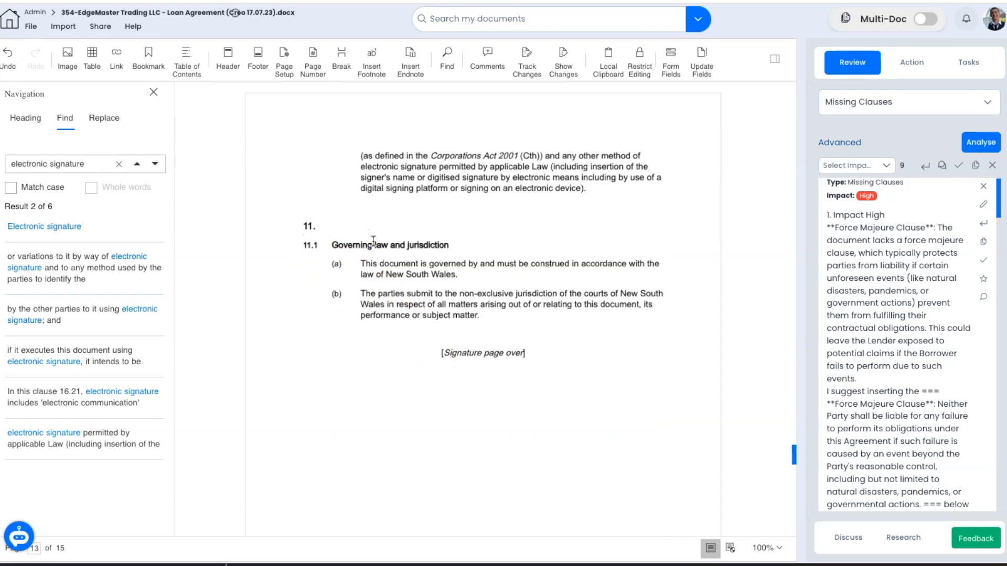
{"action": "key", "text": "ctrl+z"}
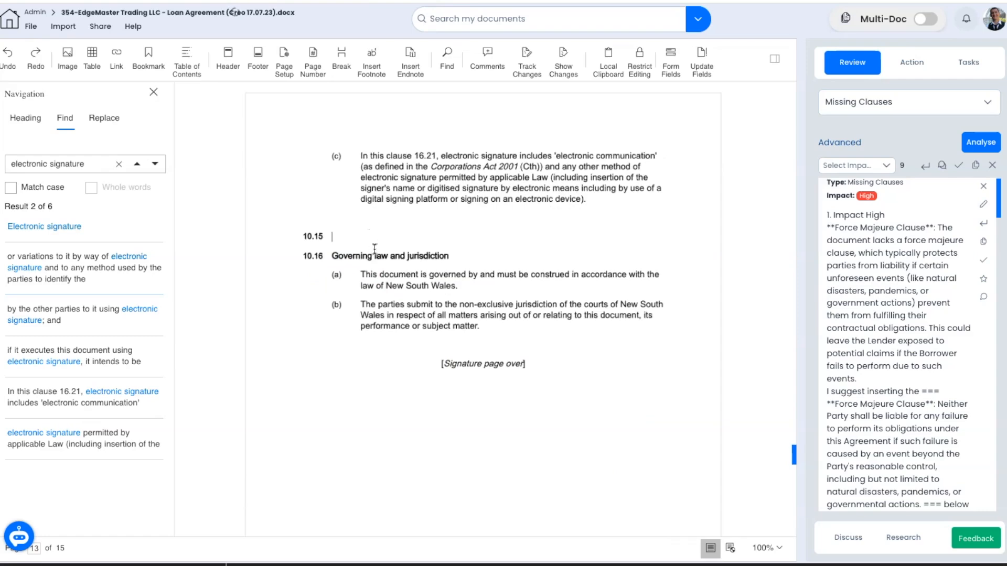
{"action": "left_click", "coordinate": [983, 223]}
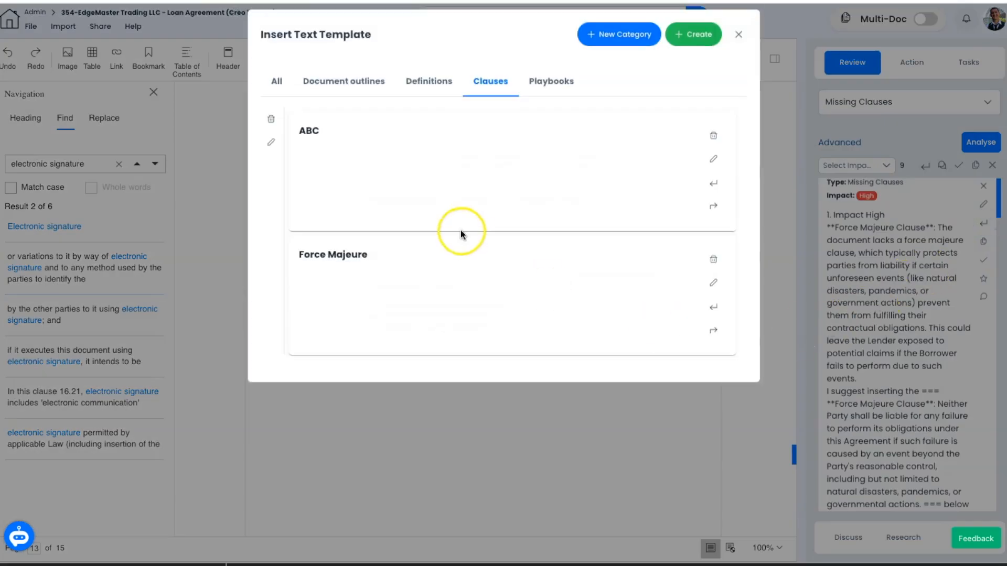
{"action": "left_click", "coordinate": [713, 307]}
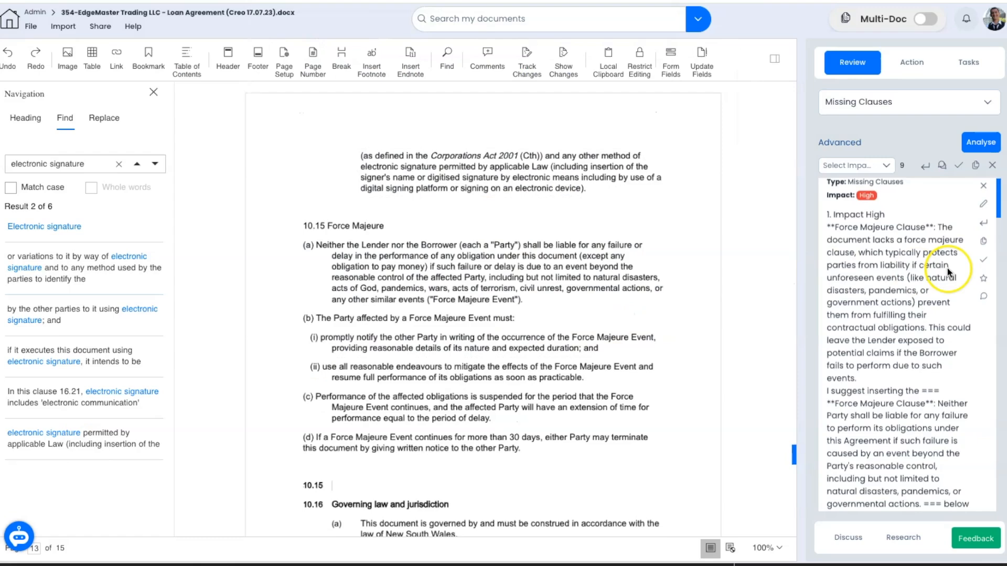
Step: Turn the Force Majeure suggestion into a task and assign it to a team member
{"action": "left_click", "coordinate": [984, 261]}
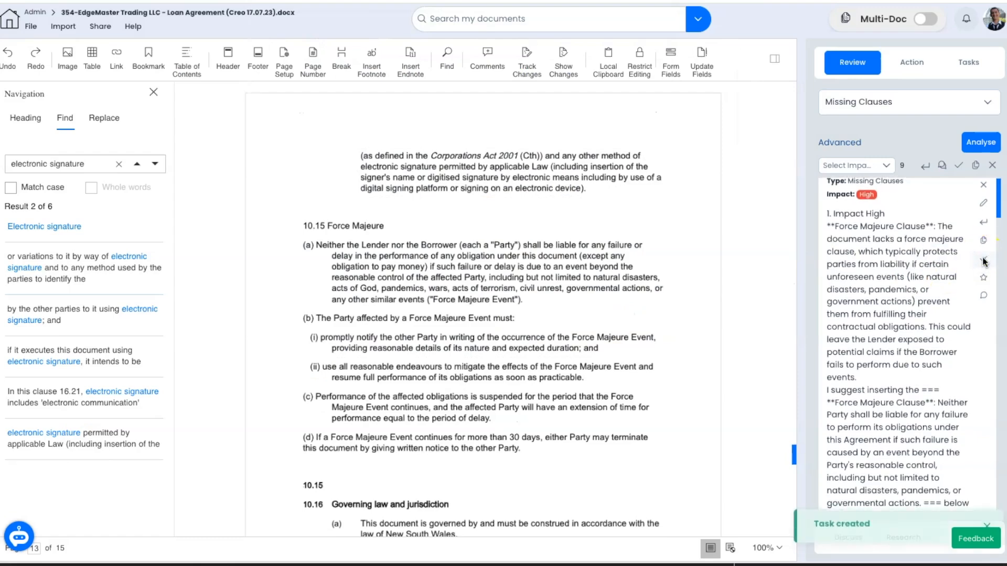
{"action": "left_click", "coordinate": [969, 63]}
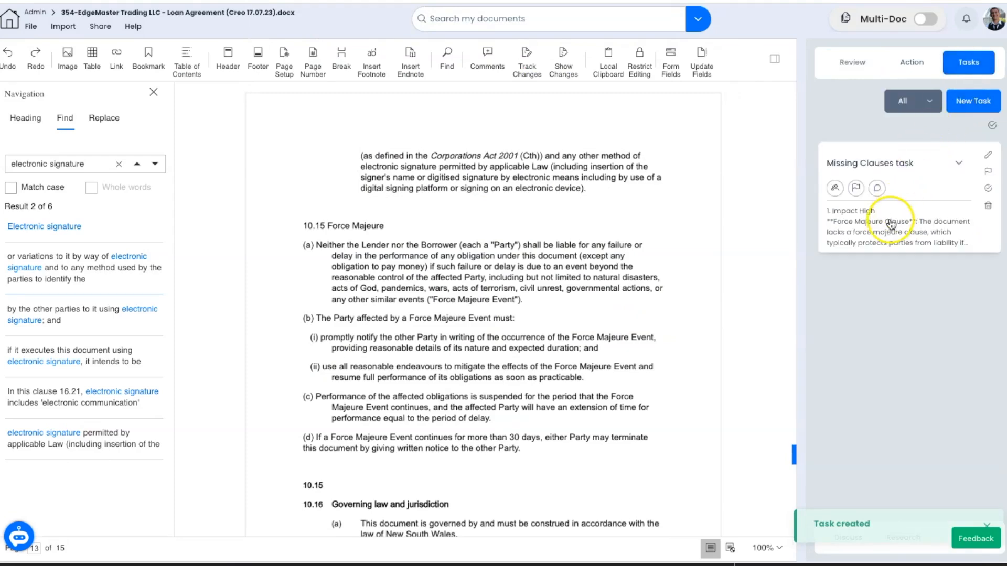
{"action": "left_click", "coordinate": [881, 231]}
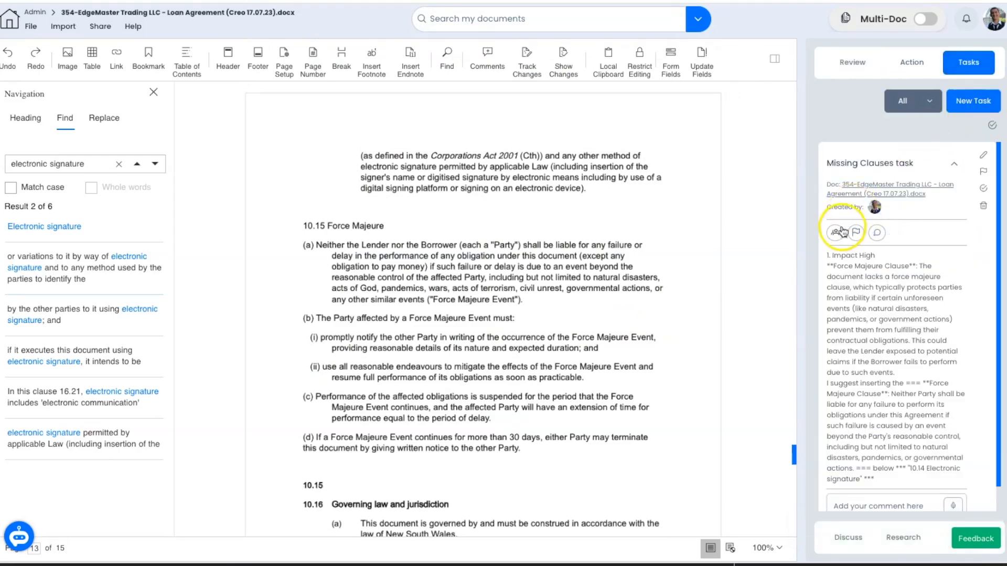
{"action": "left_click", "coordinate": [836, 233]}
{"action": "left_click", "coordinate": [755, 395]}
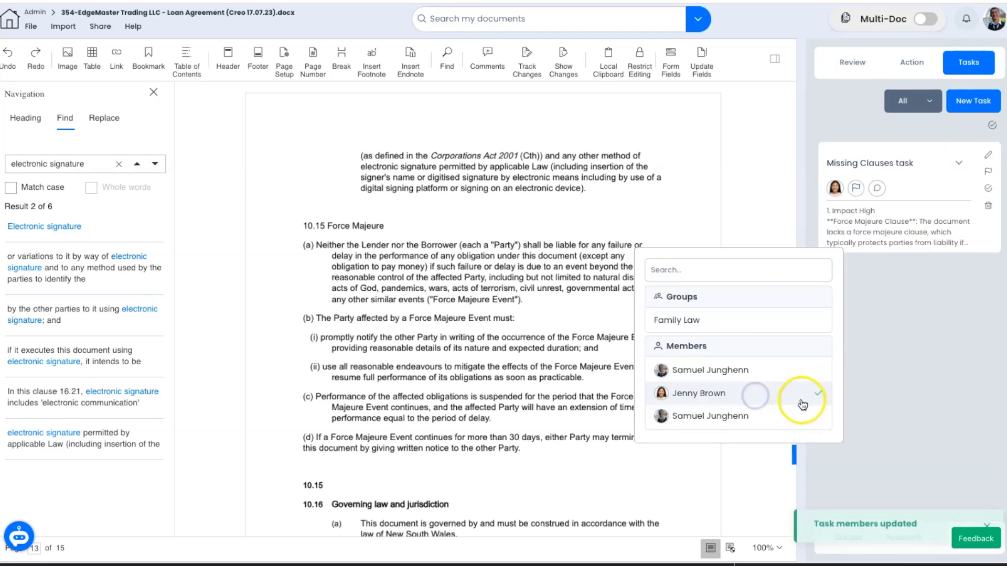
{"action": "left_click", "coordinate": [887, 405]}
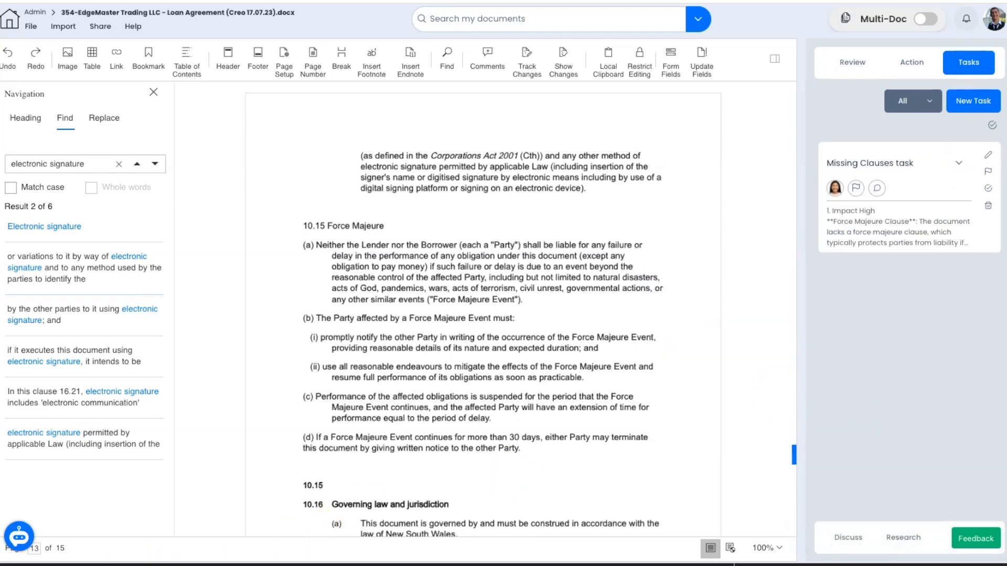
Step: Mark the Missing Clauses task completed and check the task status filter
{"action": "left_click", "coordinate": [989, 190]}
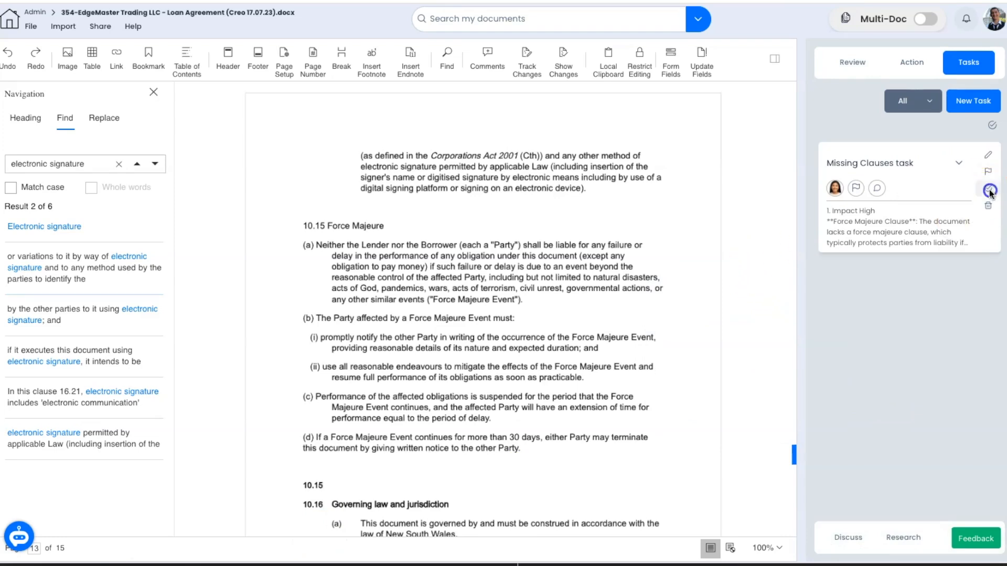
{"action": "left_click", "coordinate": [929, 101]}
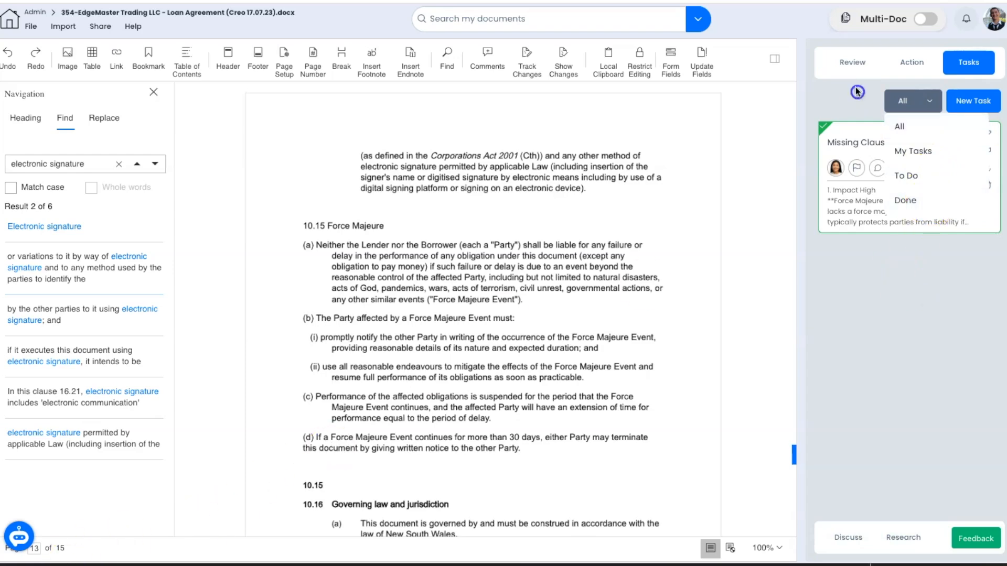
{"action": "left_click", "coordinate": [853, 63]}
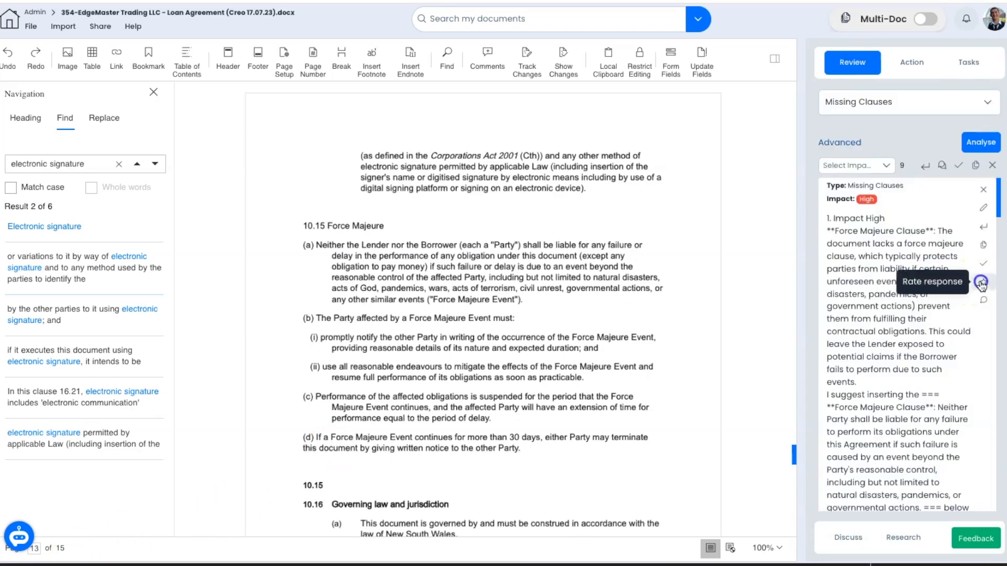
Step: Rate the Force Majeure suggestion four stars with the comment 'this' and submit
{"action": "left_click", "coordinate": [982, 284]}
{"action": "left_click", "coordinate": [818, 312]}
{"action": "left_click", "coordinate": [823, 334]}
{"action": "type", "text": "this is good but I would have liked.."}
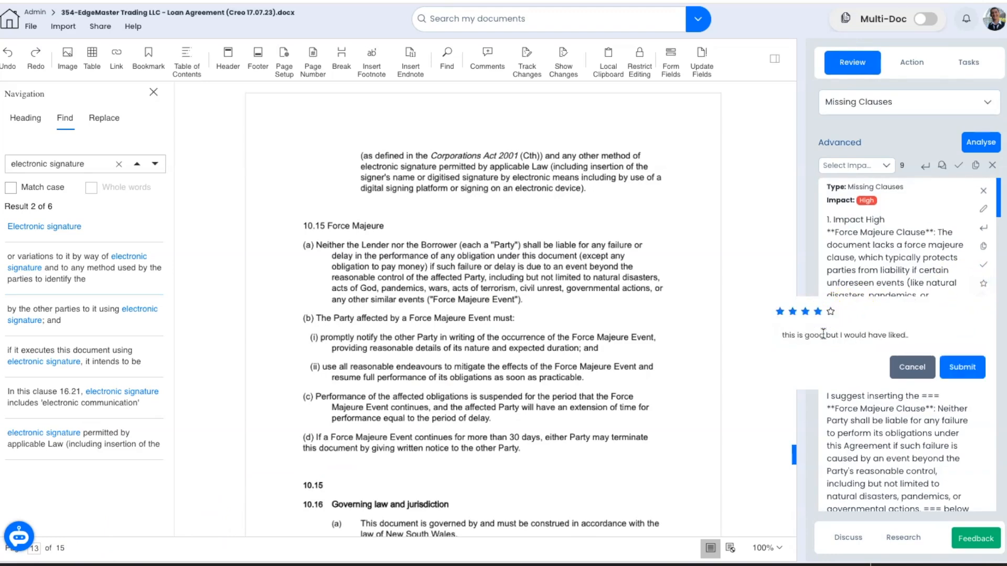
{"action": "left_click", "coordinate": [962, 367]}
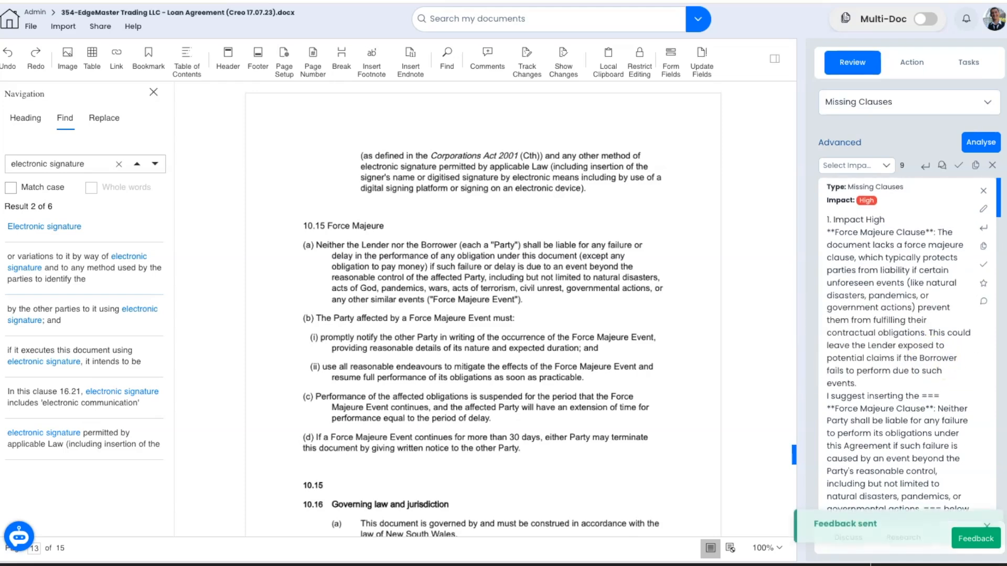
Step: Select the borrower's name, EdgeMaster Trading LLC, in the agreement text
{"action": "scroll", "coordinate": [348, 362], "scroll_direction": "up", "scroll_amount": 2}
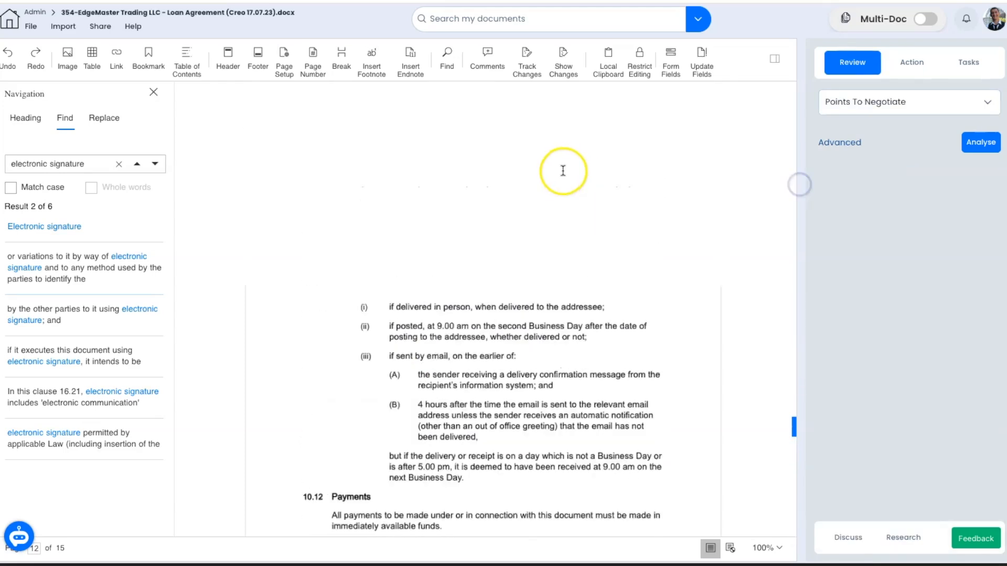
{"action": "scroll", "coordinate": [566, 173], "scroll_direction": "up", "scroll_amount": 20}
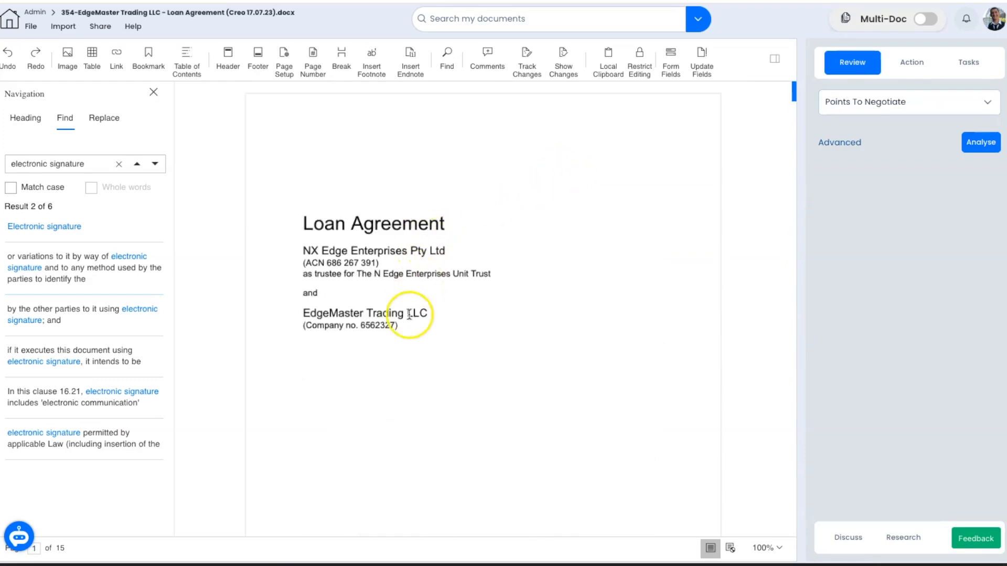
{"action": "left_click_drag", "start_coordinate": [436, 317], "coordinate": [318, 313]}
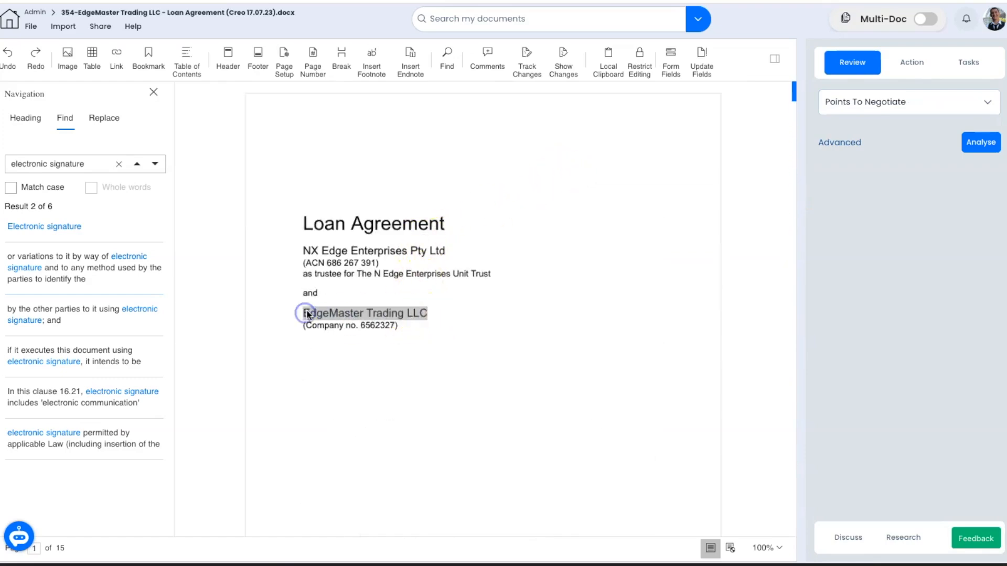
Step: Switch the review type to Points To Negotiate
{"action": "left_click", "coordinate": [926, 104]}
{"action": "scroll", "coordinate": [861, 187], "scroll_direction": "down", "scroll_amount": 4}
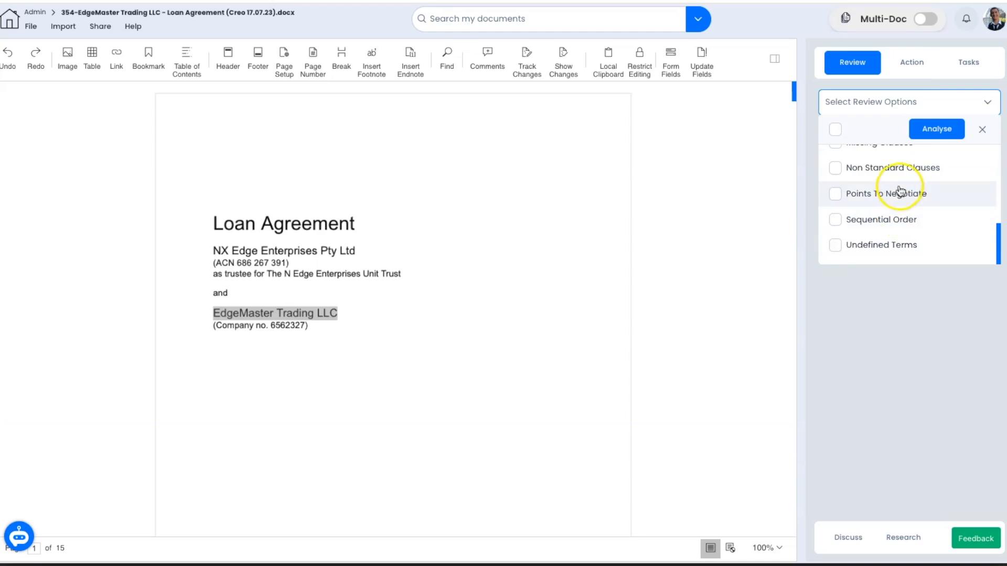
{"action": "left_click", "coordinate": [900, 192]}
{"action": "left_click", "coordinate": [811, 155]}
Step: Represent EdgeMaster Trading LLC as the borrower, instruct 'make sure thee are no significant late fees', and analyse
{"action": "left_click", "coordinate": [856, 143]}
{"action": "left_click", "coordinate": [893, 169]}
{"action": "type", "text": "EdgeMaster Trading LLC"}
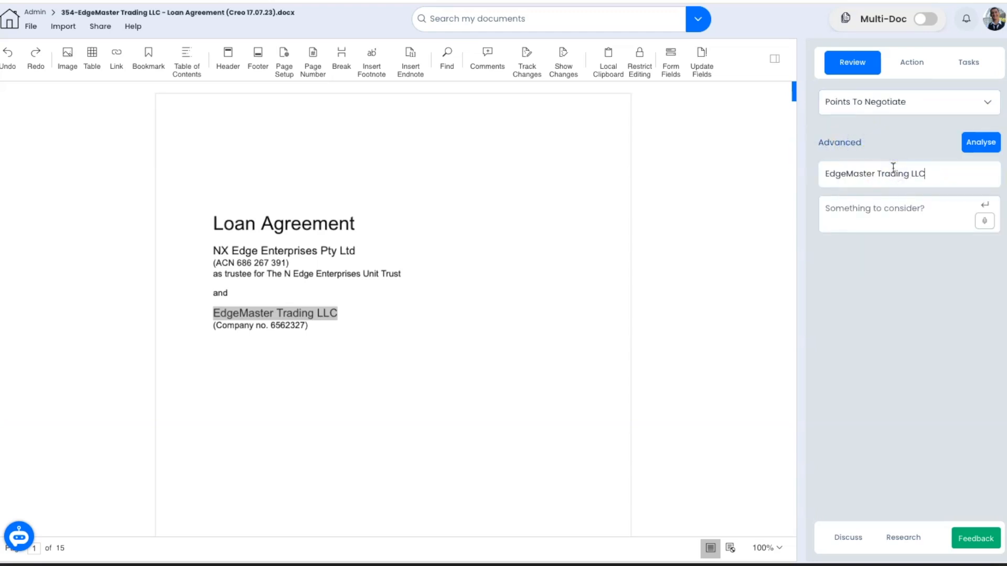
{"action": "type", "text": "the borrower"}
{"action": "left_click", "coordinate": [895, 213]}
{"action": "type", "text": "make sure thee are no "}
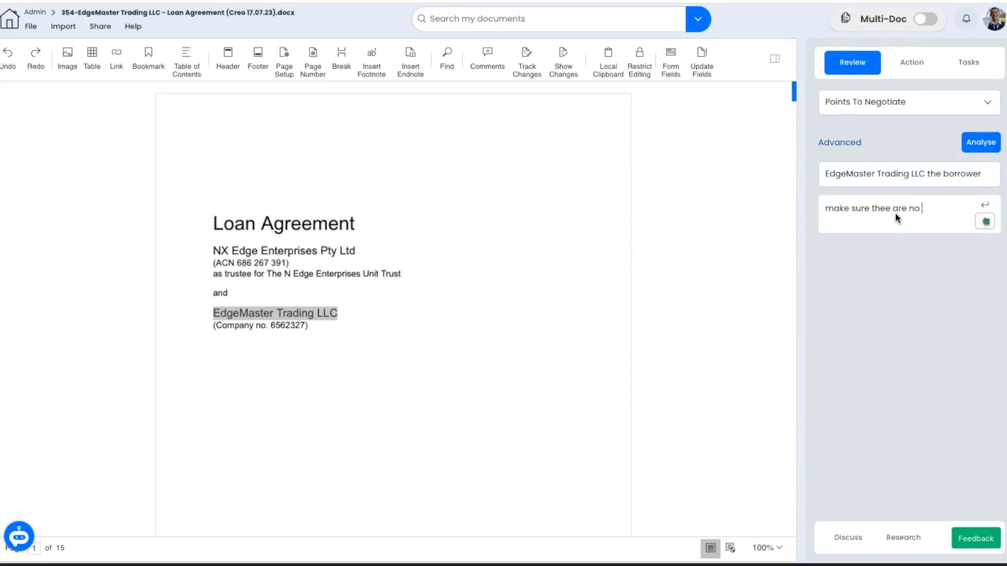
{"action": "type", "text": "significant late fees"}
{"action": "left_click", "coordinate": [984, 146]}
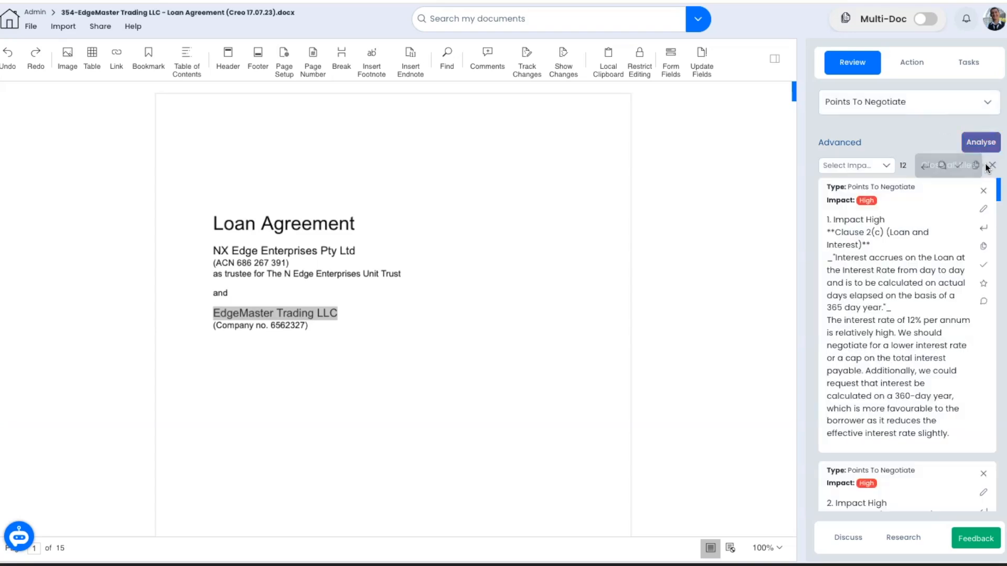
Step: Add the interest-rate negotiation point as a comment on clause 2(c)
{"action": "left_click", "coordinate": [919, 278]}
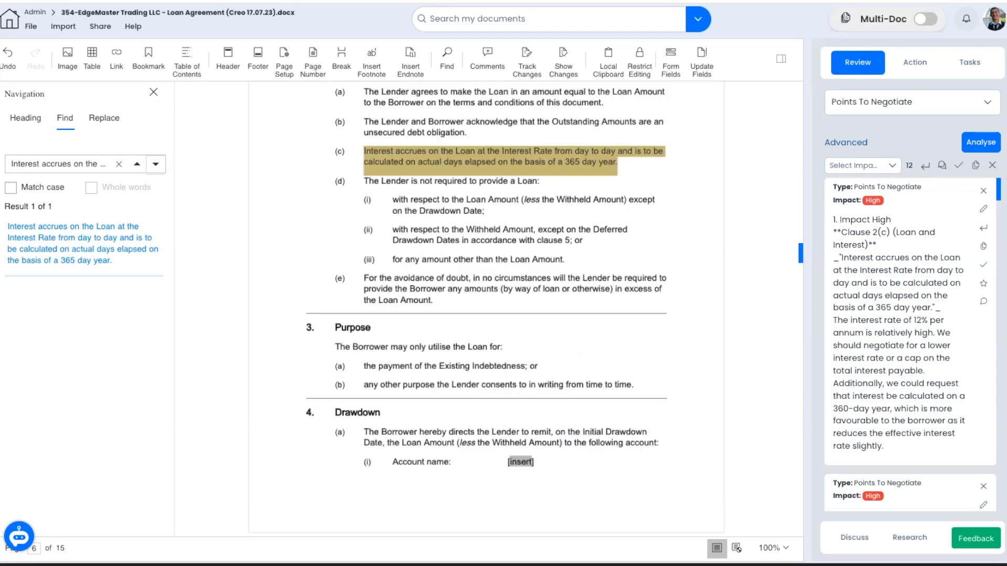
{"action": "left_click", "coordinate": [984, 301]}
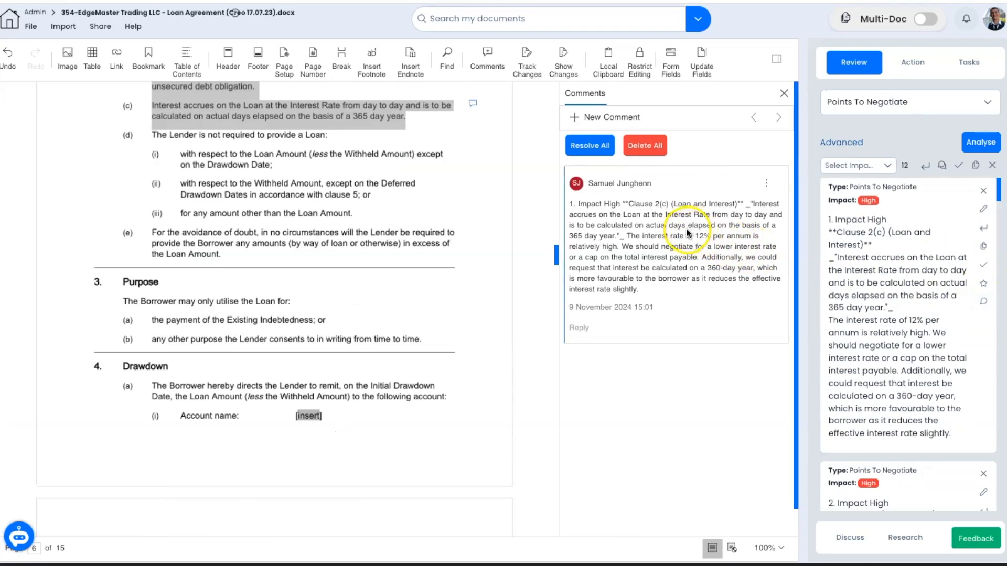
{"action": "left_click", "coordinate": [783, 95]}
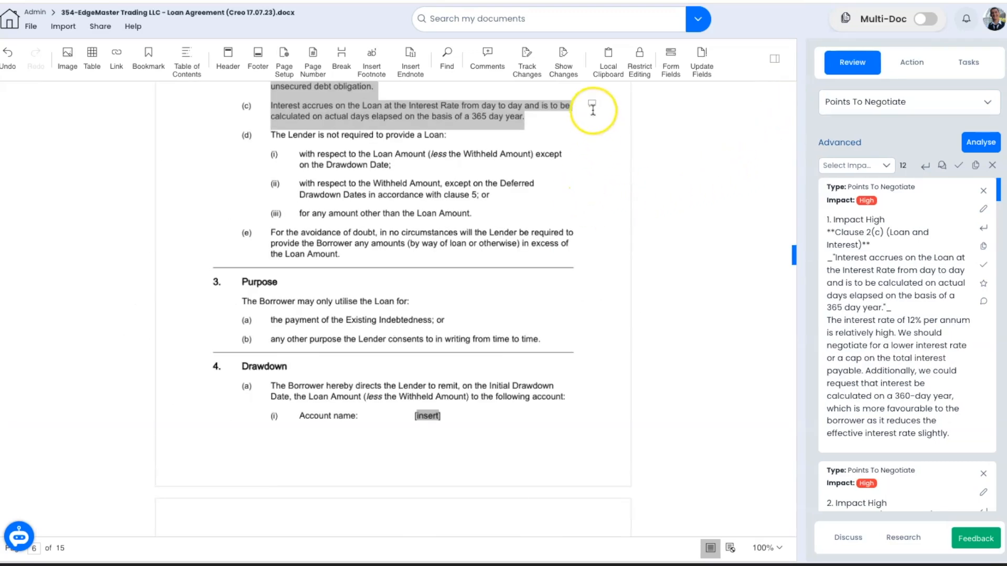
Step: Copy the drafted negotiation email from item 12 and paste it into an Outlook draft
{"action": "scroll", "coordinate": [923, 316], "scroll_direction": "down", "scroll_amount": 10}
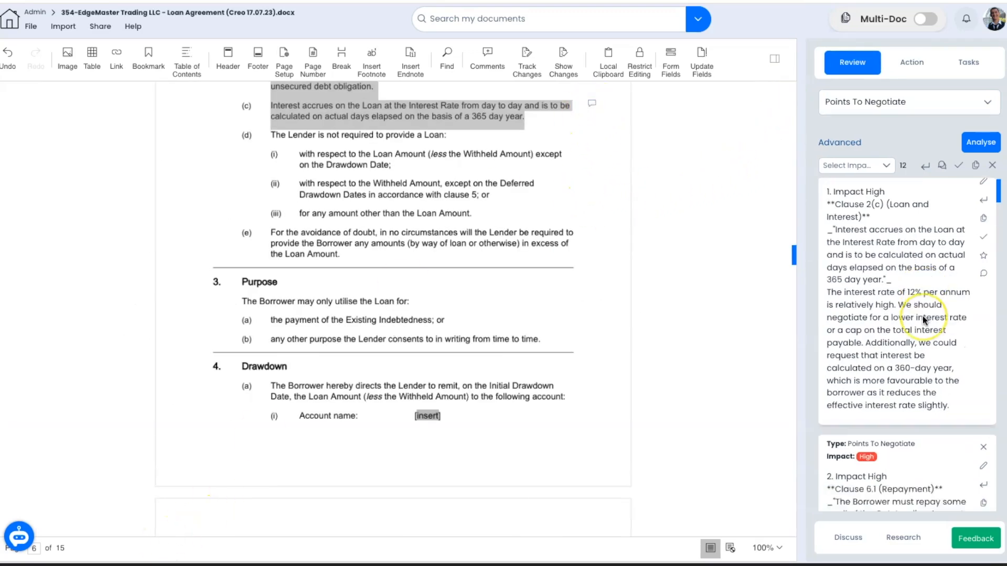
{"action": "scroll", "coordinate": [923, 316], "scroll_direction": "down", "scroll_amount": 20}
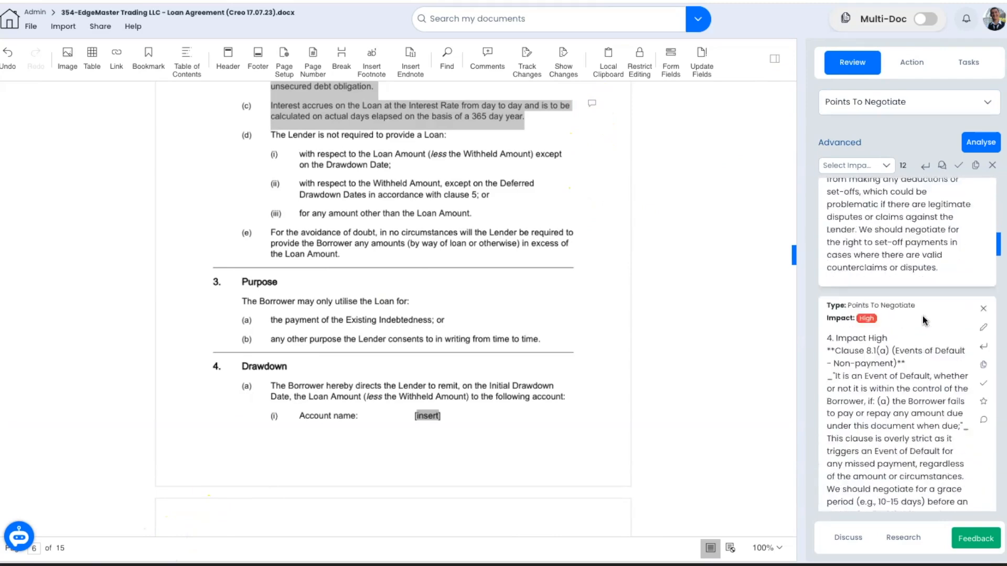
{"action": "scroll", "coordinate": [923, 316], "scroll_direction": "down", "scroll_amount": 20}
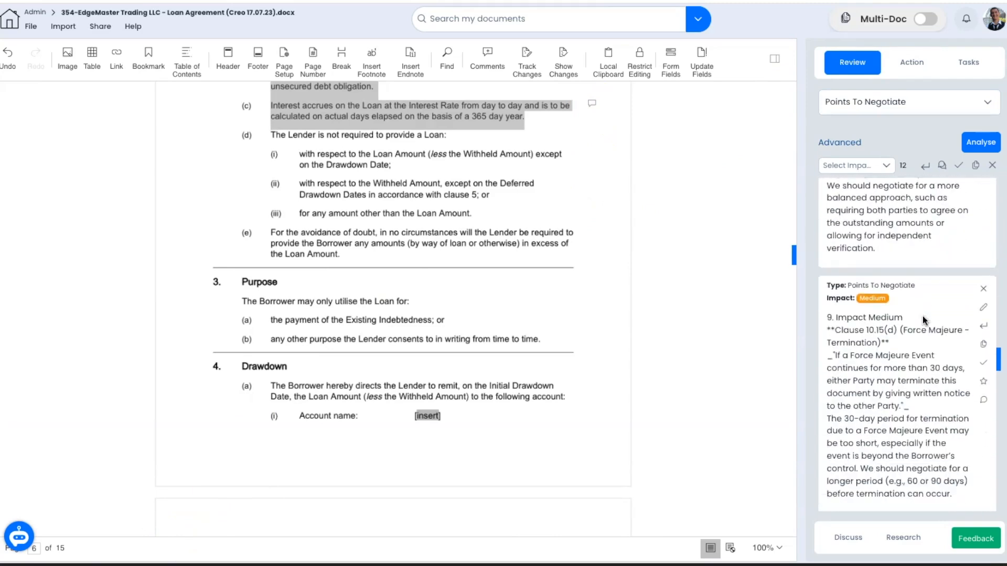
{"action": "scroll", "coordinate": [923, 316], "scroll_direction": "down", "scroll_amount": 5}
{"action": "scroll", "coordinate": [923, 315], "scroll_direction": "up", "scroll_amount": 5}
{"action": "left_click", "coordinate": [923, 231]}
{"action": "left_click", "coordinate": [984, 229]}
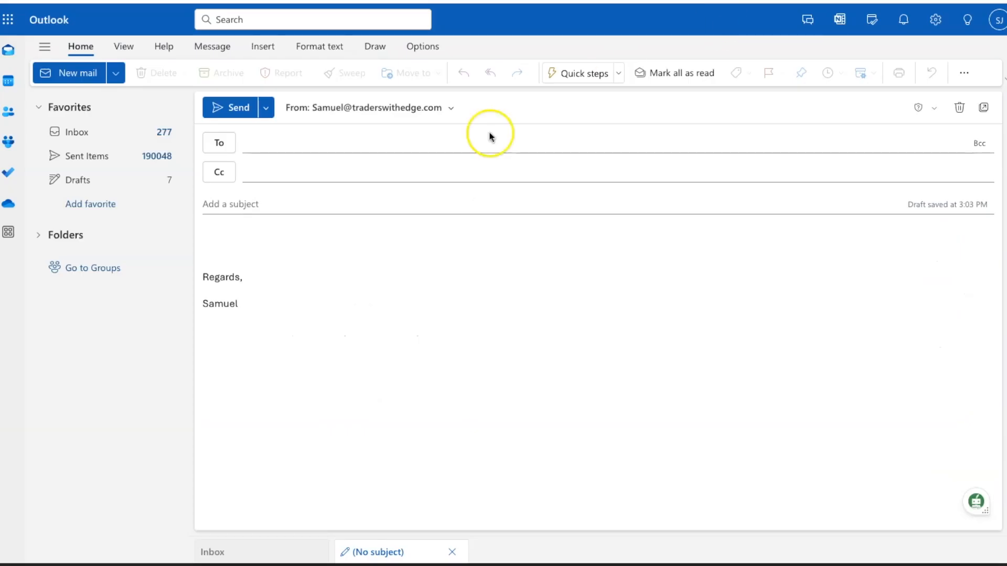
{"action": "left_click", "coordinate": [249, 237]}
{"action": "key", "text": "ctrl+v"}
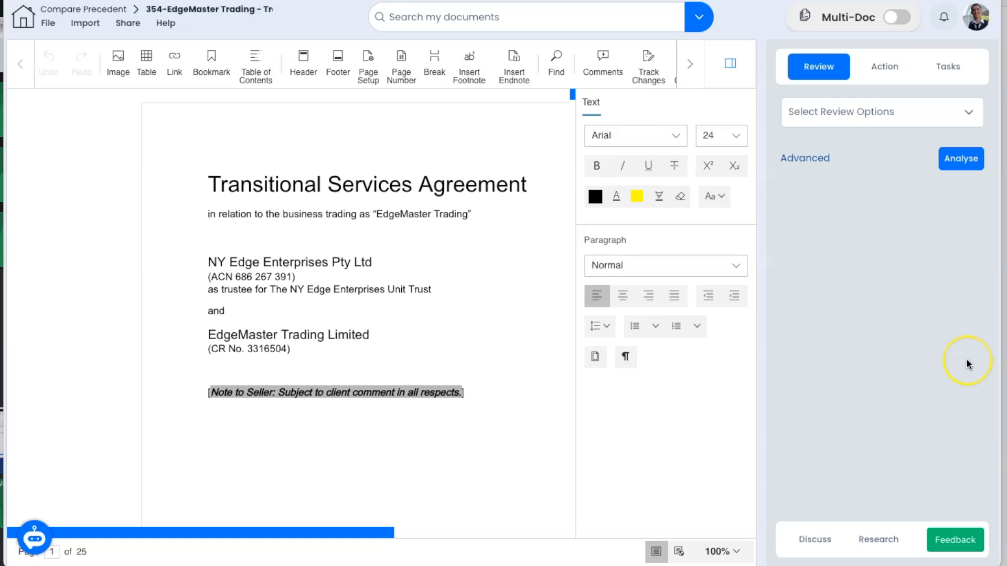
Step: Select the agreement and its Precedent together and choose the Compare Precedent review
{"action": "left_click", "coordinate": [897, 18]}
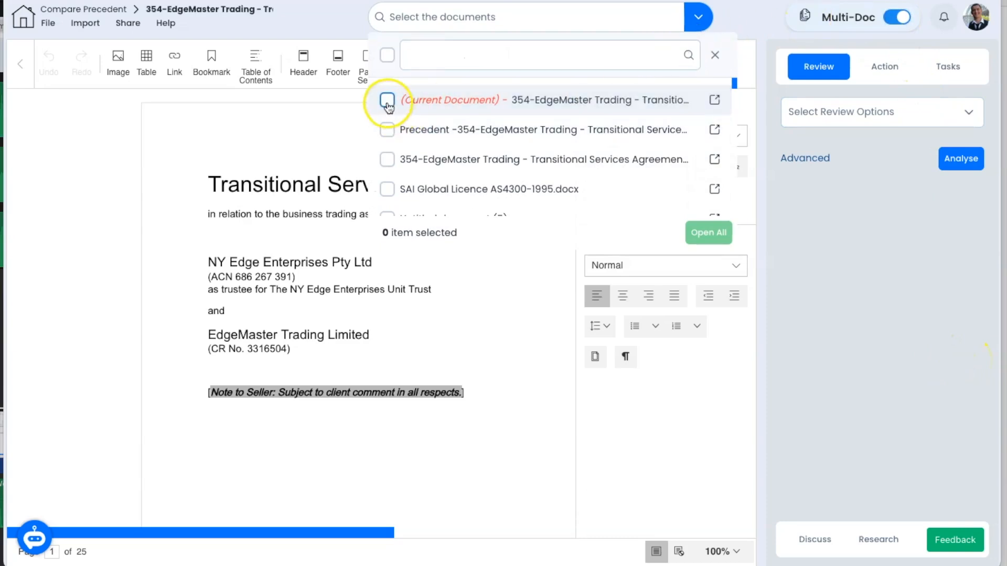
{"action": "left_click", "coordinate": [387, 131]}
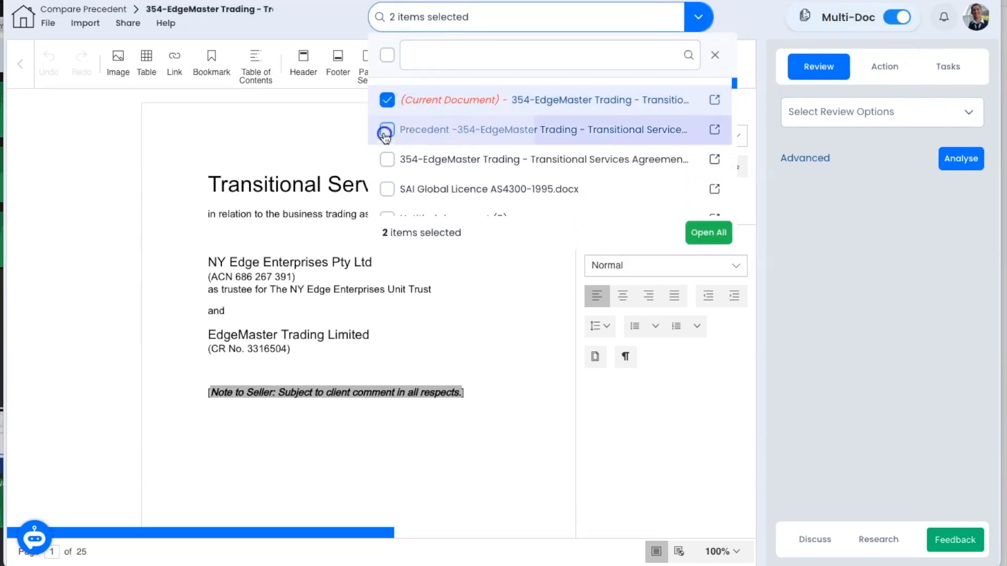
{"action": "left_click", "coordinate": [795, 257]}
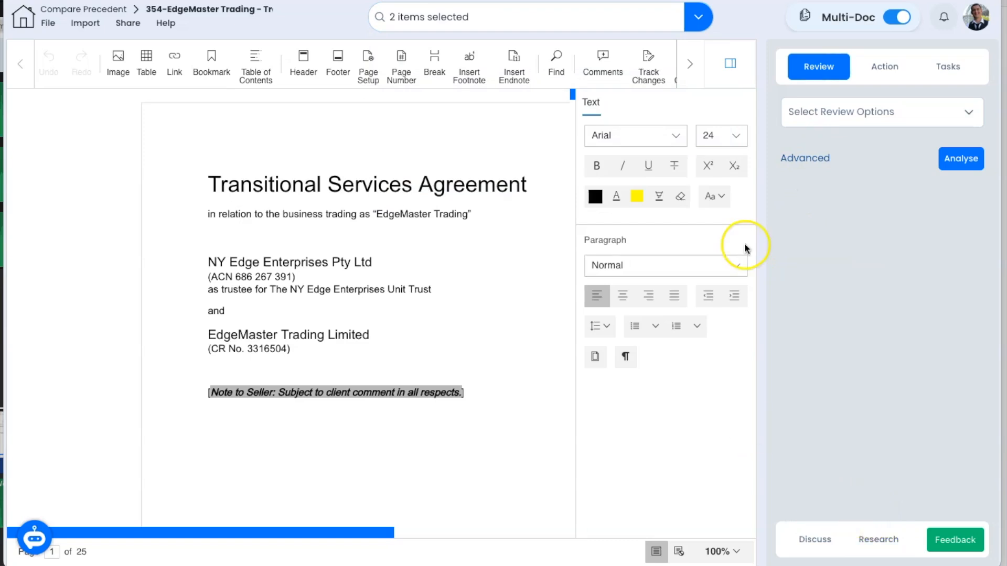
{"action": "left_click", "coordinate": [816, 122]}
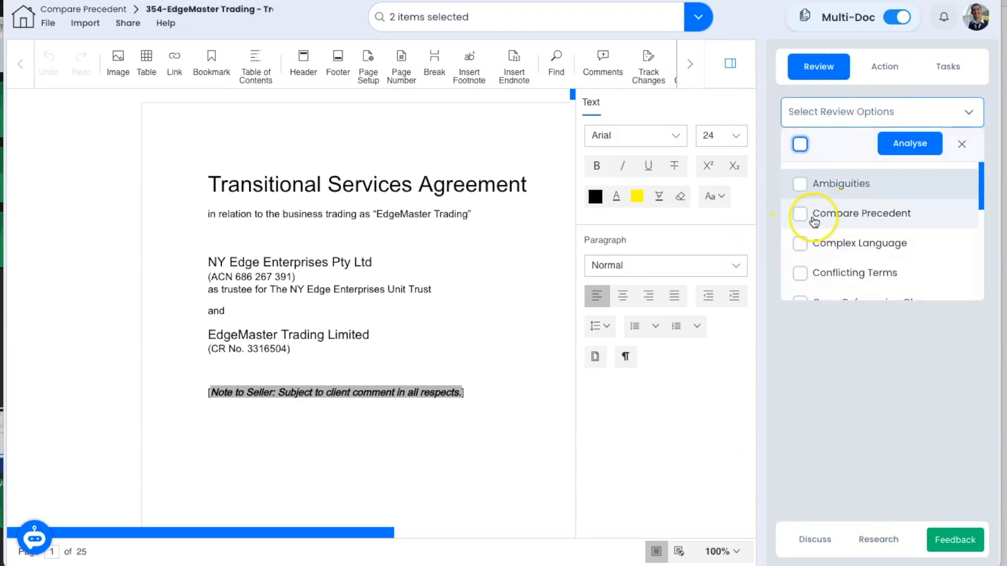
{"action": "left_click", "coordinate": [794, 216]}
{"action": "left_click", "coordinate": [766, 222]}
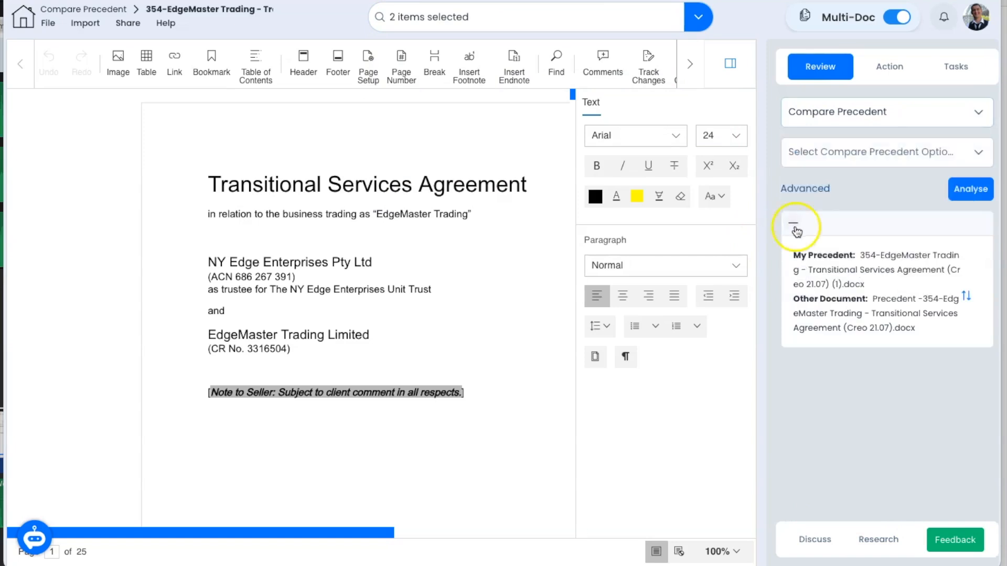
Step: Swap the documents, run the comparison with Missing Clauses and Additional Clauses checks, and collapse the summary
{"action": "left_click_drag", "start_coordinate": [872, 299], "coordinate": [916, 307]}
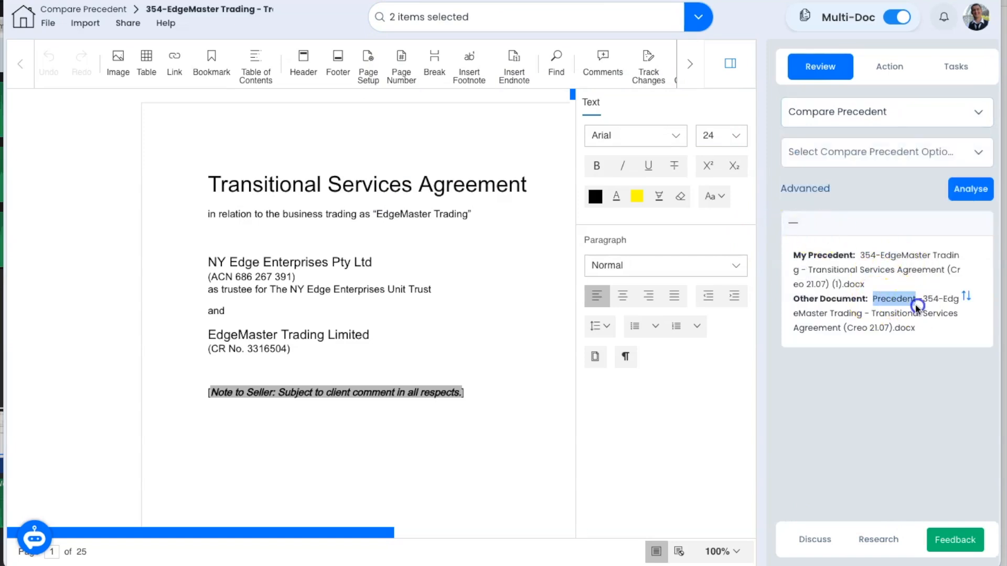
{"action": "left_click", "coordinate": [966, 296]}
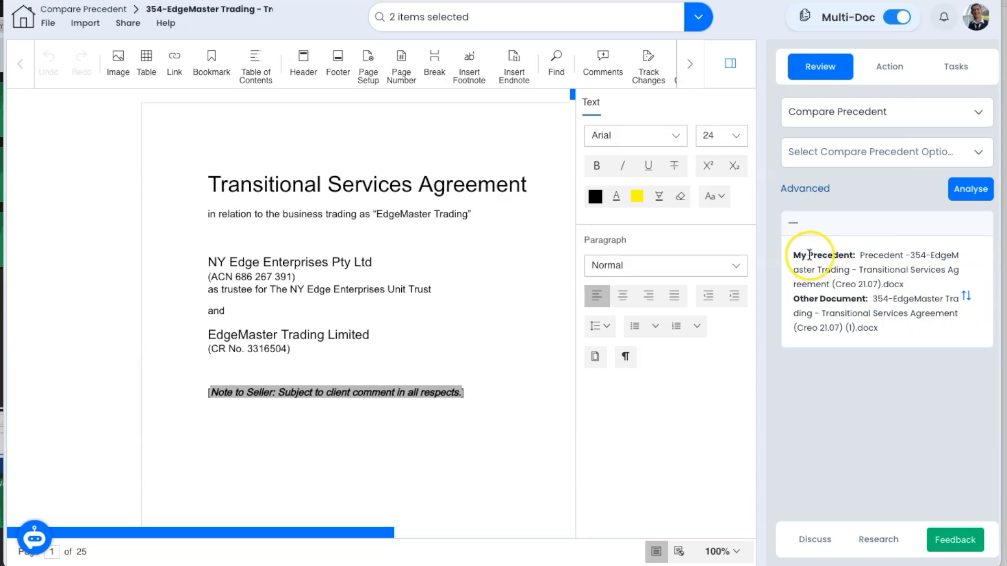
{"action": "left_click", "coordinate": [855, 154]}
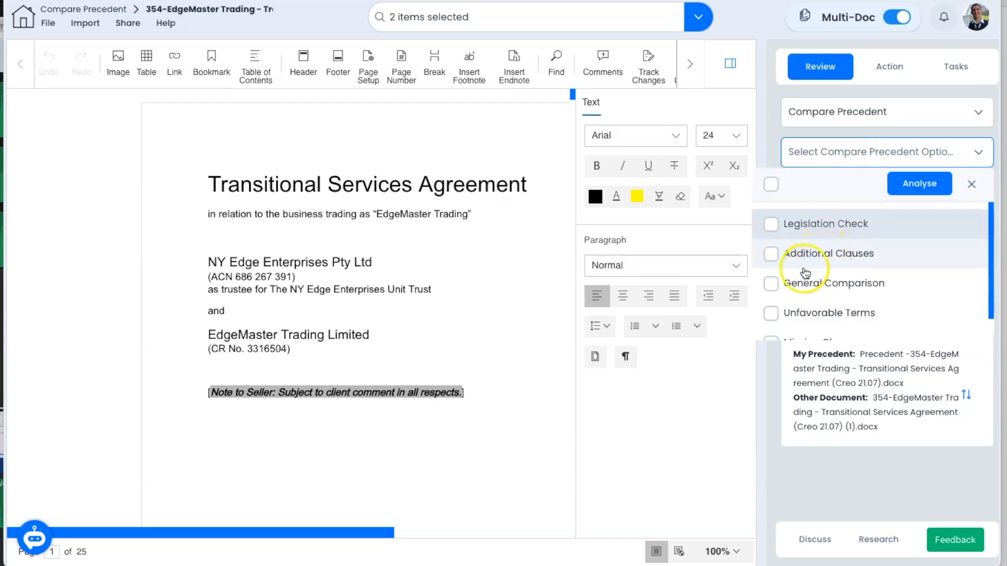
{"action": "scroll", "coordinate": [839, 278], "scroll_direction": "down", "scroll_amount": 1}
{"action": "left_click", "coordinate": [771, 317]}
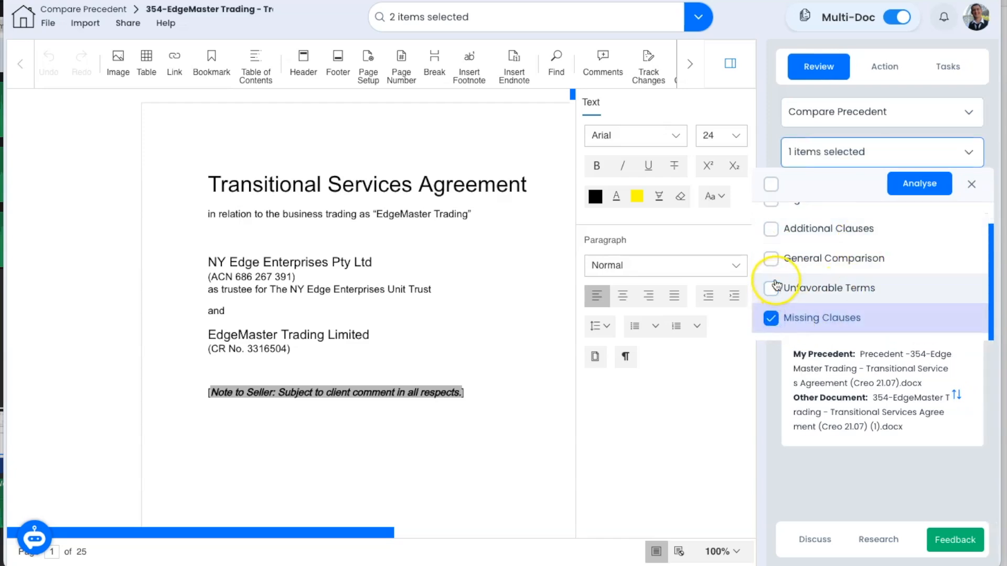
{"action": "left_click", "coordinate": [771, 229]}
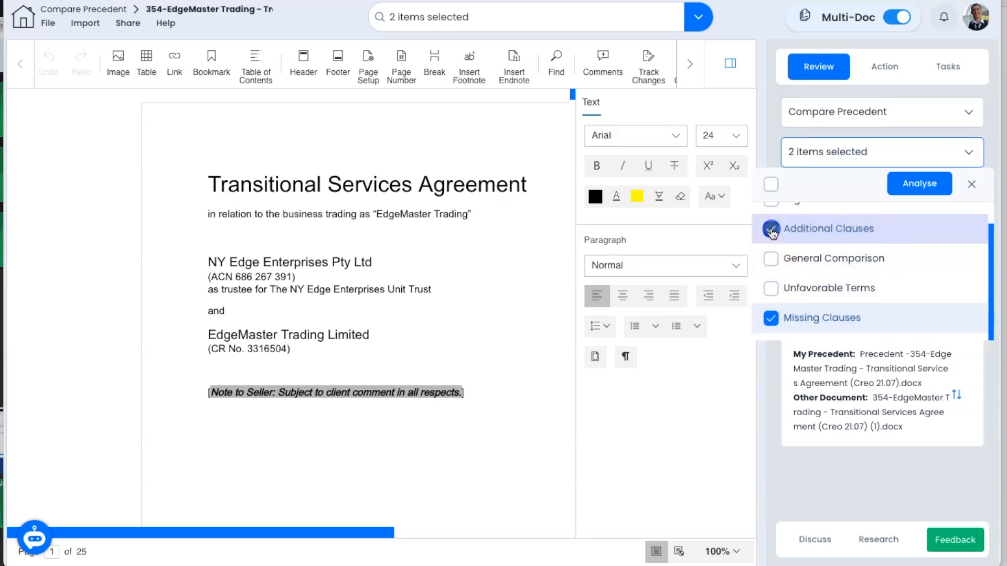
{"action": "left_click", "coordinate": [900, 185]}
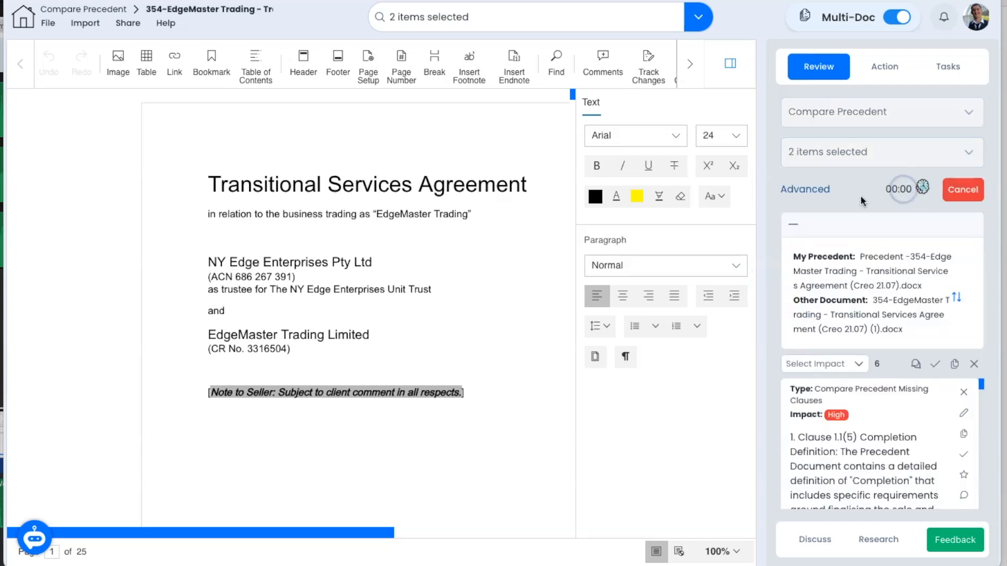
{"action": "left_click", "coordinate": [792, 228]}
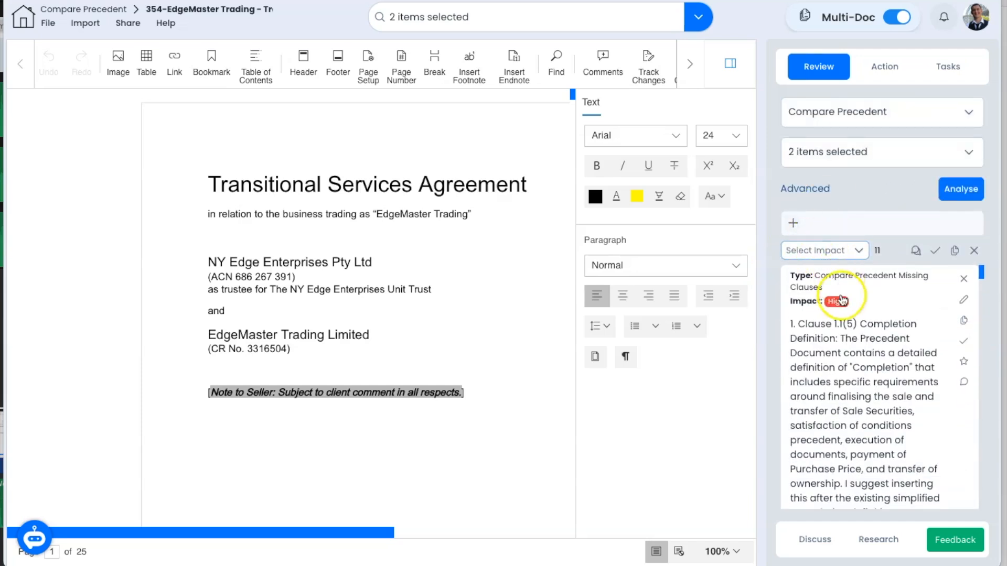
{"action": "scroll", "coordinate": [913, 398], "scroll_direction": "down", "scroll_amount": 1}
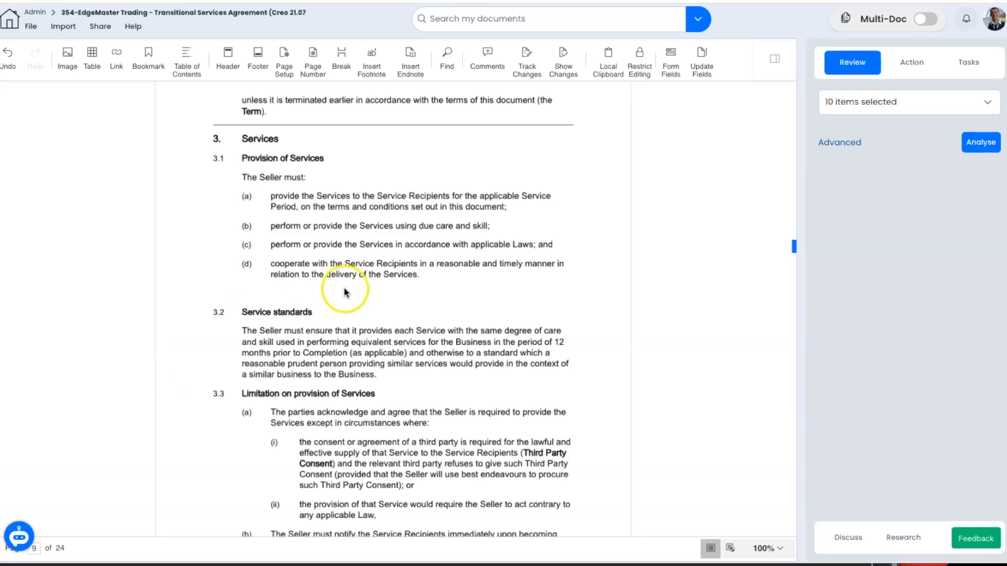
Step: Save clause 3.1 as a text template named 'Provision of Services' in the Clauses category
{"action": "left_click_drag", "start_coordinate": [344, 288], "coordinate": [263, 158]}
{"action": "right_click", "coordinate": [261, 159]}
{"action": "left_click", "coordinate": [298, 211]}
{"action": "left_click", "coordinate": [351, 151]}
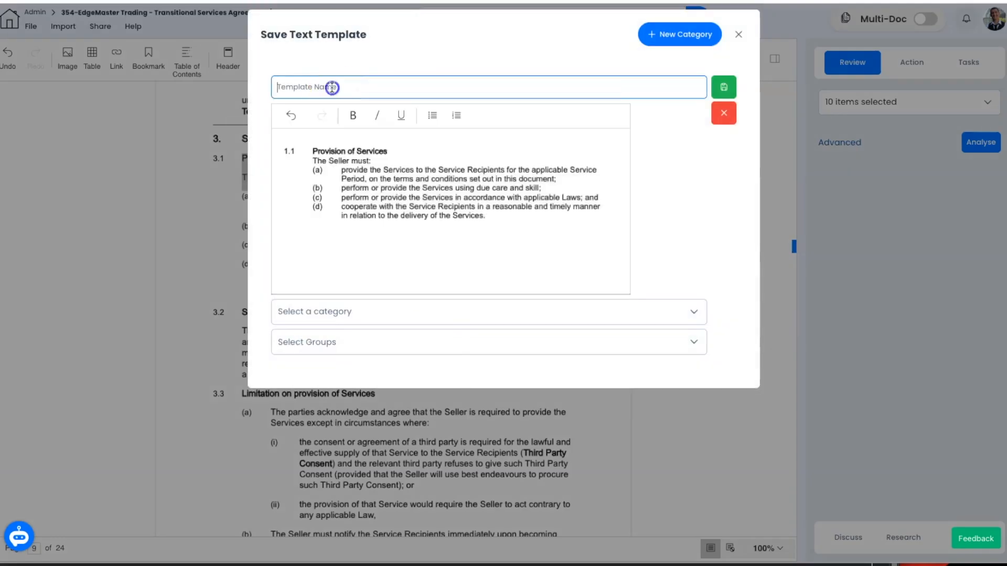
{"action": "left_click", "coordinate": [340, 89]}
{"action": "type", "text": "Provision of Services"}
{"action": "left_click", "coordinate": [461, 311]}
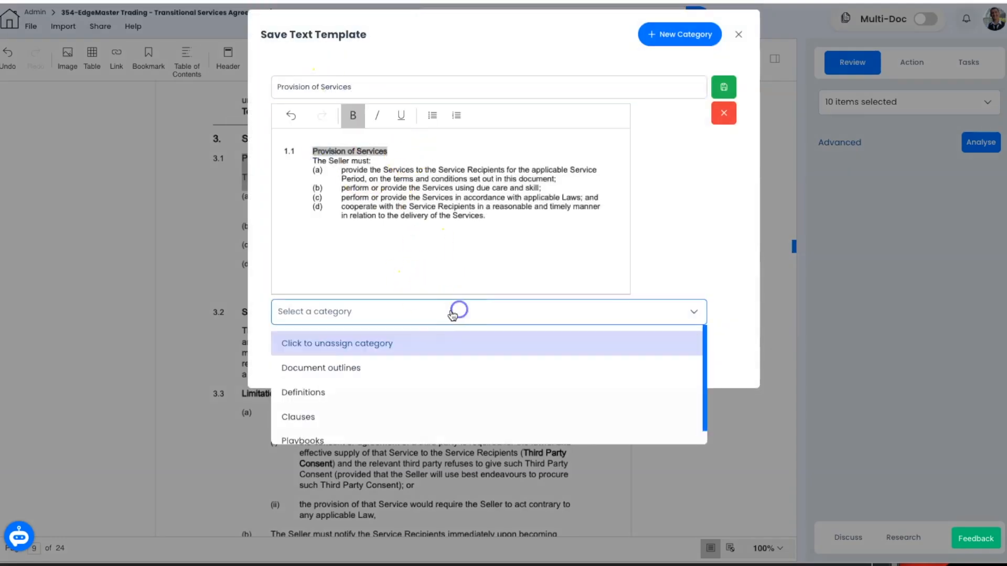
{"action": "left_click", "coordinate": [350, 415]}
{"action": "left_click", "coordinate": [723, 87]}
Step: Test-insert the Provision of Services template after clause 3.1, then undo the insertion
{"action": "left_click", "coordinate": [490, 277]}
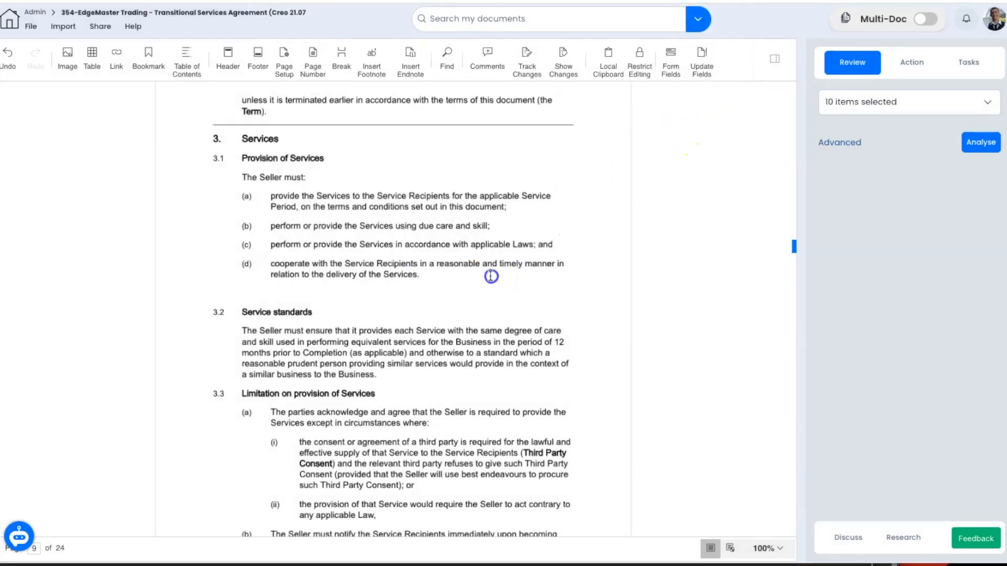
{"action": "right_click", "coordinate": [417, 292]}
{"action": "left_click", "coordinate": [427, 321]}
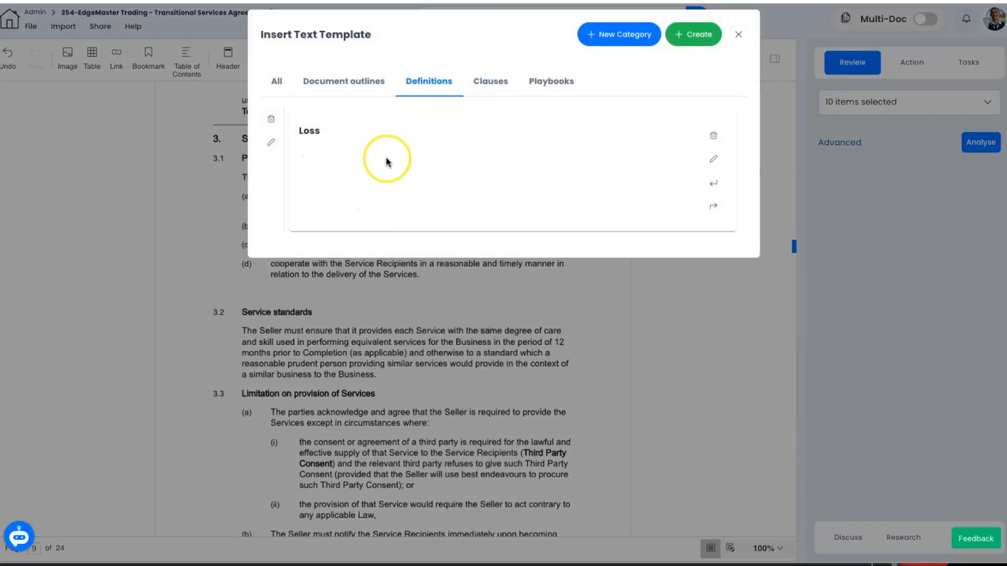
{"action": "left_click", "coordinate": [489, 83]}
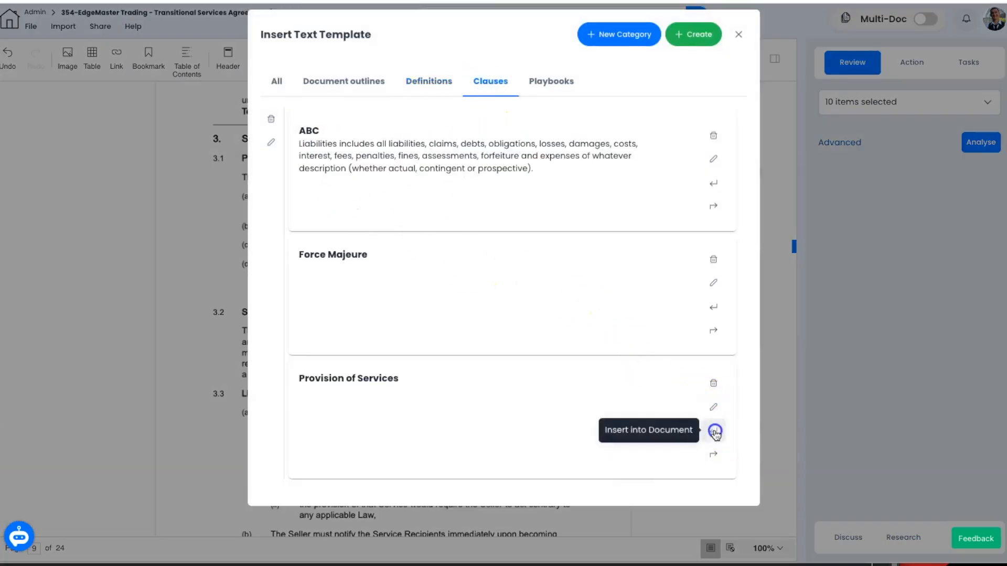
{"action": "left_click", "coordinate": [715, 431]}
{"action": "left_click_drag", "start_coordinate": [447, 372], "coordinate": [187, 288]}
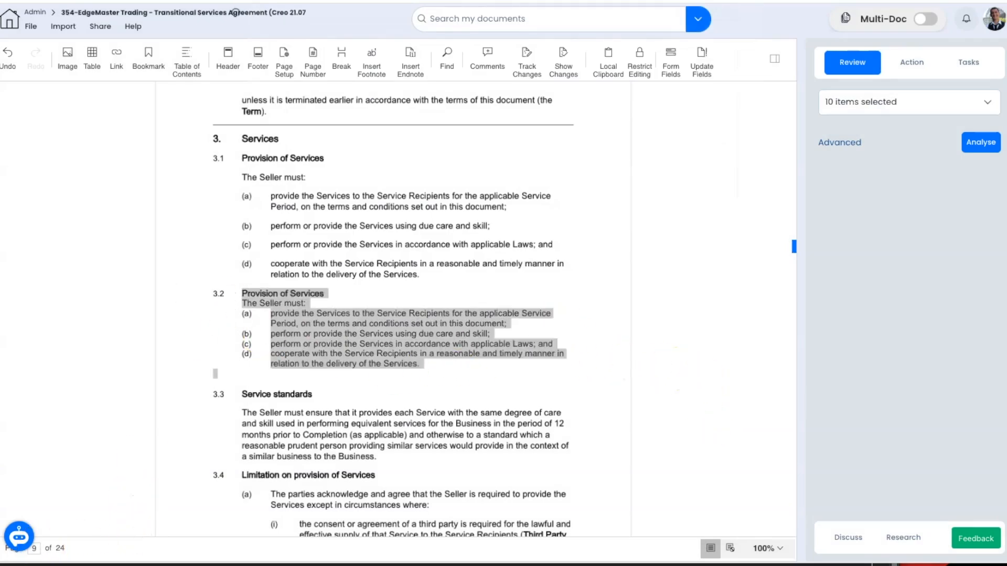
{"action": "key", "text": "ctrl+z"}
{"action": "left_click", "coordinate": [416, 304]}
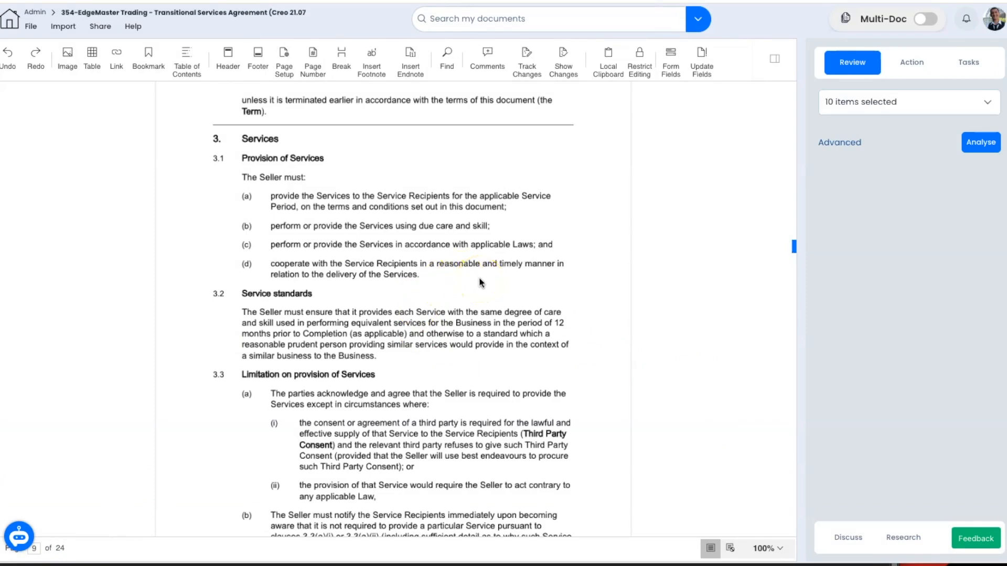
Step: Clear all review options and select Custom Review as the only review
{"action": "left_click", "coordinate": [873, 109]}
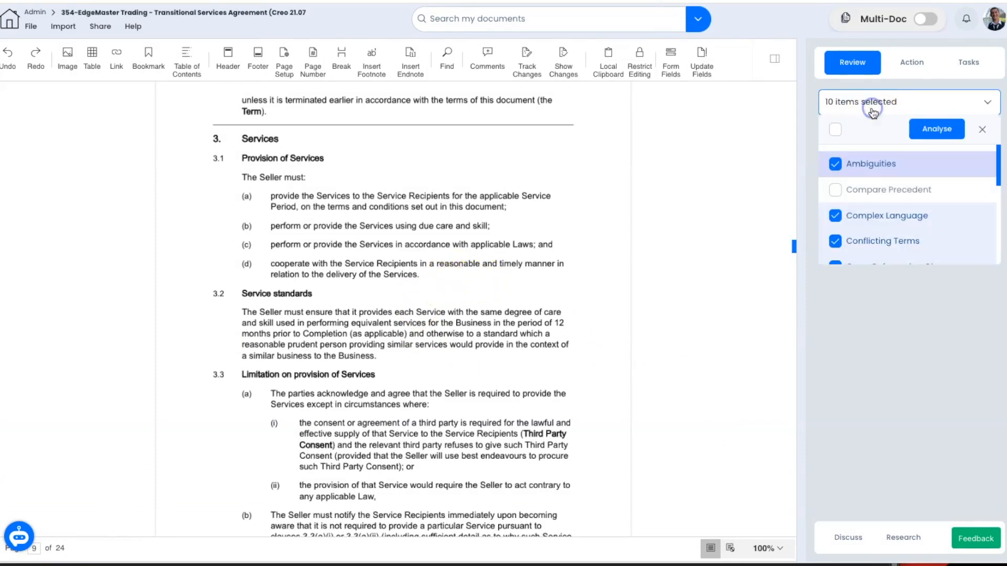
{"action": "left_click", "coordinate": [837, 130]}
{"action": "scroll", "coordinate": [919, 220], "scroll_direction": "down", "scroll_amount": 2}
{"action": "scroll", "coordinate": [918, 225], "scroll_direction": "down", "scroll_amount": 1}
{"action": "left_click", "coordinate": [902, 222]}
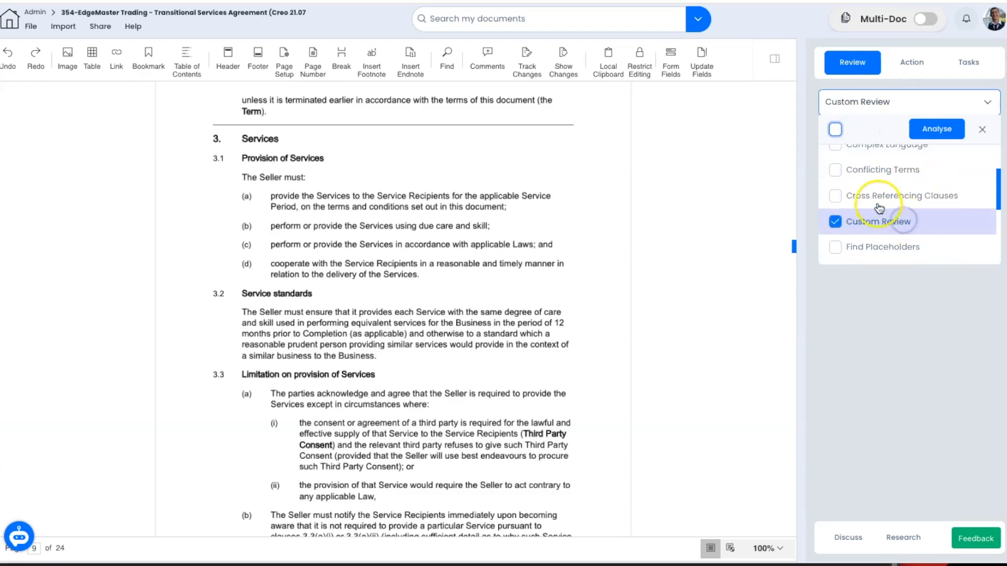
{"action": "left_click", "coordinate": [776, 135]}
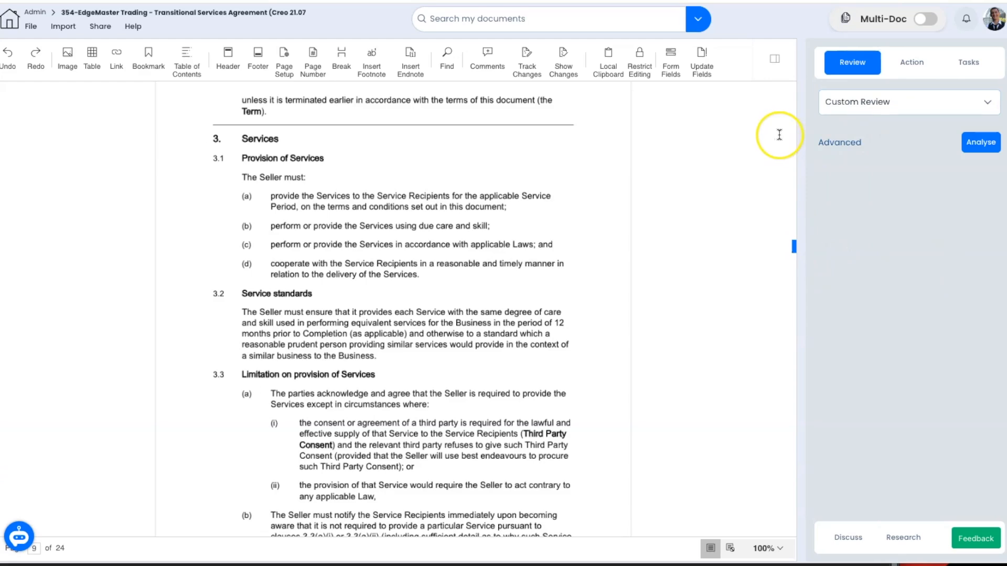
Step: Load the Contract Of Sale Checklist playbook into the advanced review notes, then go to the Team page
{"action": "left_click", "coordinate": [832, 142]}
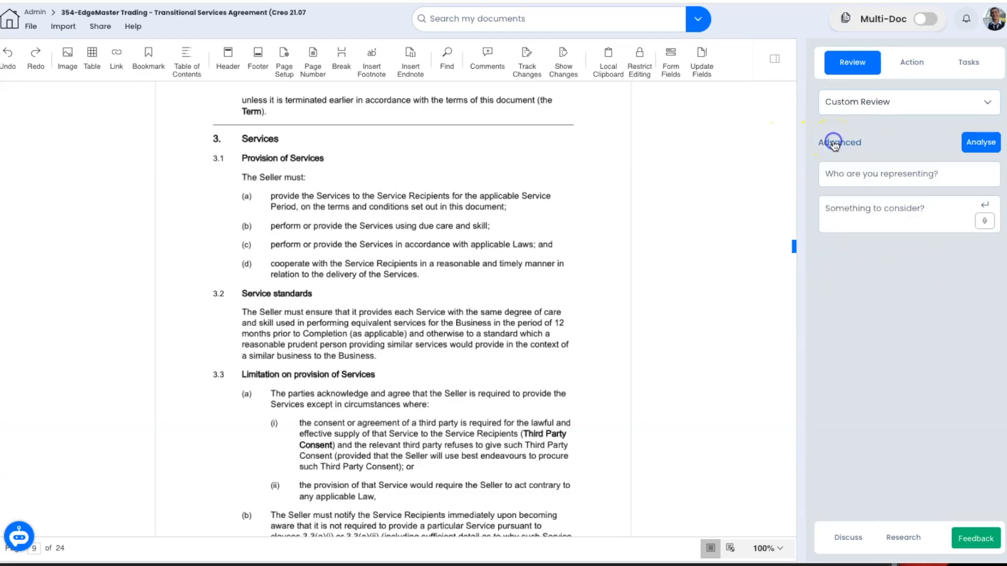
{"action": "left_click", "coordinate": [983, 210]}
{"action": "left_click", "coordinate": [538, 84]}
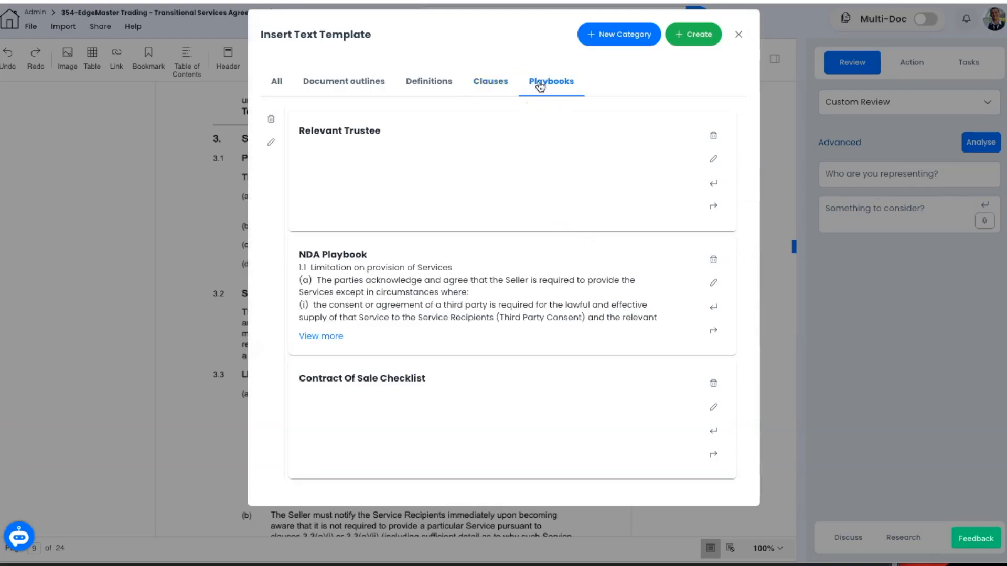
{"action": "left_click", "coordinate": [713, 454]}
{"action": "scroll", "coordinate": [925, 226], "scroll_direction": "down", "scroll_amount": 6}
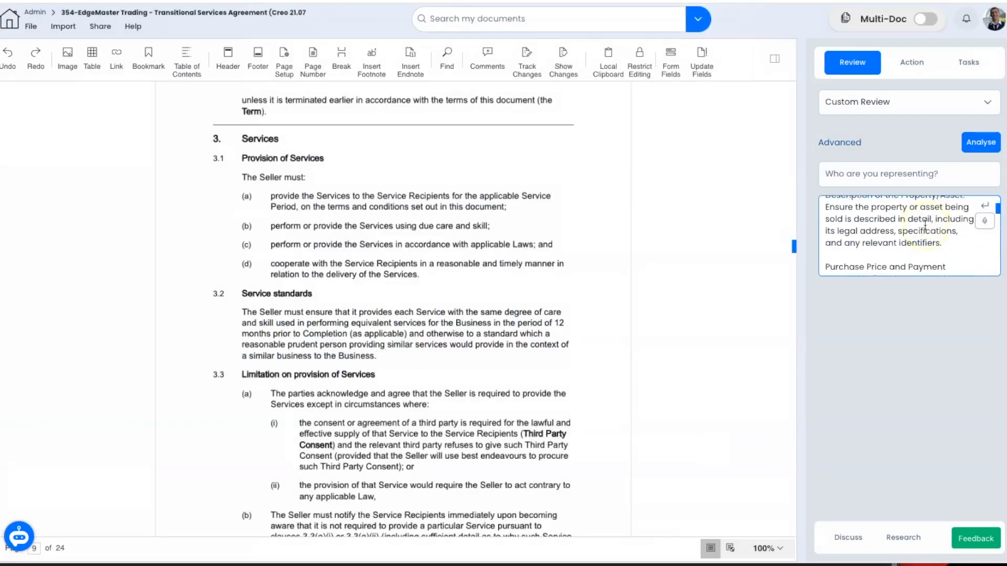
{"action": "scroll", "coordinate": [925, 226], "scroll_direction": "down", "scroll_amount": 2}
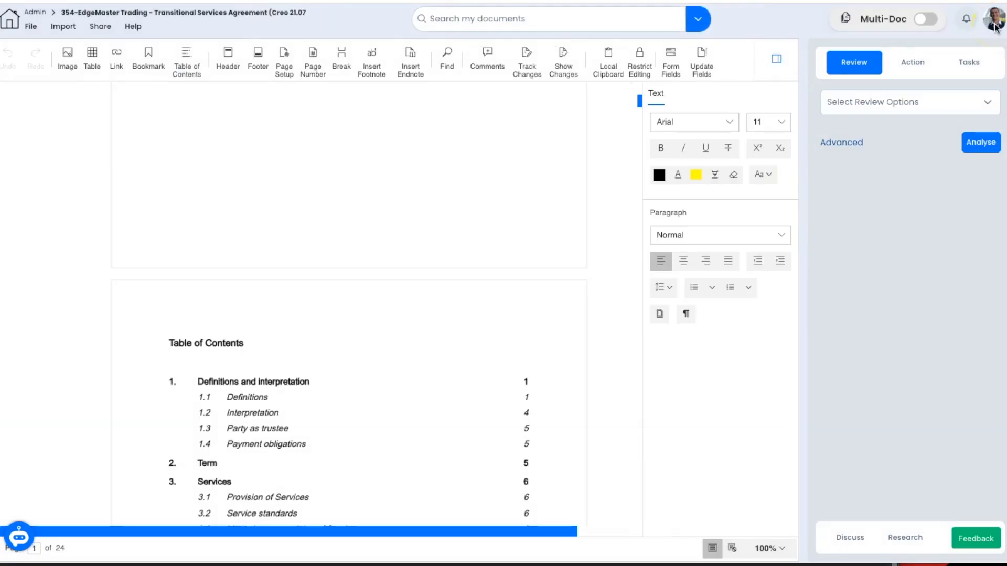
{"action": "left_click", "coordinate": [995, 24]}
{"action": "left_click", "coordinate": [939, 94]}
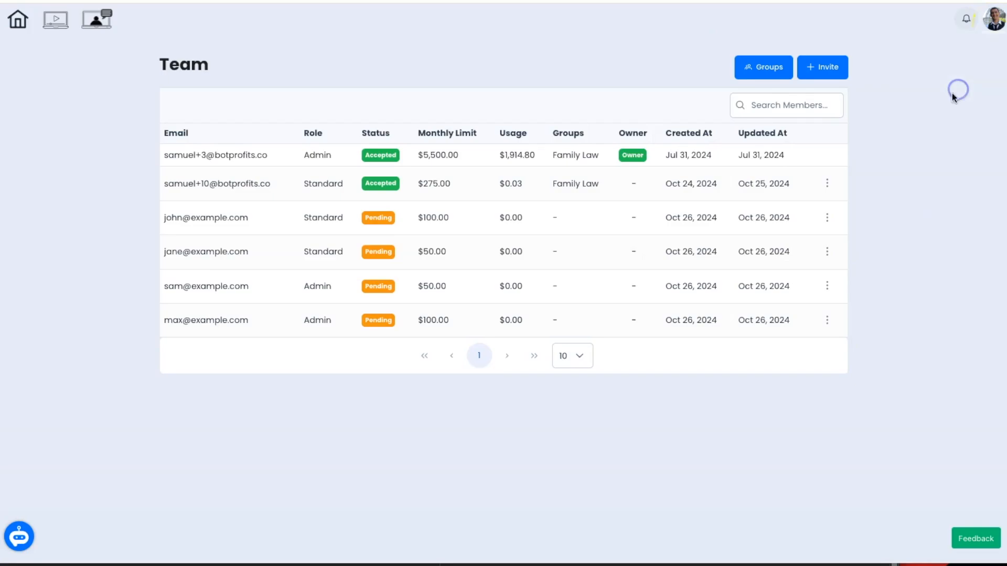
Step: Create a 'Litigation' group with folders, files, tasks and text templates permissions
{"action": "left_click", "coordinate": [763, 67]}
{"action": "left_click", "coordinate": [582, 325]}
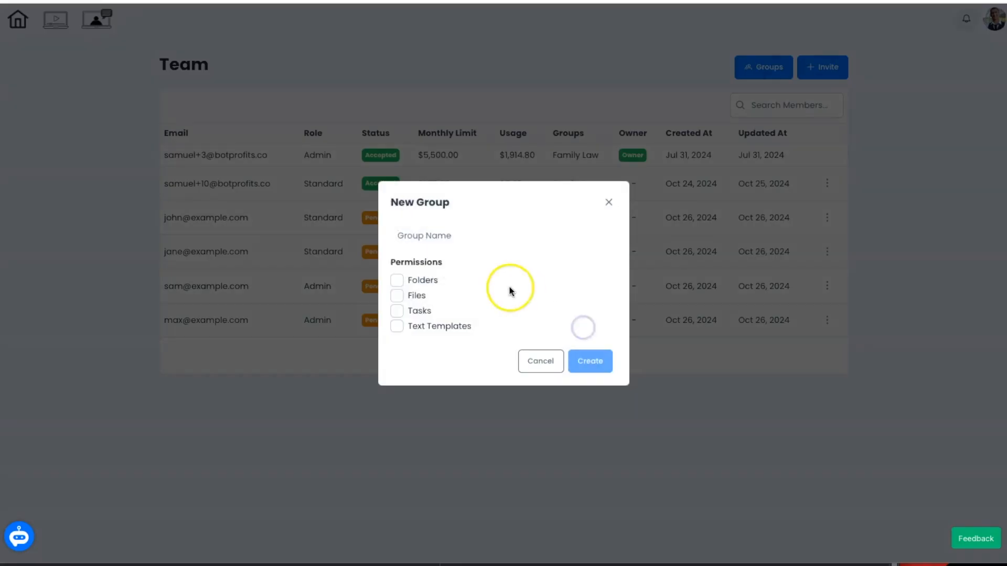
{"action": "type", "text": "Litigation"}
{"action": "left_click", "coordinate": [397, 280]}
{"action": "left_click", "coordinate": [397, 295]}
{"action": "left_click", "coordinate": [397, 310]}
{"action": "left_click", "coordinate": [397, 326]}
{"action": "left_click", "coordinate": [590, 363]}
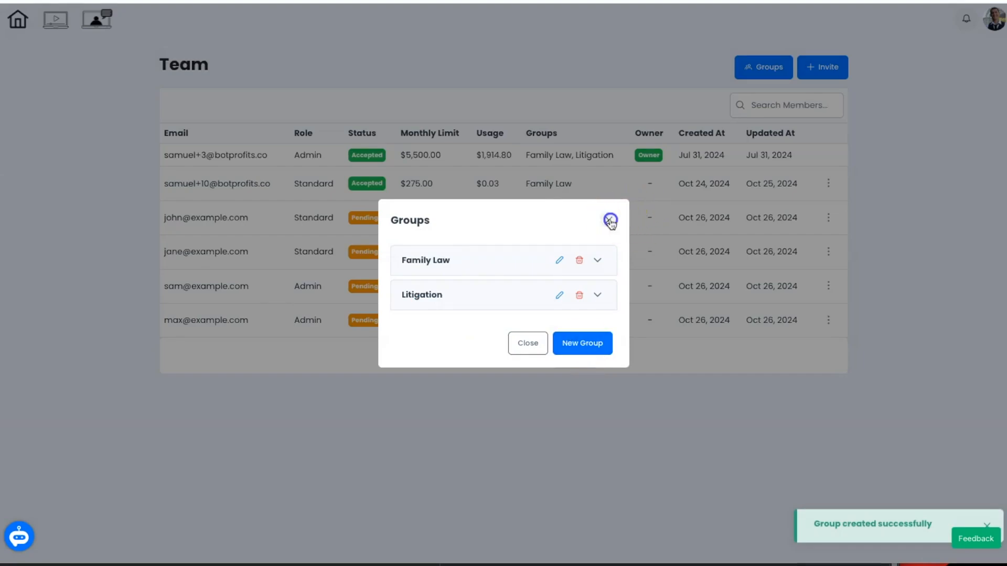
{"action": "left_click", "coordinate": [607, 219]}
Step: Save the table of contents as a text template shared with Family Law and Litigation
{"action": "scroll", "coordinate": [387, 139], "scroll_direction": "left", "scroll_amount": 5}
{"action": "scroll", "coordinate": [398, 276], "scroll_direction": "down", "scroll_amount": 10}
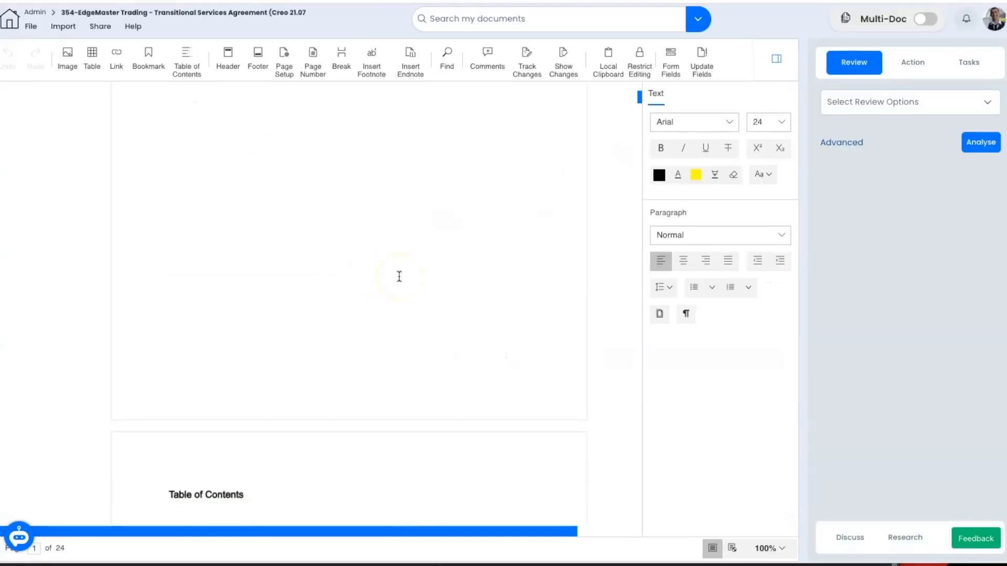
{"action": "left_click_drag", "start_coordinate": [170, 197], "coordinate": [248, 351]}
{"action": "right_click", "coordinate": [248, 351]}
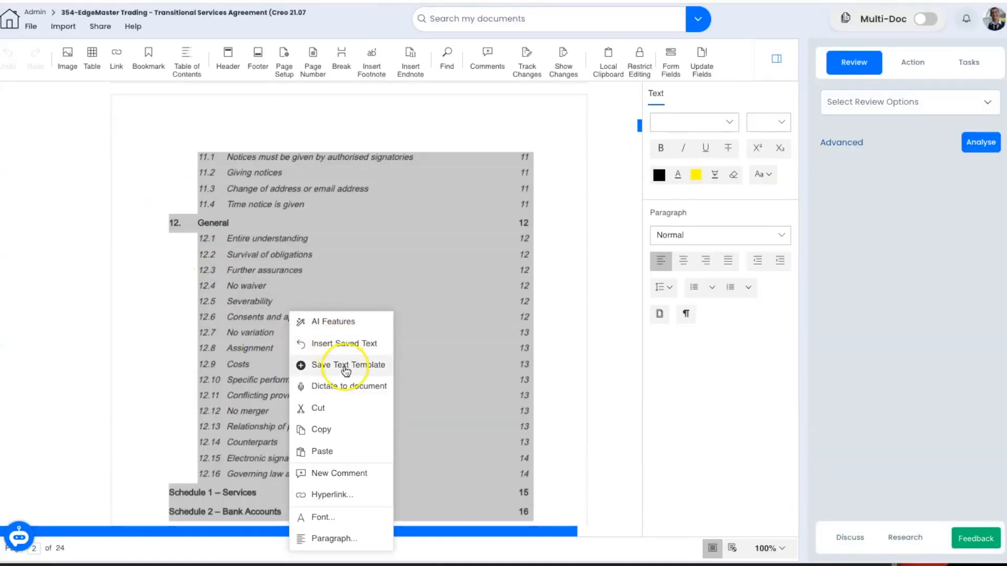
{"action": "left_click", "coordinate": [294, 363]}
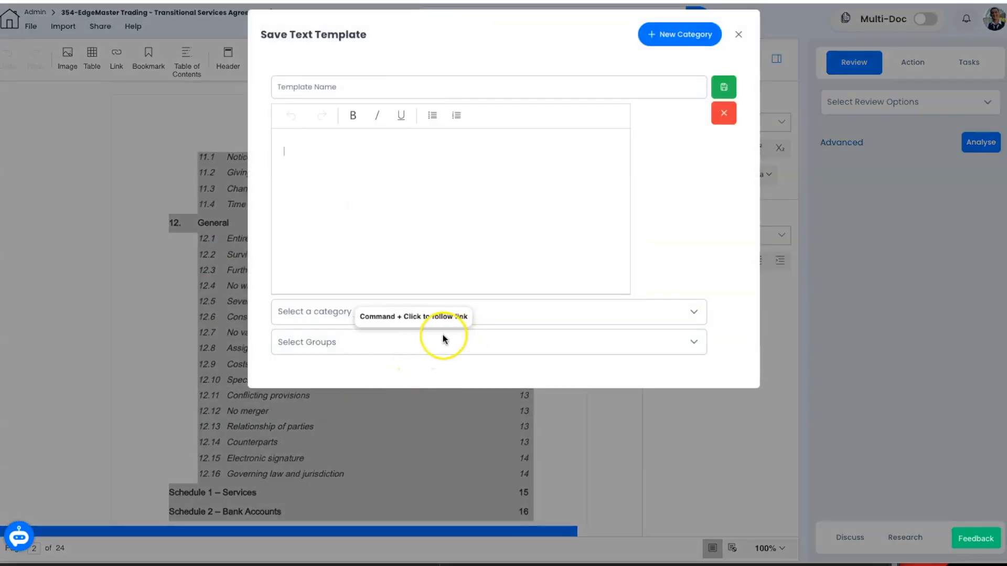
{"action": "left_click", "coordinate": [473, 341]}
{"action": "left_click", "coordinate": [288, 413]}
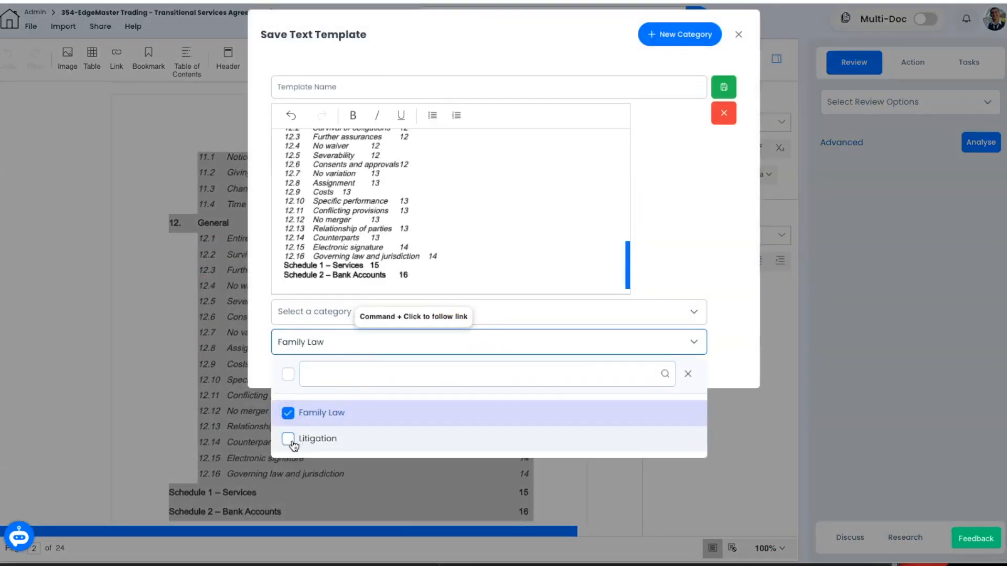
{"action": "left_click", "coordinate": [288, 439]}
{"action": "left_click", "coordinate": [724, 87]}
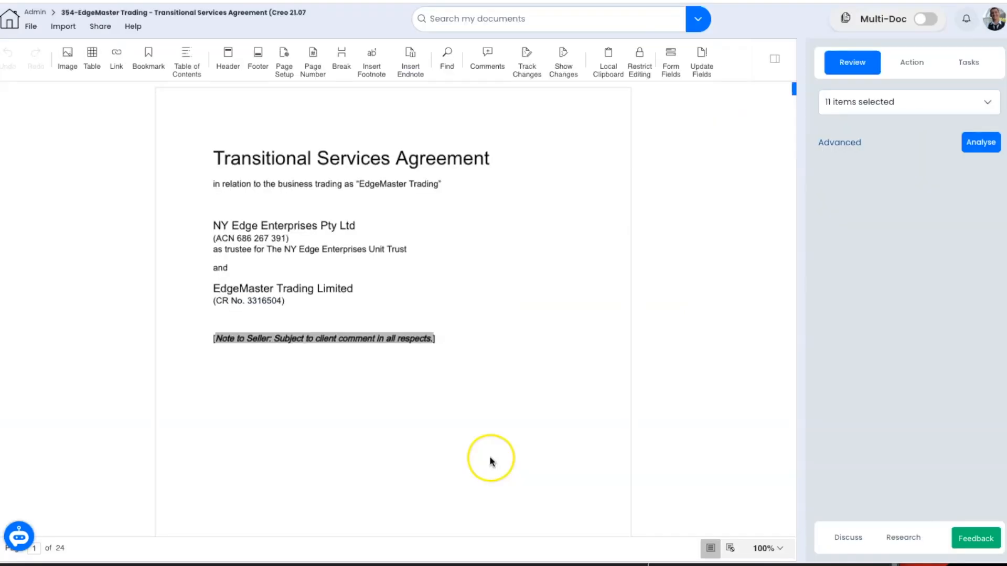
{"action": "left_click", "coordinate": [695, 20]}
Step: Open the 354-EdgeMaster Trading LLC Loan Agreement from recent documents and search documents for 'edge'
{"action": "scroll", "coordinate": [584, 71], "scroll_direction": "down", "scroll_amount": 5}
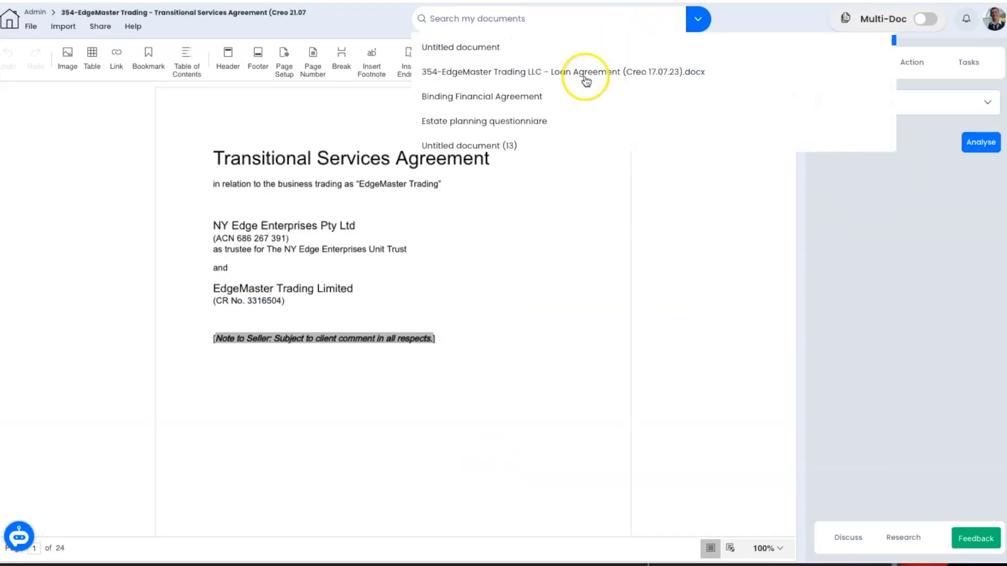
{"action": "left_click", "coordinate": [584, 72]}
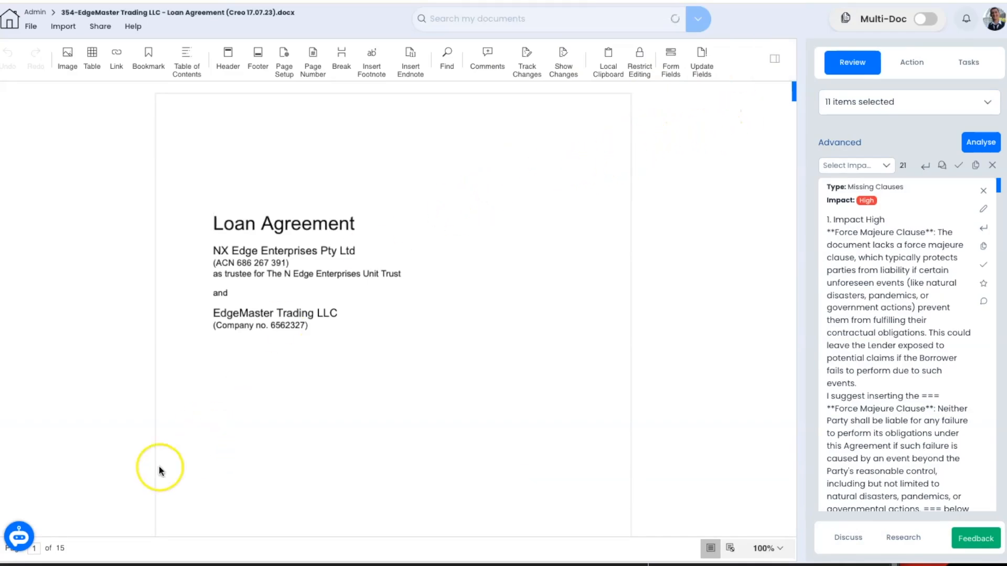
{"action": "left_click", "coordinate": [505, 19]}
{"action": "type", "text": "edge"}
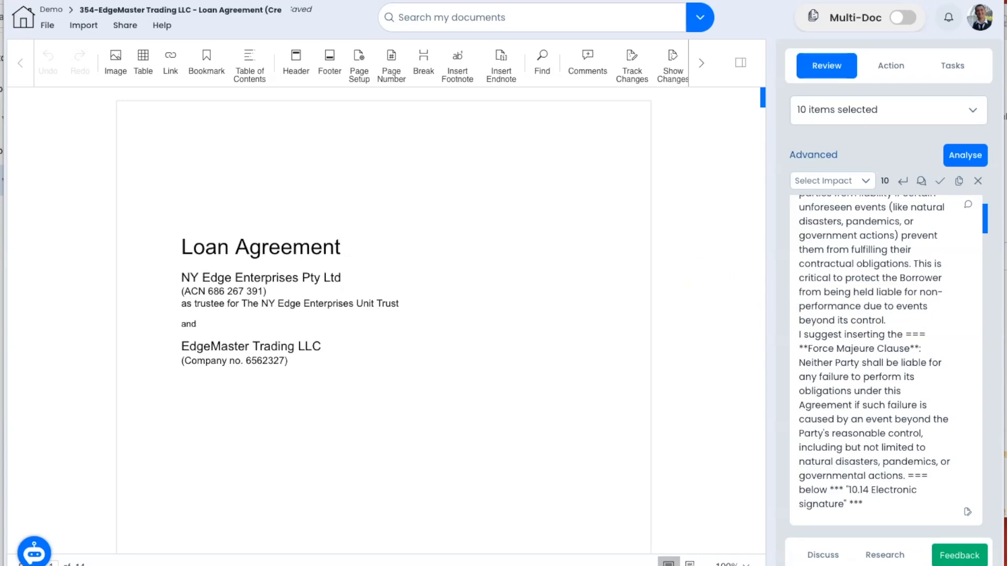
Step: Create a new document and upload the statement file for audio transcription
{"action": "left_click", "coordinate": [47, 25]}
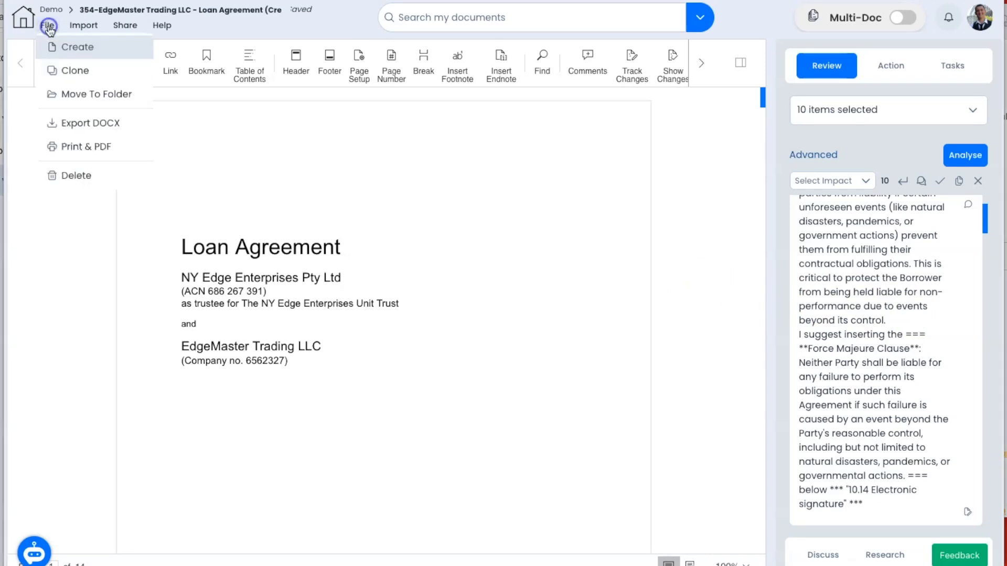
{"action": "left_click", "coordinate": [67, 47]}
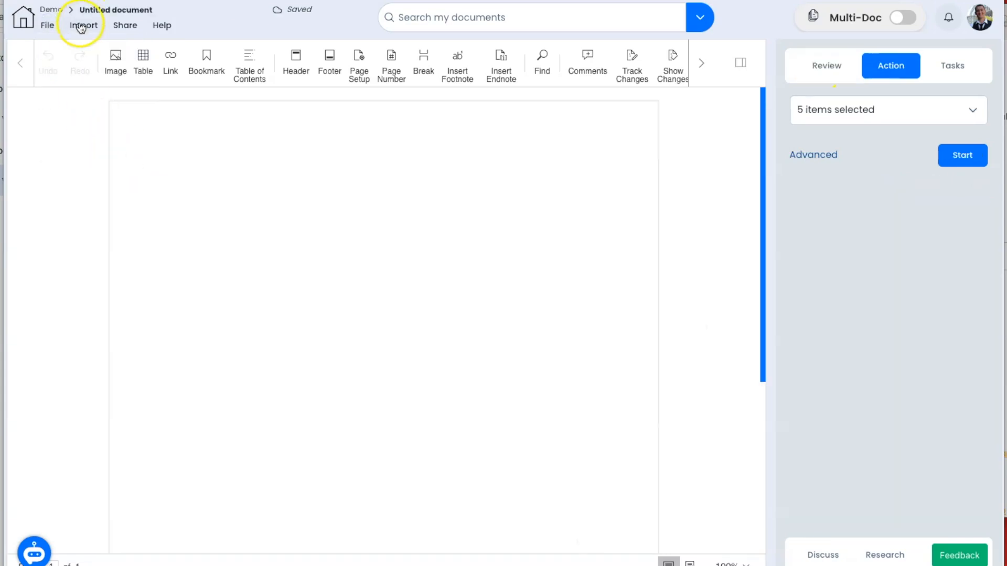
{"action": "left_click", "coordinate": [96, 27]}
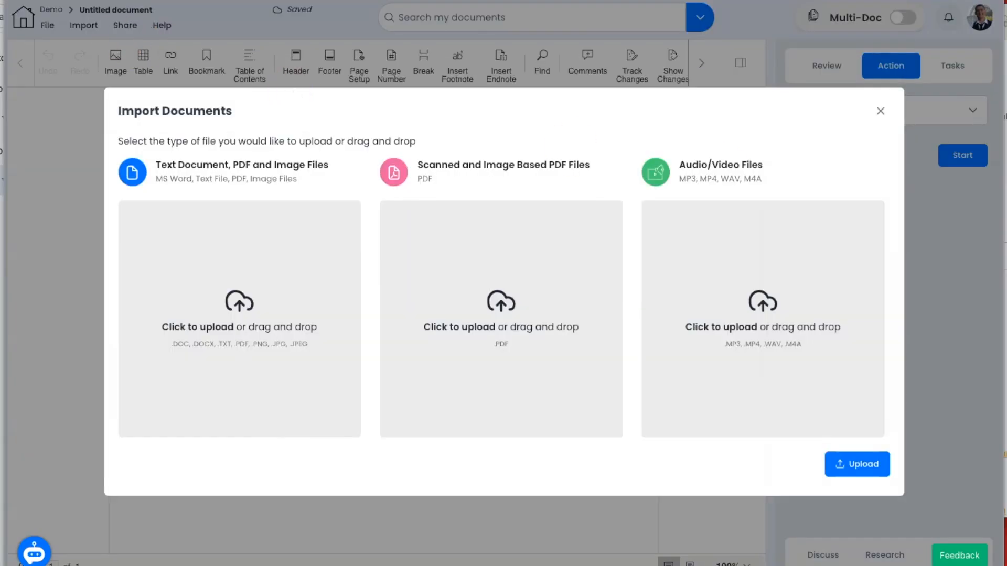
{"action": "left_click_drag", "start_coordinate": [996, 294], "coordinate": [828, 286]}
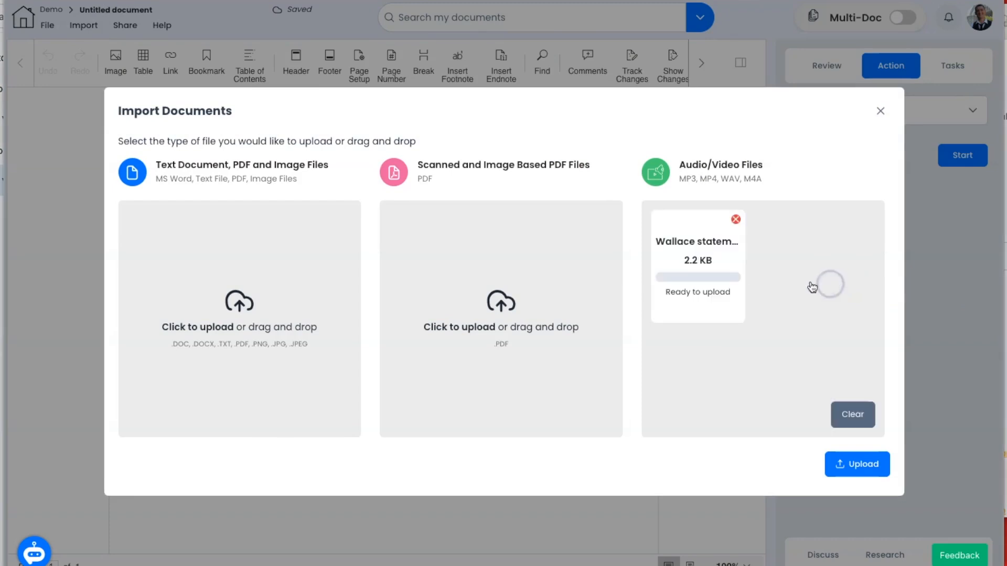
{"action": "left_click", "coordinate": [866, 465]}
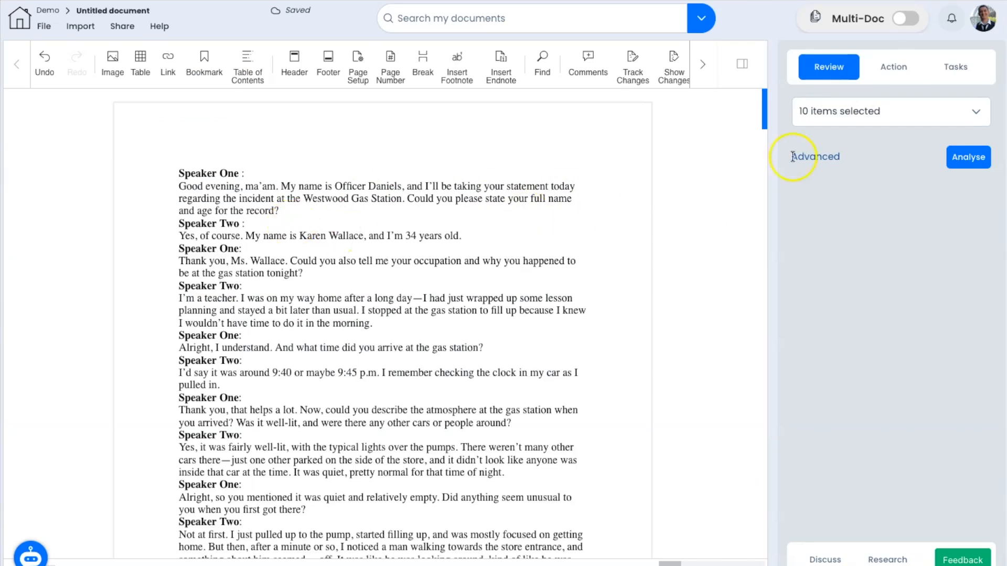
Step: Show the Action tab's list of available AI actions and browse through it
{"action": "left_click", "coordinate": [893, 66]}
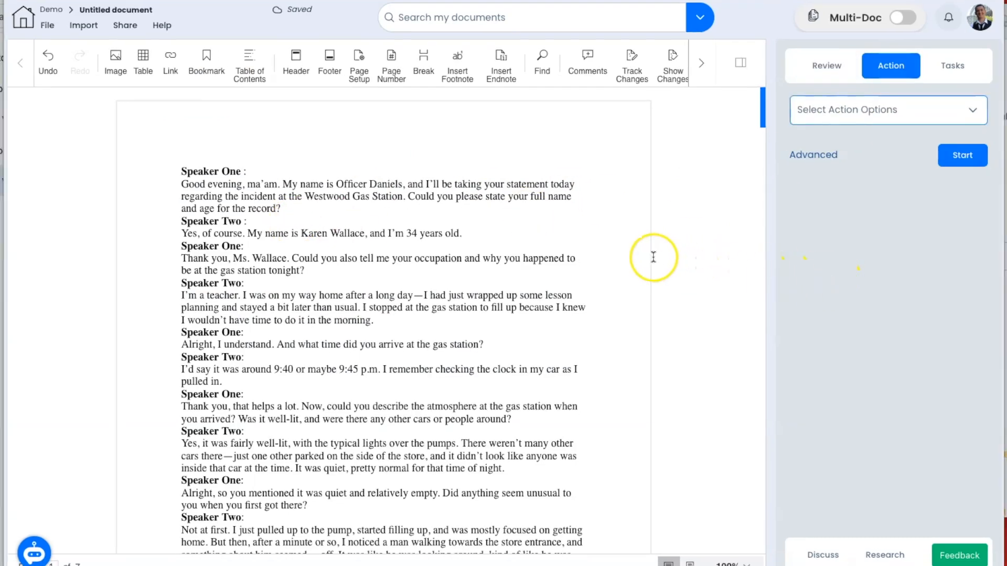
{"action": "left_click", "coordinate": [841, 116]}
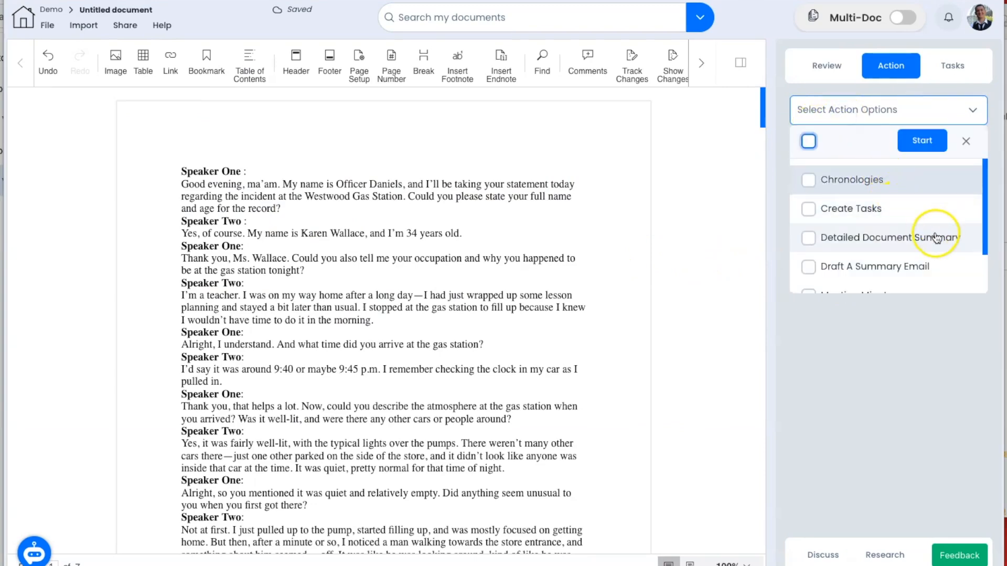
{"action": "scroll", "coordinate": [936, 238], "scroll_direction": "down", "scroll_amount": 1}
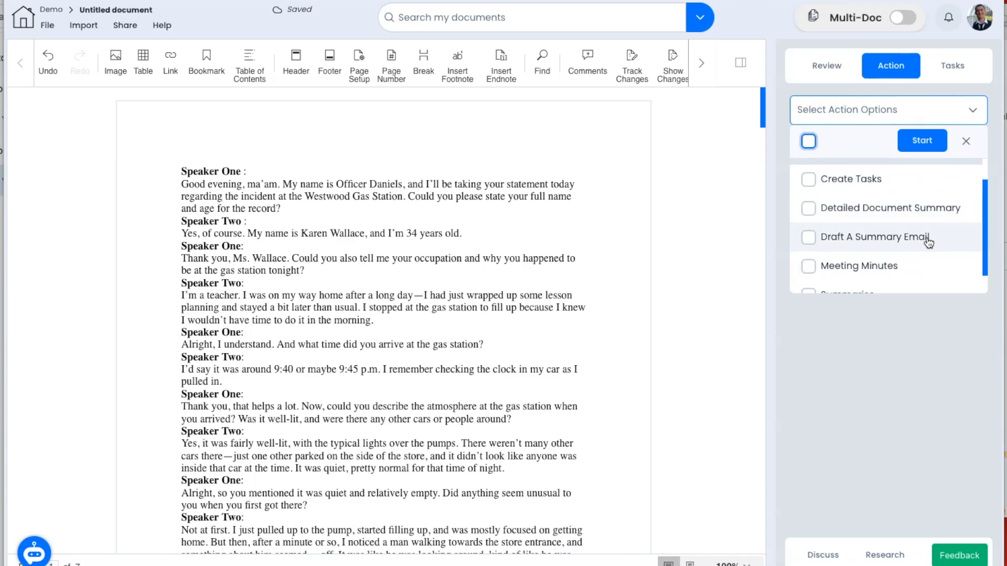
{"action": "scroll", "coordinate": [928, 242], "scroll_direction": "down", "scroll_amount": 1}
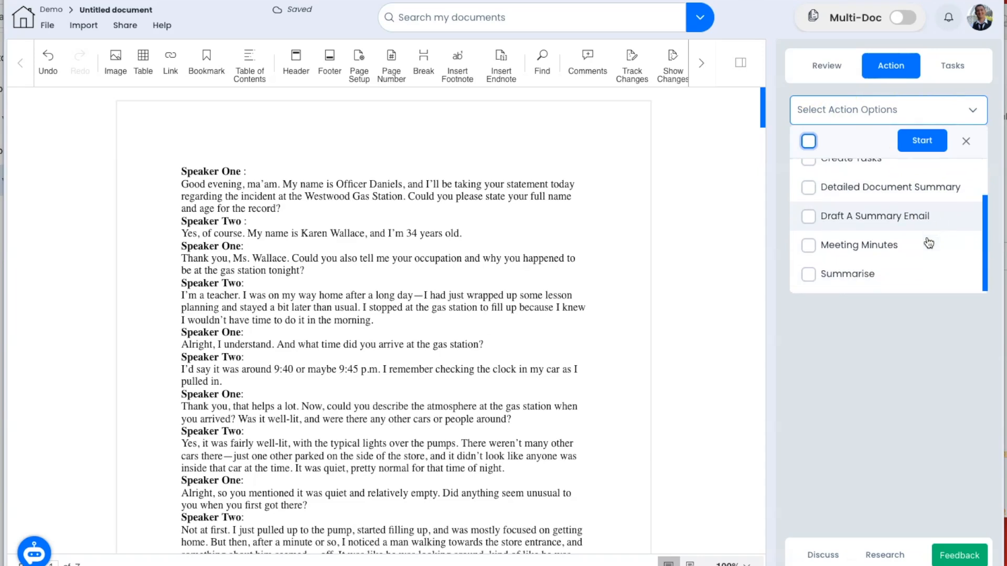
{"action": "scroll", "coordinate": [929, 243], "scroll_direction": "up", "scroll_amount": 2}
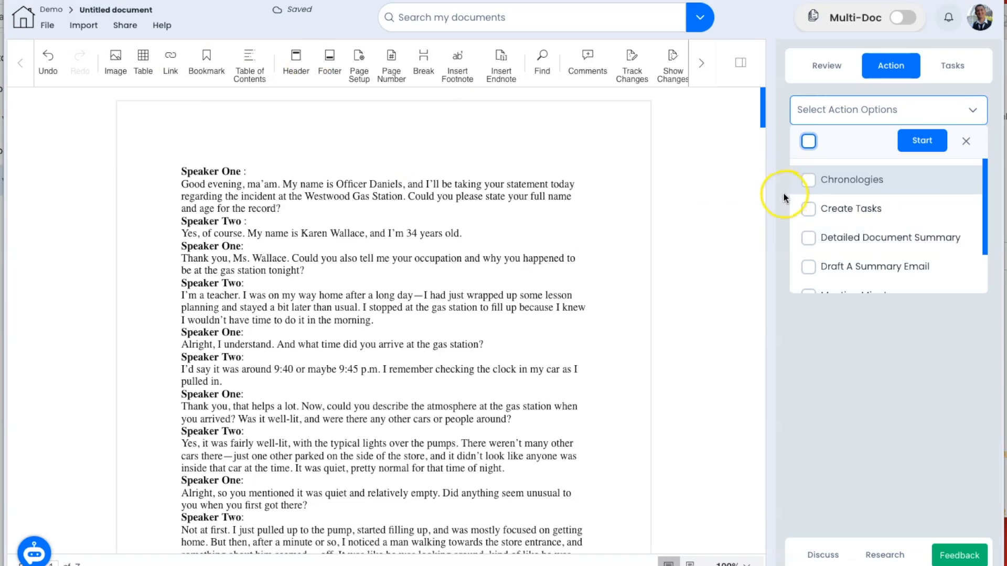
{"action": "left_click", "coordinate": [822, 555]}
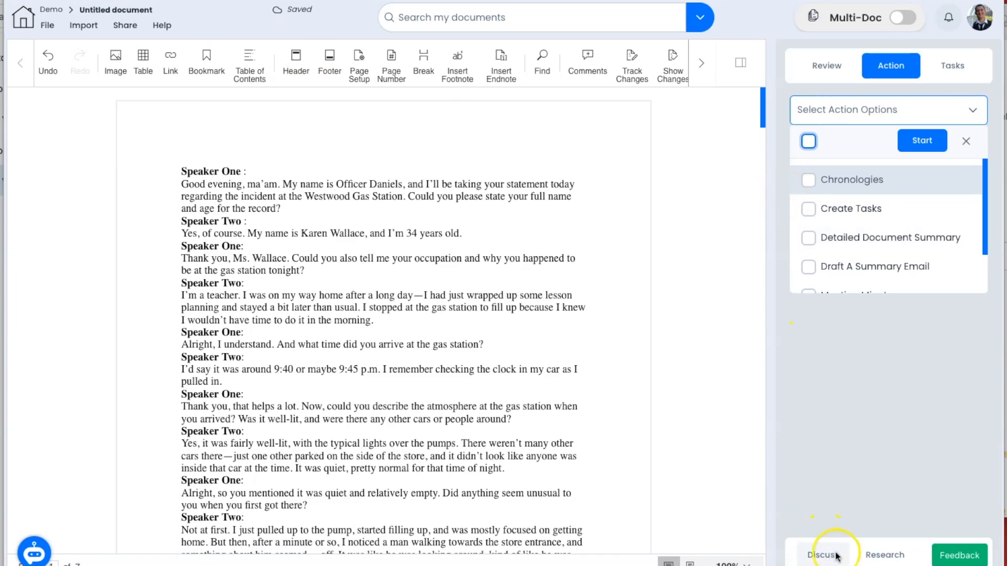
Step: Ask the legal assistant about the perpetrator and find its stated height 5'10 in the transcript
{"action": "left_click", "coordinate": [837, 526]}
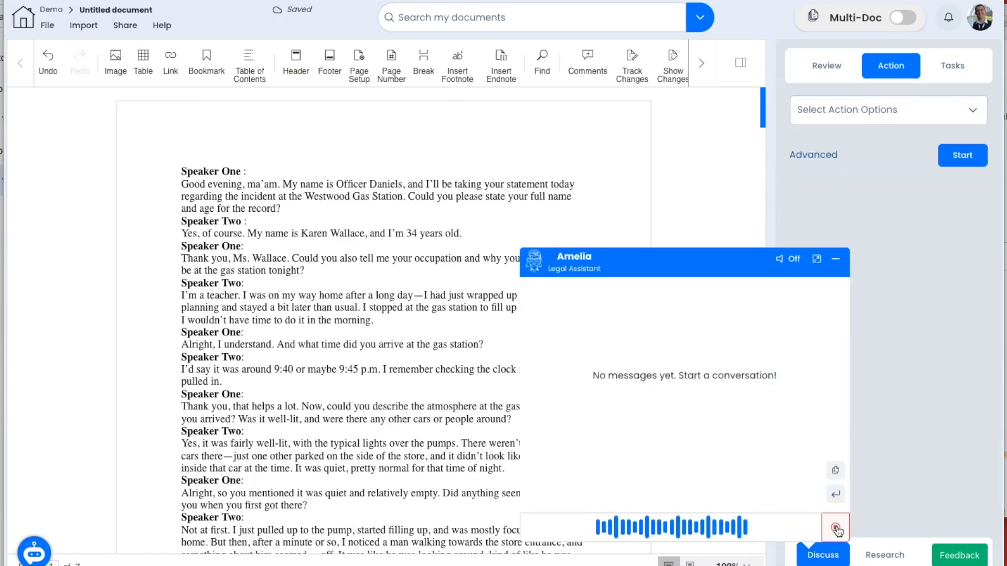
{"action": "left_click", "coordinate": [837, 527]}
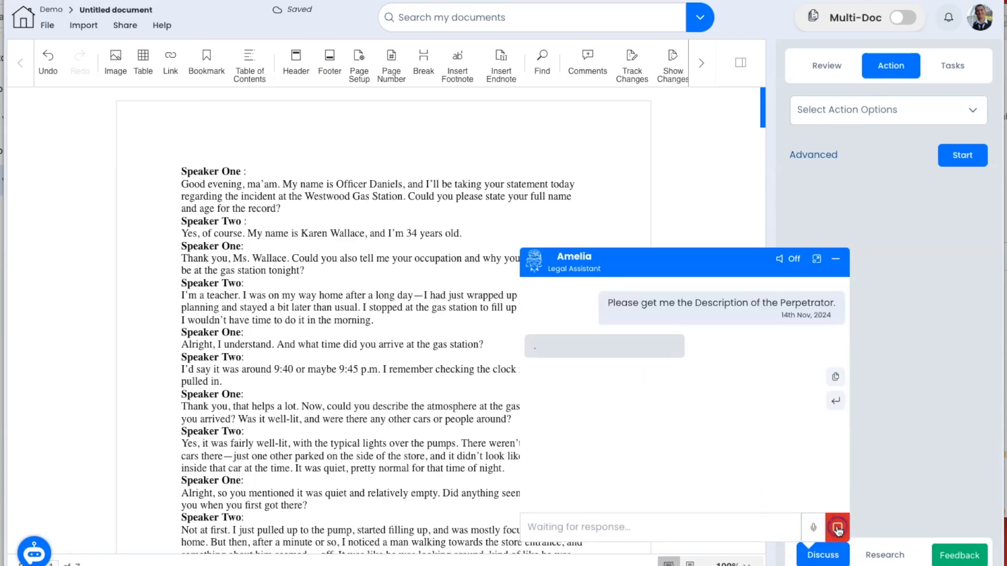
{"action": "double_click", "coordinate": [661, 350]}
{"action": "key", "text": "ctrl+c"}
{"action": "left_click", "coordinate": [444, 359]}
{"action": "key", "text": "ctrl+f"}
{"action": "key", "text": "ctrl+v"}
{"action": "key", "text": "Return"}
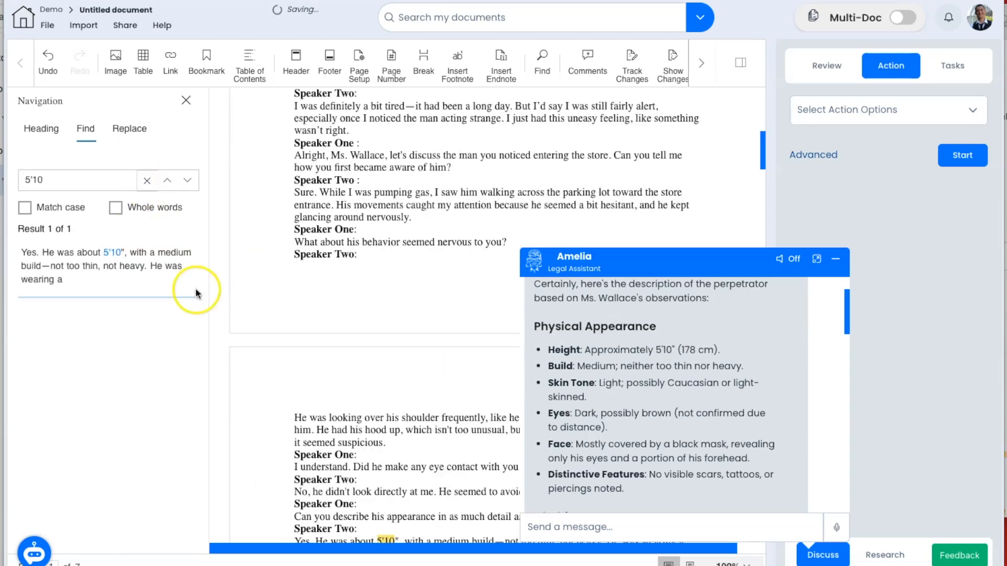
Step: Copy 'hoodie pockets' from the reply and search the transcript for it
{"action": "scroll", "coordinate": [714, 385], "scroll_direction": "down", "scroll_amount": 3}
{"action": "scroll", "coordinate": [714, 385], "scroll_direction": "down", "scroll_amount": 1}
{"action": "left_click_drag", "start_coordinate": [691, 386], "coordinate": [624, 397]}
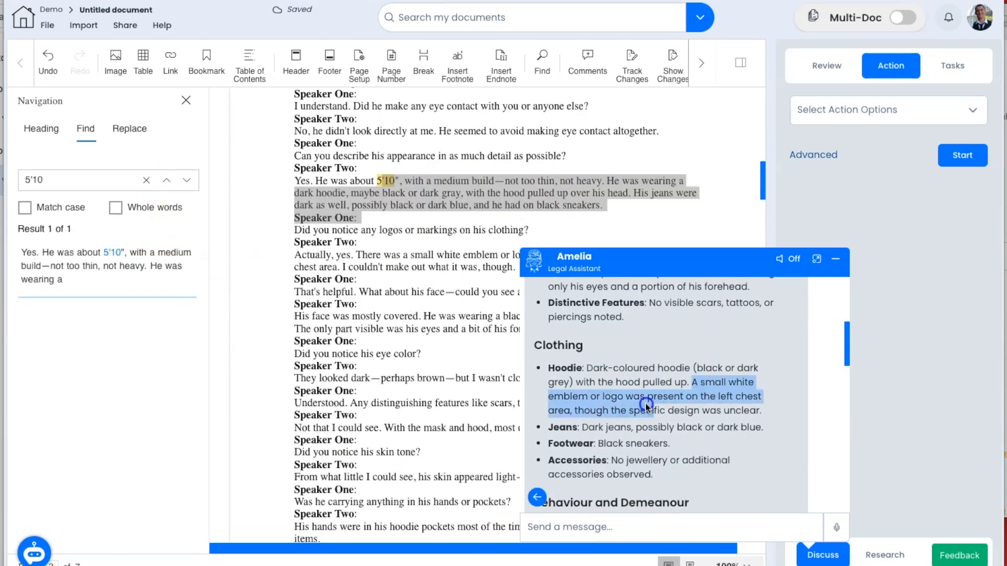
{"action": "scroll", "coordinate": [472, 262], "scroll_direction": "down", "scroll_amount": 1}
{"action": "left_click_drag", "start_coordinate": [410, 193], "coordinate": [554, 195]}
{"action": "scroll", "coordinate": [681, 367], "scroll_direction": "down", "scroll_amount": 3}
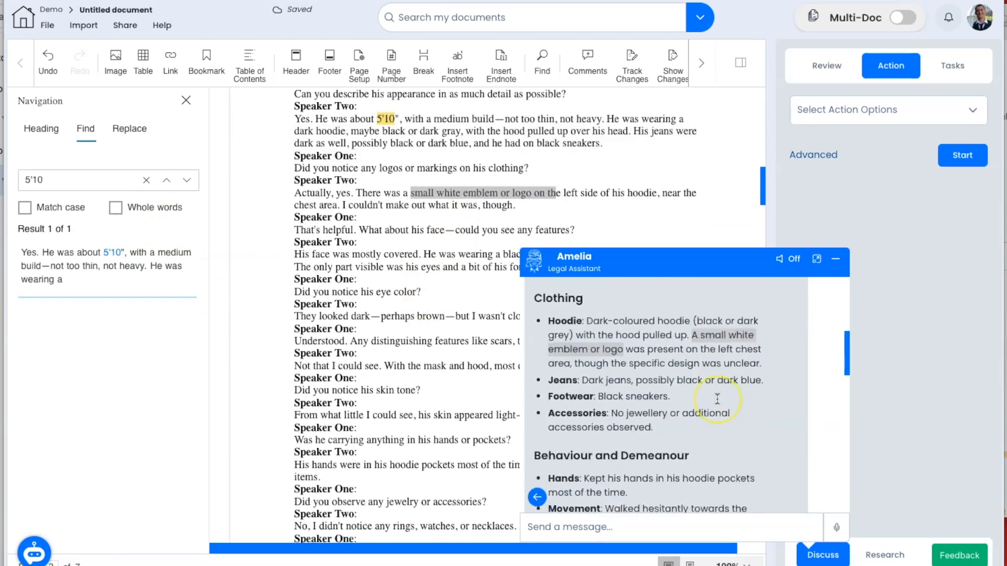
{"action": "left_click_drag", "start_coordinate": [683, 363], "coordinate": [755, 363]}
{"action": "scroll", "coordinate": [438, 298], "scroll_direction": "down", "scroll_amount": 2}
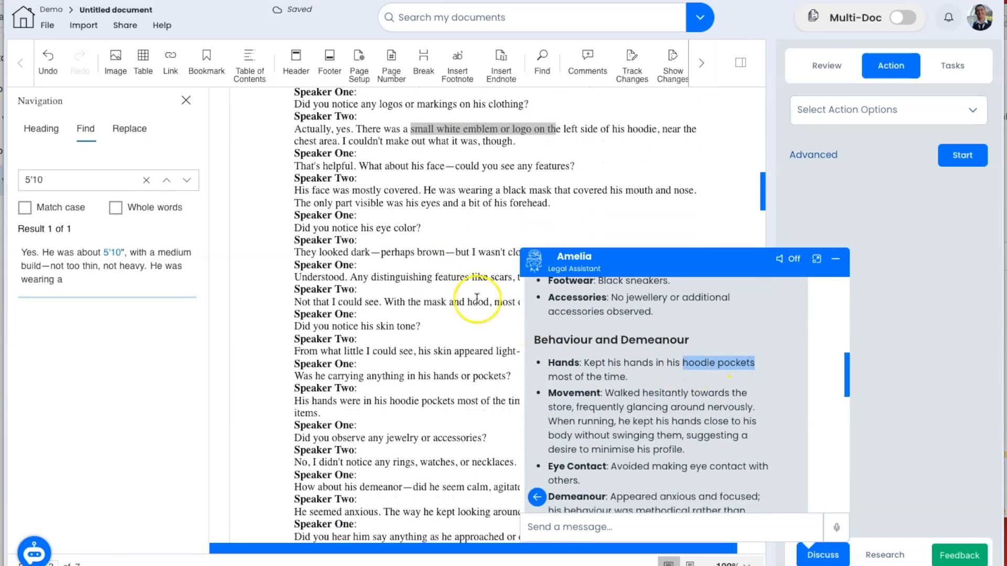
{"action": "left_click", "coordinate": [146, 180]}
{"action": "key", "text": "ctrl+v"}
{"action": "key", "text": "Return"}
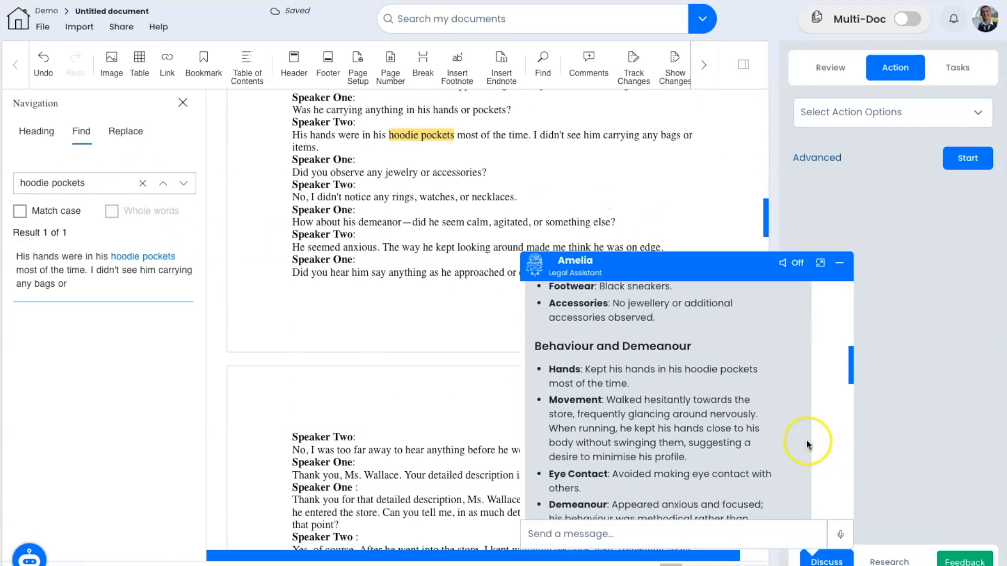
{"action": "scroll", "coordinate": [781, 424], "scroll_direction": "down", "scroll_amount": 10}
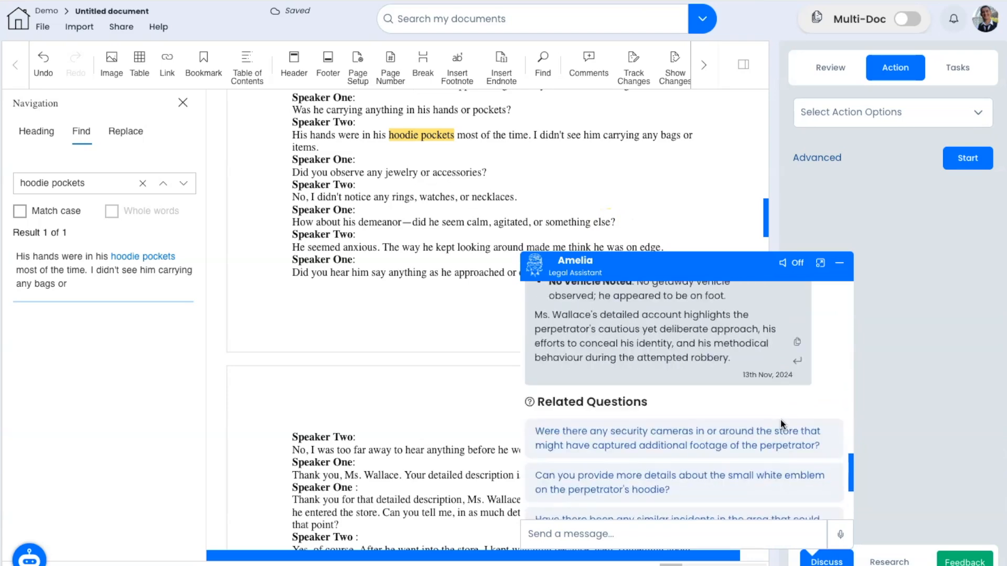
{"action": "scroll", "coordinate": [782, 424], "scroll_direction": "up", "scroll_amount": 1}
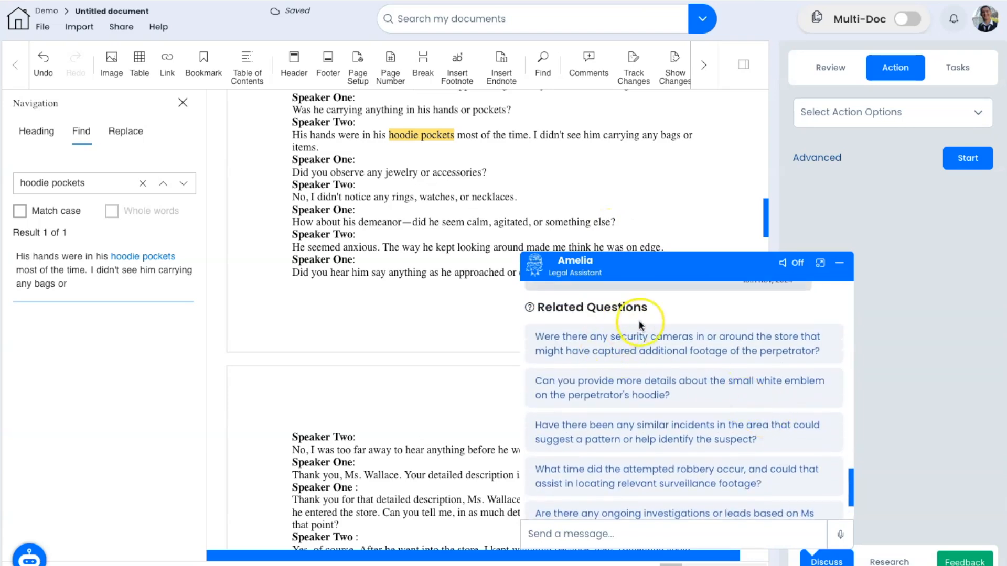
Step: Ask the related security-cameras question and search the transcript for 'security cameras'
{"action": "left_click", "coordinate": [616, 354]}
{"action": "left_click_drag", "start_coordinate": [603, 328], "coordinate": [554, 328]}
{"action": "key", "text": "ctrl+c"}
{"action": "left_click", "coordinate": [143, 183]}
{"action": "key", "text": "ctrl+v"}
{"action": "left_click", "coordinate": [149, 188]}
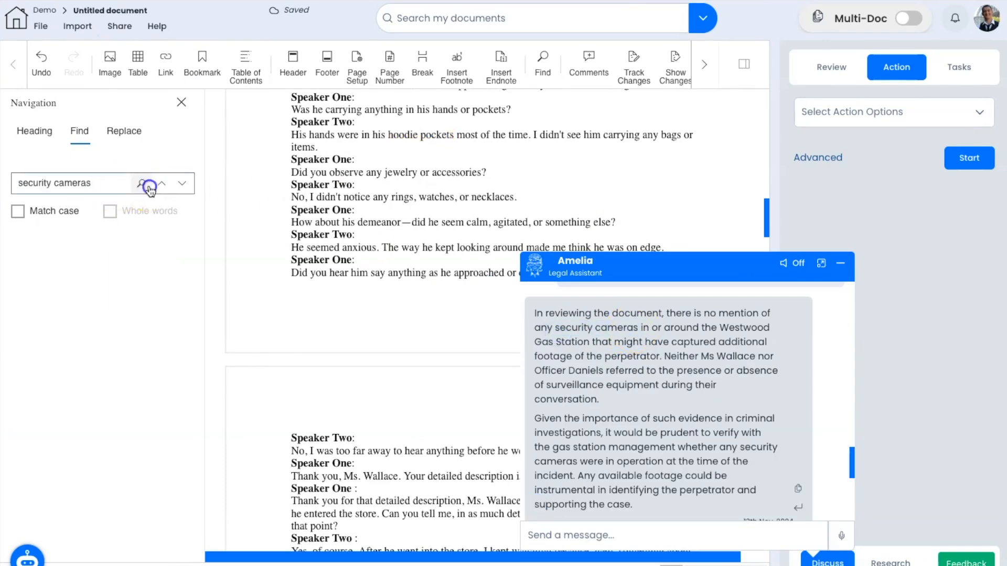
{"action": "left_click", "coordinate": [32, 27]}
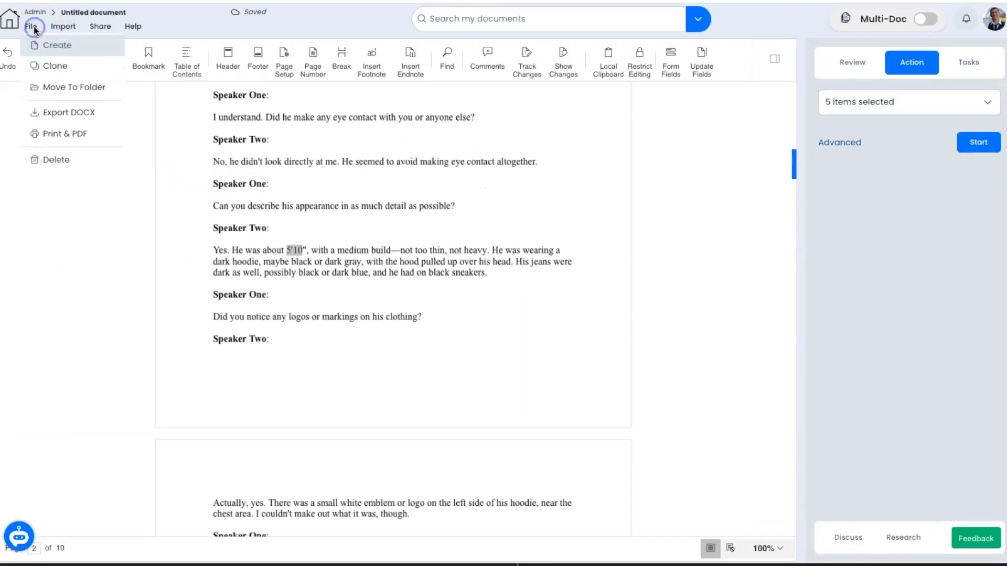
{"action": "left_click", "coordinate": [50, 45]}
{"action": "left_click", "coordinate": [62, 27]}
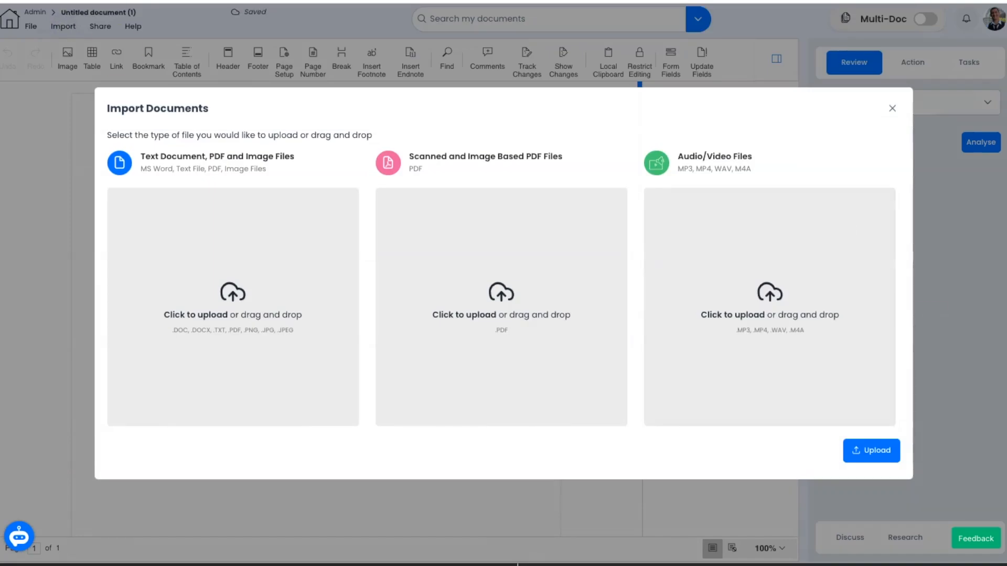
{"action": "left_click", "coordinate": [879, 453]}
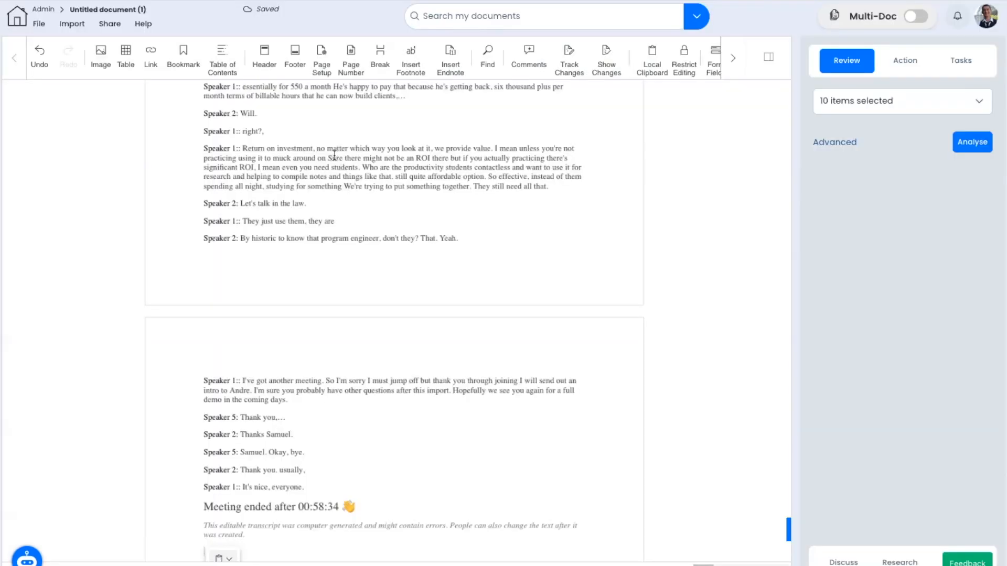
{"action": "left_click", "coordinate": [337, 137]}
{"action": "scroll", "coordinate": [337, 137], "scroll_direction": "up", "scroll_amount": 10}
{"action": "left_click", "coordinate": [929, 71]}
{"action": "left_click", "coordinate": [895, 101]}
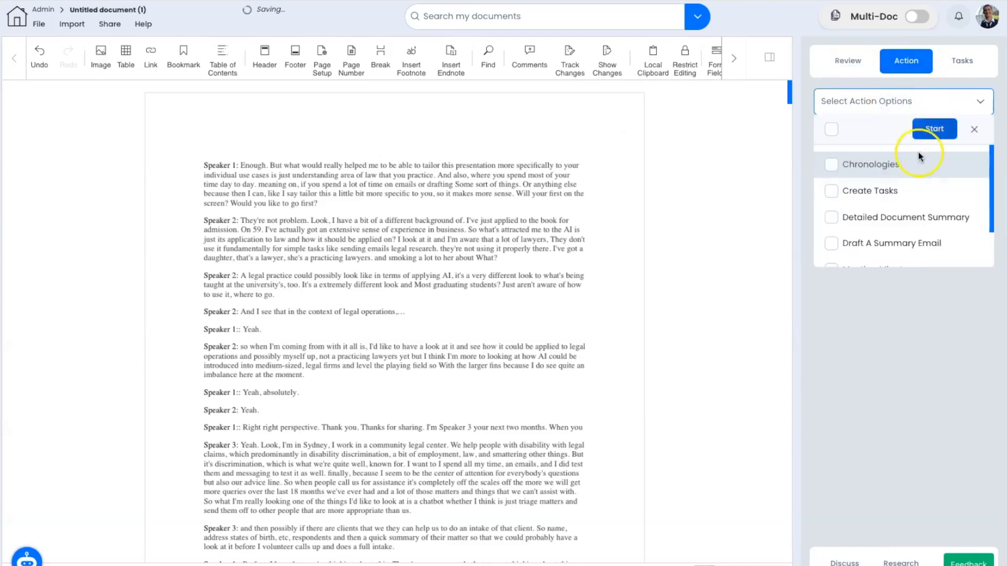
{"action": "scroll", "coordinate": [936, 215], "scroll_direction": "down", "scroll_amount": 1}
{"action": "left_click", "coordinate": [903, 244]}
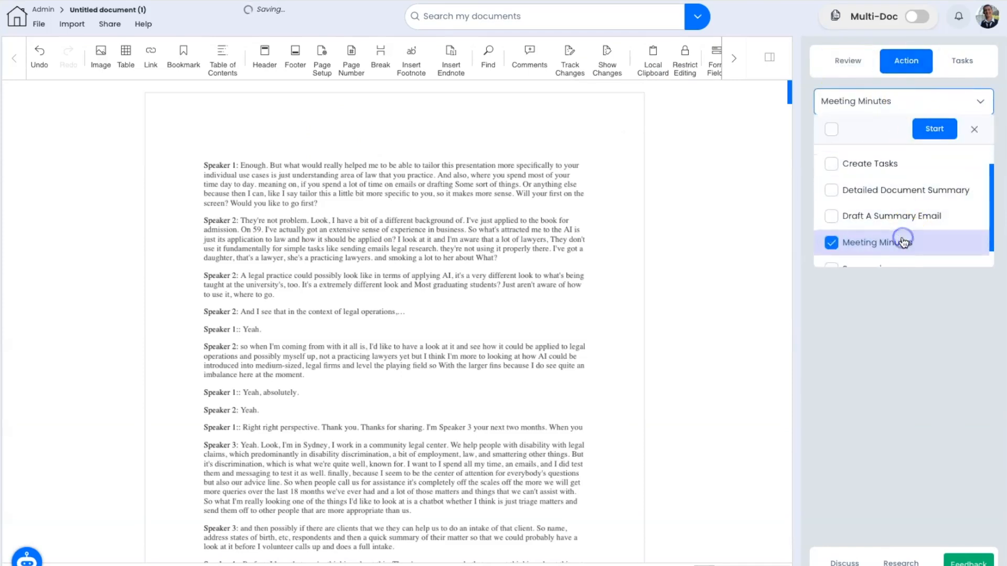
{"action": "left_click", "coordinate": [934, 128]}
{"action": "key", "text": "ctrl+a"}
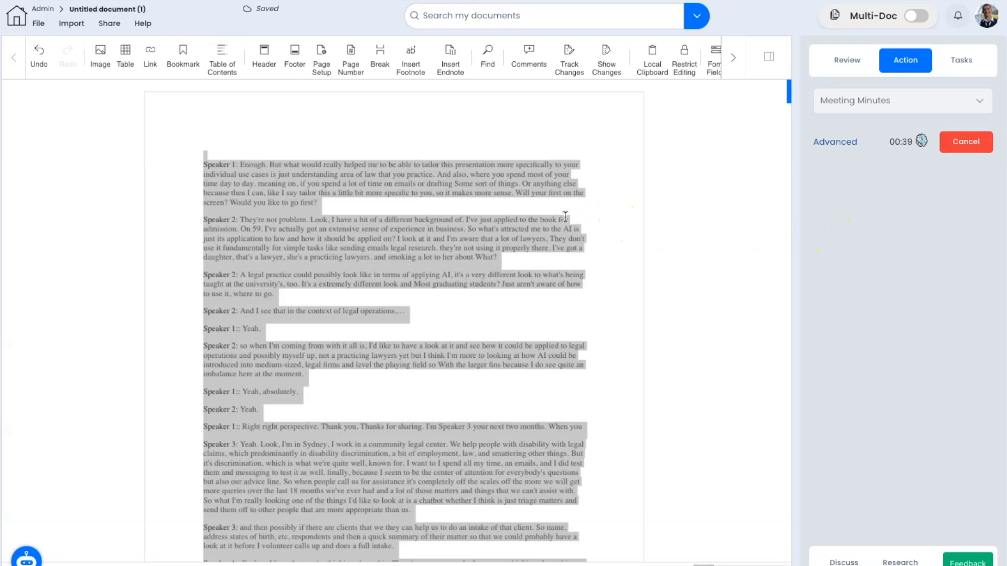
{"action": "key", "text": "Delete"}
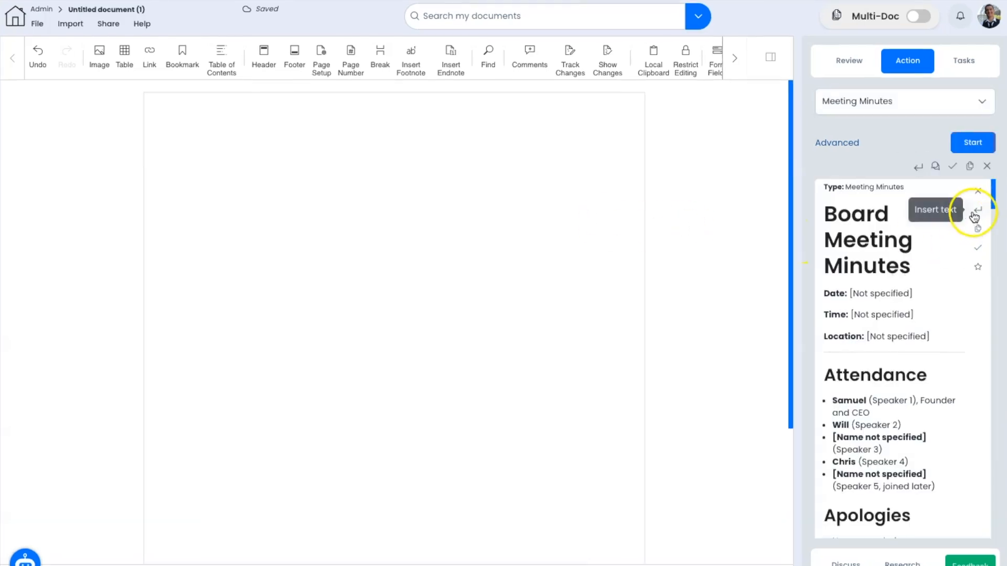
{"action": "left_click", "coordinate": [975, 215]}
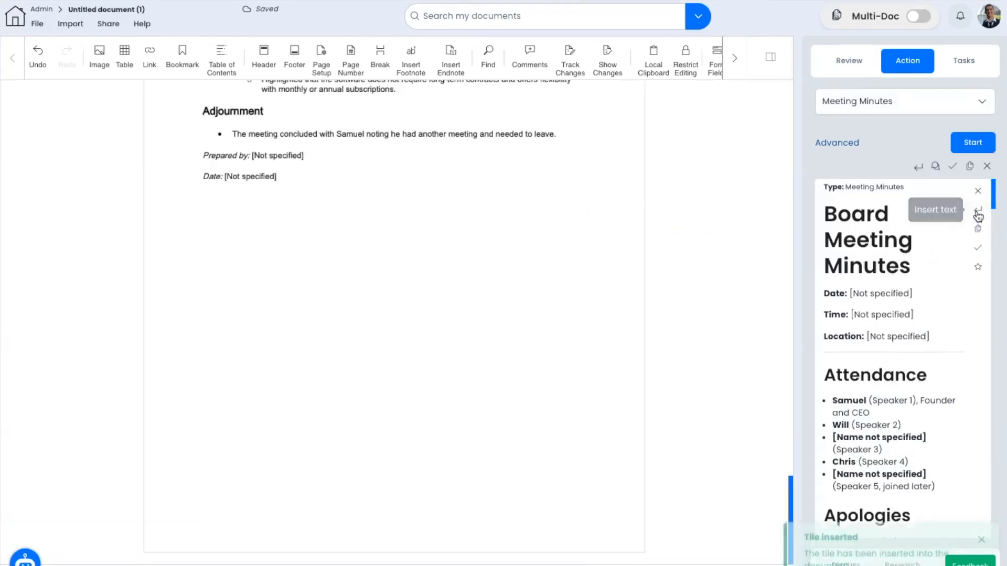
{"action": "scroll", "coordinate": [531, 266], "scroll_direction": "down", "scroll_amount": 4}
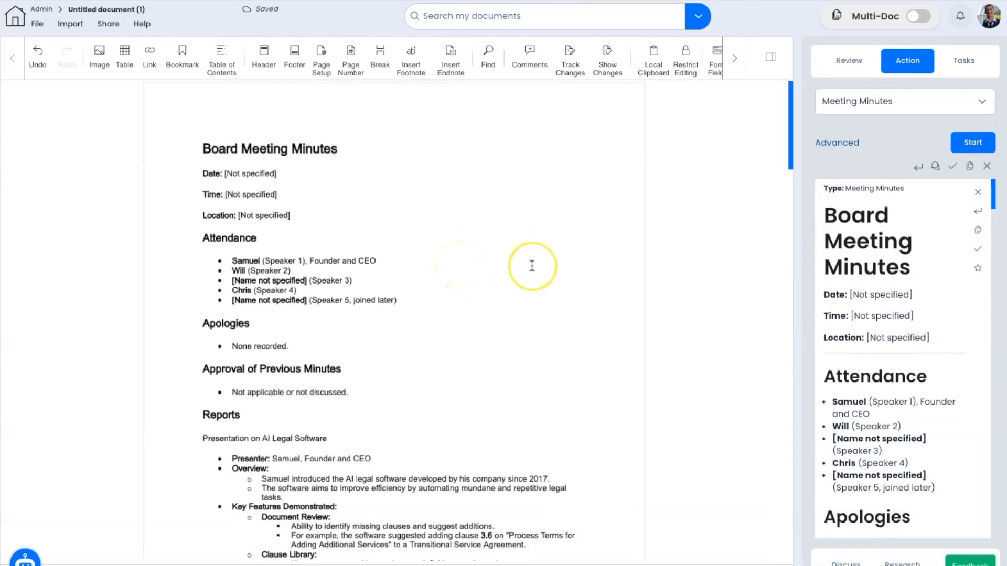
{"action": "scroll", "coordinate": [532, 266], "scroll_direction": "down", "scroll_amount": 4}
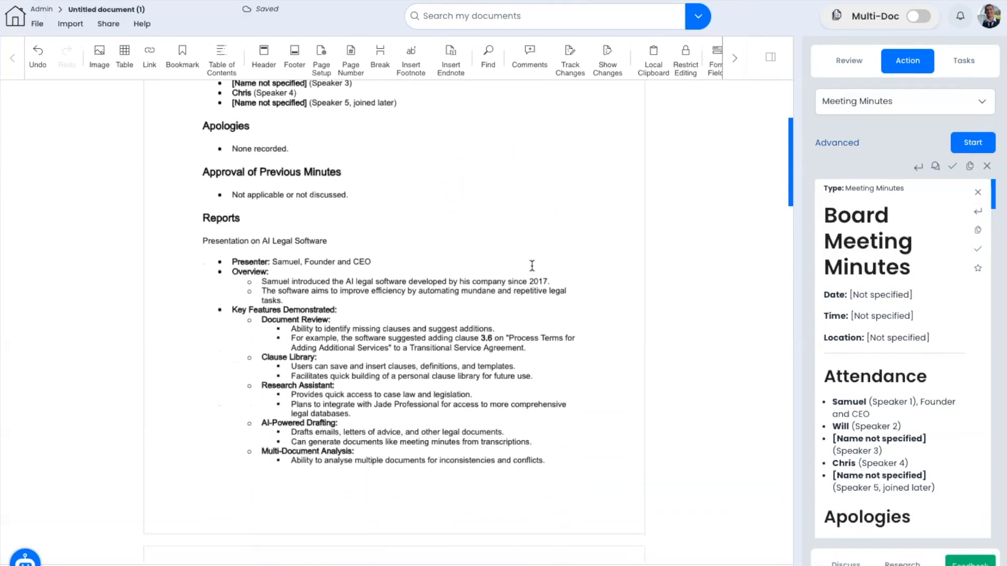
{"action": "scroll", "coordinate": [532, 266], "scroll_direction": "down", "scroll_amount": 4}
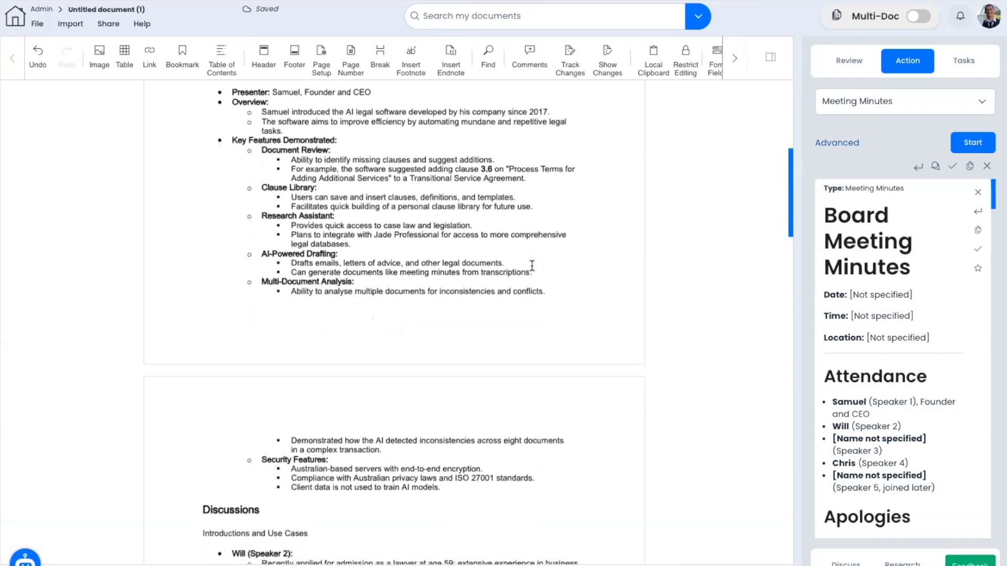
{"action": "scroll", "coordinate": [532, 266], "scroll_direction": "down", "scroll_amount": 5}
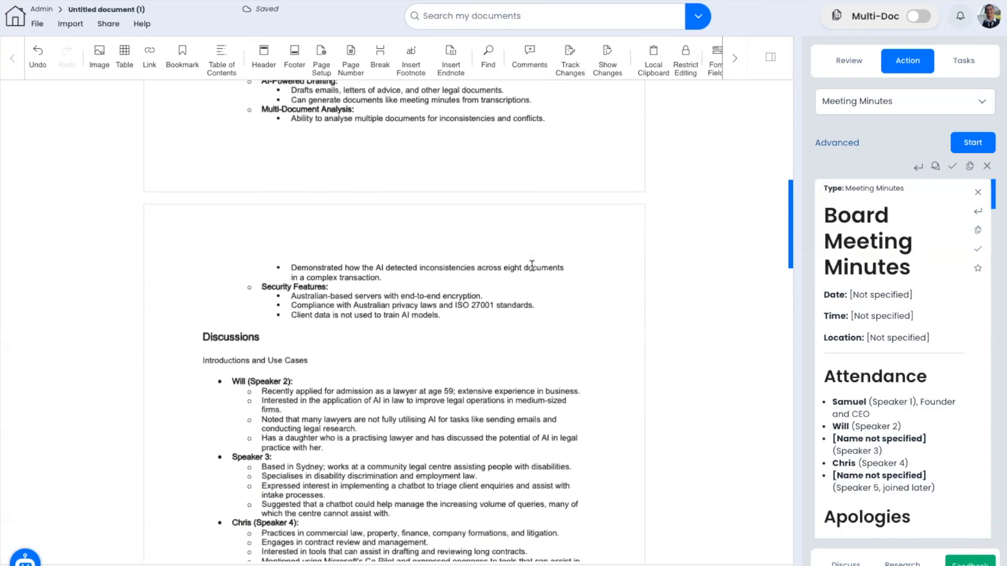
{"action": "scroll", "coordinate": [532, 266], "scroll_direction": "down", "scroll_amount": 5}
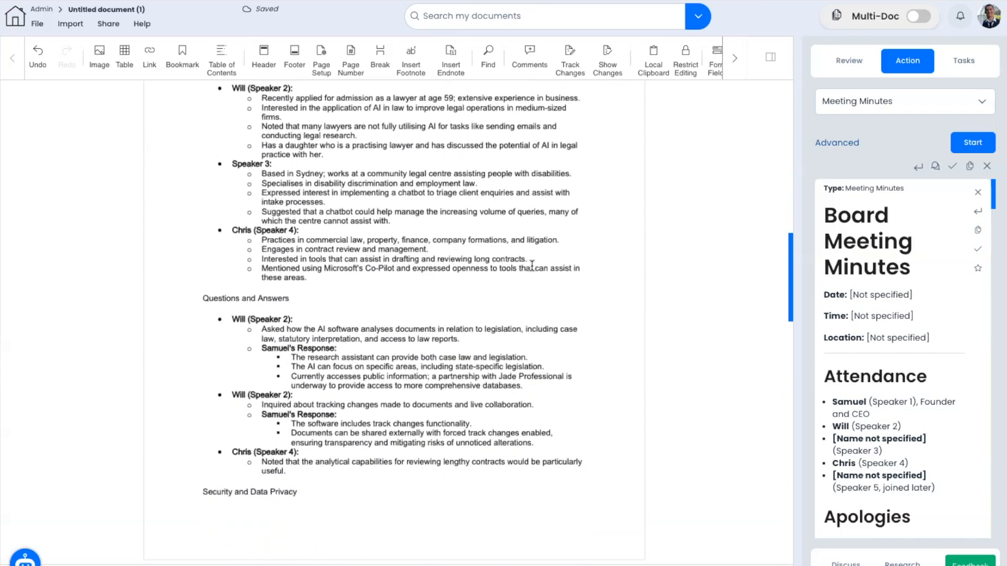
{"action": "scroll", "coordinate": [531, 266], "scroll_direction": "down", "scroll_amount": 3}
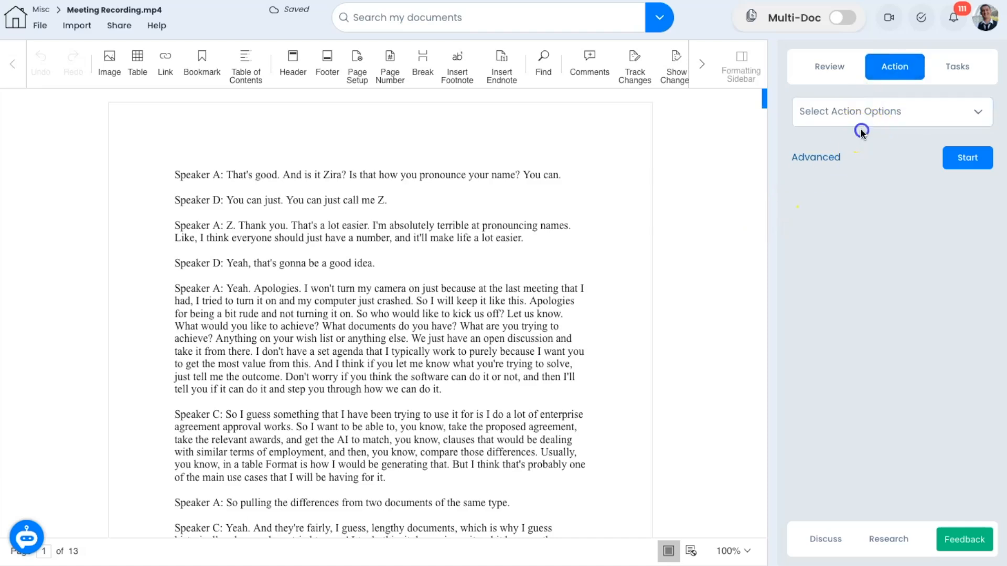
Step: Run Create Tasks on the transcript, add all 22 generated tiles as tasks, and view them
{"action": "left_click", "coordinate": [864, 114]}
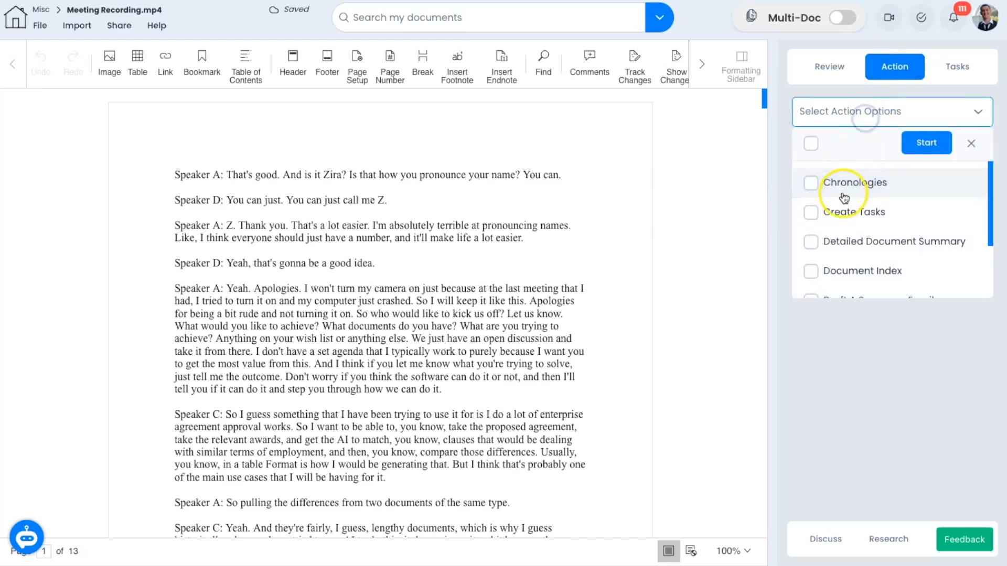
{"action": "left_click", "coordinate": [837, 211]}
{"action": "left_click", "coordinate": [924, 145]}
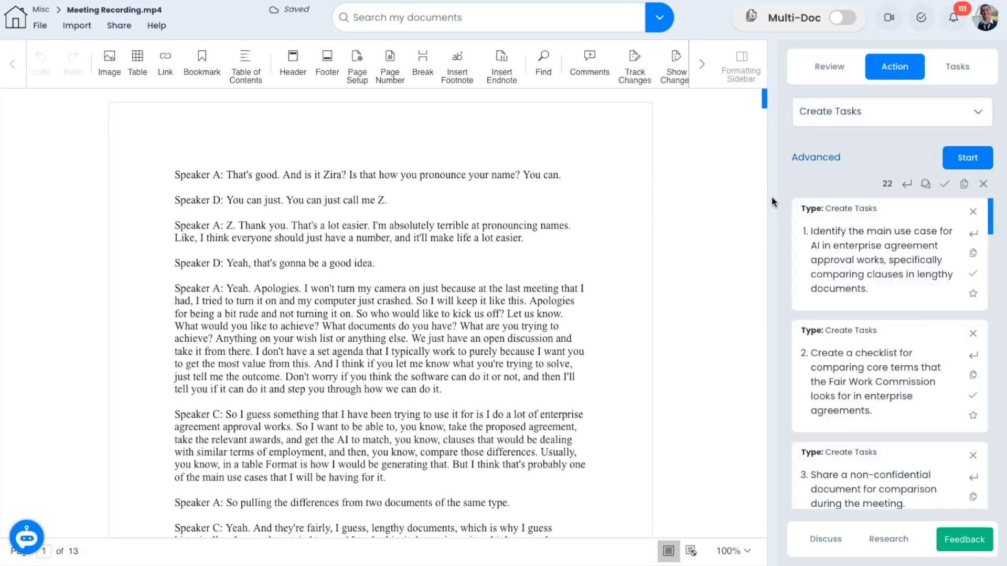
{"action": "left_click", "coordinate": [946, 184]}
{"action": "left_click", "coordinate": [691, 320]}
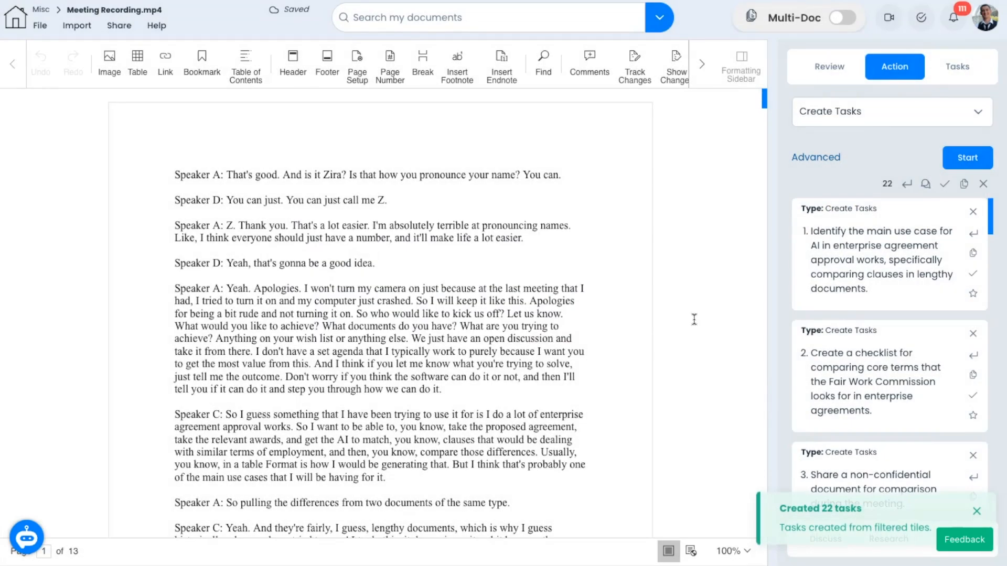
{"action": "left_click", "coordinate": [956, 67]}
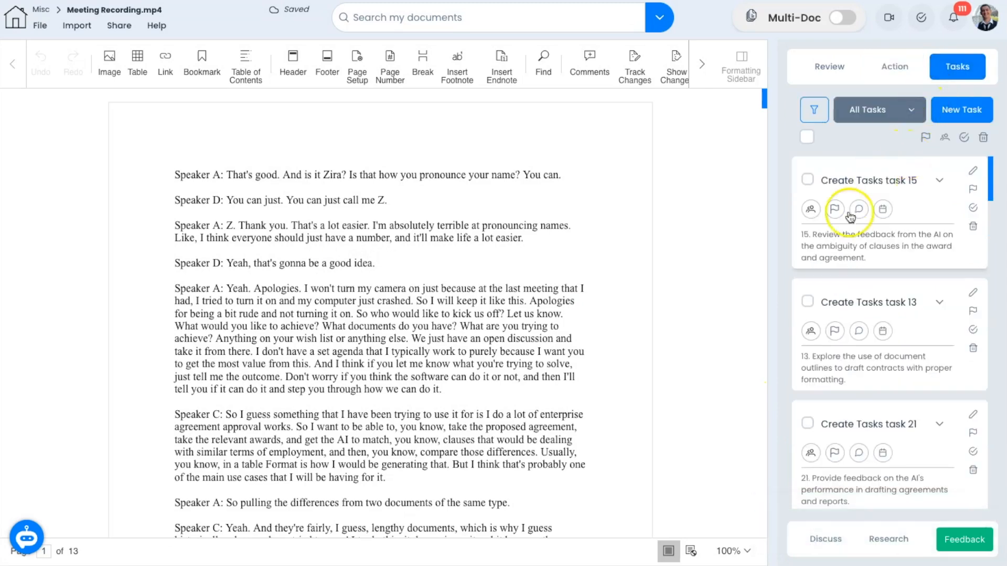
Step: Review task 13's assignee and priority choices without changing them
{"action": "scroll", "coordinate": [909, 252], "scroll_direction": "down", "scroll_amount": 2}
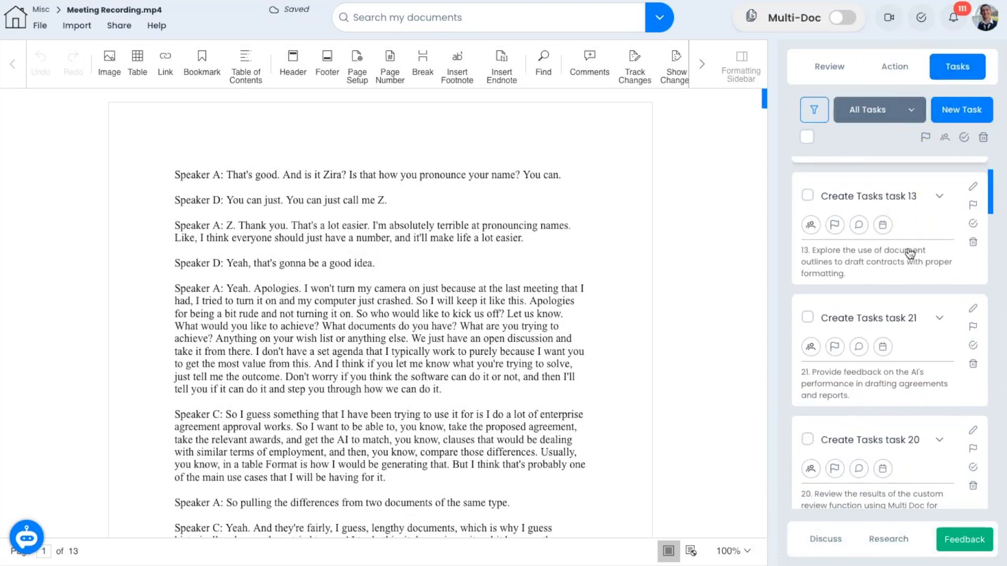
{"action": "left_click", "coordinate": [811, 226]}
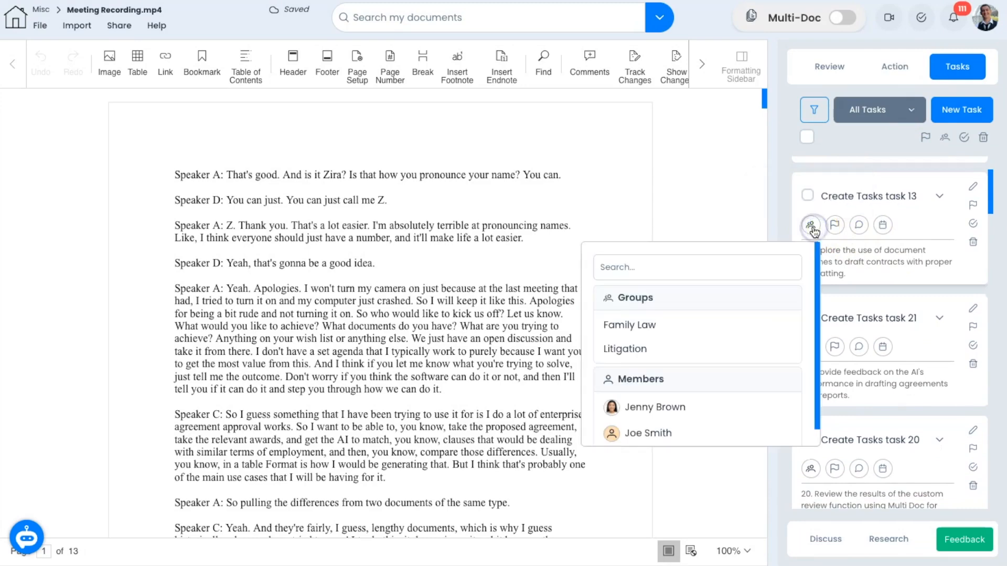
{"action": "left_click", "coordinate": [836, 225]}
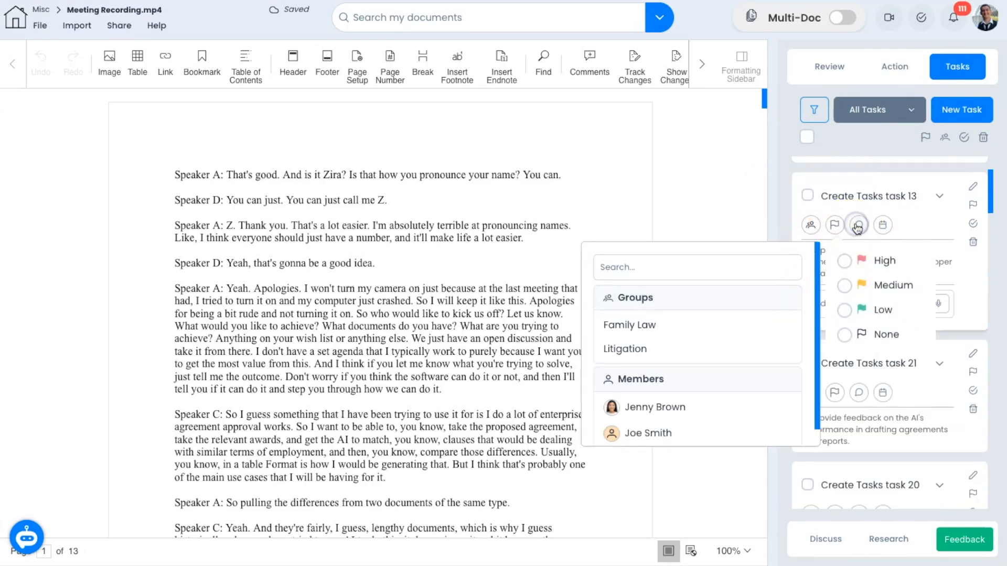
{"action": "left_click", "coordinate": [784, 210]}
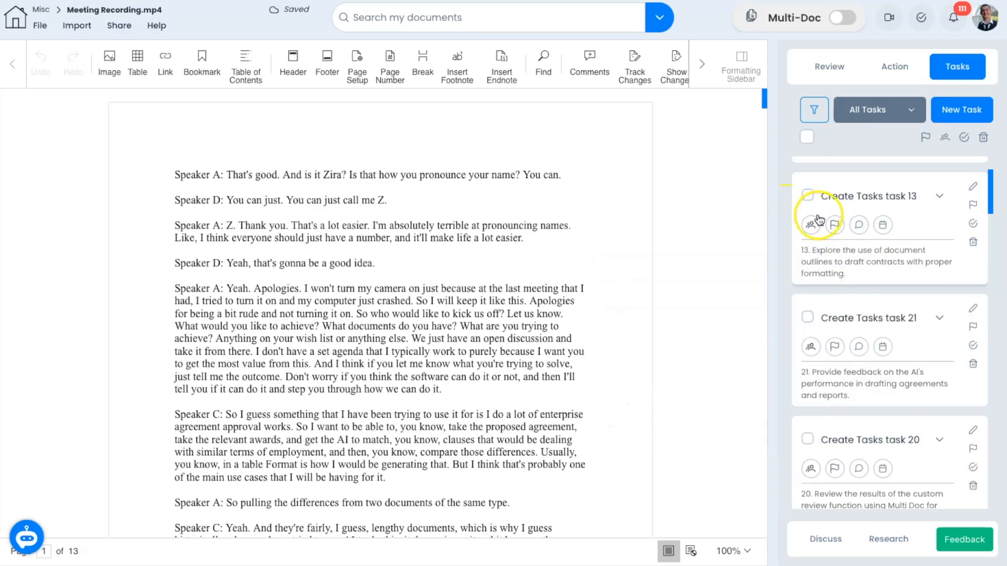
{"action": "scroll", "coordinate": [827, 213], "scroll_direction": "up", "scroll_amount": 2}
Step: Open All Tasks, inspect task 17's details, then switch from Board view back to List
{"action": "left_click", "coordinate": [924, 29]}
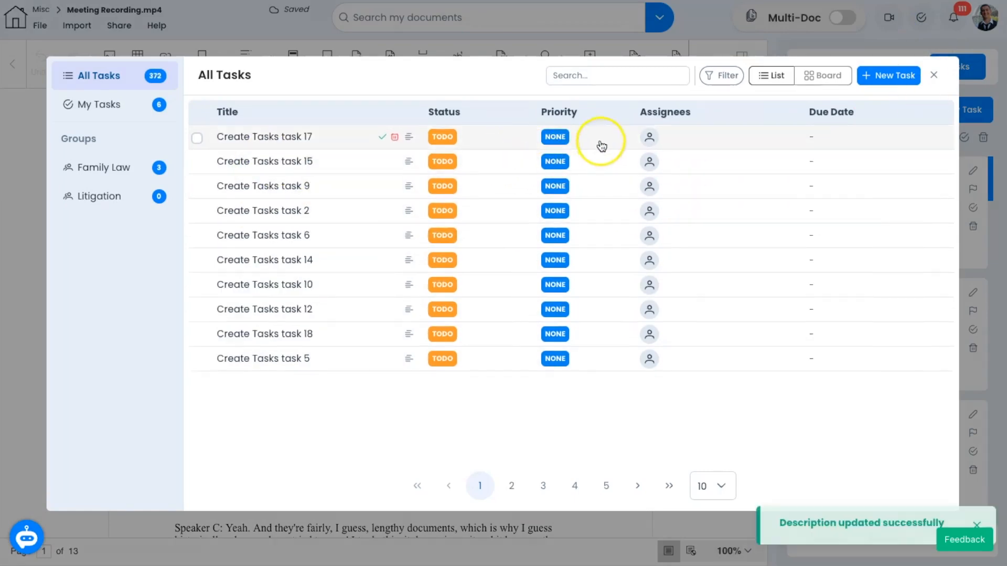
{"action": "left_click", "coordinate": [650, 137]}
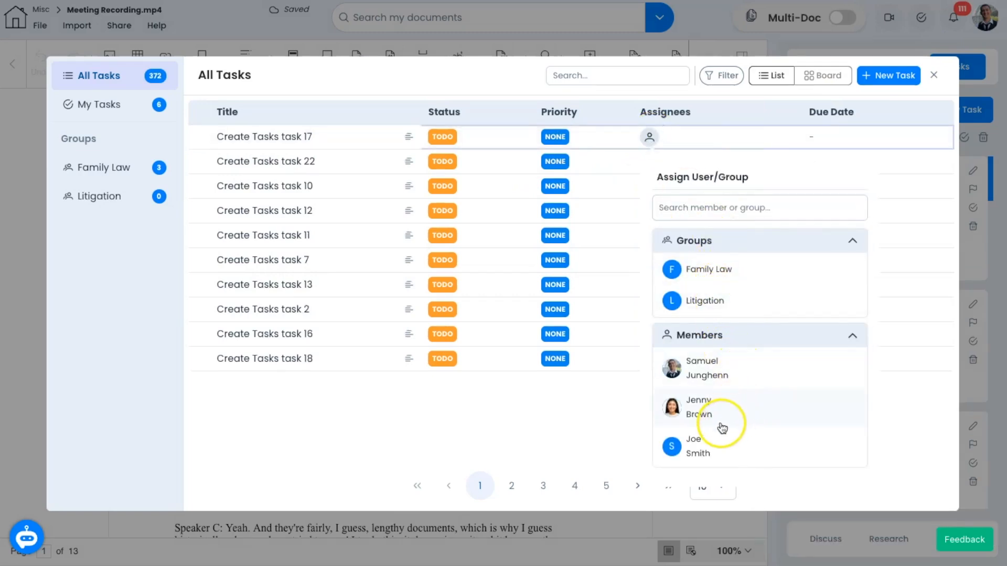
{"action": "left_click", "coordinate": [557, 423]}
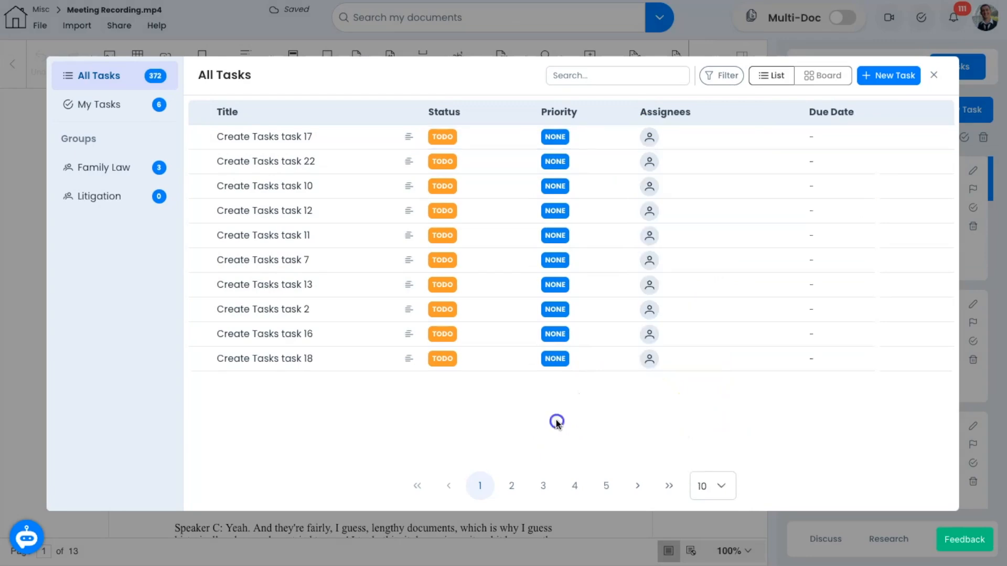
{"action": "left_click", "coordinate": [808, 139]}
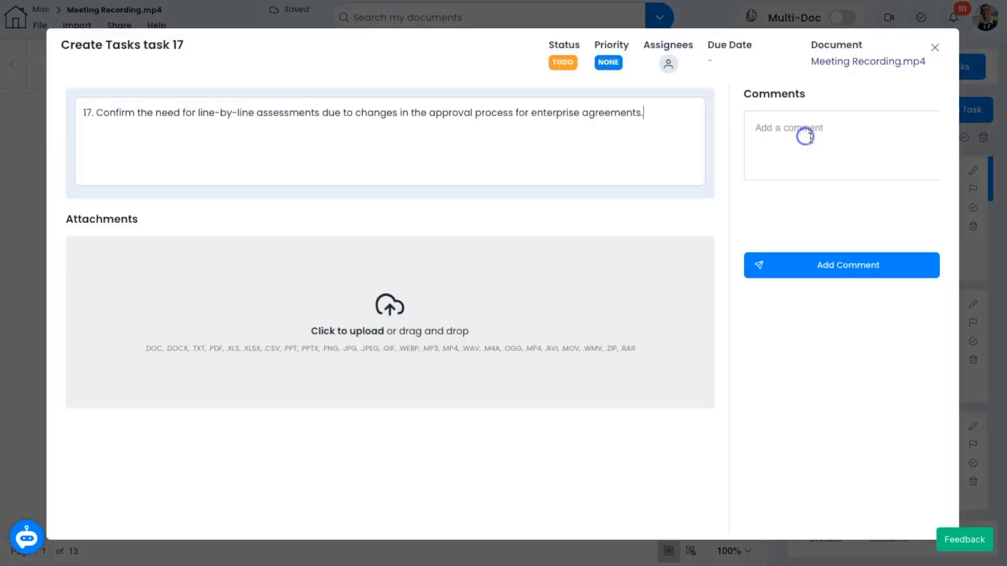
{"action": "left_click", "coordinate": [708, 63]}
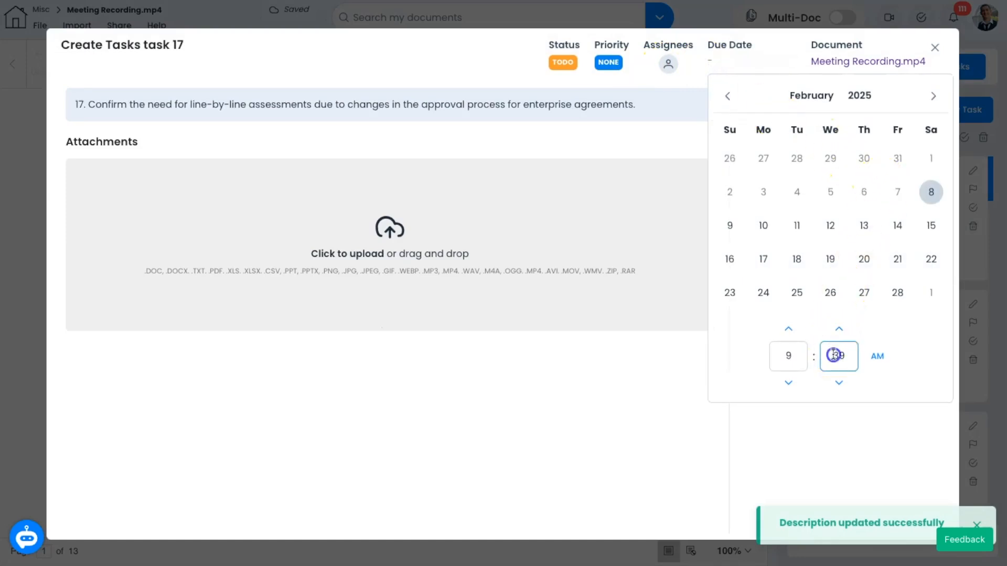
{"action": "left_click", "coordinate": [615, 339]}
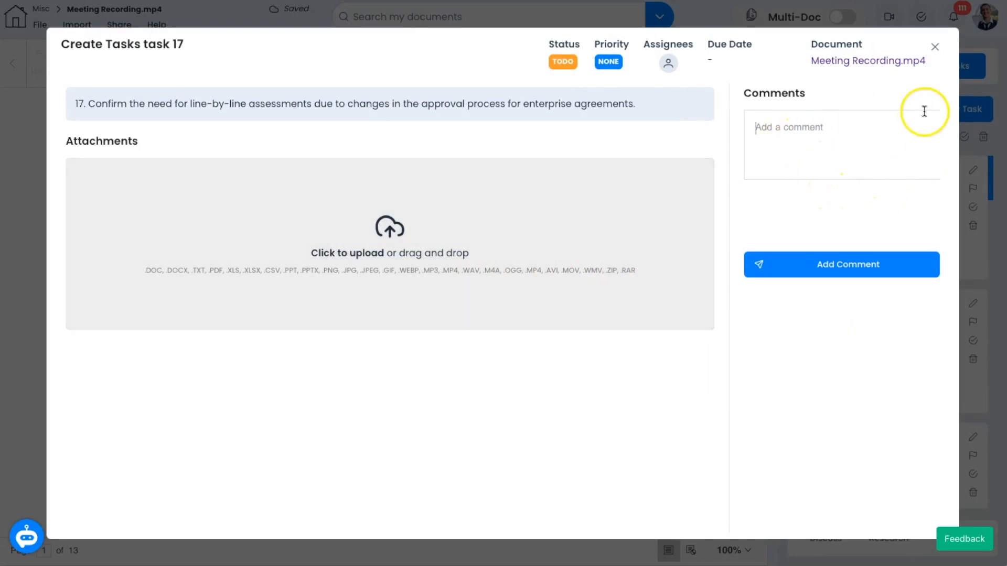
{"action": "left_click", "coordinate": [935, 46]}
{"action": "left_click", "coordinate": [808, 74]}
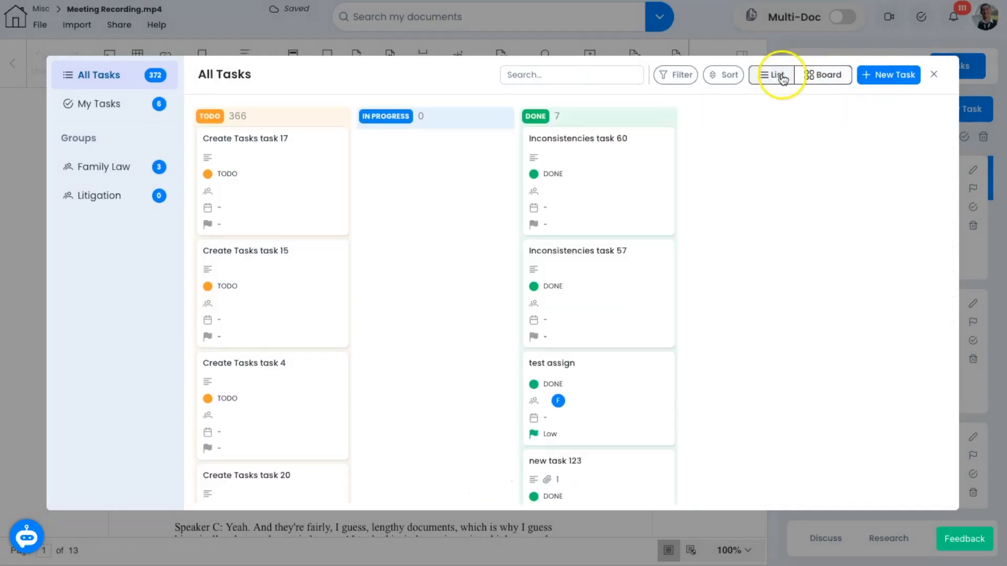
{"action": "left_click", "coordinate": [781, 77]}
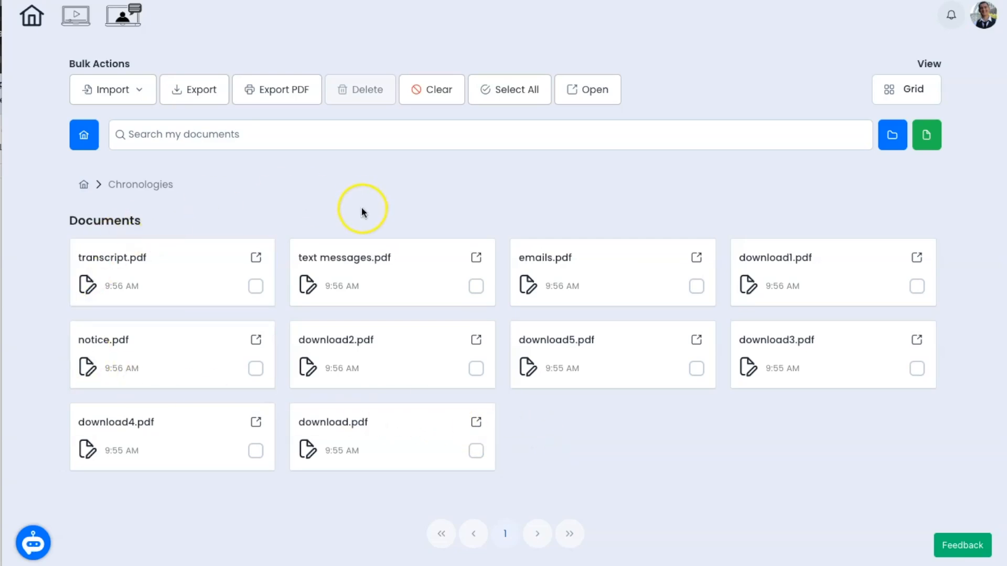
Step: Create a new blank document from the home page
{"action": "left_click", "coordinate": [933, 140]}
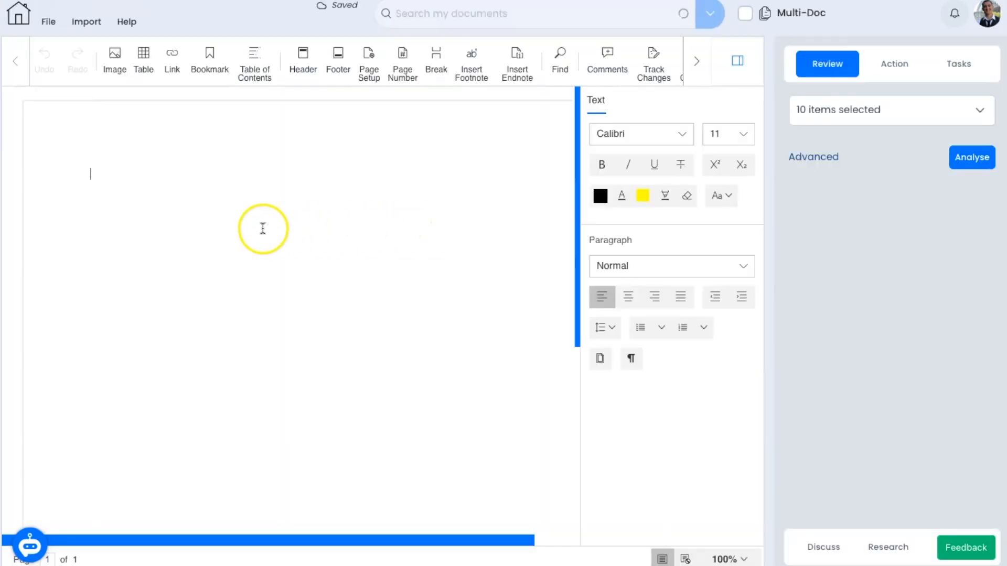
Step: Enable Multi-Doc mode and open every document in the Chronologies folder together
{"action": "left_click", "coordinate": [737, 61]}
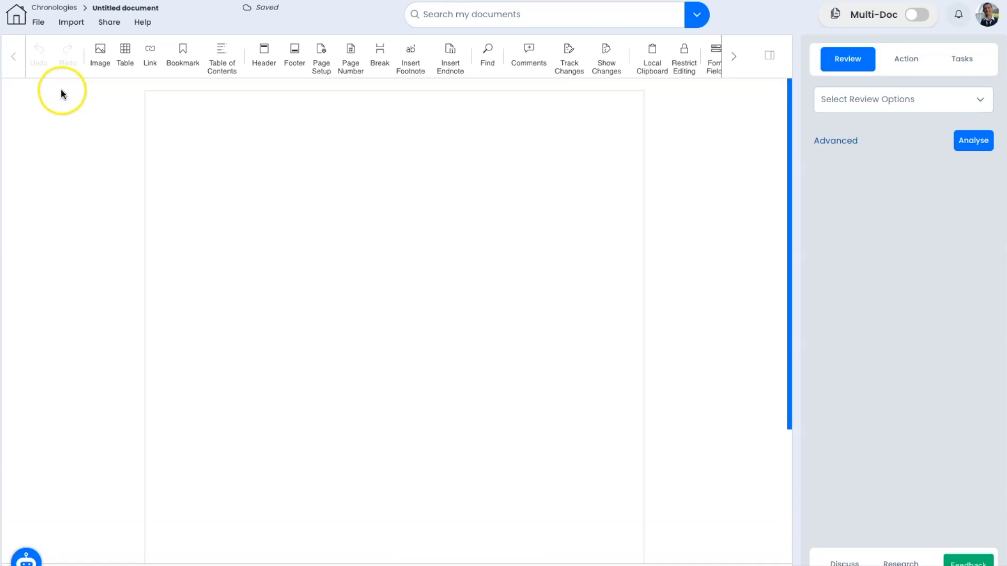
{"action": "left_click", "coordinate": [915, 15]}
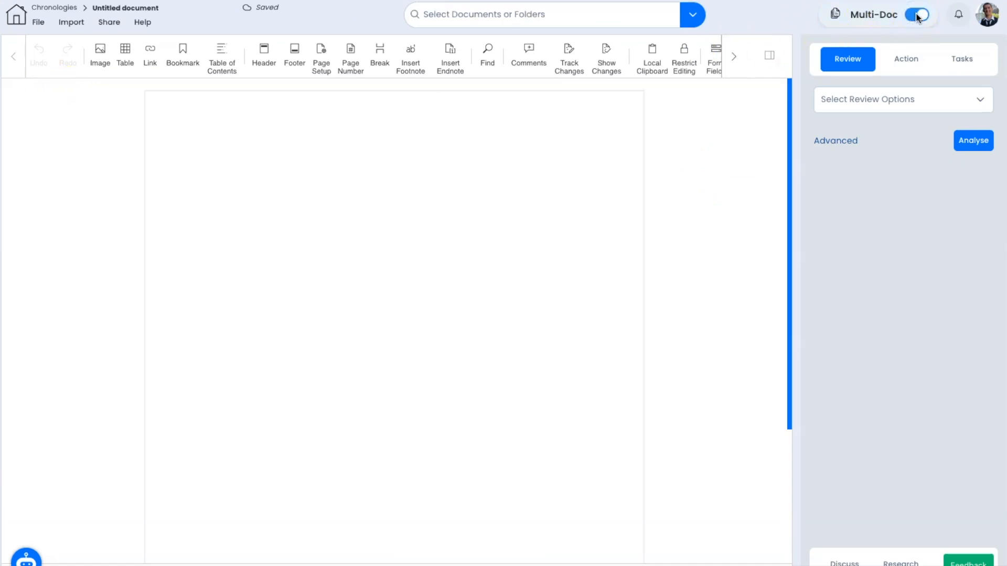
{"action": "left_click", "coordinate": [692, 15]}
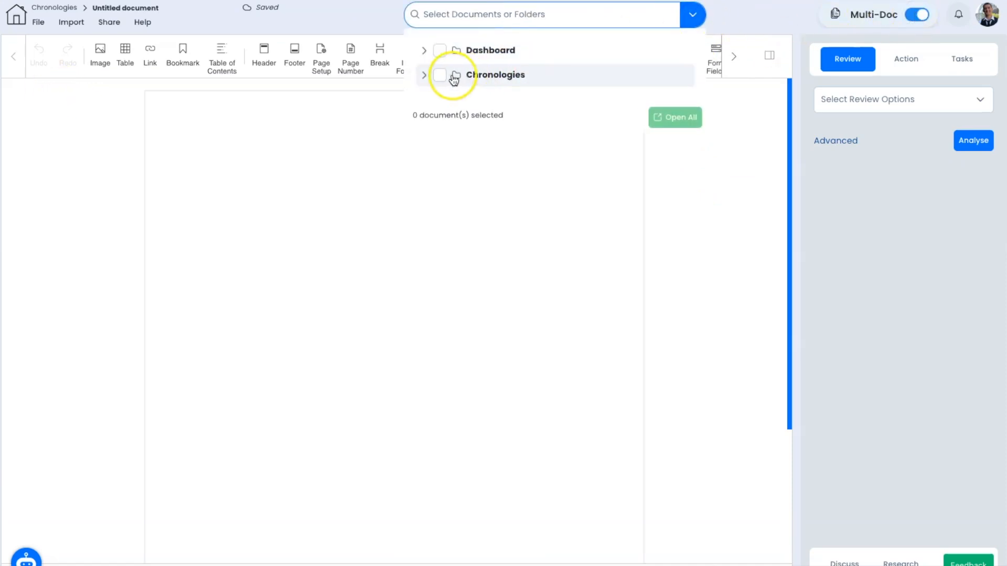
{"action": "left_click", "coordinate": [441, 76]}
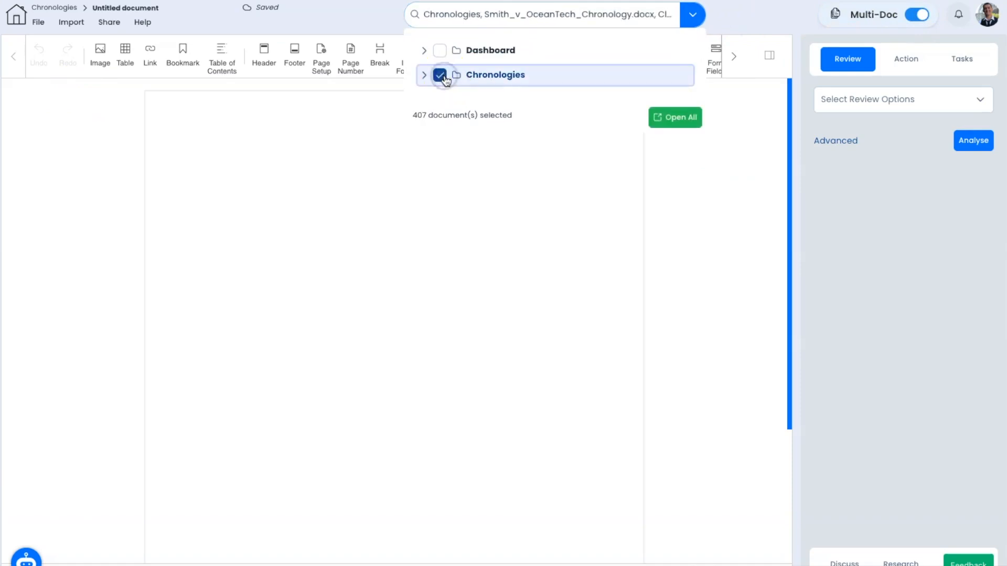
{"action": "left_click_drag", "start_coordinate": [413, 117], "coordinate": [460, 116]}
{"action": "left_click", "coordinate": [675, 117]}
Step: Run the Chronologies AI action on the opened documents
{"action": "left_click", "coordinate": [907, 58]}
{"action": "left_click", "coordinate": [869, 103]}
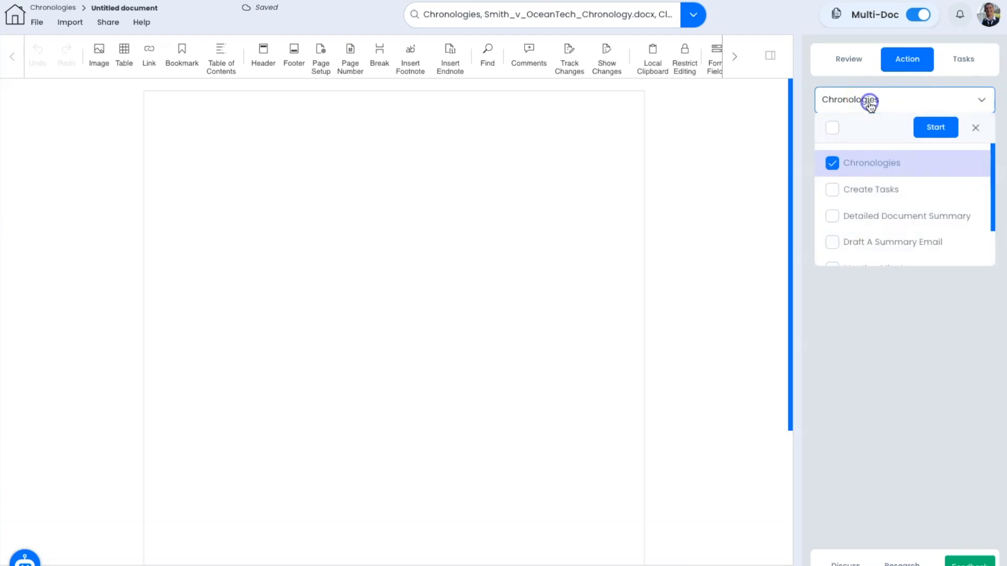
{"action": "left_click", "coordinate": [931, 126]}
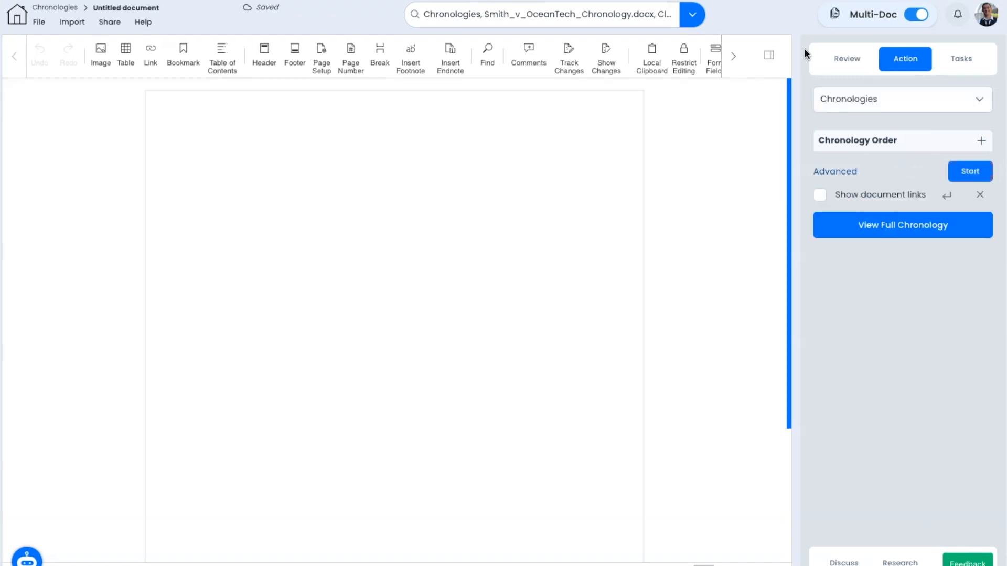
Step: Review the full generated chronology table and insert it into the document
{"action": "left_click", "coordinate": [912, 227]}
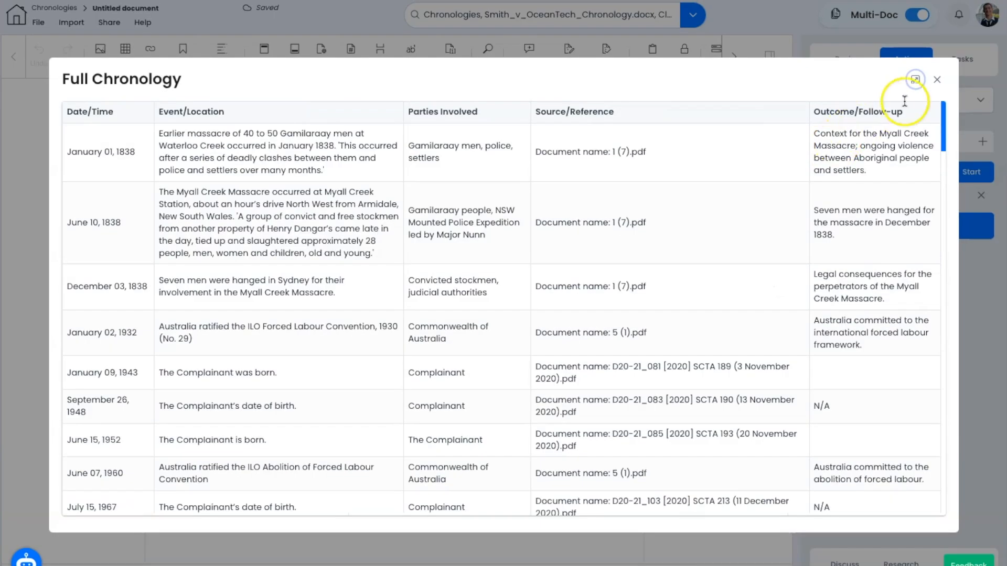
{"action": "left_click", "coordinate": [938, 80]}
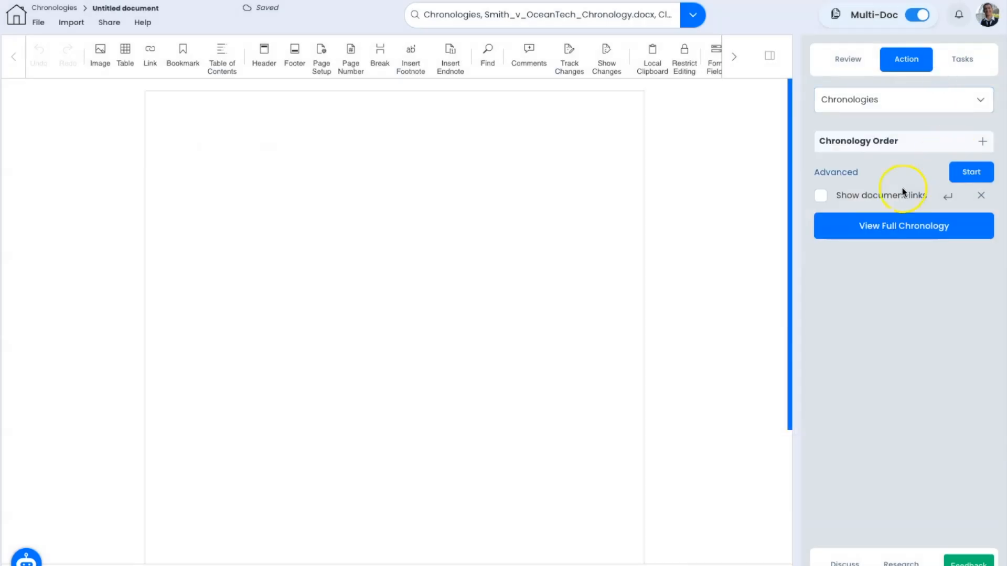
{"action": "left_click", "coordinate": [943, 197]}
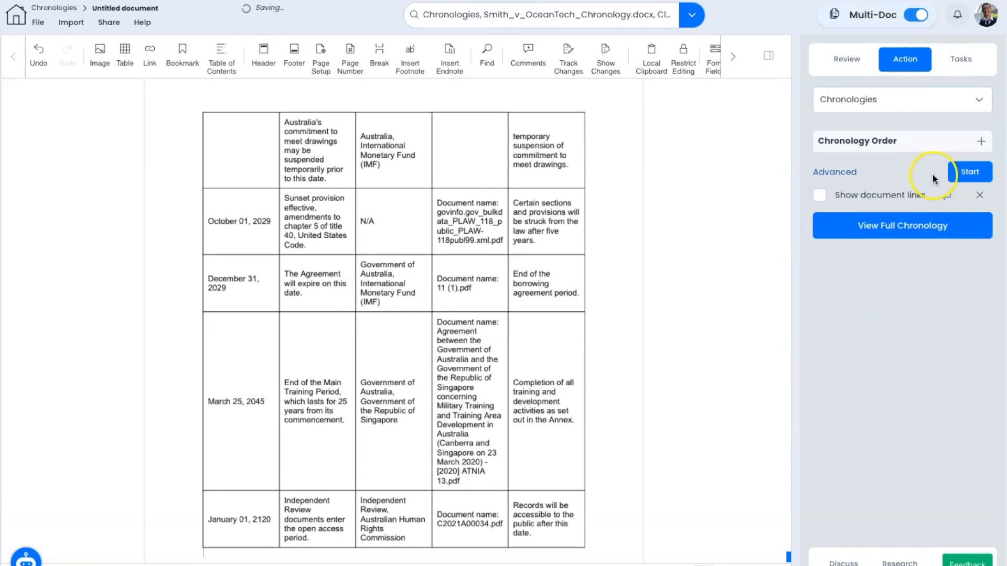
Step: Scroll back to the chronology's first rows, then create a new blank document from the File menu
{"action": "scroll", "coordinate": [499, 288], "scroll_direction": "up", "scroll_amount": 10}
{"action": "scroll", "coordinate": [498, 292], "scroll_direction": "up", "scroll_amount": 15}
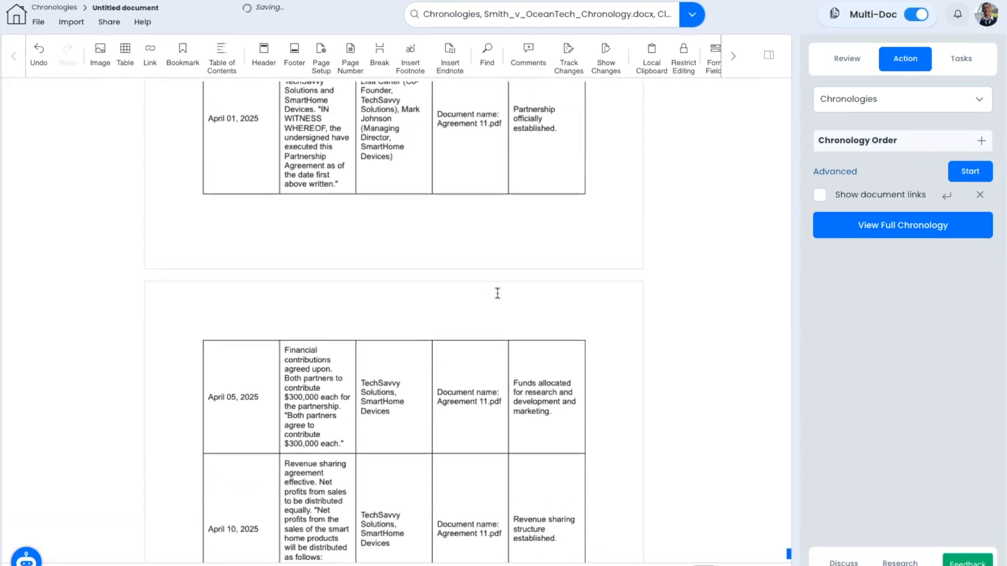
{"action": "scroll", "coordinate": [497, 293], "scroll_direction": "up", "scroll_amount": 15}
{"action": "scroll", "coordinate": [497, 293], "scroll_direction": "up", "scroll_amount": 5}
{"action": "left_click_drag", "start_coordinate": [785, 551], "coordinate": [769, 83]}
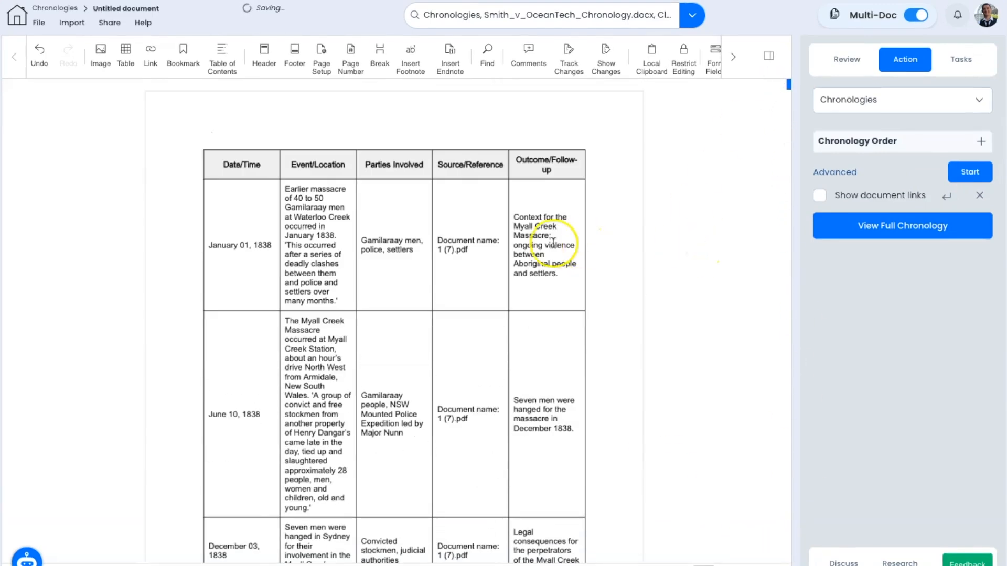
{"action": "left_click", "coordinate": [38, 23]}
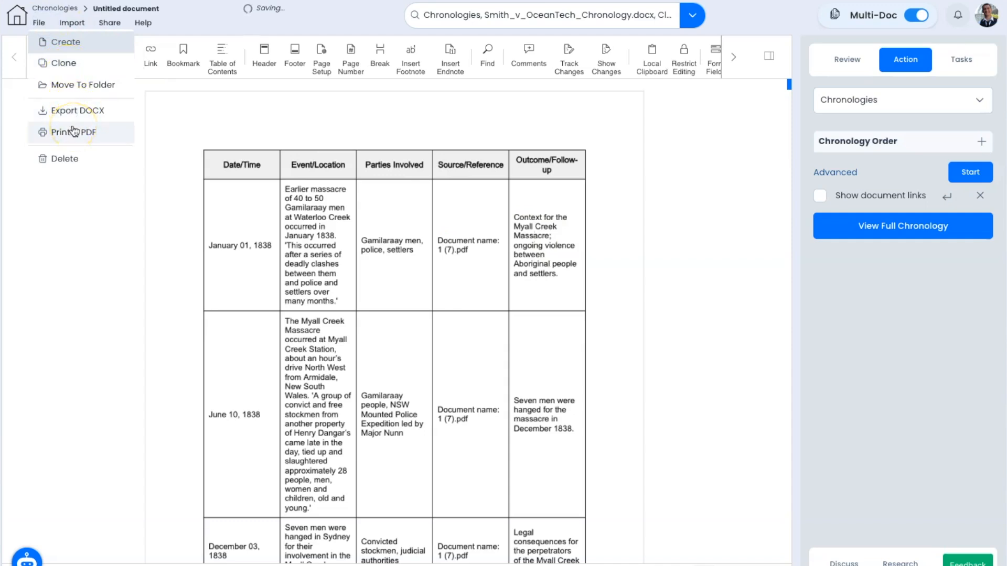
{"action": "left_click", "coordinate": [796, 194]}
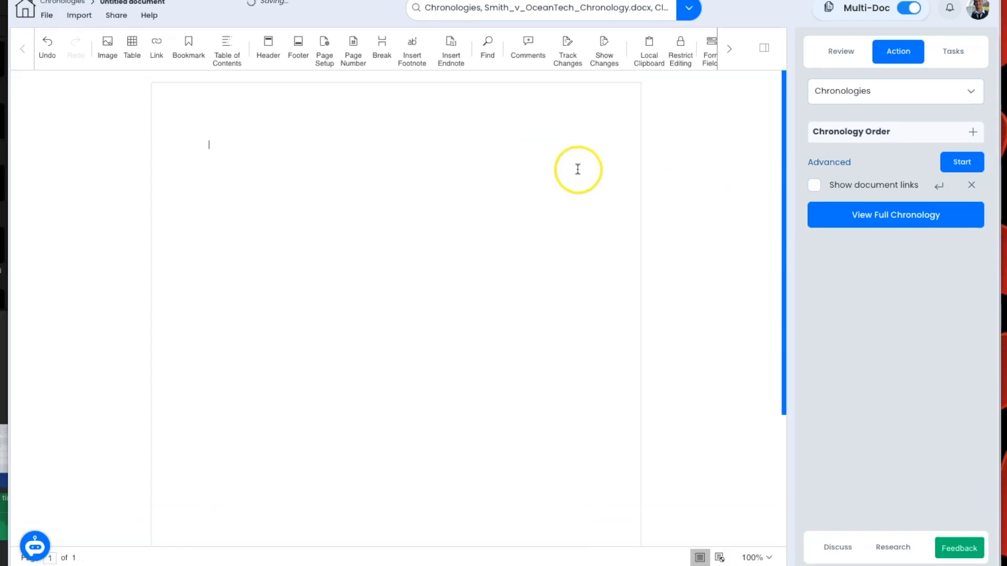
Step: Insert the chronology table with Show document links enabled, adding a source-link column
{"action": "left_click", "coordinate": [816, 187]}
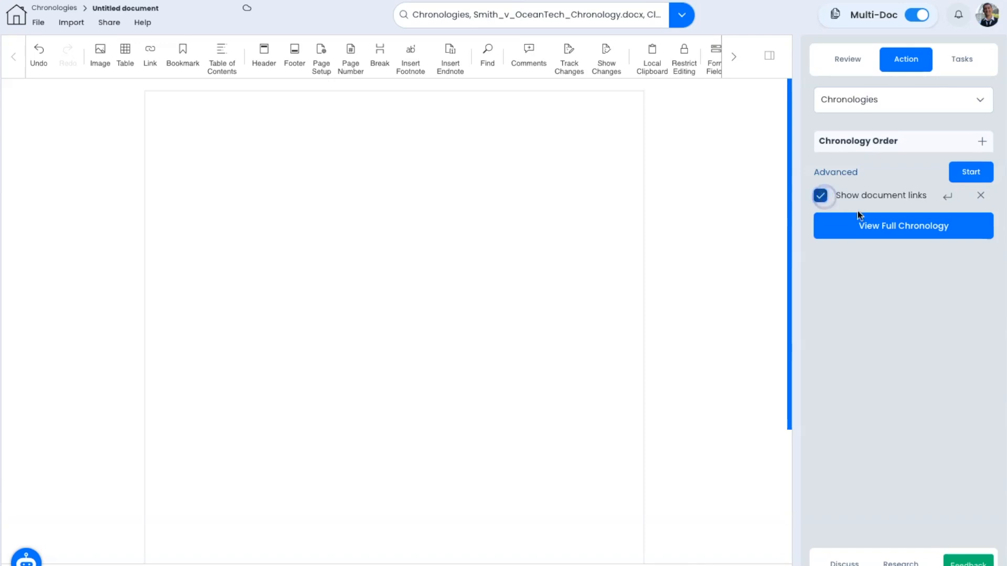
{"action": "left_click", "coordinate": [925, 212]}
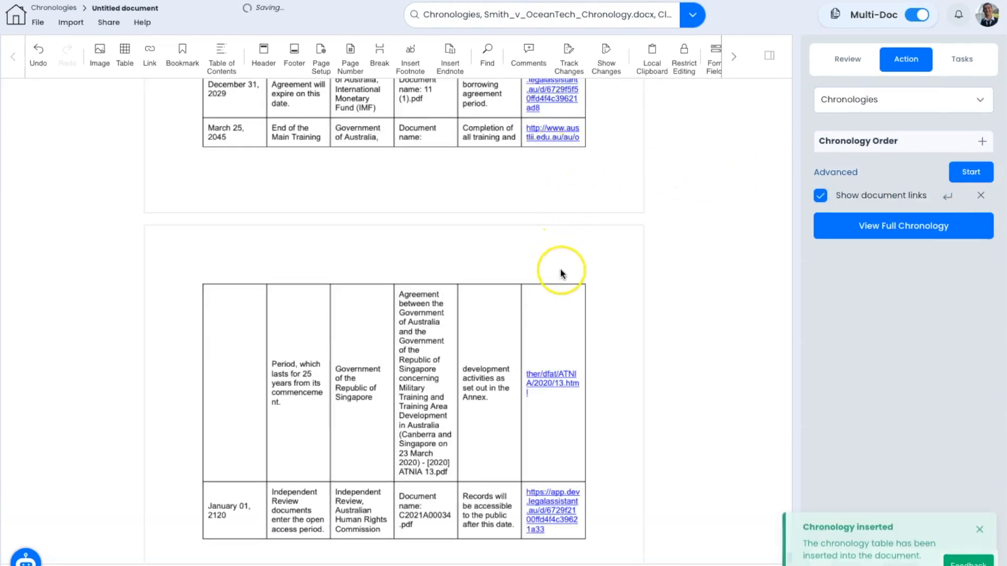
{"action": "scroll", "coordinate": [573, 278], "scroll_direction": "up", "scroll_amount": 1}
{"action": "scroll", "coordinate": [573, 282], "scroll_direction": "up", "scroll_amount": 5}
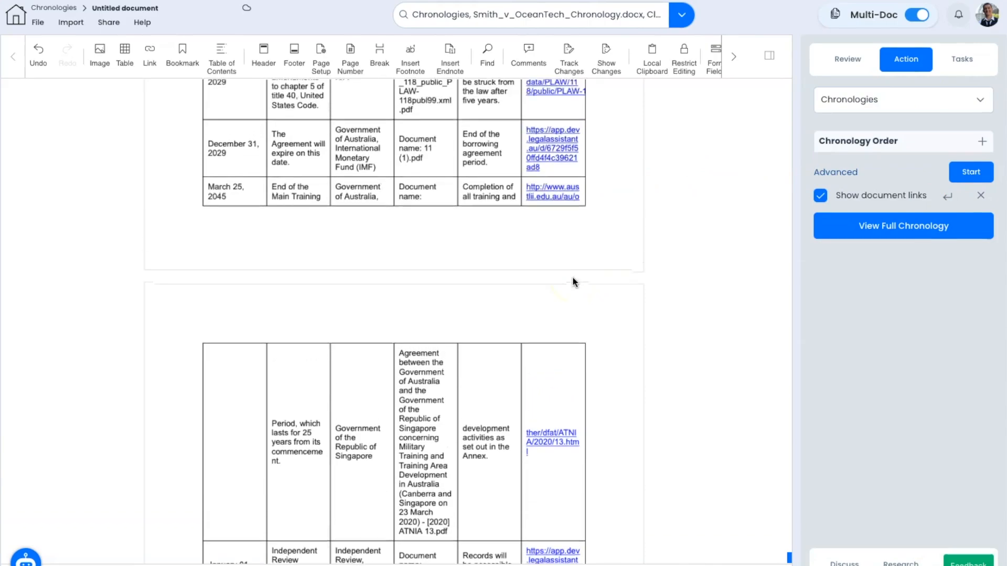
{"action": "scroll", "coordinate": [554, 237], "scroll_direction": "up", "scroll_amount": 20}
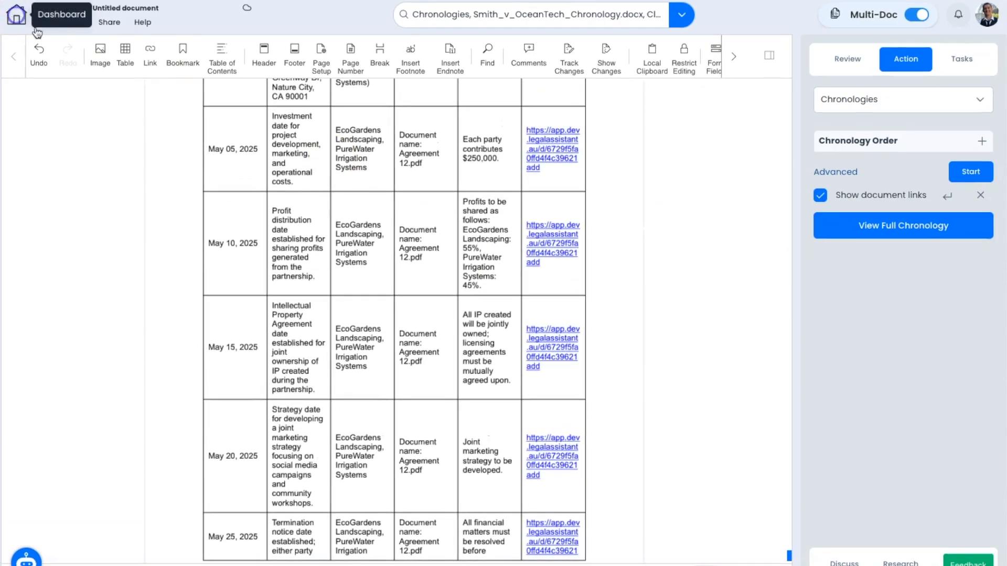
Step: Turn on public sharing for the Chronologies folder and start a new share link
{"action": "left_click", "coordinate": [15, 16]}
{"action": "left_click", "coordinate": [285, 185]}
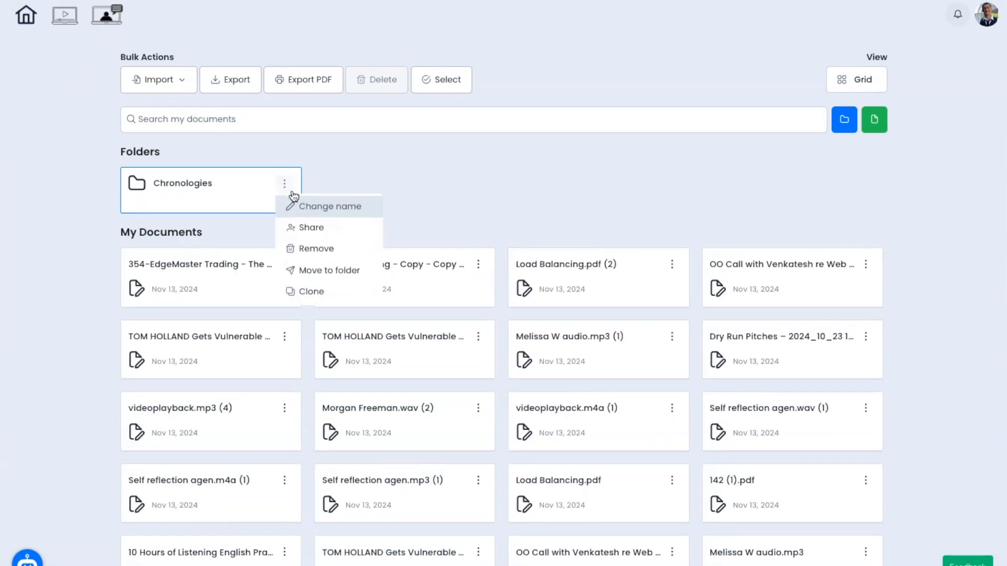
{"action": "left_click", "coordinate": [302, 229]}
{"action": "left_click", "coordinate": [417, 180]}
{"action": "left_click", "coordinate": [732, 212]}
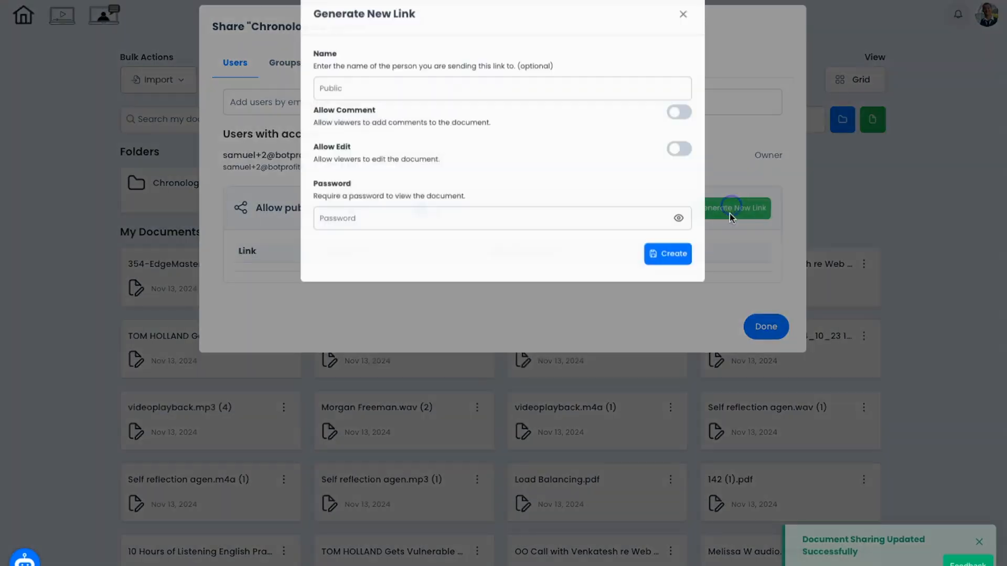
Step: Create the 'External Counsel' link with commenting, editing and a password enabled
{"action": "left_click", "coordinate": [375, 101]}
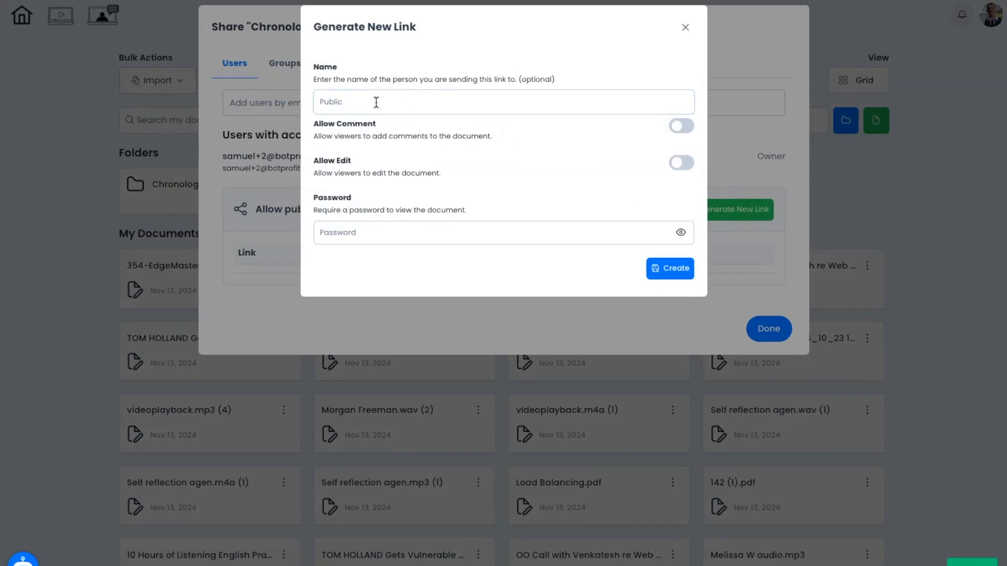
{"action": "type", "text": "External Counsel"}
{"action": "left_click", "coordinate": [680, 126]}
{"action": "left_click", "coordinate": [680, 163]}
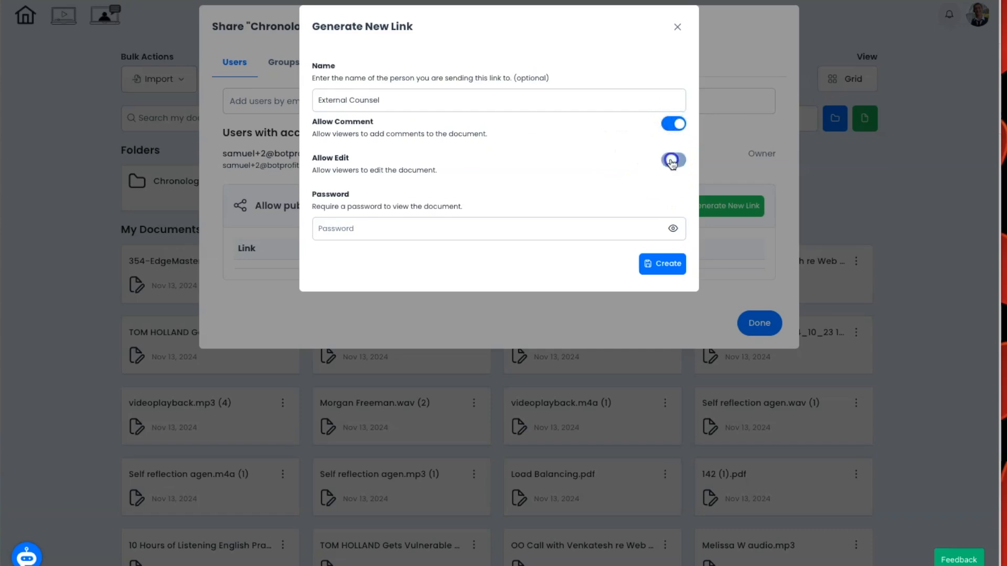
{"action": "left_click", "coordinate": [516, 228]}
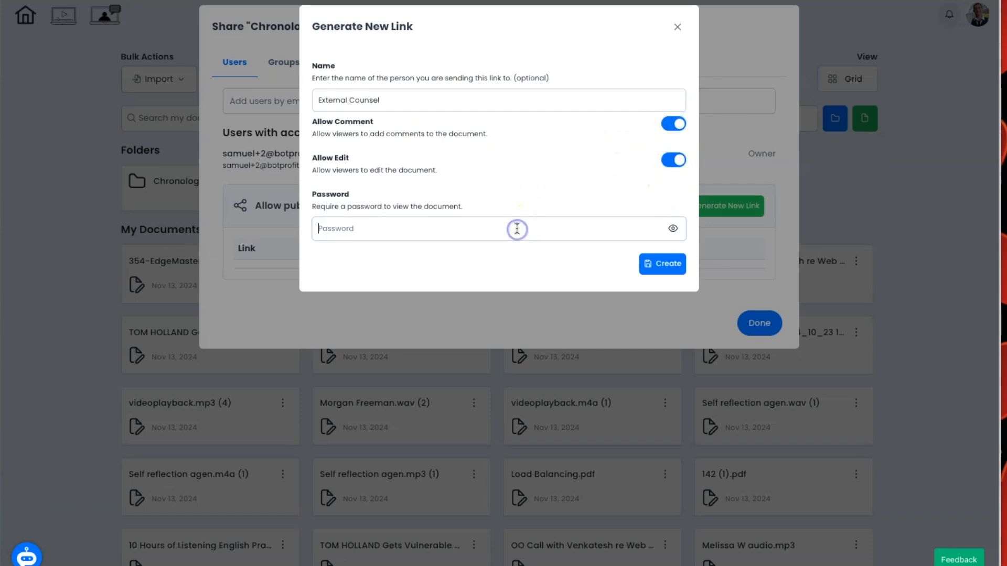
{"action": "type", "text": "•••••••"}
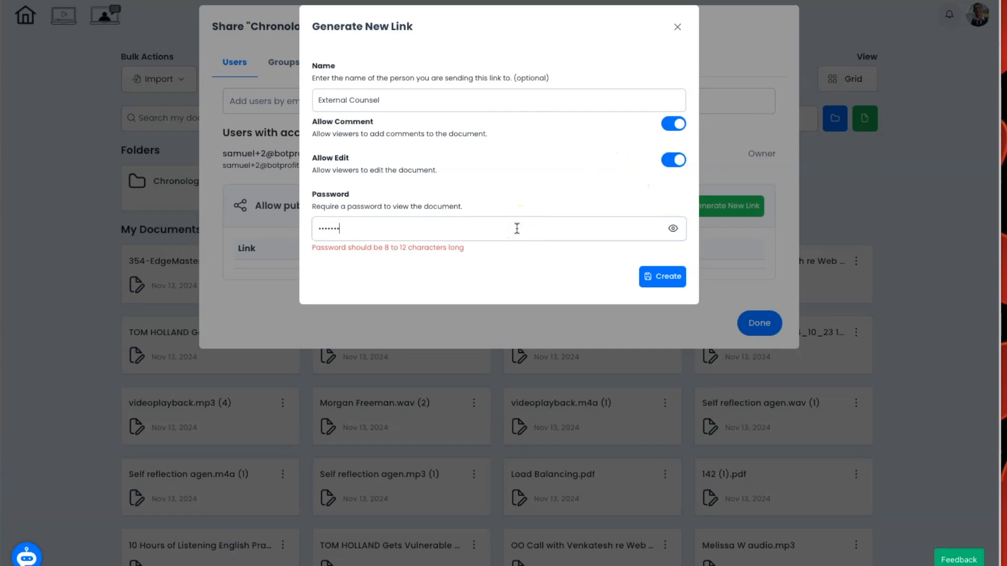
{"action": "type", "text": "•"}
{"action": "left_click", "coordinate": [656, 268]}
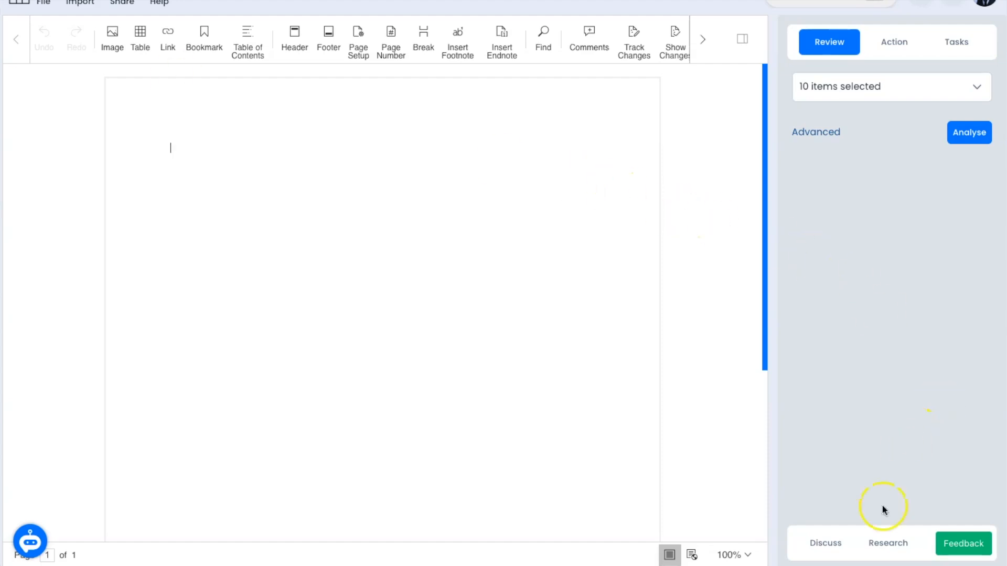
Step: Switch between the Discuss and Research assistants, then start a new Amanda research chat
{"action": "left_click", "coordinate": [891, 546]}
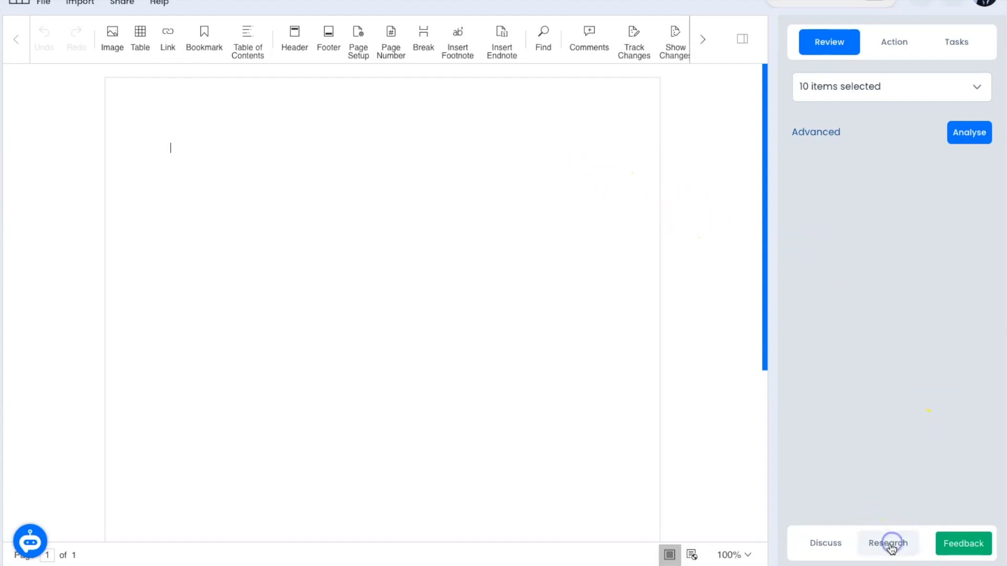
{"action": "left_click", "coordinate": [828, 543]}
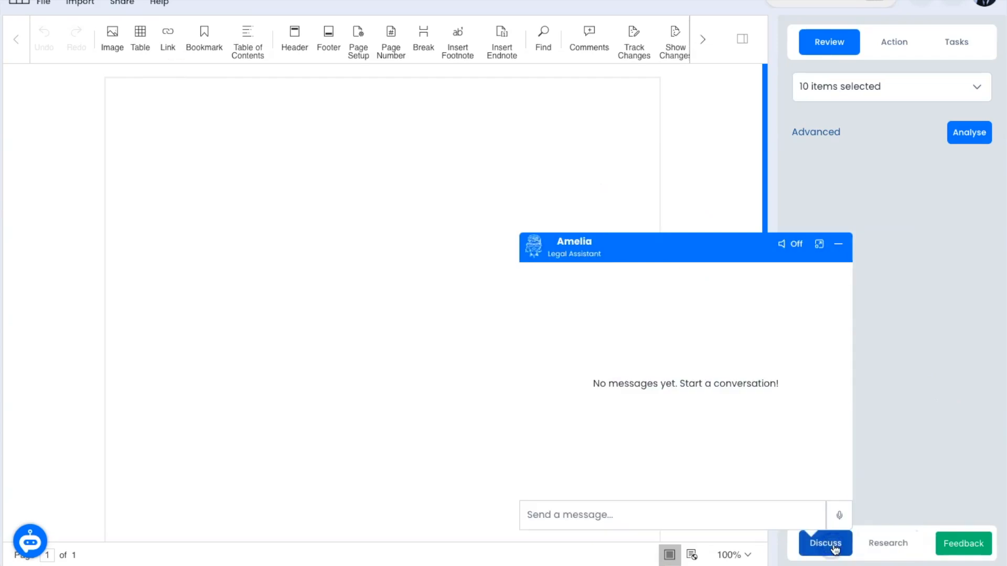
{"action": "left_click", "coordinate": [902, 551]}
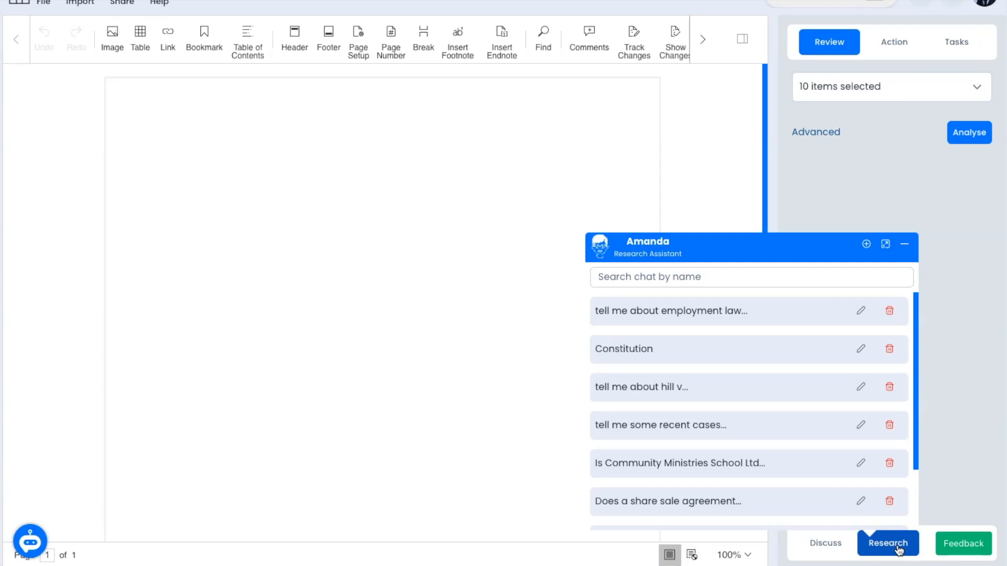
{"action": "left_click", "coordinate": [832, 546]}
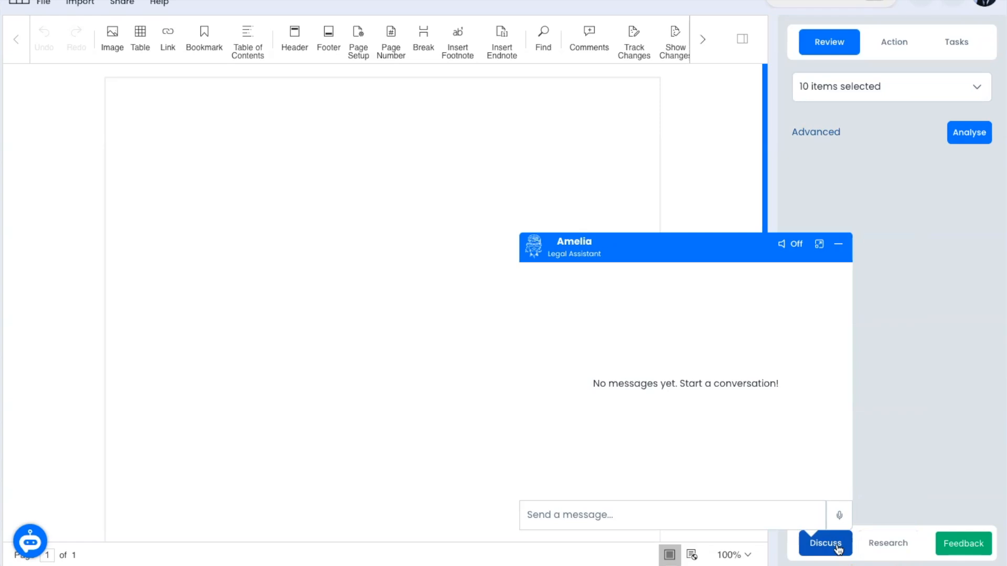
{"action": "left_click", "coordinate": [887, 545]}
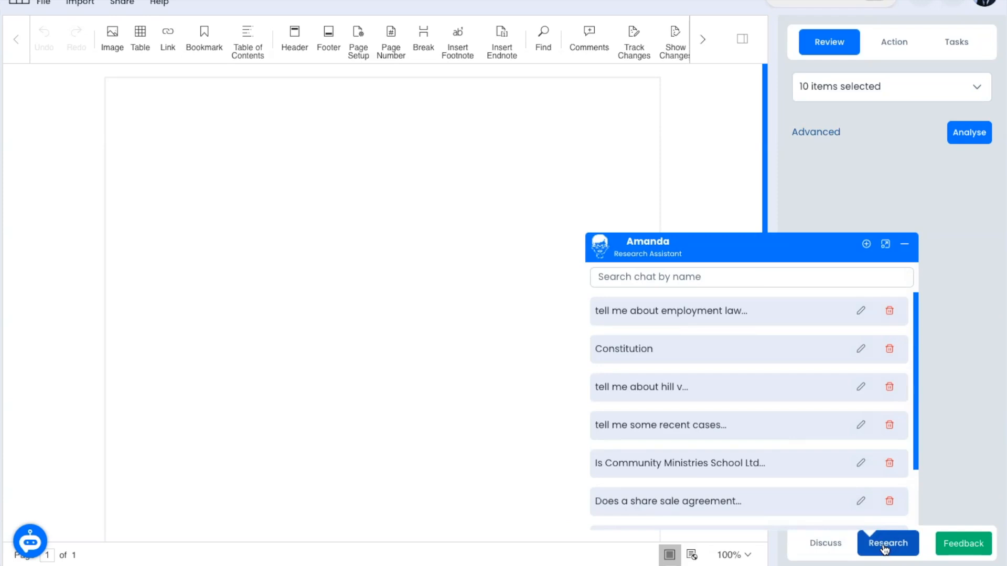
{"action": "left_click", "coordinate": [866, 245]}
{"action": "left_click", "coordinate": [853, 516]}
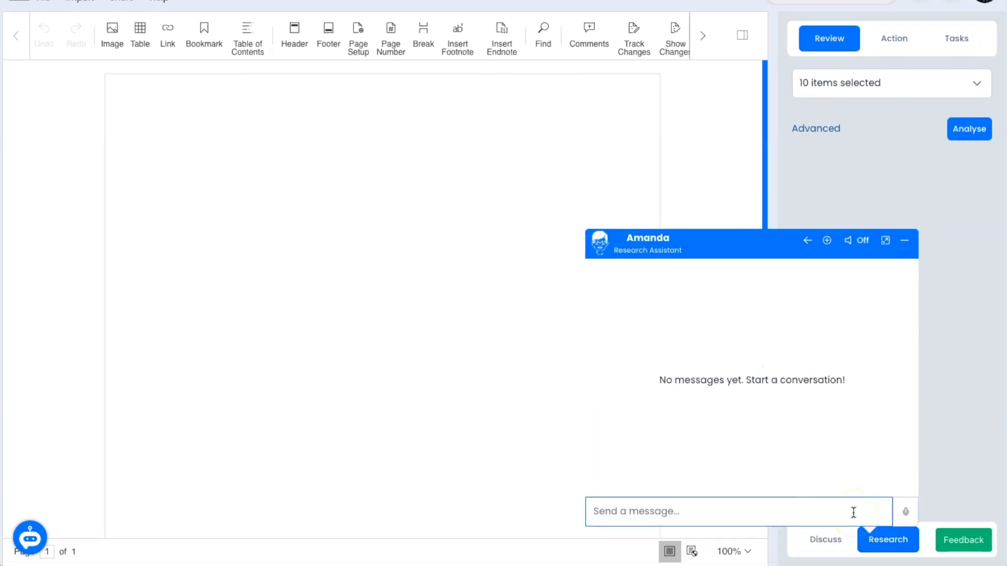
Step: Dictate and send the question on how the Family Court values minority unit holdings
{"action": "left_click", "coordinate": [906, 513]}
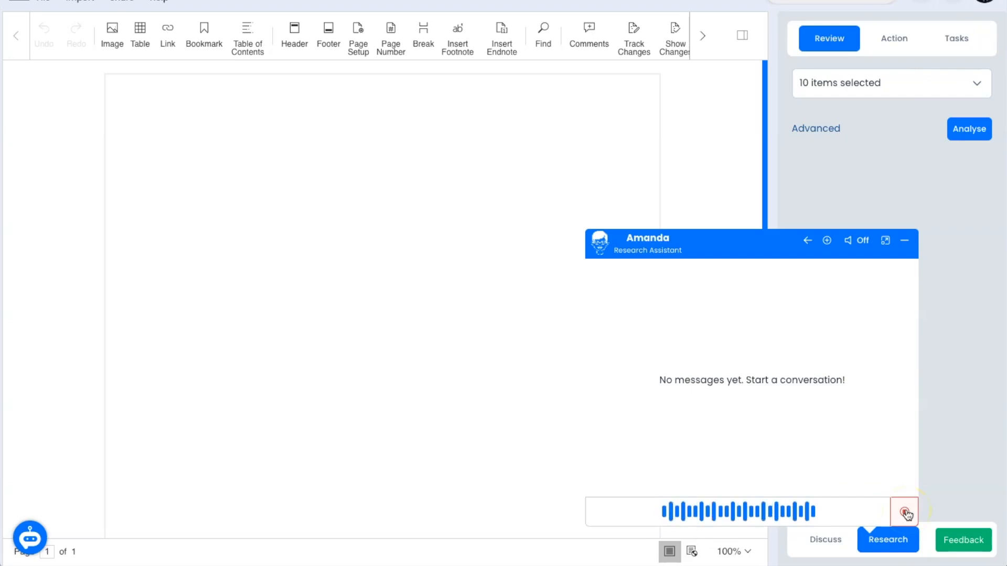
{"action": "left_click", "coordinate": [905, 512]}
{"action": "scroll", "coordinate": [766, 418], "scroll_direction": "up", "scroll_amount": 2}
{"action": "scroll", "coordinate": [766, 418], "scroll_direction": "down", "scroll_amount": 3}
{"action": "scroll", "coordinate": [766, 418], "scroll_direction": "down", "scroll_amount": 3}
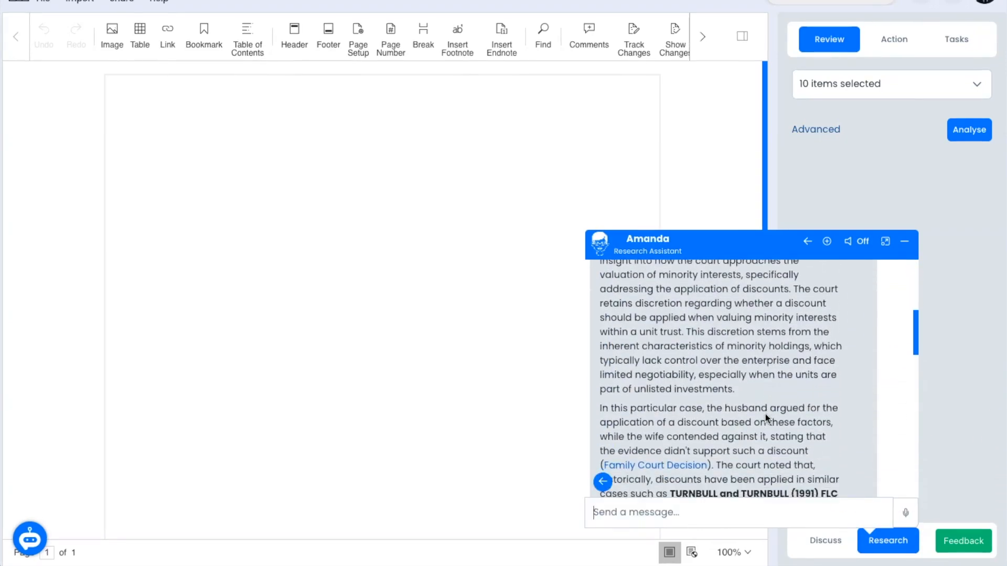
Step: Open the cited Family Court decision, then ask the first related question about discount factors
{"action": "left_click", "coordinate": [681, 447]}
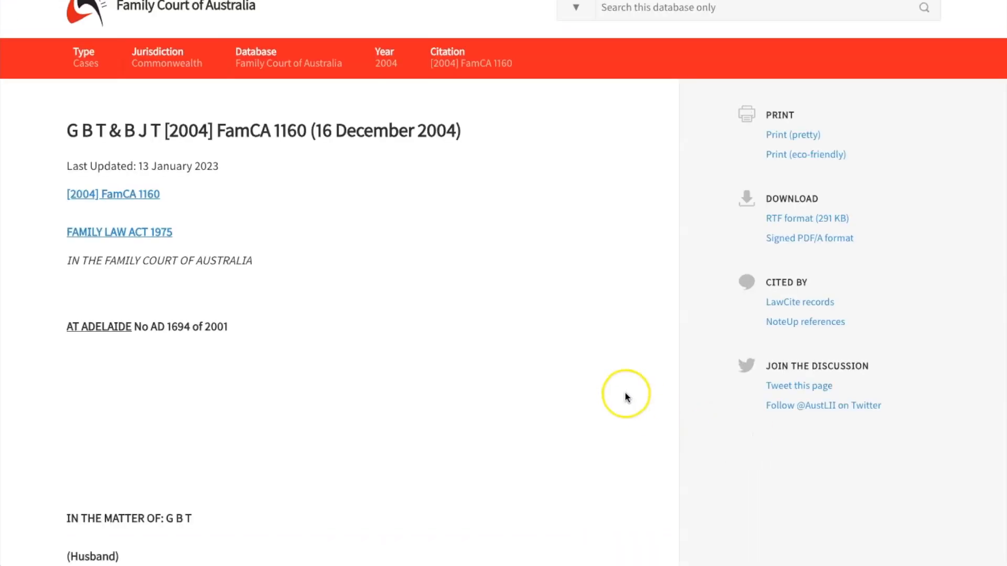
{"action": "scroll", "coordinate": [625, 395], "scroll_direction": "down", "scroll_amount": 8}
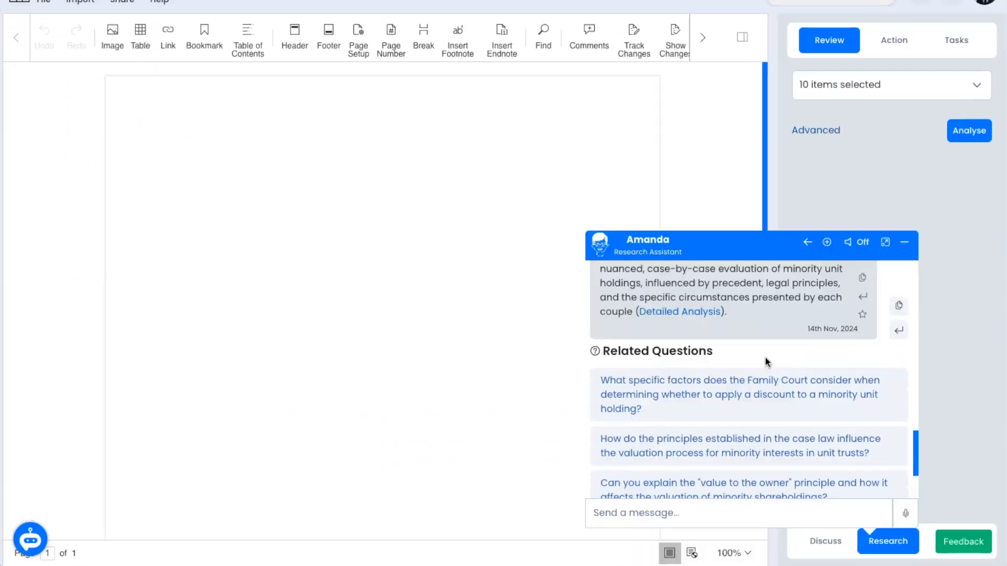
{"action": "scroll", "coordinate": [766, 361], "scroll_direction": "down", "scroll_amount": 1}
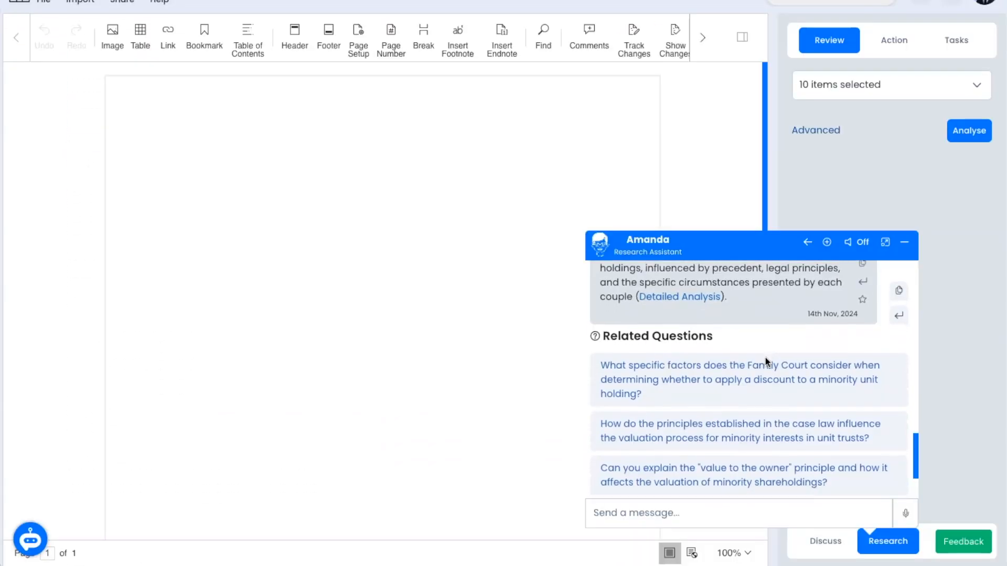
{"action": "left_click", "coordinate": [755, 363]}
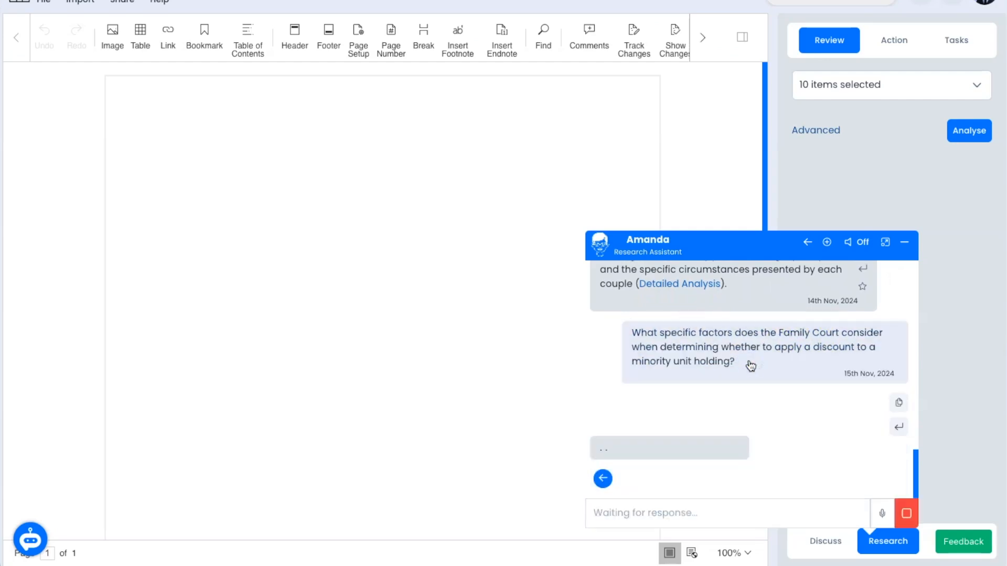
{"action": "scroll", "coordinate": [750, 366], "scroll_direction": "up", "scroll_amount": 1}
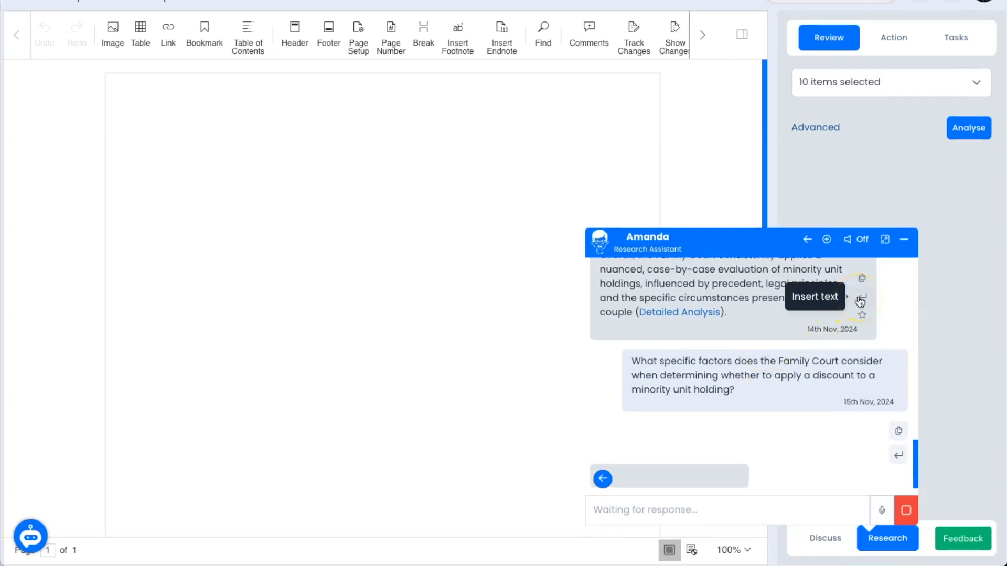
Step: Insert Amanda's answer on valuing minority unit holdings into the document and scroll through it
{"action": "left_click", "coordinate": [860, 298]}
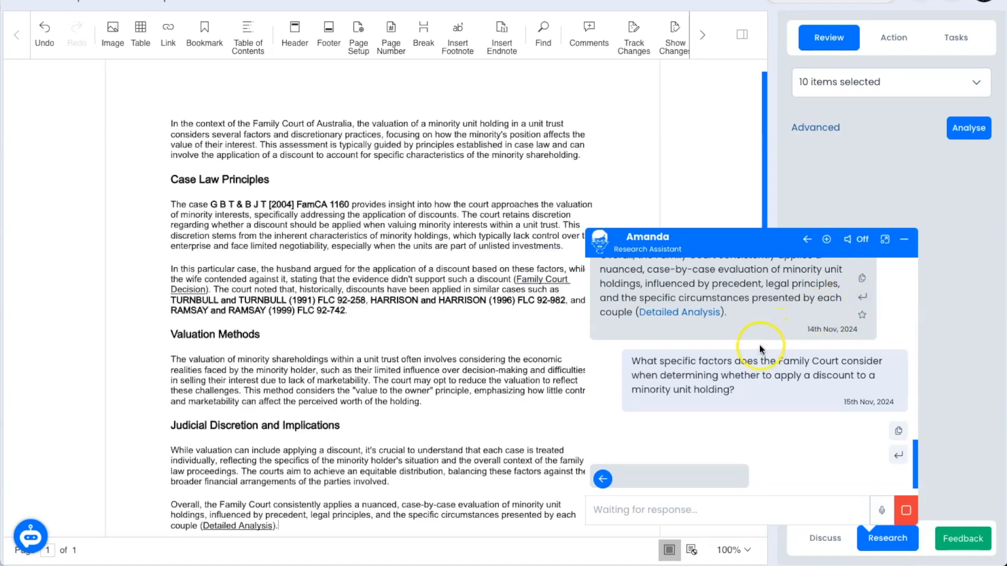
{"action": "scroll", "coordinate": [384, 359], "scroll_direction": "down", "scroll_amount": 2}
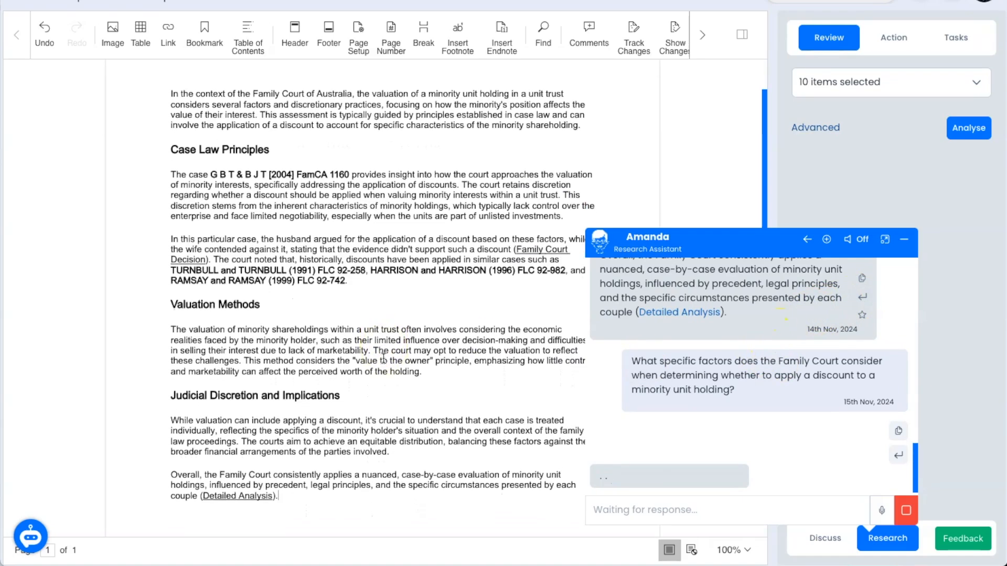
{"action": "scroll", "coordinate": [383, 358], "scroll_direction": "down", "scroll_amount": 3}
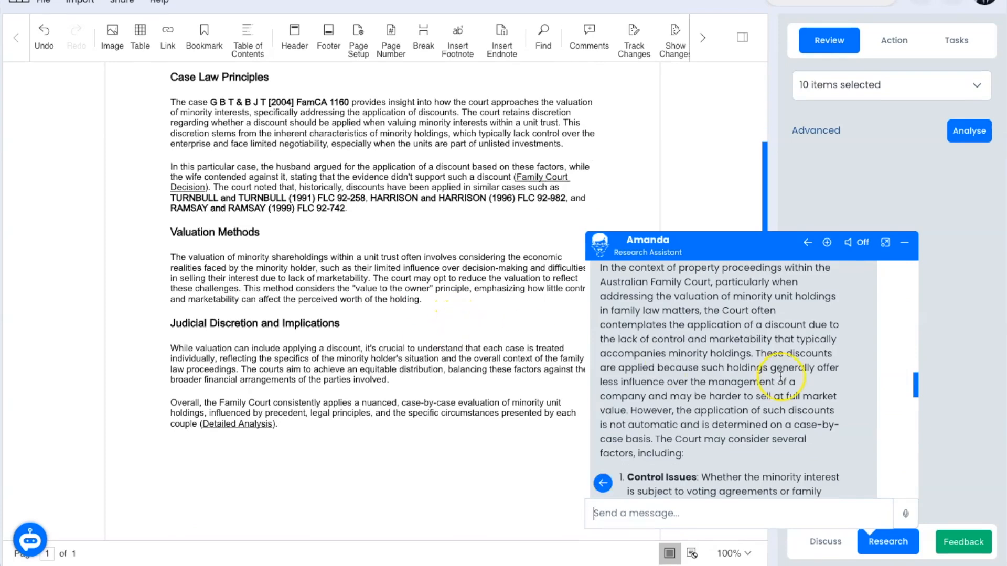
{"action": "scroll", "coordinate": [781, 376], "scroll_direction": "up", "scroll_amount": 2}
{"action": "scroll", "coordinate": [780, 376], "scroll_direction": "down", "scroll_amount": 3}
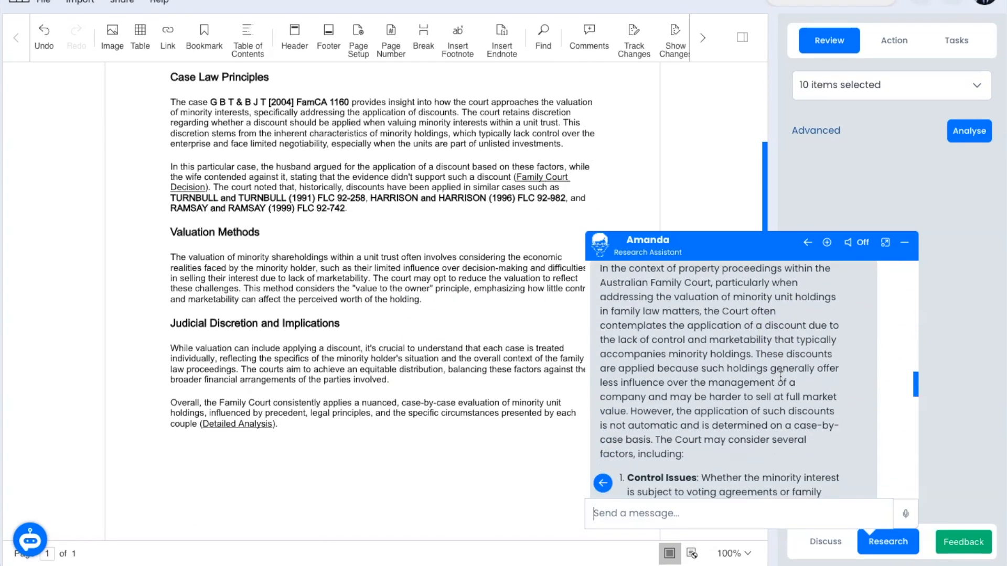
{"action": "scroll", "coordinate": [780, 376], "scroll_direction": "down", "scroll_amount": 5}
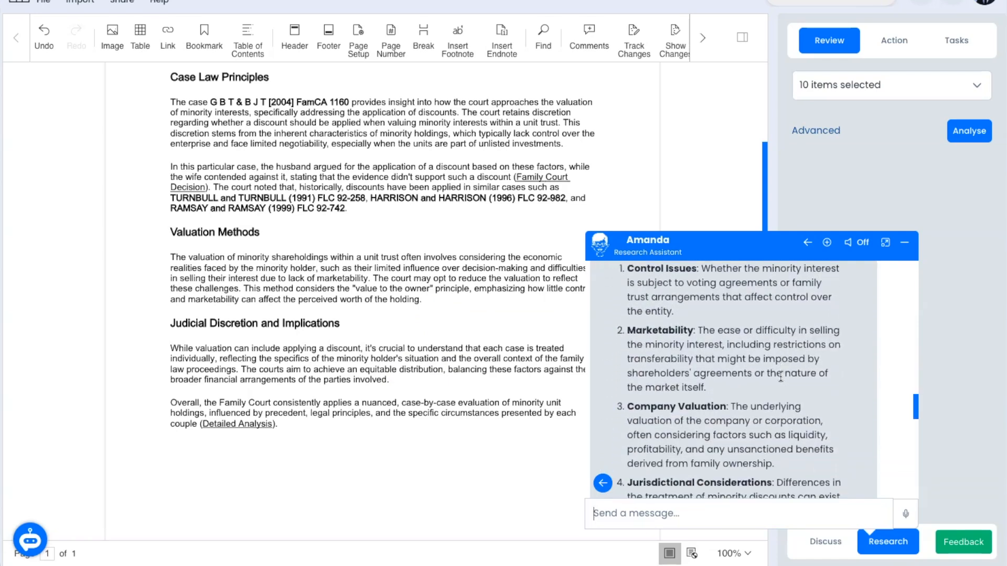
{"action": "scroll", "coordinate": [780, 376], "scroll_direction": "down", "scroll_amount": 8}
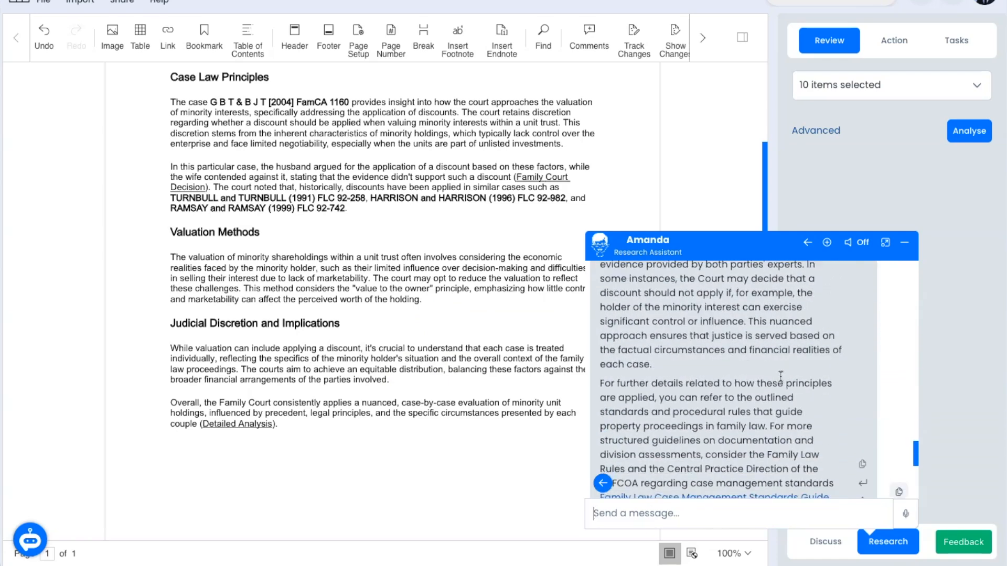
Step: In a new research chat, paste and send the Miglani v MPKK Investments question
{"action": "left_click", "coordinate": [827, 242]}
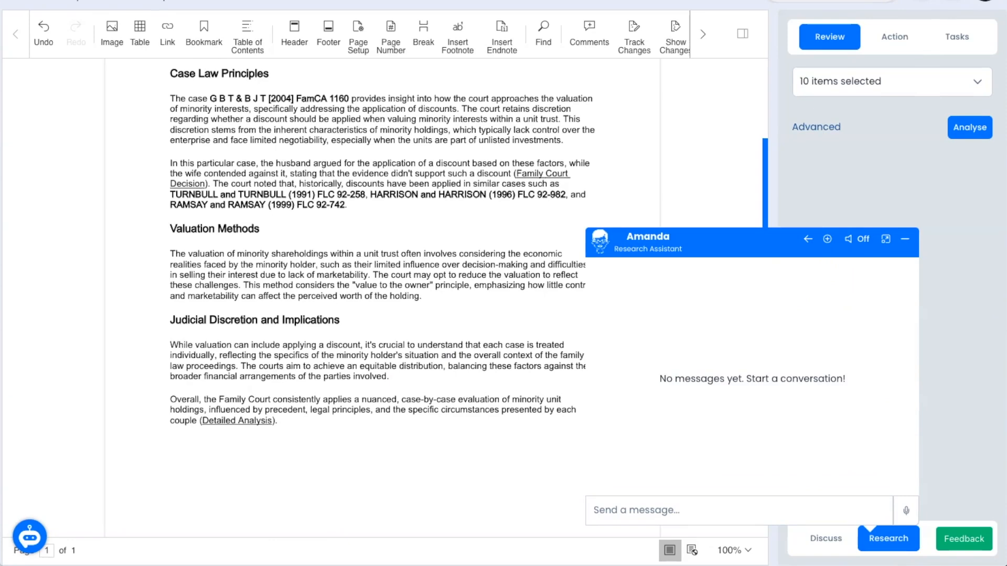
{"action": "left_click", "coordinate": [734, 506]}
{"action": "type", "text": "Tell me about Miglani v MPKK Investments Pty Ltd & Anor"}
{"action": "key", "text": "Return"}
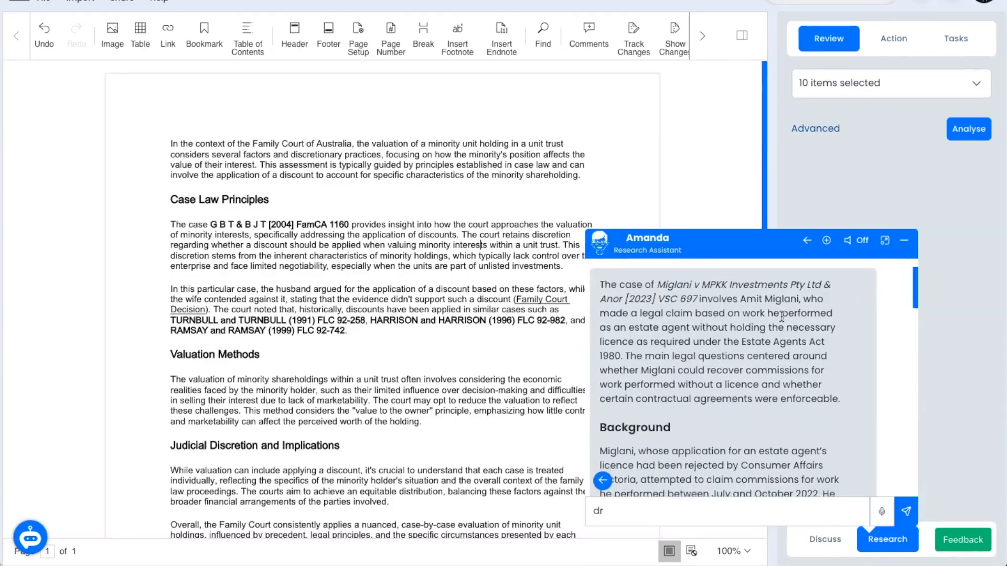
{"action": "scroll", "coordinate": [695, 384], "scroll_direction": "down", "scroll_amount": 10}
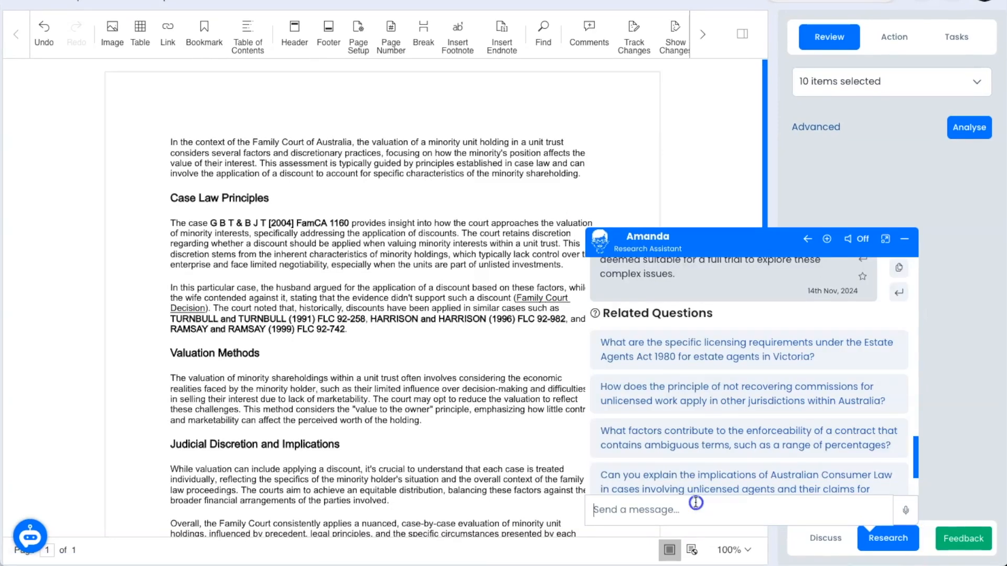
Step: Ask about power-of-attorney fee disputes and open the cited Powers of Attorney Act 2003 source
{"action": "type", "text": "Find Australian case law on fee disputes around a power of attorney"}
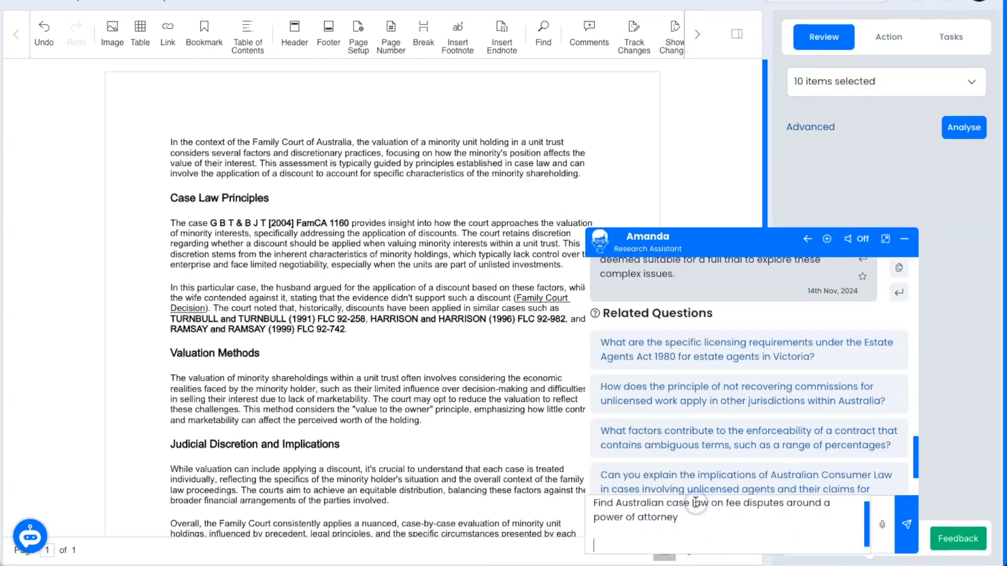
{"action": "key", "text": "Return"}
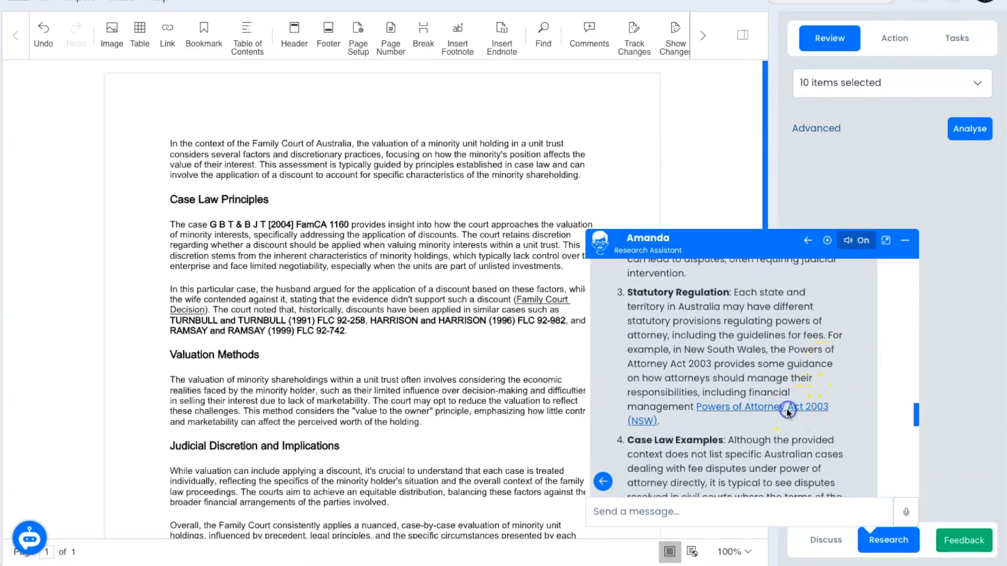
{"action": "left_click", "coordinate": [787, 407]}
{"action": "scroll", "coordinate": [807, 429], "scroll_direction": "down", "scroll_amount": 5}
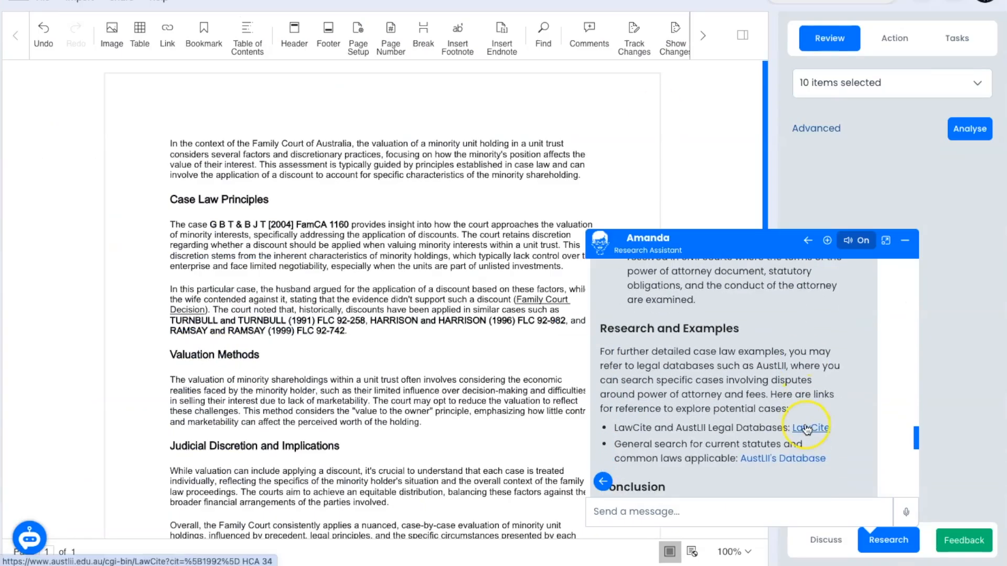
Step: View LawCite's cases referring to Williams v Spautz, then open an empty Amelia discussion chat
{"action": "left_click", "coordinate": [808, 429]}
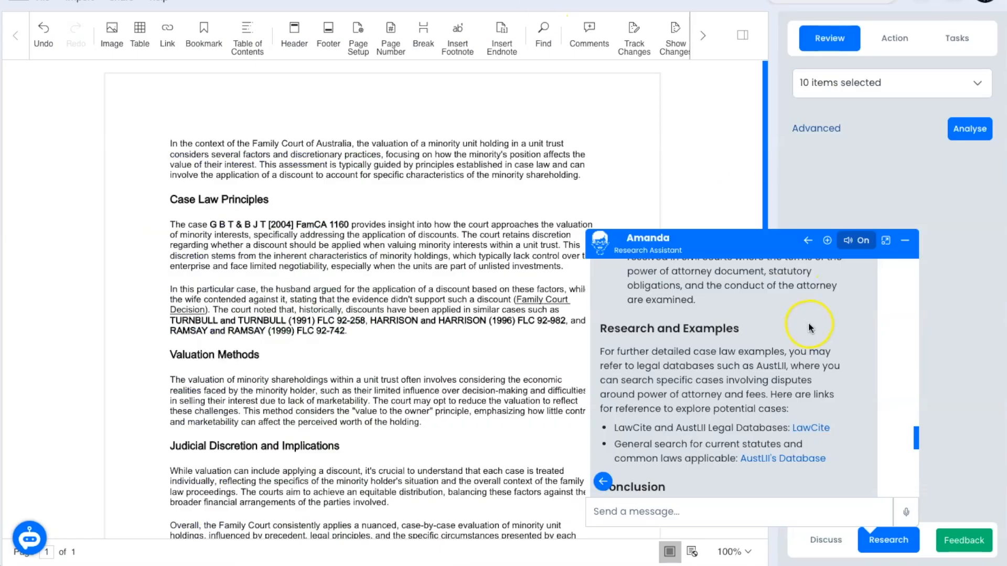
{"action": "scroll", "coordinate": [809, 328], "scroll_direction": "down", "scroll_amount": 4}
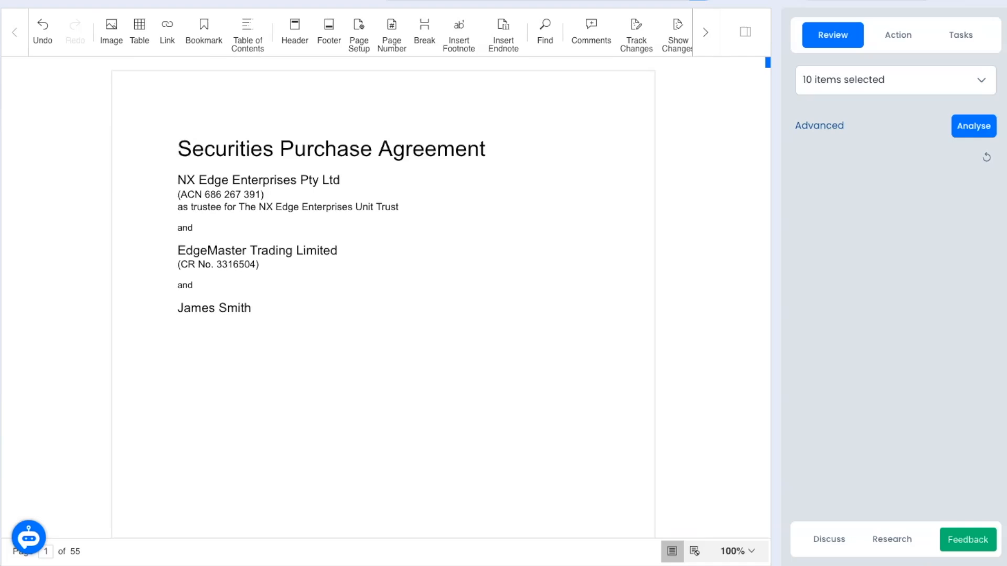
{"action": "left_click", "coordinate": [822, 540]}
{"action": "left_click", "coordinate": [808, 524]}
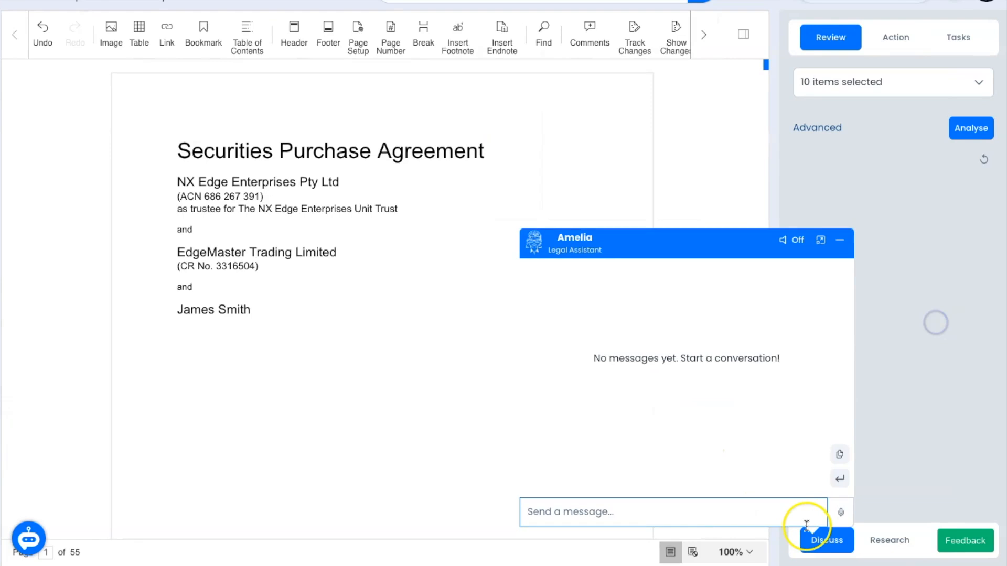
Step: Dictate and send a risk-review email request for the Securities Purchase Agreement, then copy the drafted email
{"action": "left_click", "coordinate": [840, 512]}
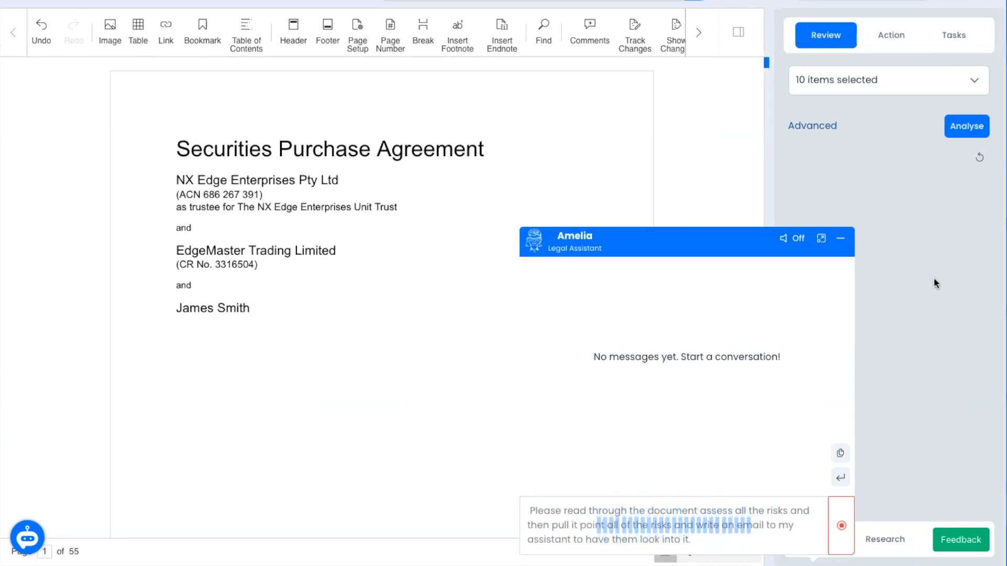
{"action": "left_click", "coordinate": [841, 526]}
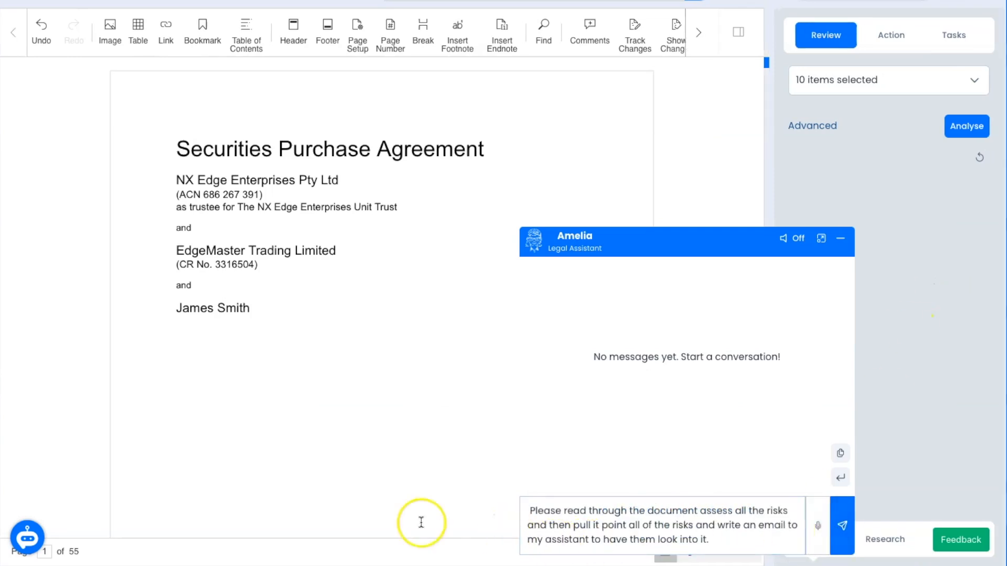
{"action": "left_click", "coordinate": [842, 529]}
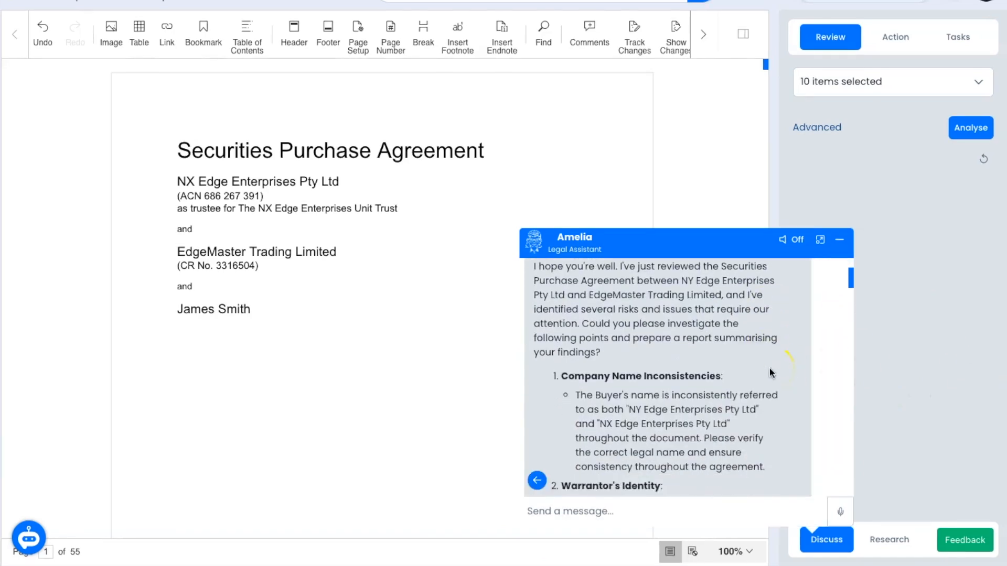
{"action": "scroll", "coordinate": [769, 368], "scroll_direction": "down", "scroll_amount": 20}
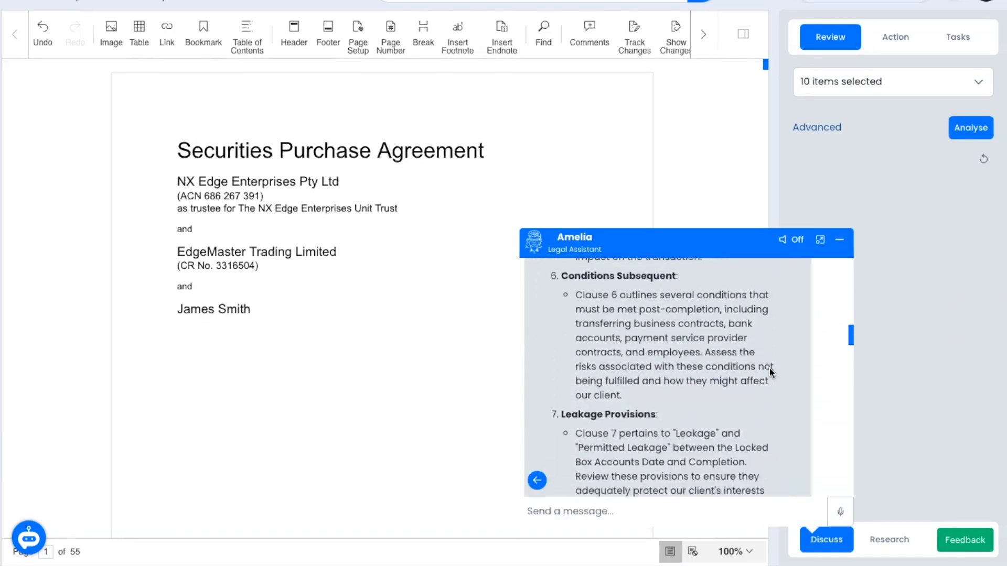
{"action": "scroll", "coordinate": [769, 372], "scroll_direction": "down", "scroll_amount": 10}
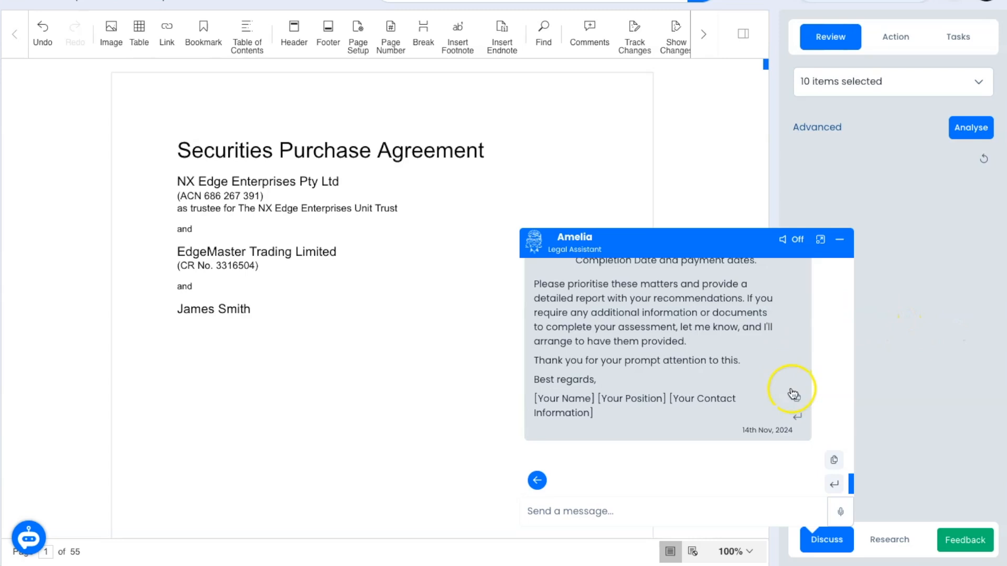
{"action": "left_click", "coordinate": [795, 396]}
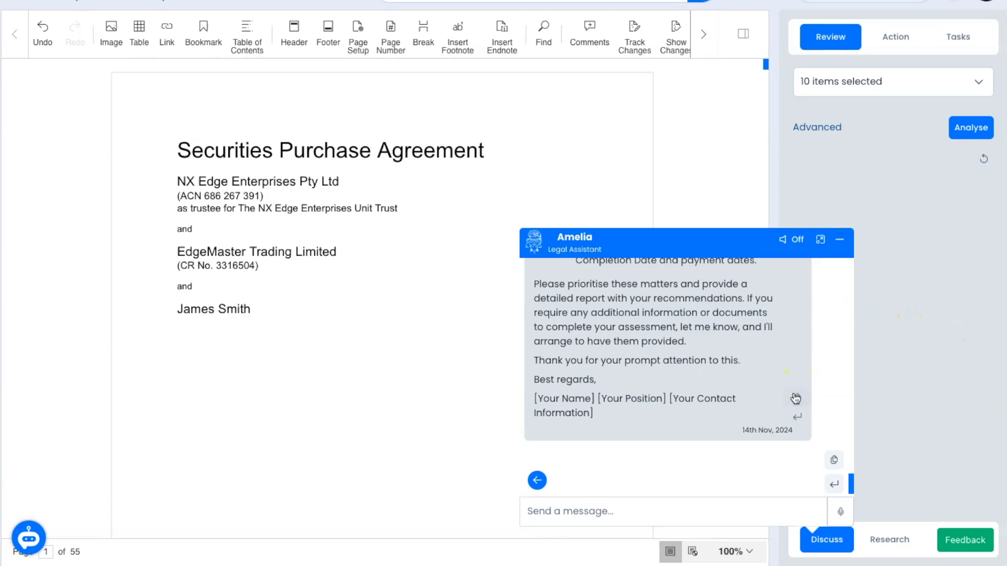
Step: Dictate and send the seller's-obligations-under-warranties request, then dictate a three-column warranties table request
{"action": "left_click", "coordinate": [840, 515]}
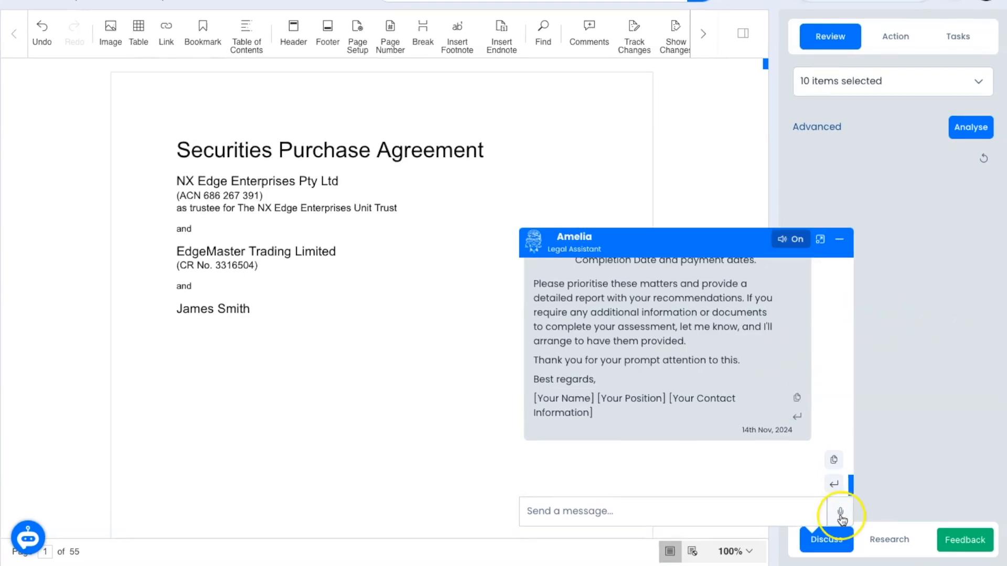
{"action": "left_click", "coordinate": [840, 513]}
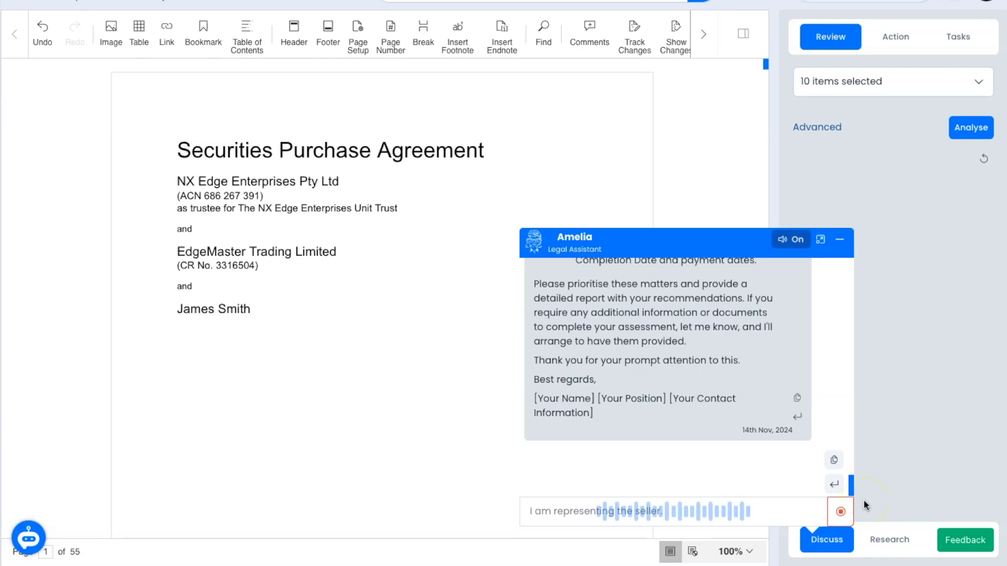
{"action": "left_click", "coordinate": [843, 526]}
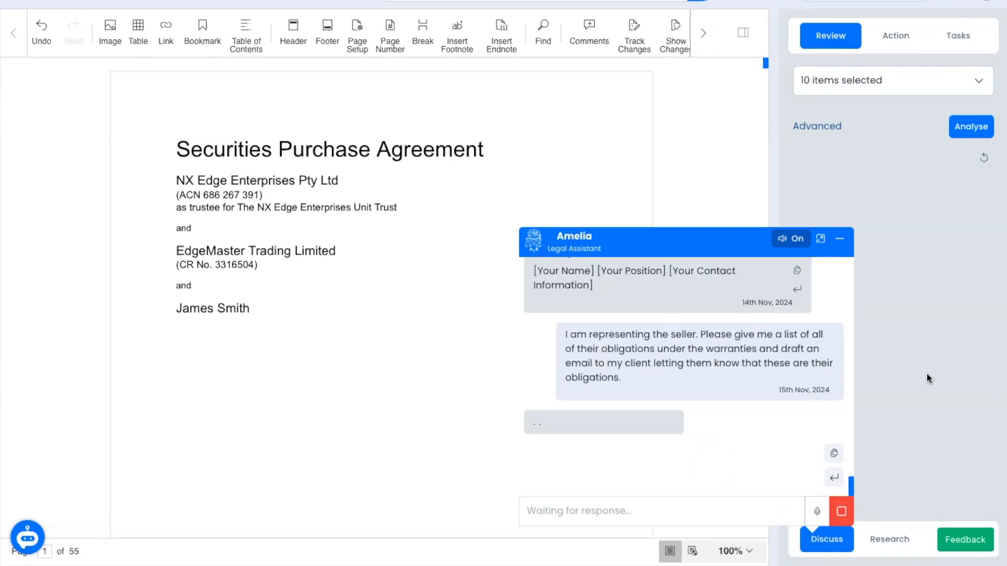
{"action": "left_click", "coordinate": [840, 511]}
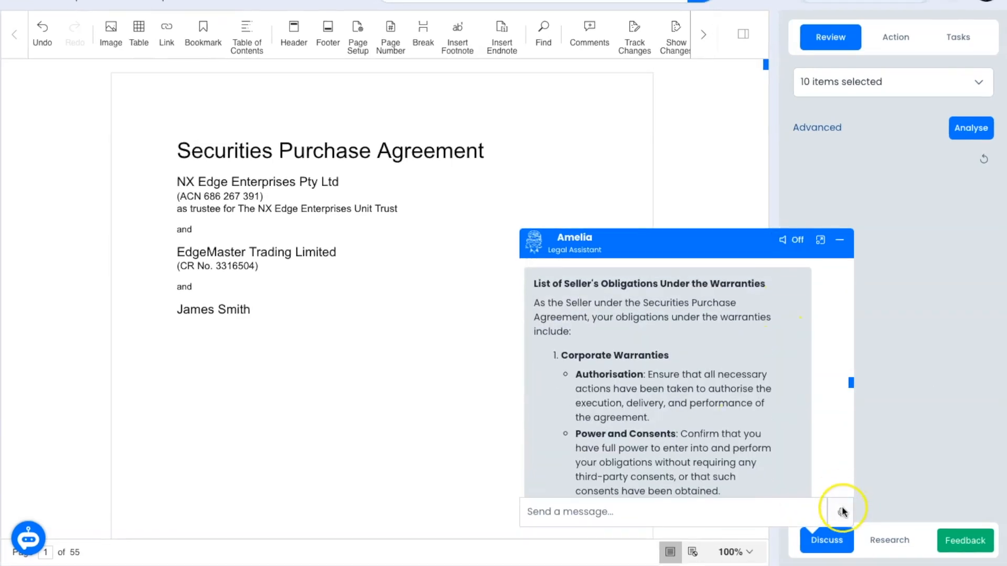
{"action": "left_click", "coordinate": [841, 514]}
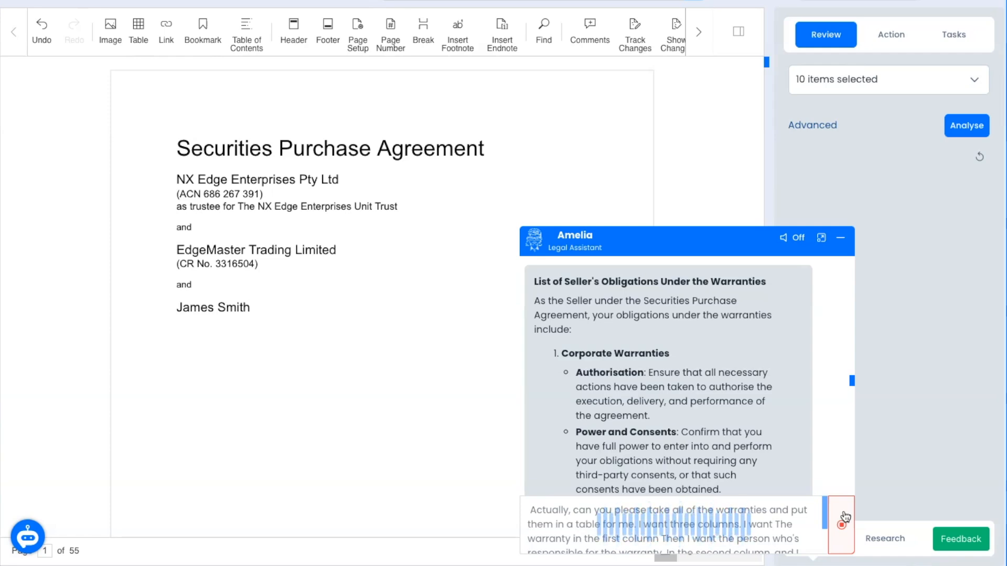
Step: Send the three-column warranties table request and read the reply in the enlarged chat
{"action": "left_click", "coordinate": [844, 518]}
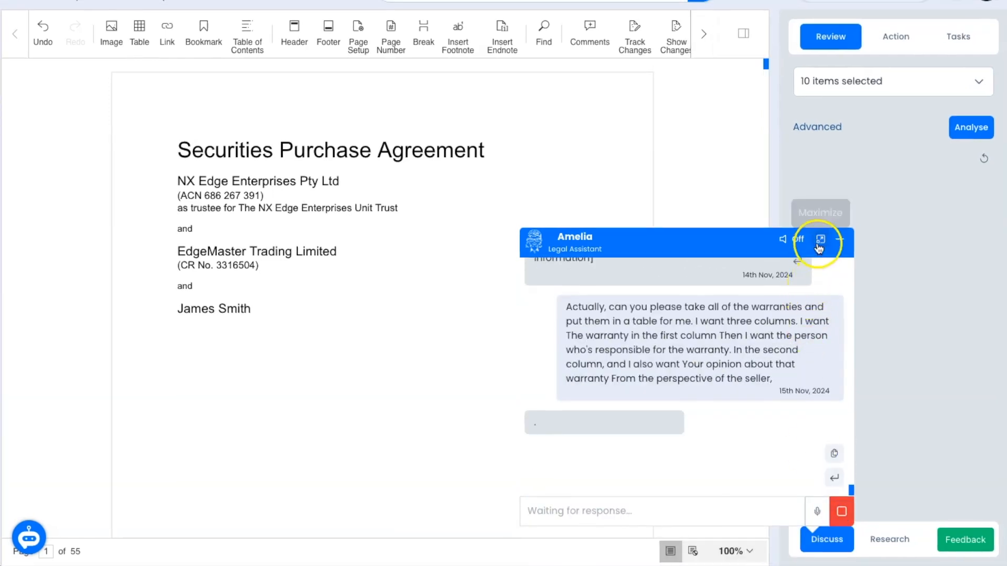
{"action": "left_click", "coordinate": [819, 245]}
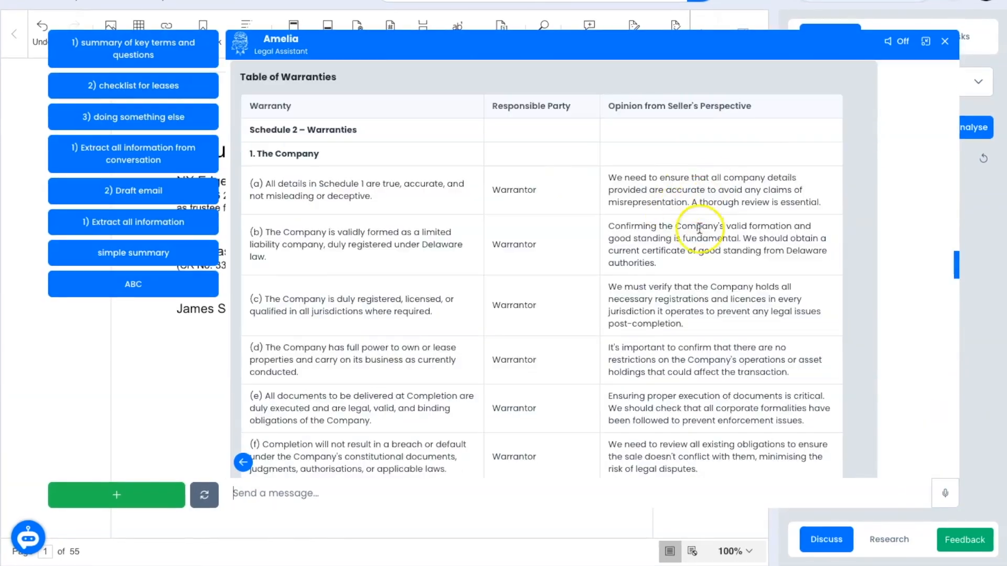
{"action": "scroll", "coordinate": [670, 220], "scroll_direction": "down", "scroll_amount": 20}
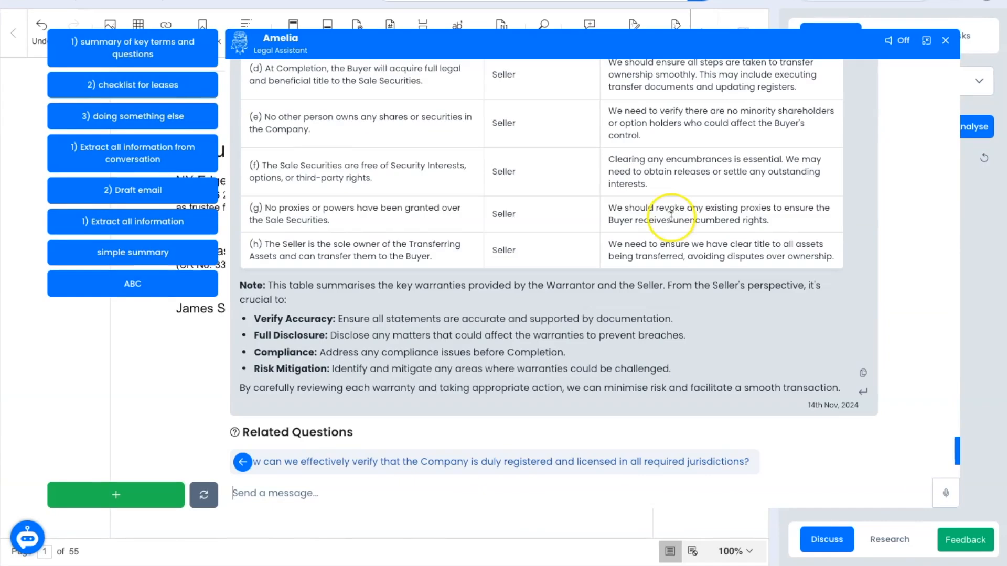
{"action": "left_click", "coordinate": [927, 42]}
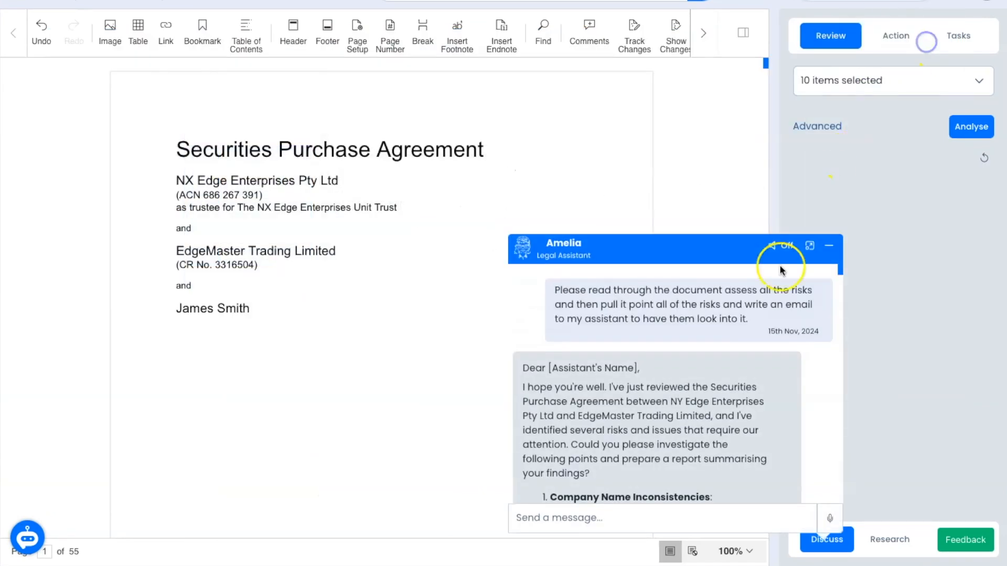
Step: Start a fresh discussion chat on the two-page ACT Hospital fact scenario
{"action": "scroll", "coordinate": [703, 368], "scroll_direction": "down", "scroll_amount": 20}
{"action": "scroll", "coordinate": [738, 376], "scroll_direction": "down", "scroll_amount": 20}
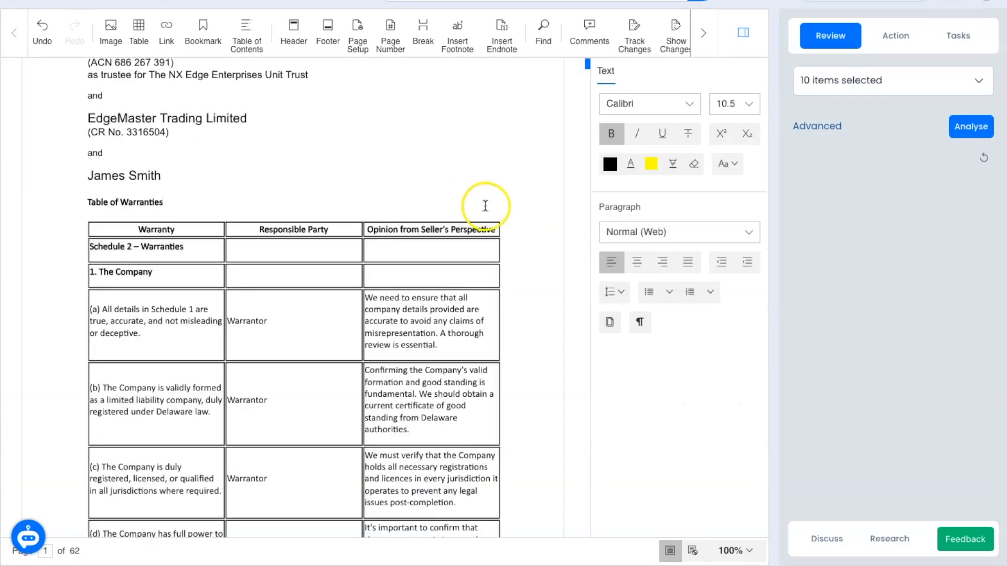
{"action": "scroll", "coordinate": [472, 203], "scroll_direction": "down", "scroll_amount": 3}
{"action": "scroll", "coordinate": [472, 203], "scroll_direction": "down", "scroll_amount": 5}
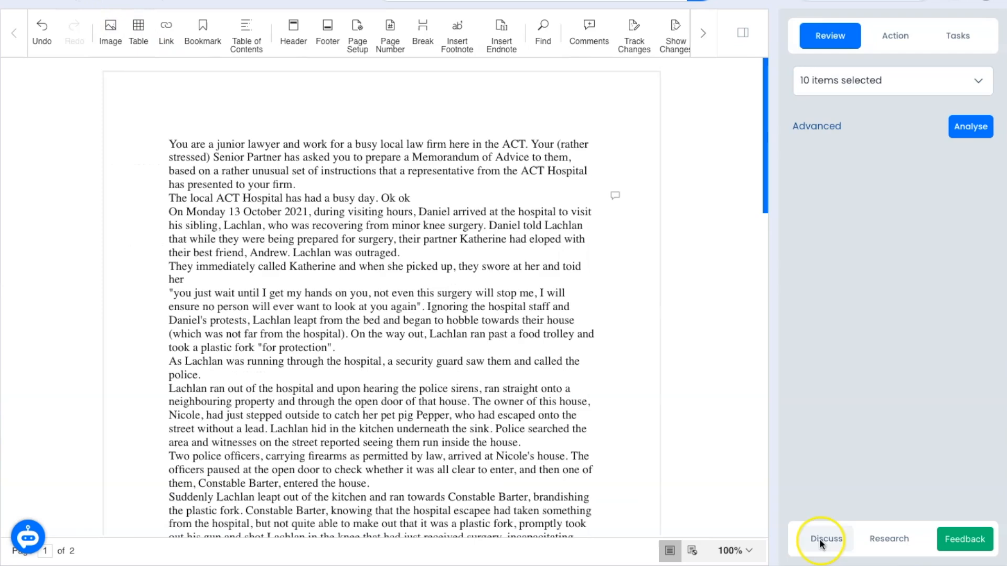
{"action": "left_click", "coordinate": [826, 540]}
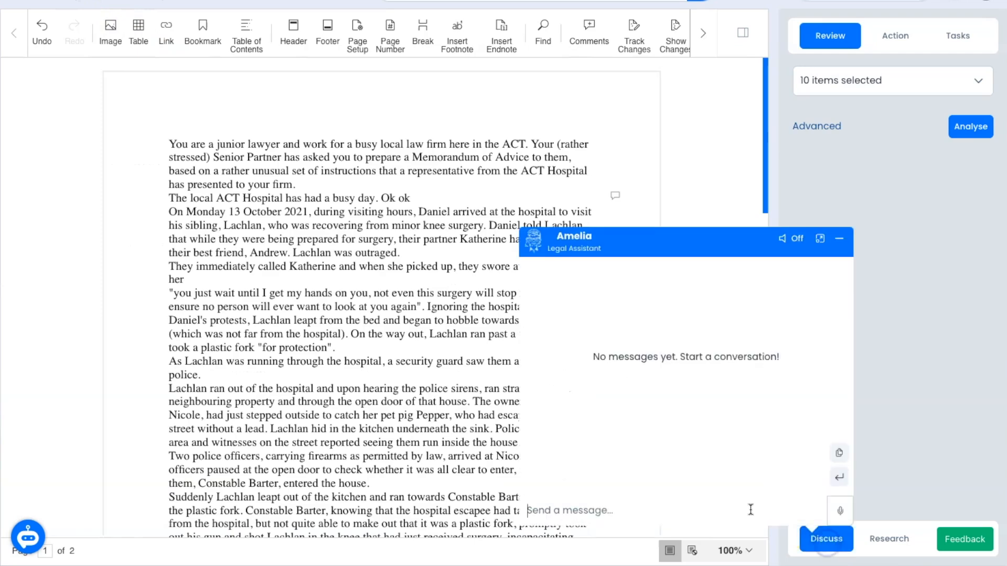
Step: Send the trespass likelihood-of-success prompt and select the trespass-to-land and battery conclusions
{"action": "key", "text": "Return"}
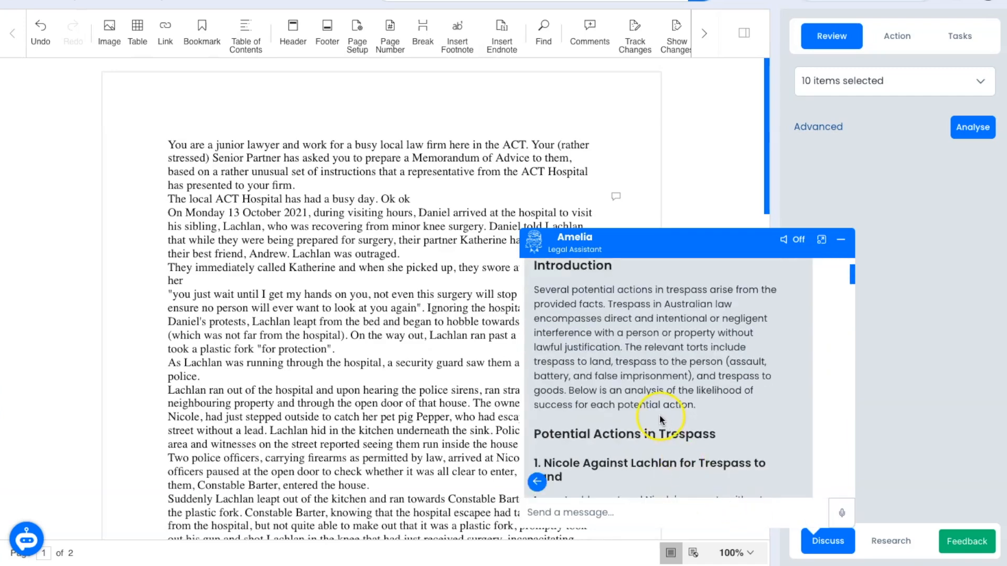
{"action": "scroll", "coordinate": [677, 399], "scroll_direction": "up", "scroll_amount": 1}
{"action": "left_click", "coordinate": [821, 249]}
{"action": "triple_click", "coordinate": [619, 402]}
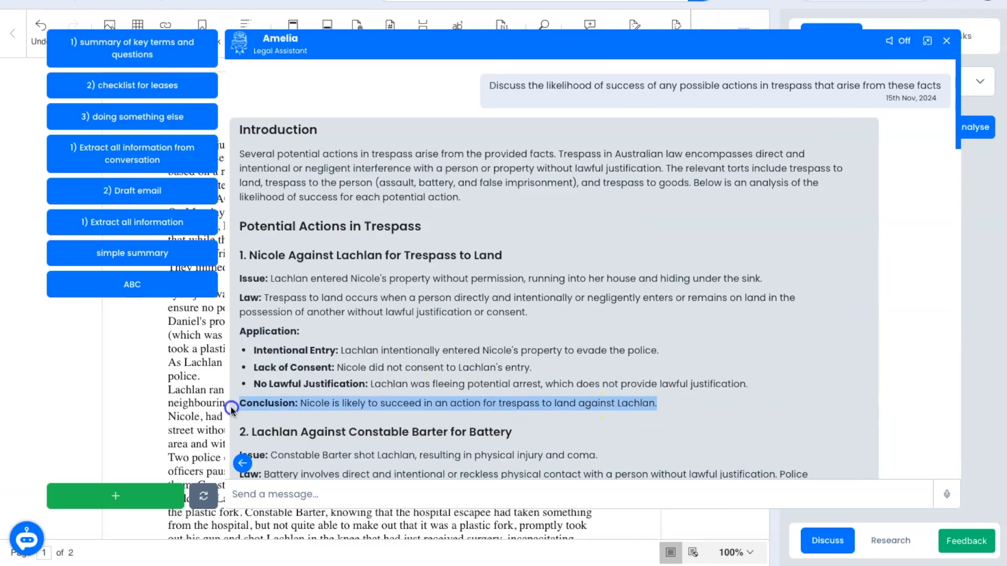
{"action": "scroll", "coordinate": [560, 362], "scroll_direction": "down", "scroll_amount": 3}
{"action": "scroll", "coordinate": [560, 361], "scroll_direction": "down", "scroll_amount": 3}
{"action": "triple_click", "coordinate": [366, 357]}
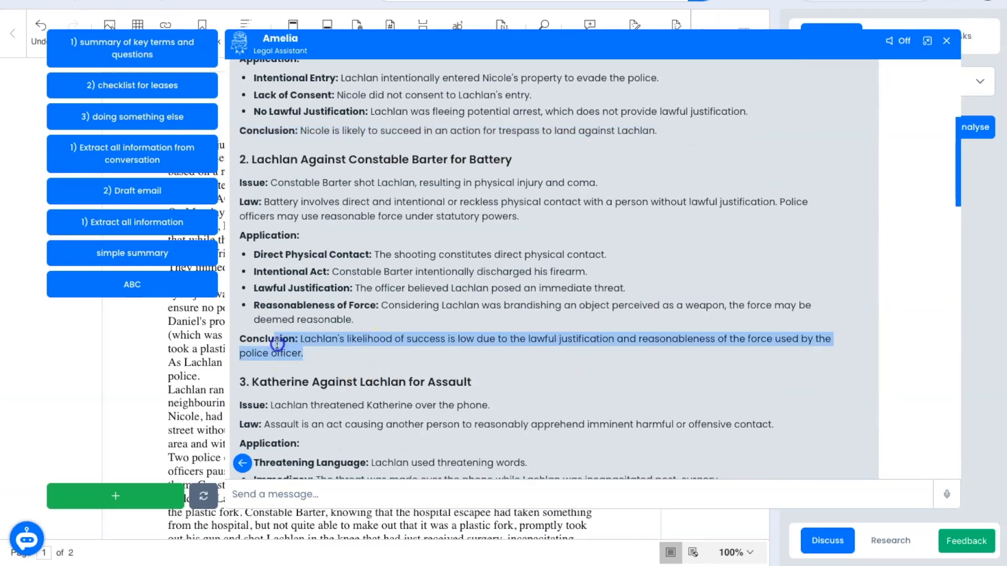
Step: Paste the factual chronology request into the message box
{"action": "scroll", "coordinate": [370, 364], "scroll_direction": "down", "scroll_amount": 2}
{"action": "scroll", "coordinate": [370, 364], "scroll_direction": "down", "scroll_amount": 2}
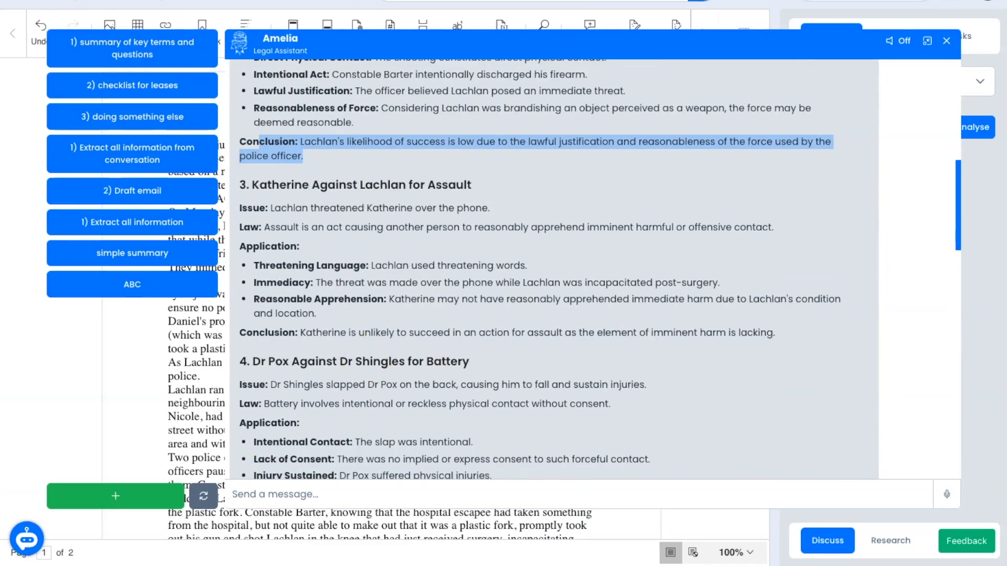
{"action": "scroll", "coordinate": [692, 288], "scroll_direction": "up", "scroll_amount": 5}
{"action": "left_click", "coordinate": [638, 501]}
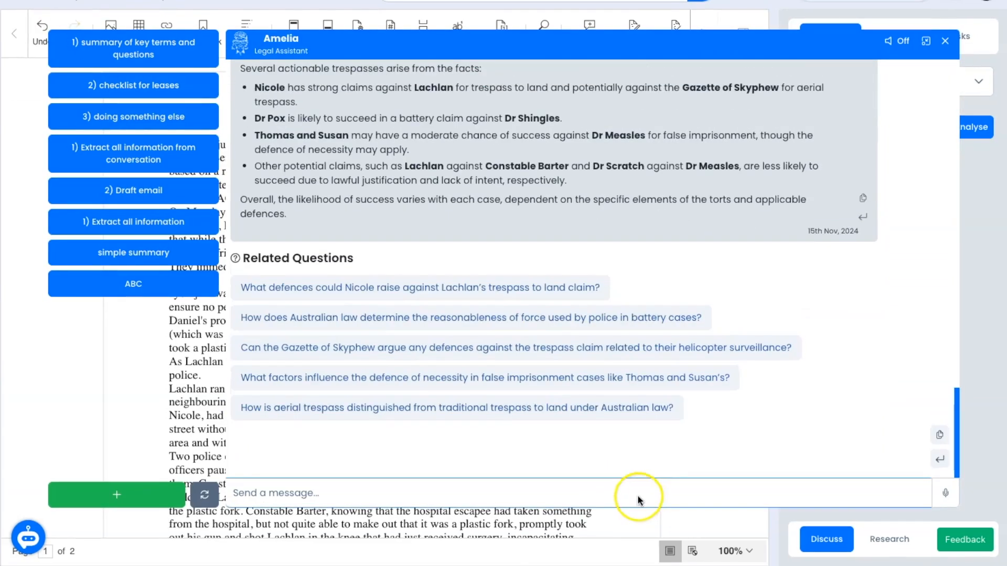
{"action": "type", "text": "I want you to write out the chronological order and sequence of all events that happened in this story. This will be used as a factual chronology in a court case."}
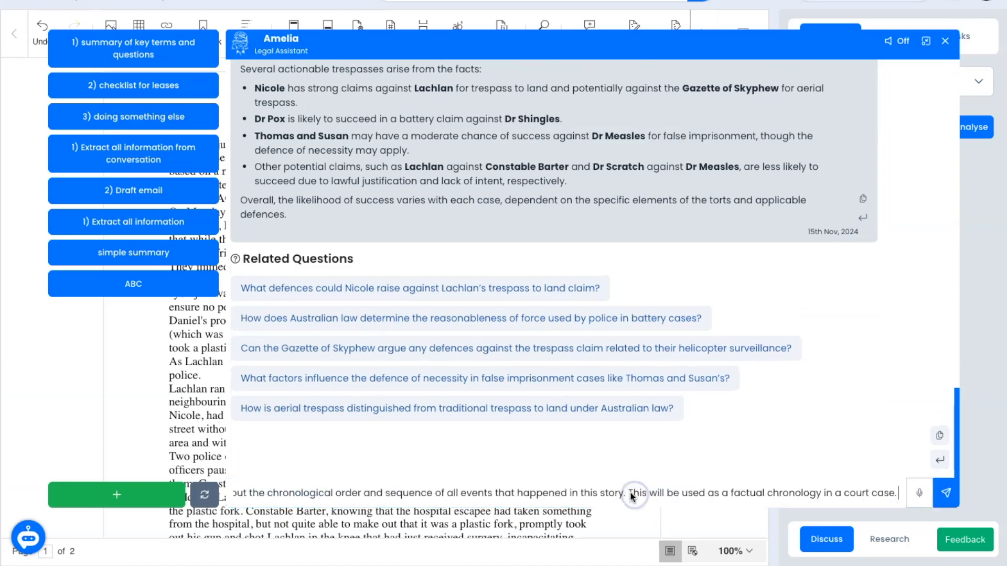
Step: Send the chronology request and review the 39-event chronology of 13 October 2021
{"action": "key", "text": "Return"}
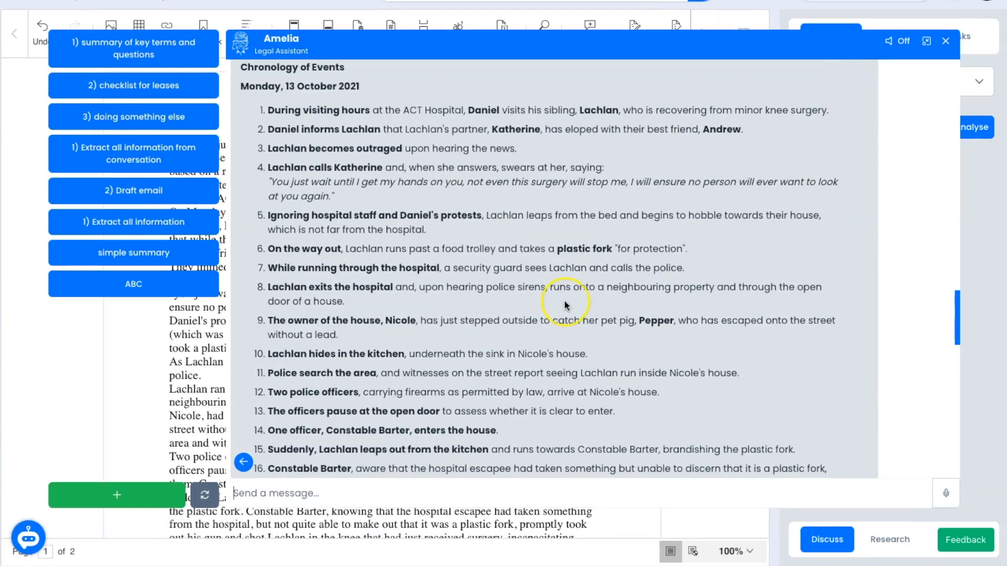
{"action": "scroll", "coordinate": [565, 304], "scroll_direction": "up", "scroll_amount": 1}
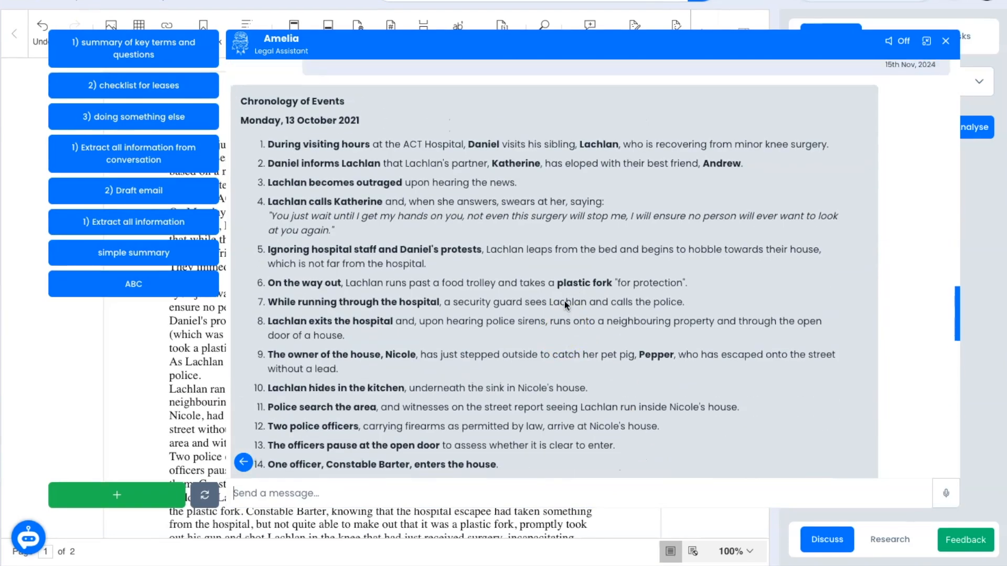
{"action": "scroll", "coordinate": [564, 304], "scroll_direction": "down", "scroll_amount": 3}
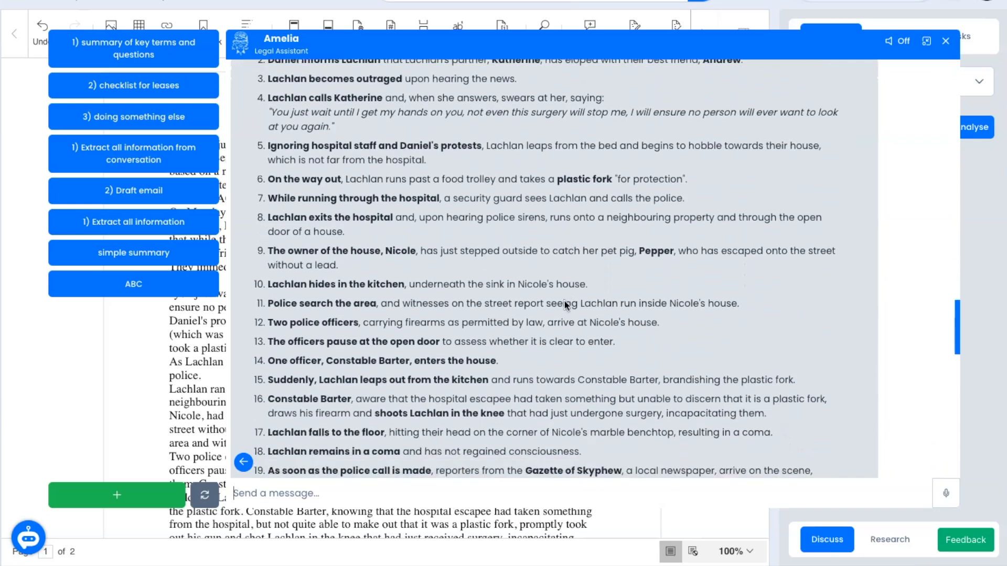
{"action": "scroll", "coordinate": [564, 304], "scroll_direction": "down", "scroll_amount": 4}
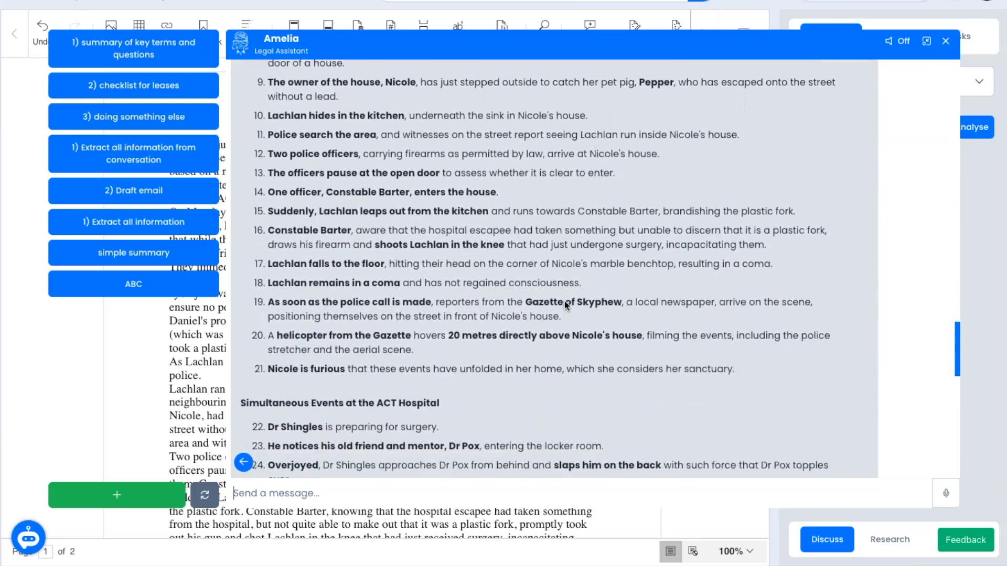
{"action": "scroll", "coordinate": [564, 305], "scroll_direction": "down", "scroll_amount": 1}
{"action": "left_click_drag", "start_coordinate": [439, 249], "coordinate": [237, 250]}
{"action": "scroll", "coordinate": [545, 286], "scroll_direction": "down", "scroll_amount": 3}
{"action": "scroll", "coordinate": [546, 285], "scroll_direction": "down", "scroll_amount": 2}
{"action": "left_click_drag", "start_coordinate": [443, 160], "coordinate": [237, 161]}
Step: Paste the observations-to-counsel request into the message box
{"action": "scroll", "coordinate": [565, 234], "scroll_direction": "down", "scroll_amount": 2}
{"action": "scroll", "coordinate": [566, 234], "scroll_direction": "down", "scroll_amount": 1}
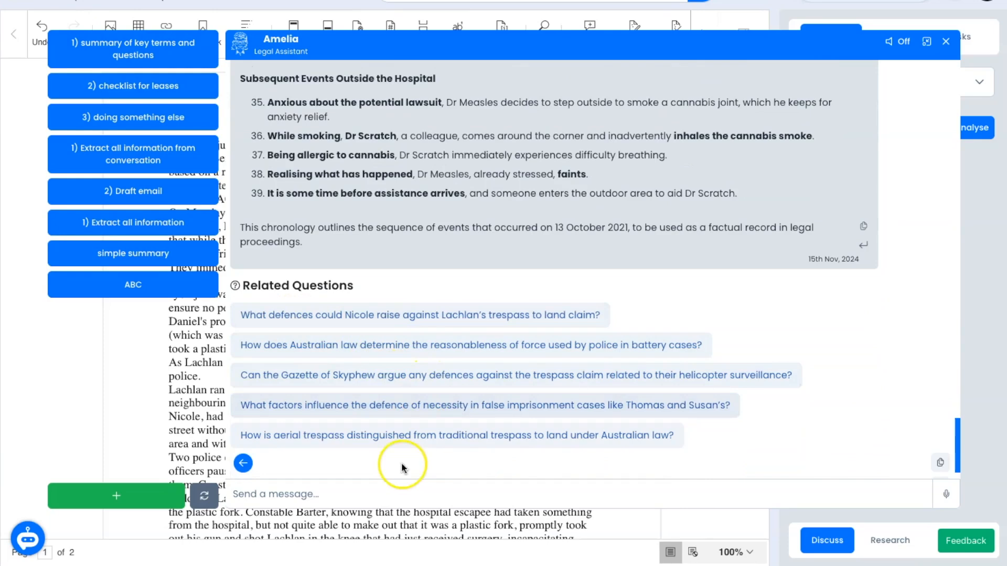
{"action": "left_click", "coordinate": [451, 494]}
{"action": "type", "text": "Now I want you to prepare observations to counsel that I can submit."}
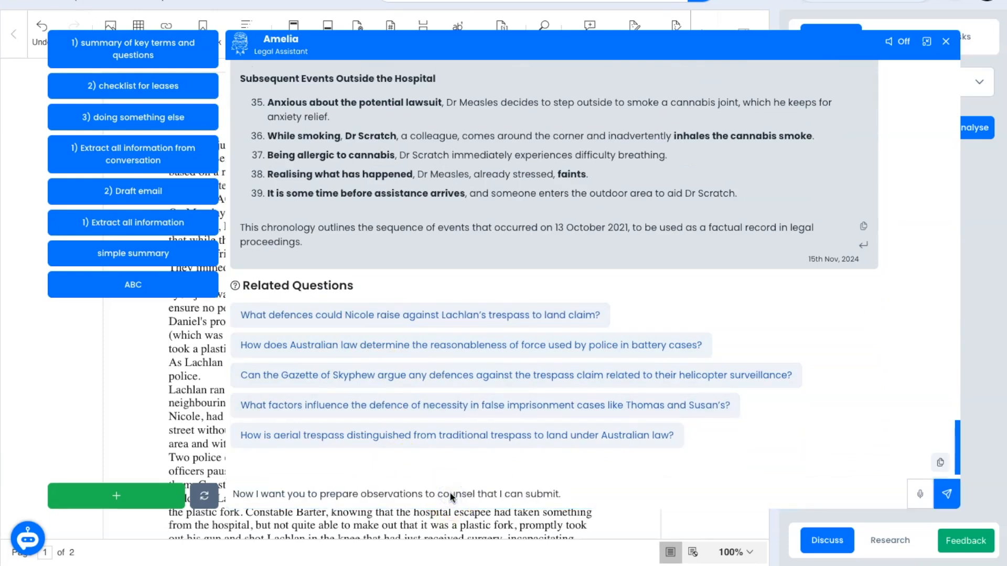
Step: Send the observations-to-counsel request and highlight the events listed in the reply
{"action": "key", "text": "Return"}
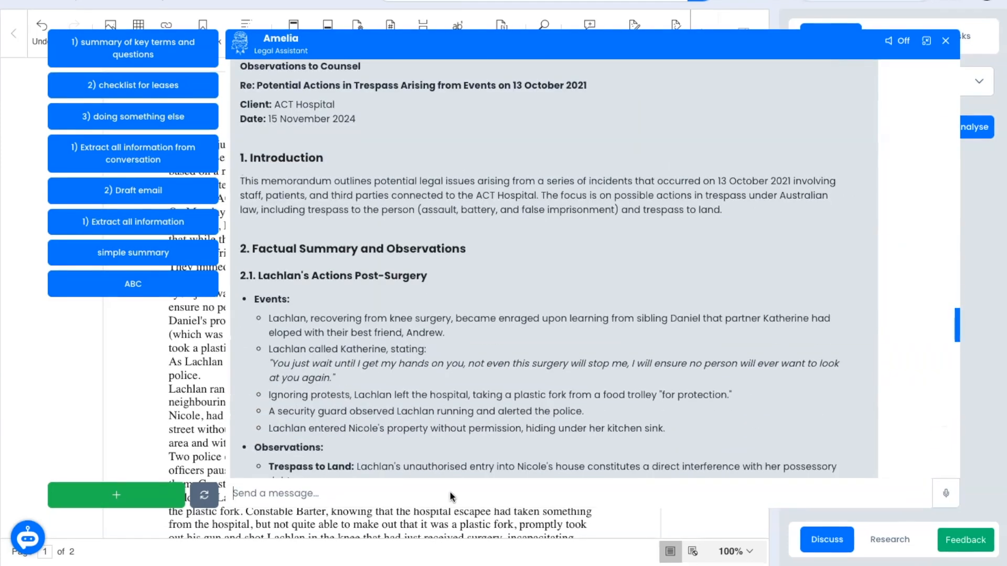
{"action": "left_click_drag", "start_coordinate": [257, 237], "coordinate": [356, 365]}
{"action": "scroll", "coordinate": [361, 366], "scroll_direction": "down", "scroll_amount": 2}
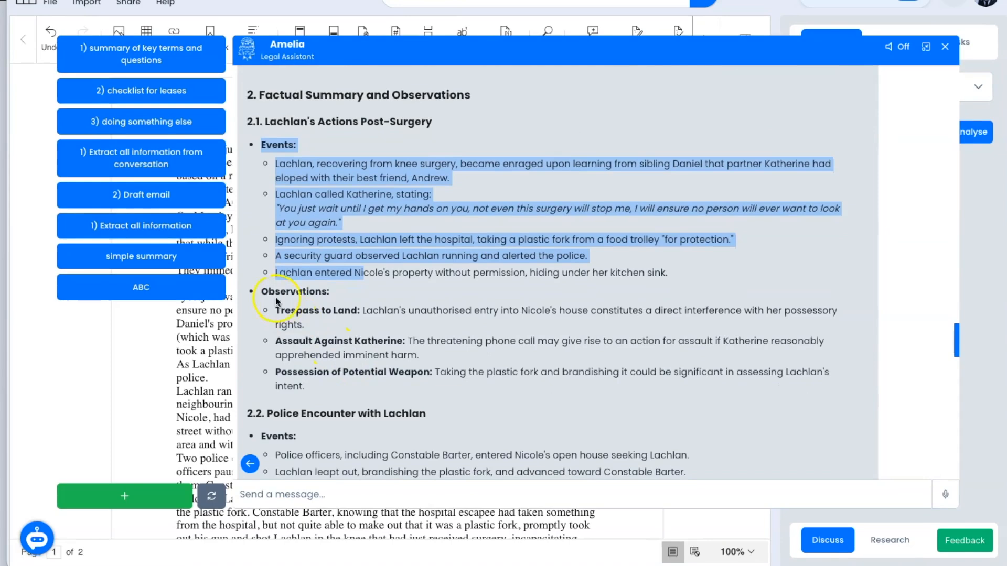
{"action": "left_click_drag", "start_coordinate": [265, 291], "coordinate": [399, 372]}
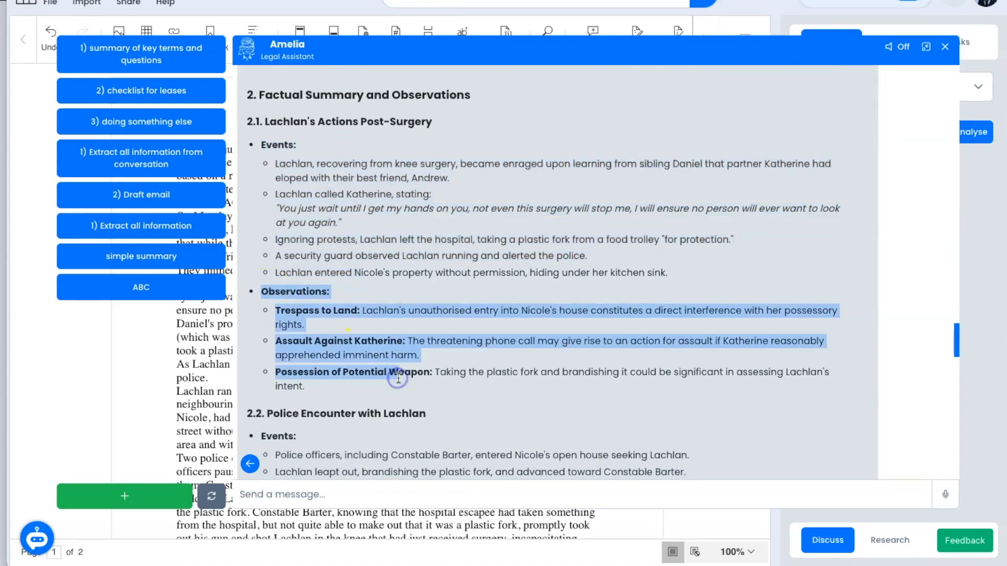
{"action": "scroll", "coordinate": [376, 369], "scroll_direction": "down", "scroll_amount": 3}
{"action": "scroll", "coordinate": [377, 368], "scroll_direction": "down", "scroll_amount": 3}
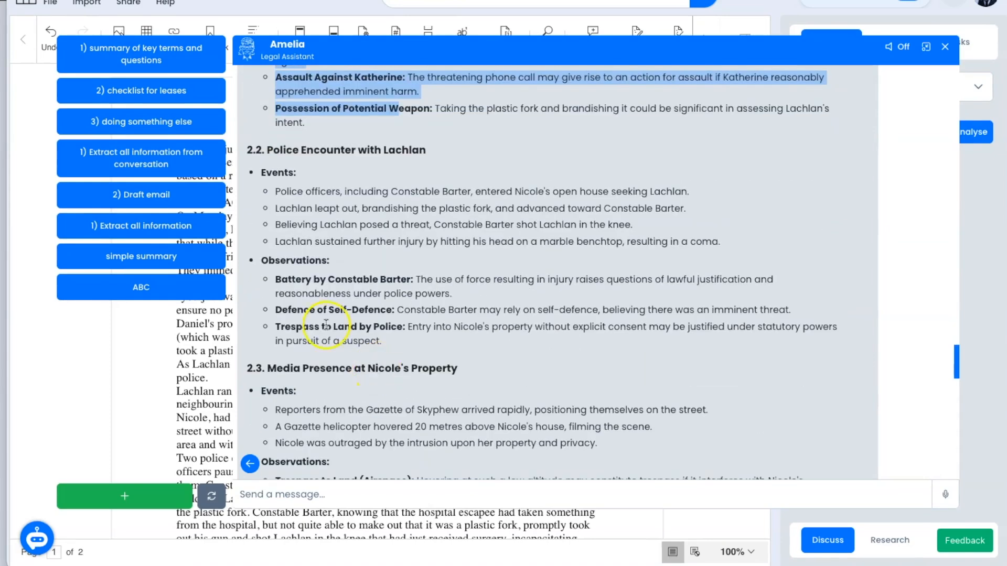
Step: Send 'Please draft a statement of claim…' and review the ACT Supreme Court statement of claim
{"action": "left_click", "coordinate": [524, 492]}
{"action": "type", "text": "Please draft a statement of claim for Lachlan"}
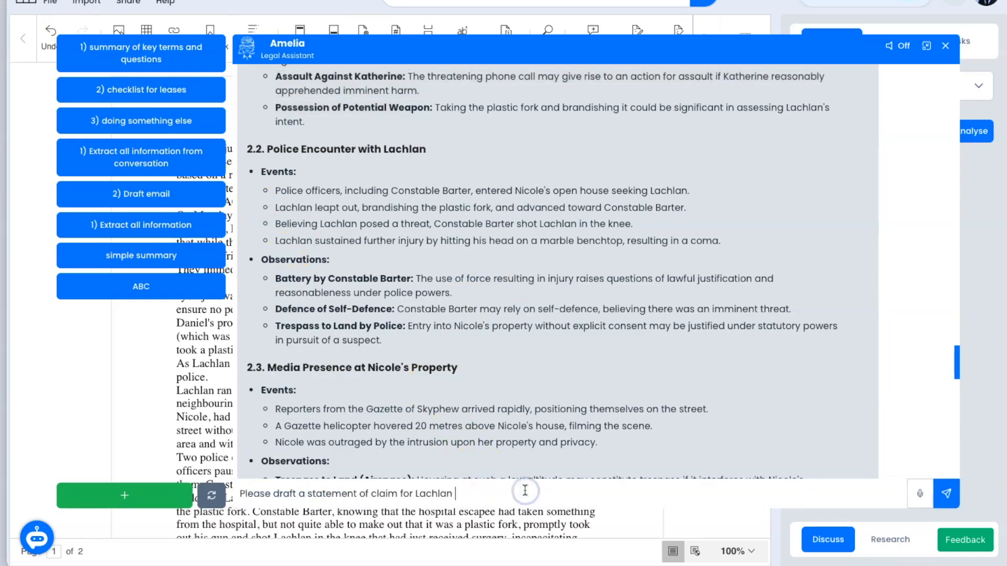
{"action": "key", "text": "Return"}
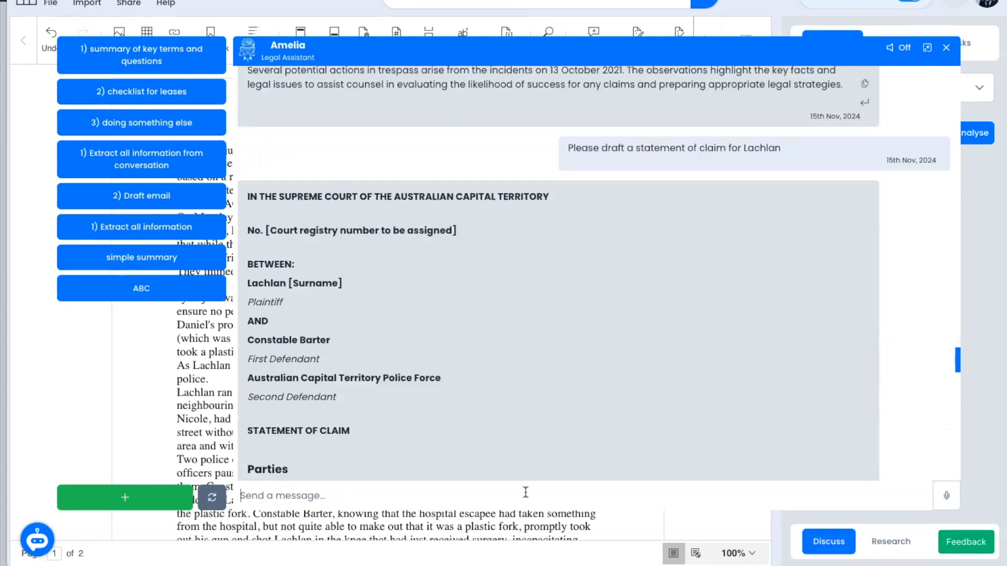
{"action": "left_click_drag", "start_coordinate": [344, 202], "coordinate": [287, 201]}
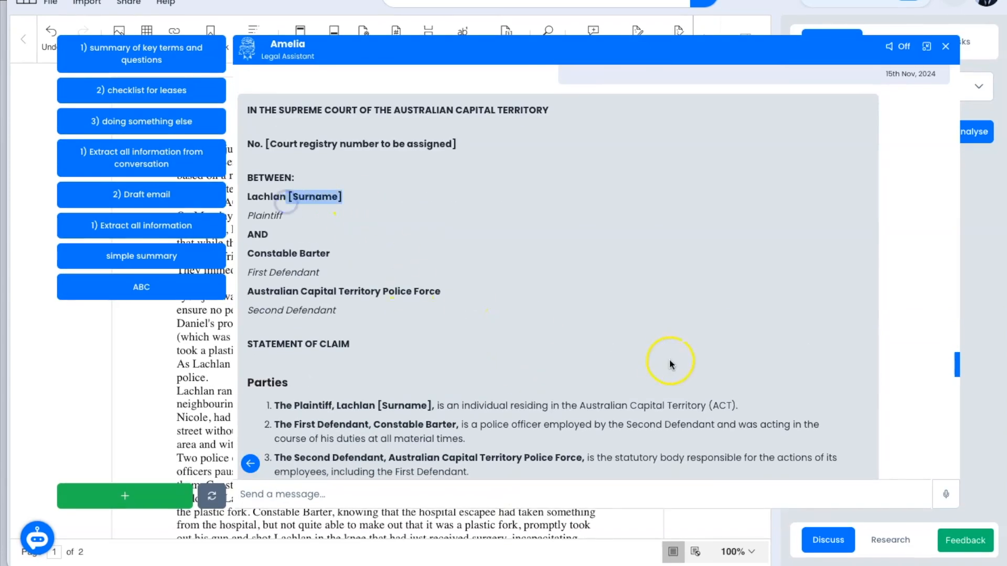
{"action": "scroll", "coordinate": [668, 364], "scroll_direction": "down", "scroll_amount": 3}
{"action": "scroll", "coordinate": [668, 363], "scroll_direction": "down", "scroll_amount": 6}
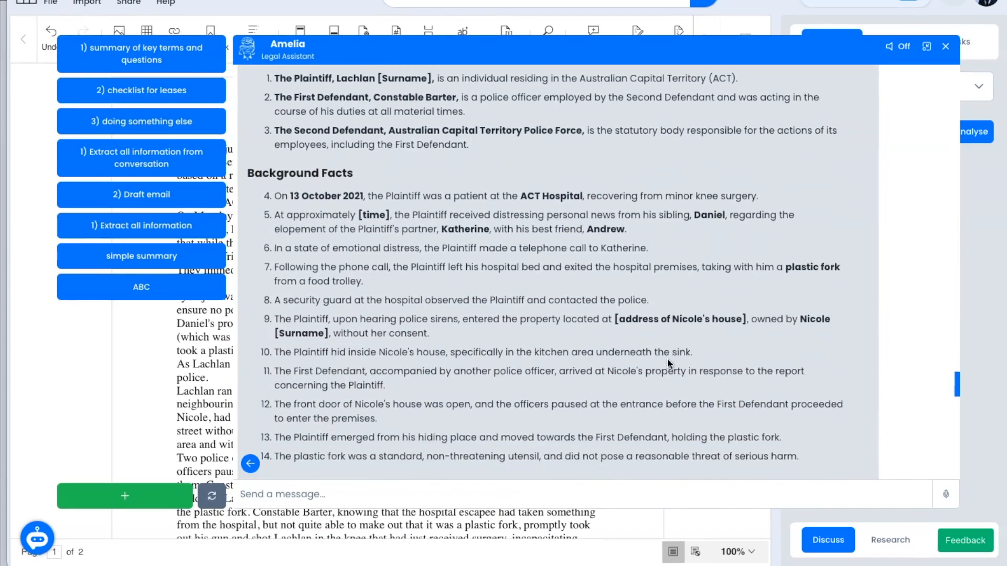
{"action": "scroll", "coordinate": [668, 363], "scroll_direction": "down", "scroll_amount": 8}
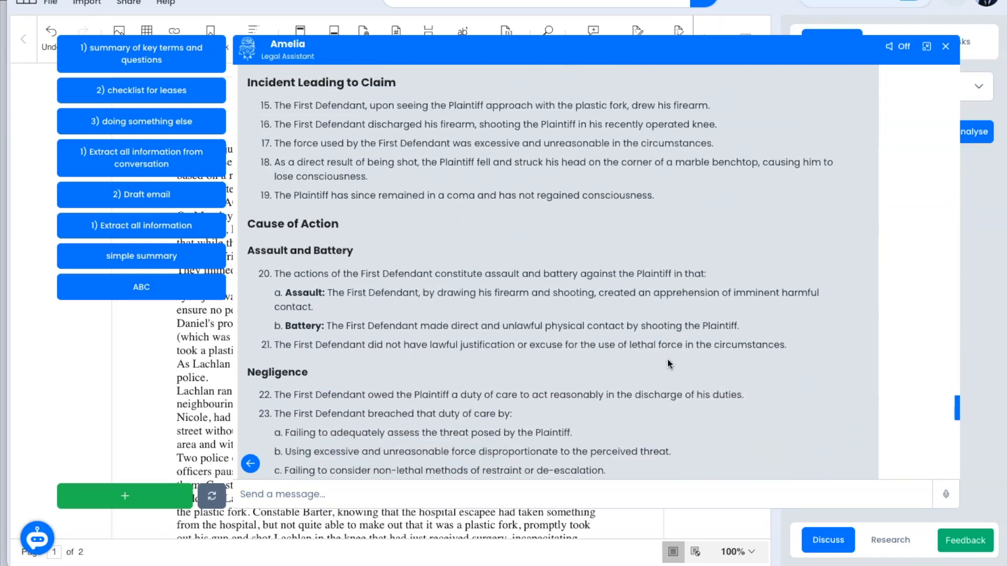
{"action": "scroll", "coordinate": [669, 363], "scroll_direction": "down", "scroll_amount": 7}
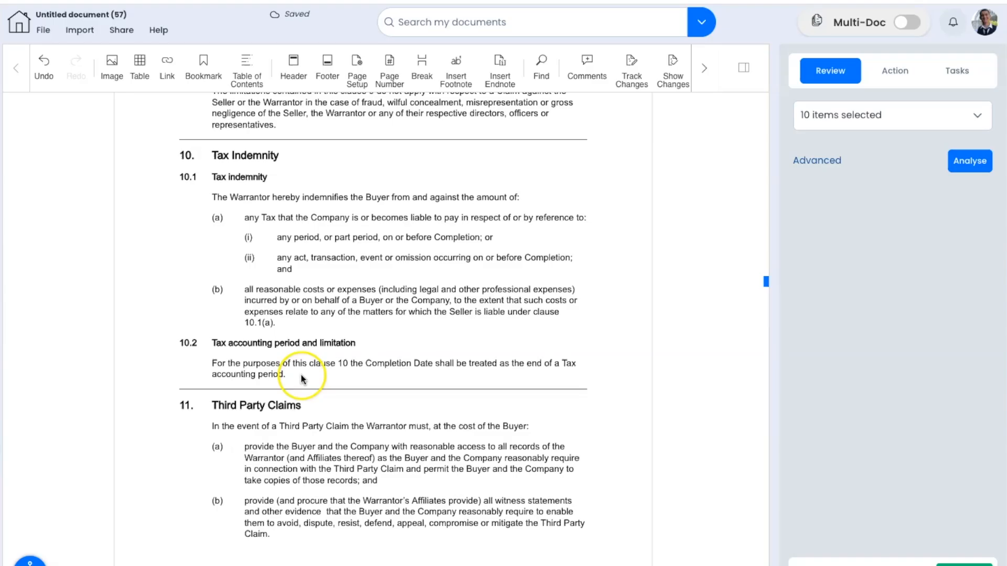
Step: Select clause 10 Tax Indemnity, ask the inline AI to explain it, then discard the explanation
{"action": "left_click_drag", "start_coordinate": [307, 376], "coordinate": [180, 153]}
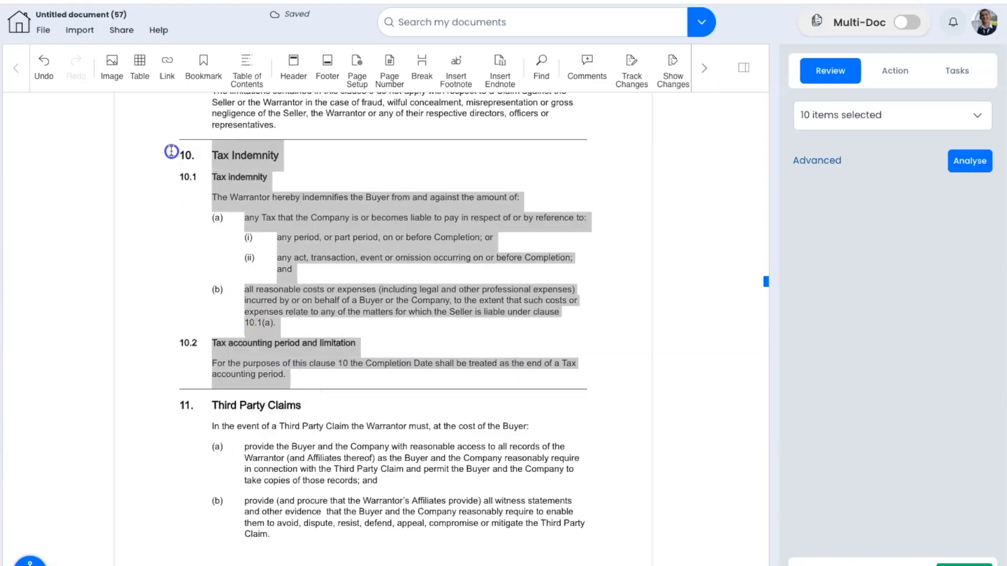
{"action": "right_click", "coordinate": [234, 157]}
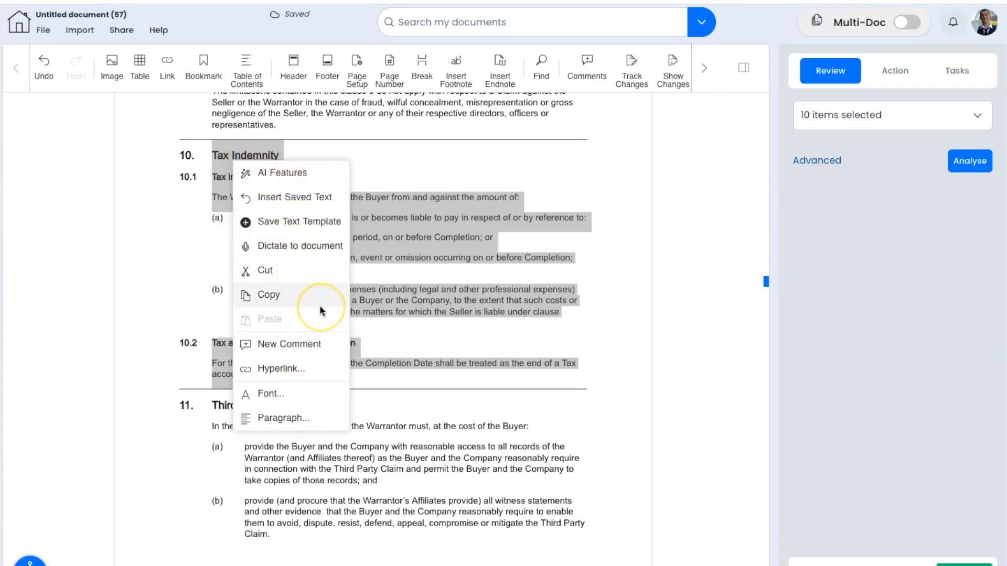
{"action": "left_click", "coordinate": [262, 175]}
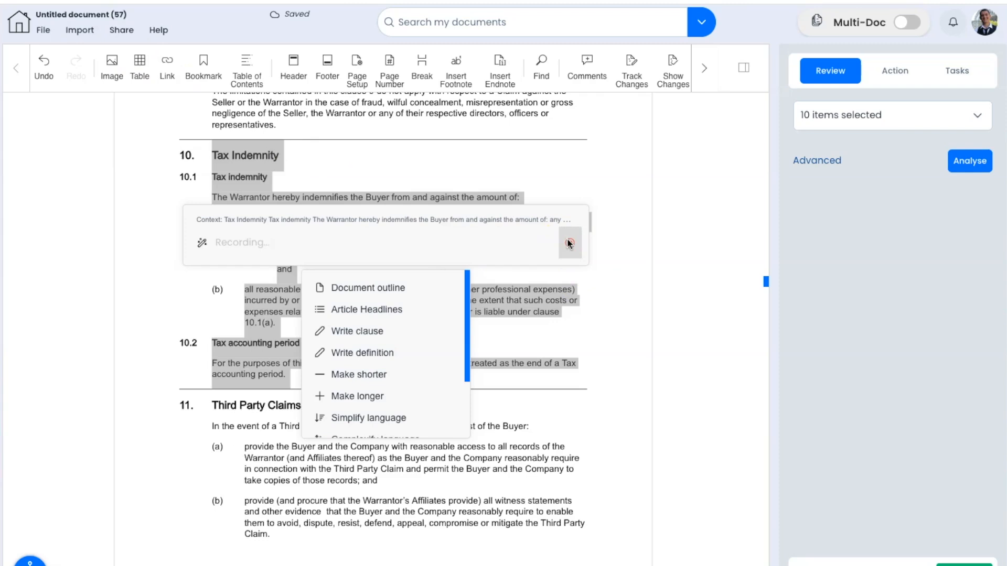
{"action": "left_click", "coordinate": [569, 243]}
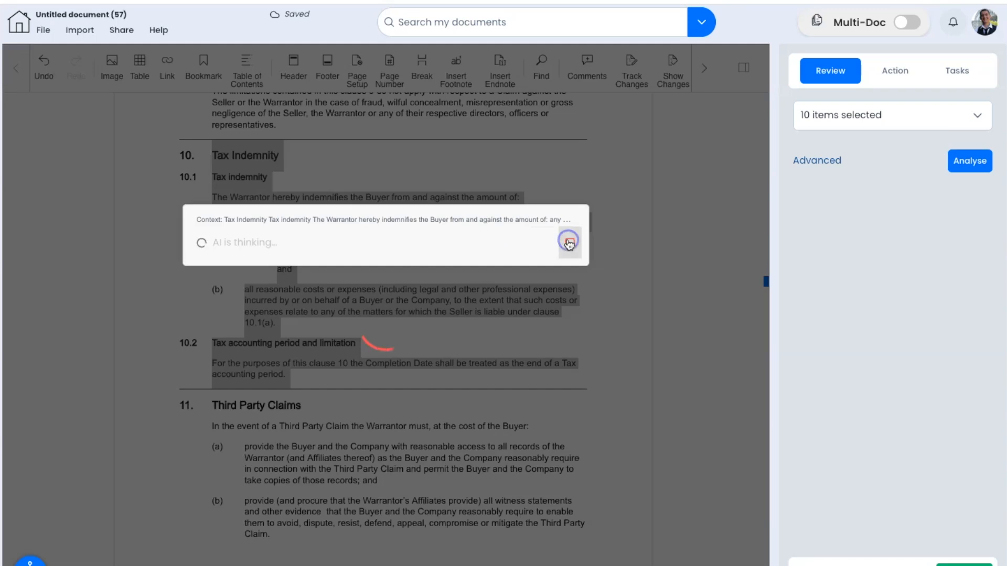
{"action": "scroll", "coordinate": [577, 247], "scroll_direction": "down", "scroll_amount": 3}
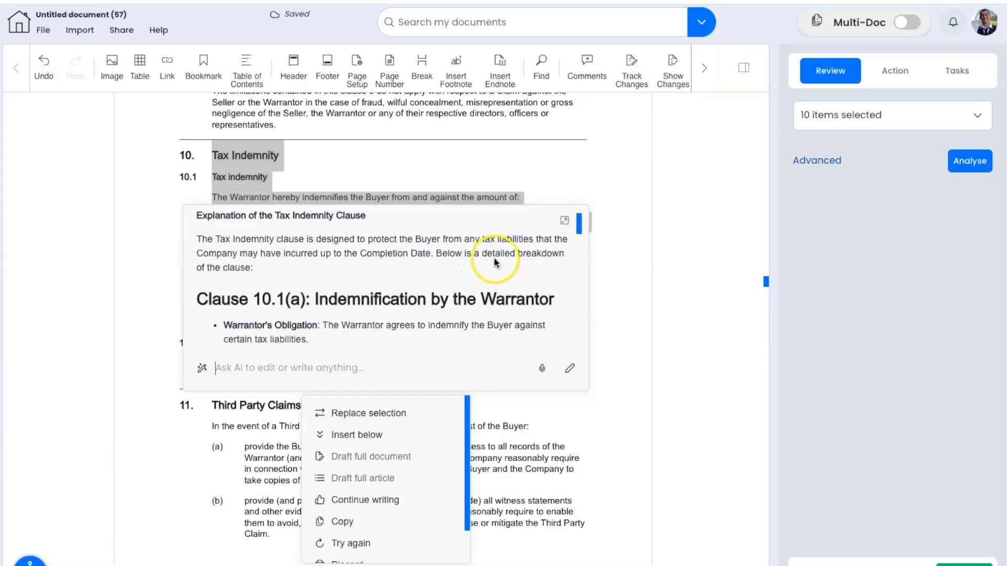
{"action": "scroll", "coordinate": [496, 262], "scroll_direction": "down", "scroll_amount": 10}
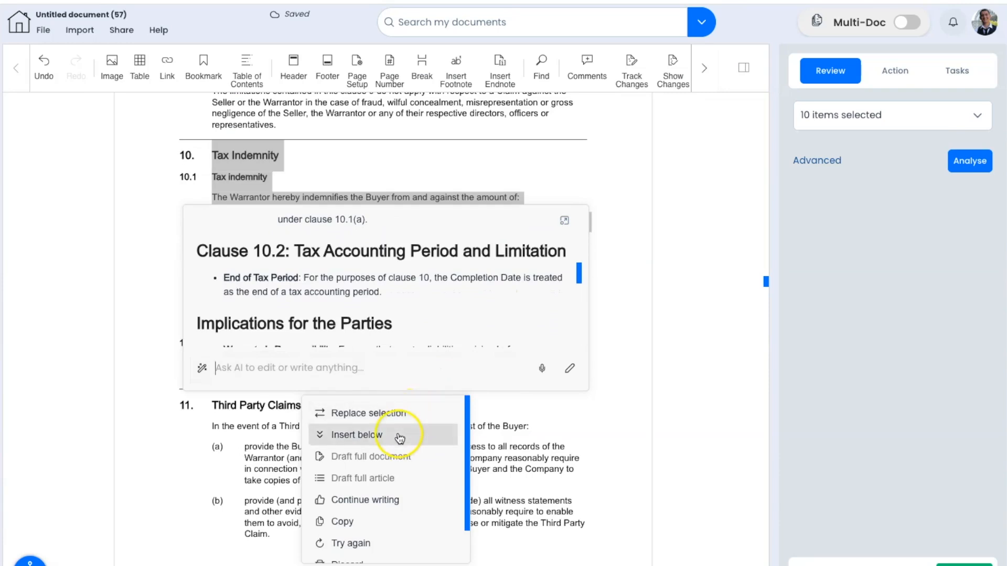
{"action": "scroll", "coordinate": [394, 500], "scroll_direction": "down", "scroll_amount": 1}
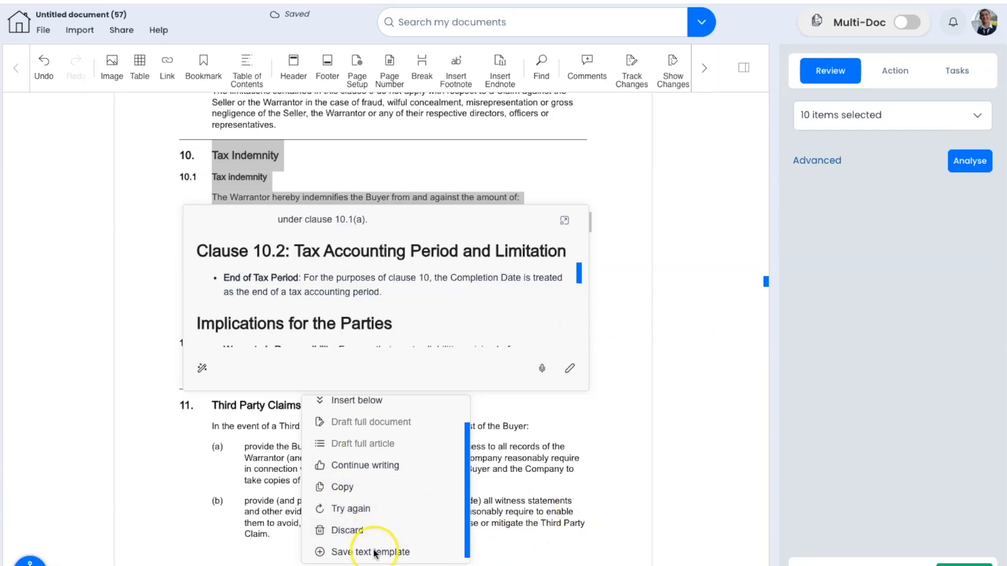
{"action": "left_click", "coordinate": [351, 531]}
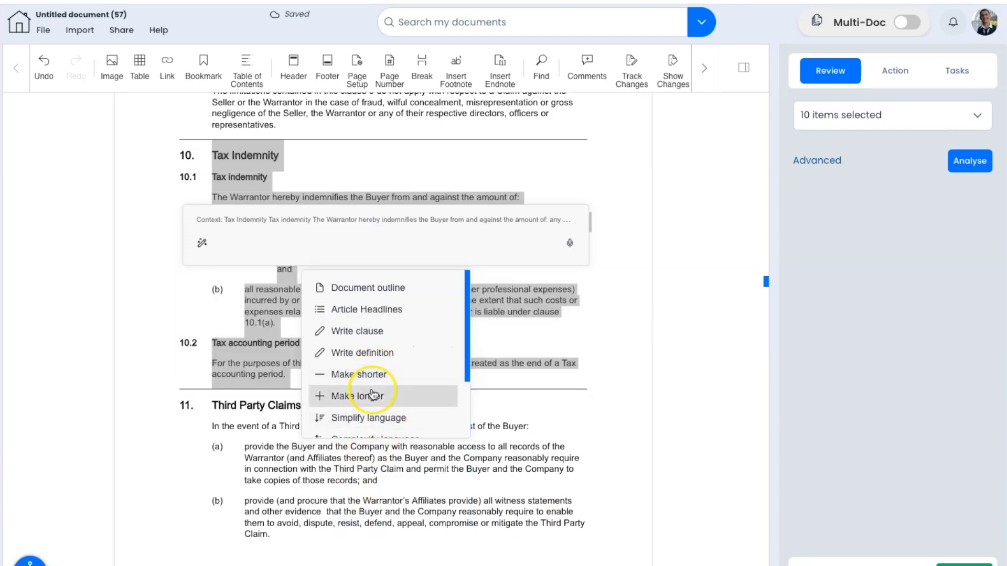
Step: Rewrite the Tax Indemnity clause with Complexify language and review the rewritten text
{"action": "scroll", "coordinate": [389, 421], "scroll_direction": "down", "scroll_amount": 2}
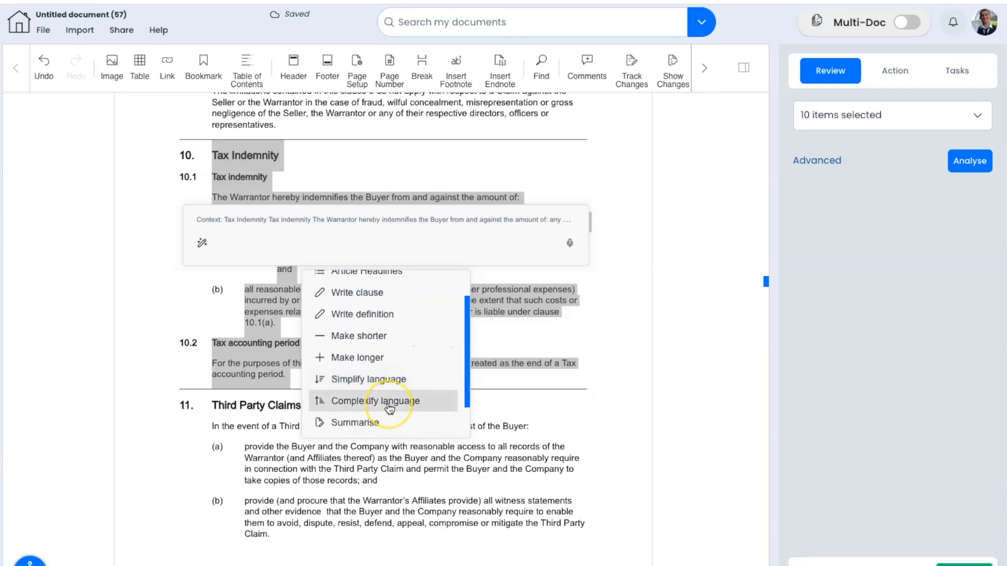
{"action": "left_click", "coordinate": [389, 407]}
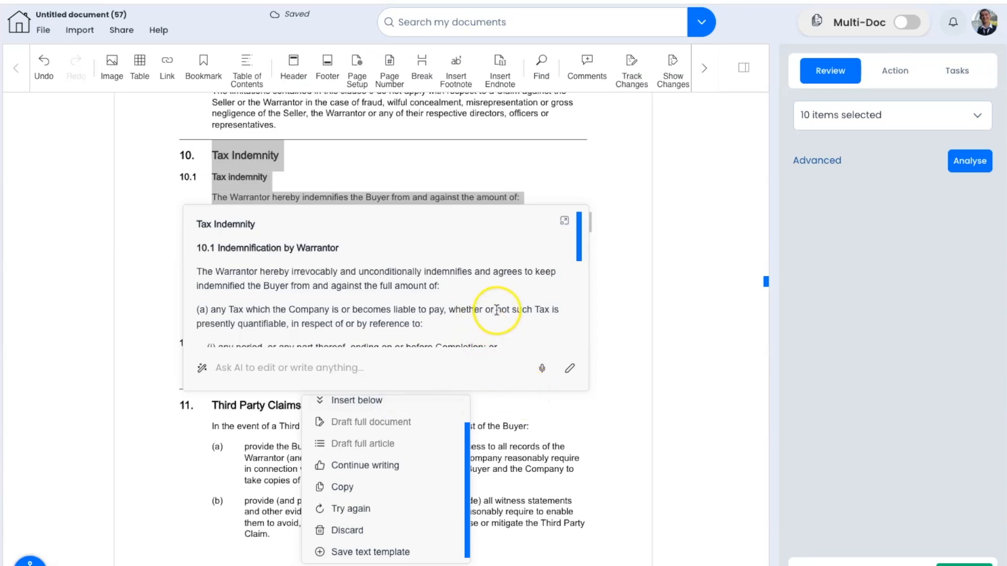
{"action": "scroll", "coordinate": [538, 273], "scroll_direction": "down", "scroll_amount": 2}
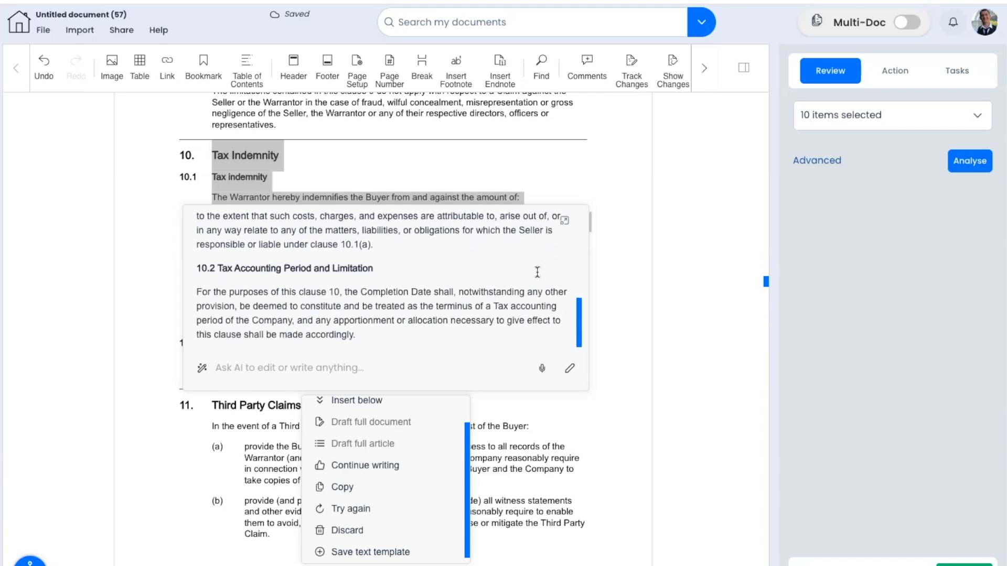
{"action": "left_click", "coordinate": [570, 242]}
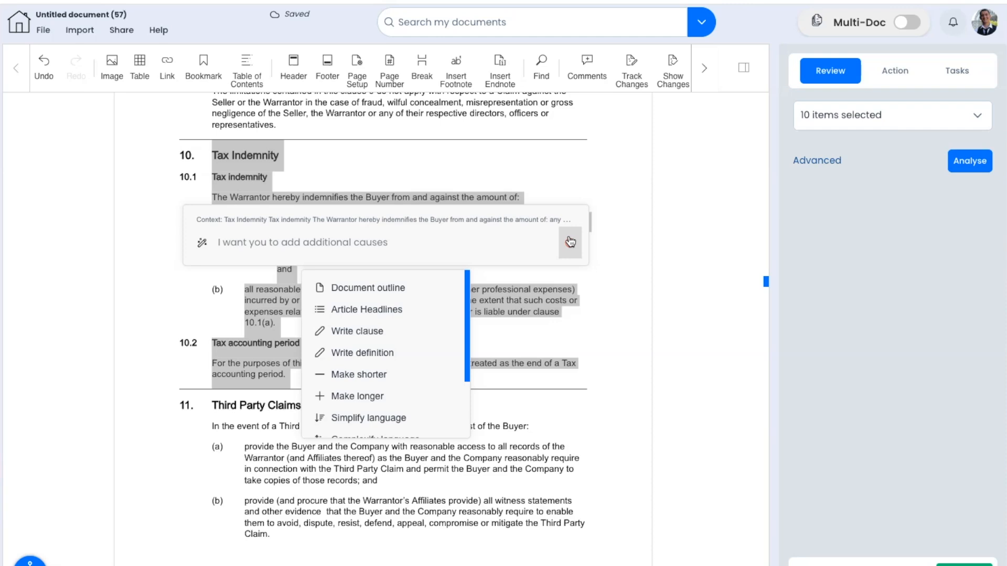
Step: Request a 30-day notice period and four-year limitation period, and insert the result below clause 10
{"action": "type", "text": "One for"}
{"action": "key", "text": "ctrl+v"}
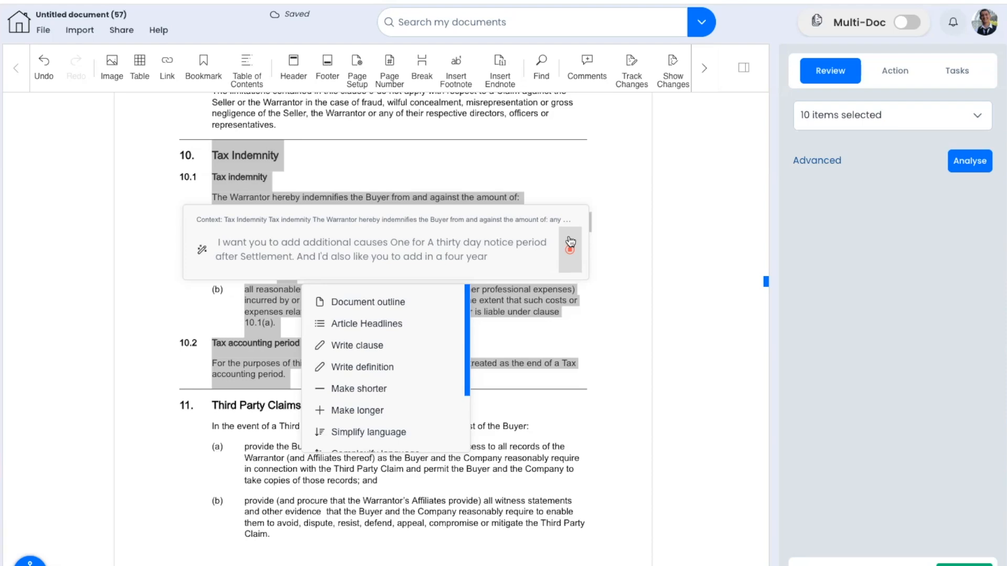
{"action": "left_click", "coordinate": [570, 242]}
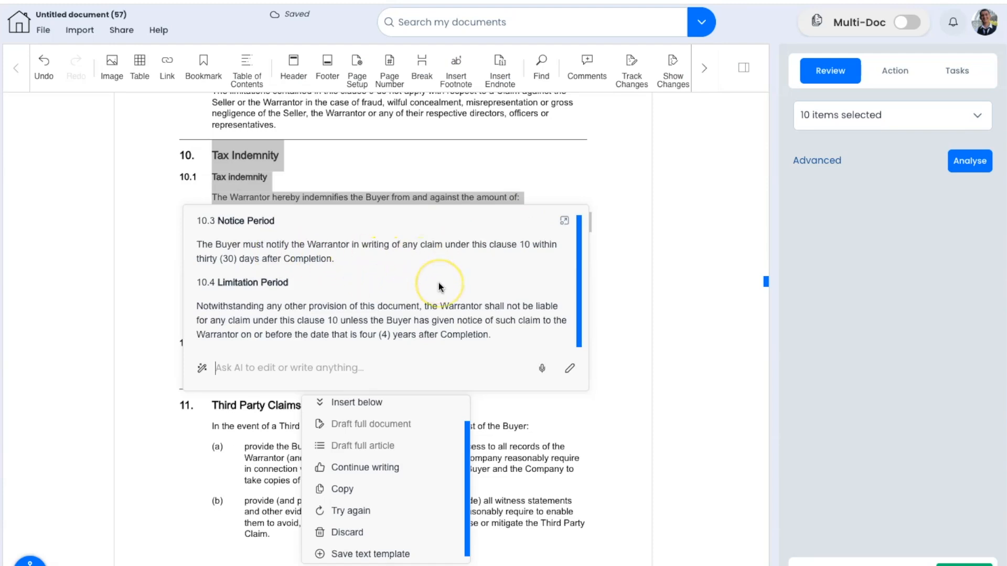
{"action": "left_click", "coordinate": [382, 437]}
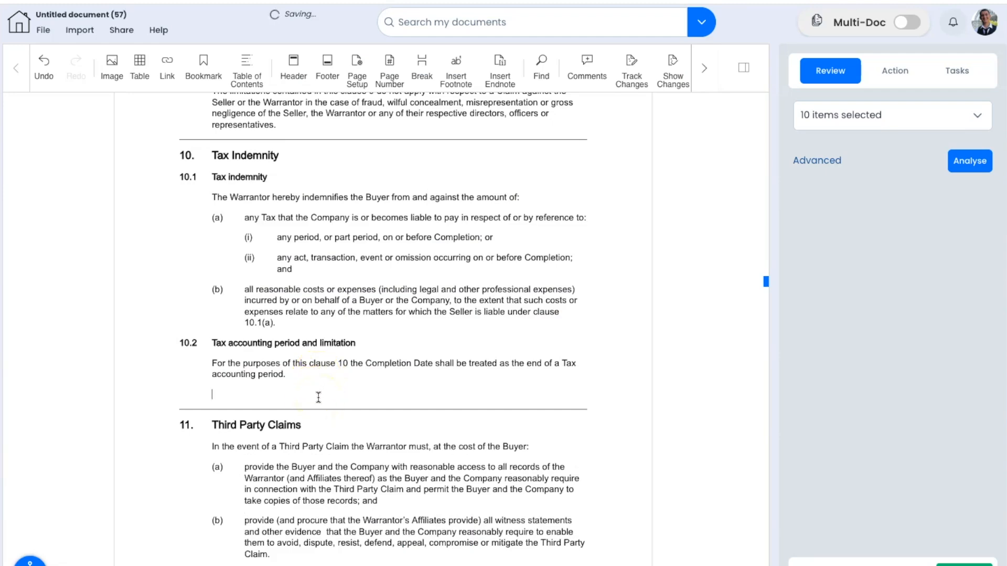
Step: Add clause 10.1(c): 'The buyer has Up to thirty days, To notify the warren, after becoming aware of Any potential claim'
{"action": "left_click", "coordinate": [296, 322]}
{"action": "key", "text": "Return"}
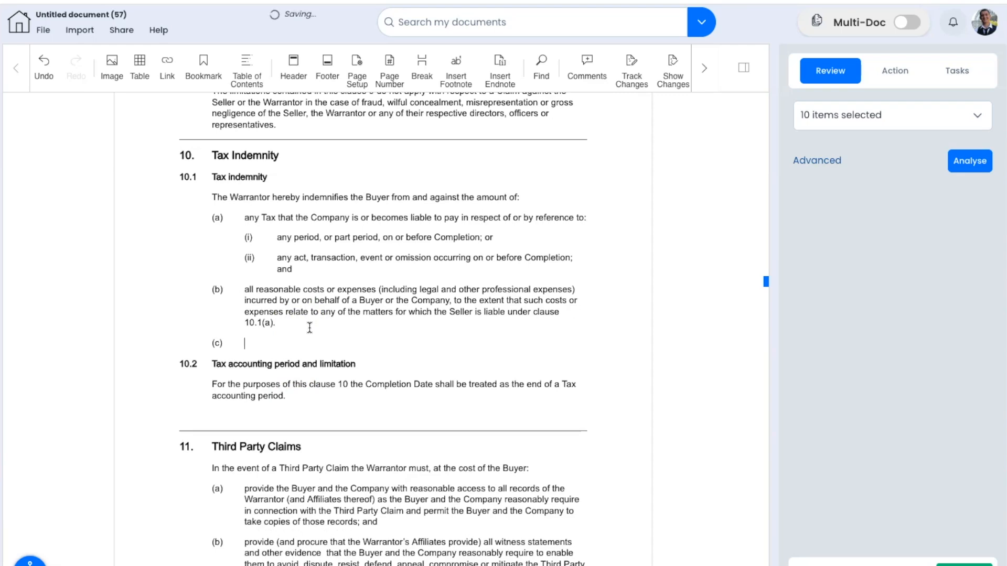
{"action": "left_click", "coordinate": [478, 344]}
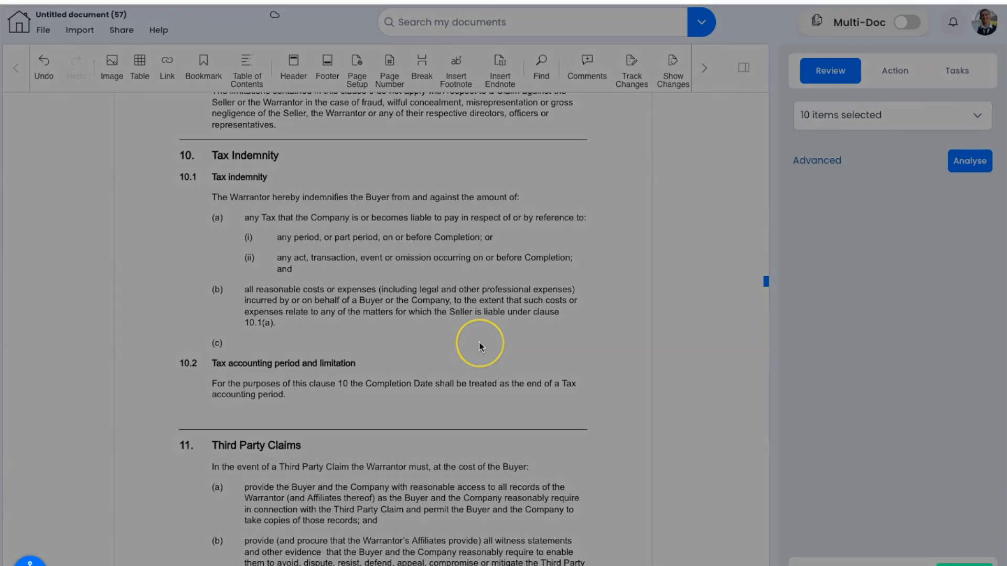
{"action": "type", "text": "The buyer has"}
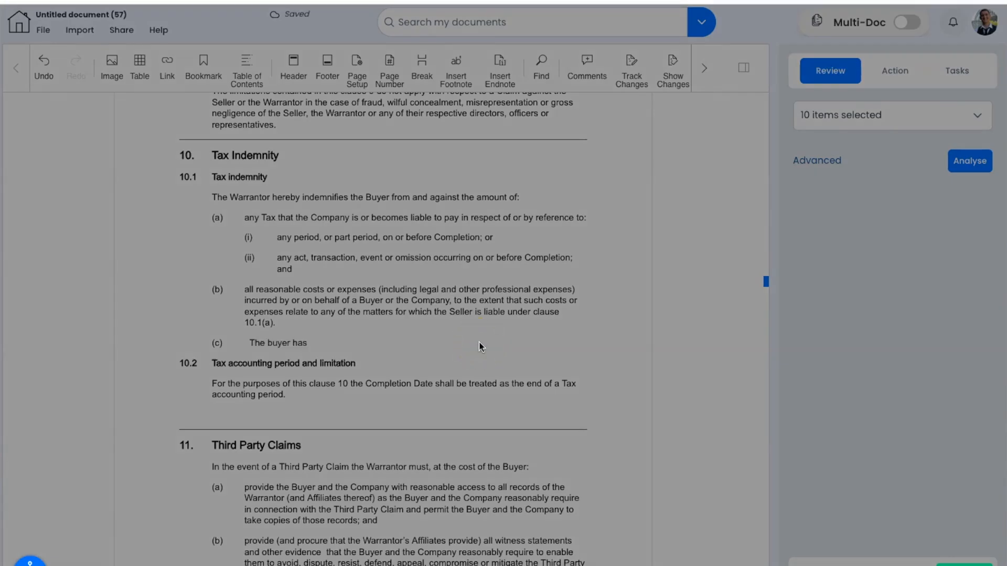
{"action": "type", "text": " Up to thirty days, To notify the warren,"}
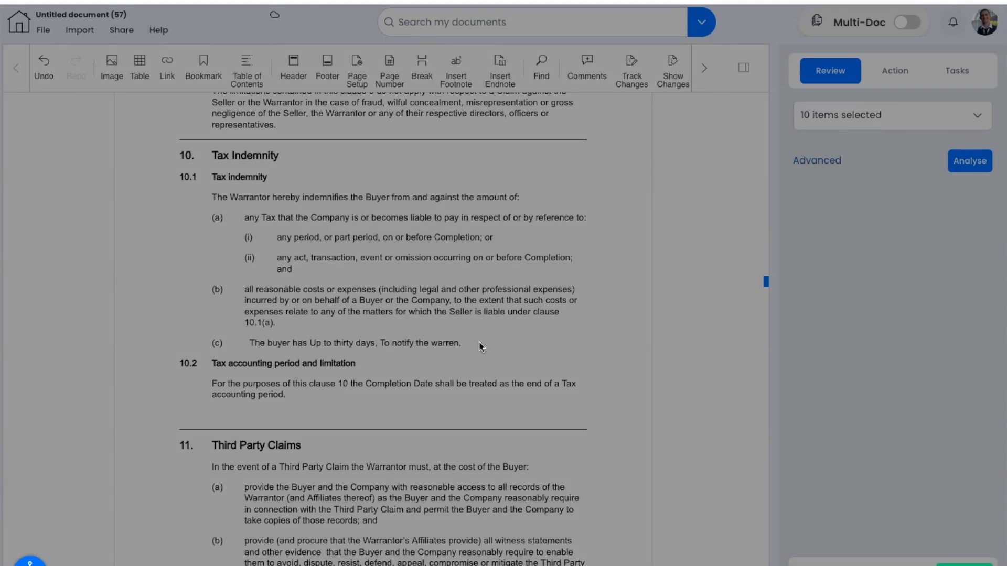
{"action": "type", "text": " after becoming aware of Any potential claim"}
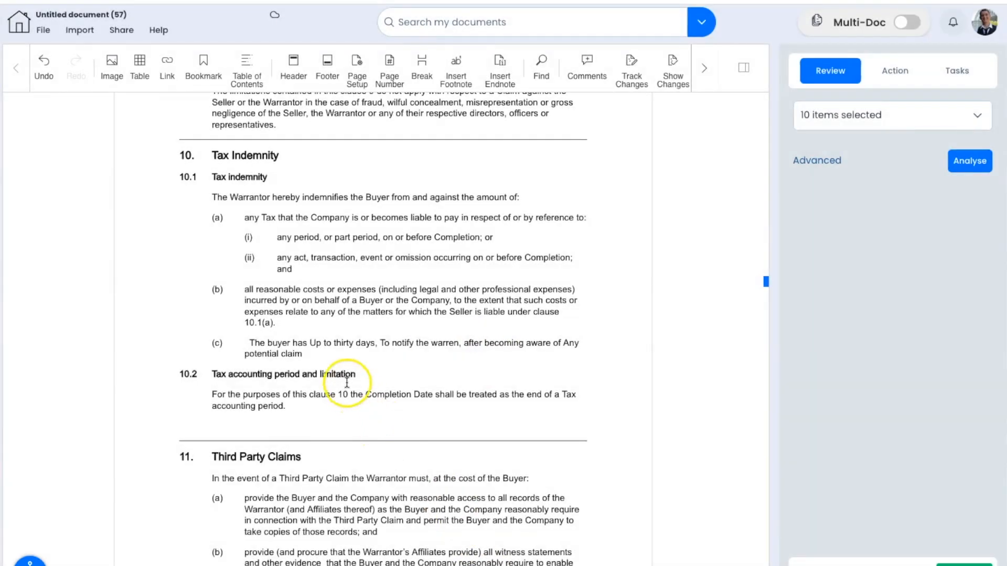
{"action": "left_click_drag", "start_coordinate": [320, 353], "coordinate": [247, 346]}
{"action": "right_click", "coordinate": [256, 348]}
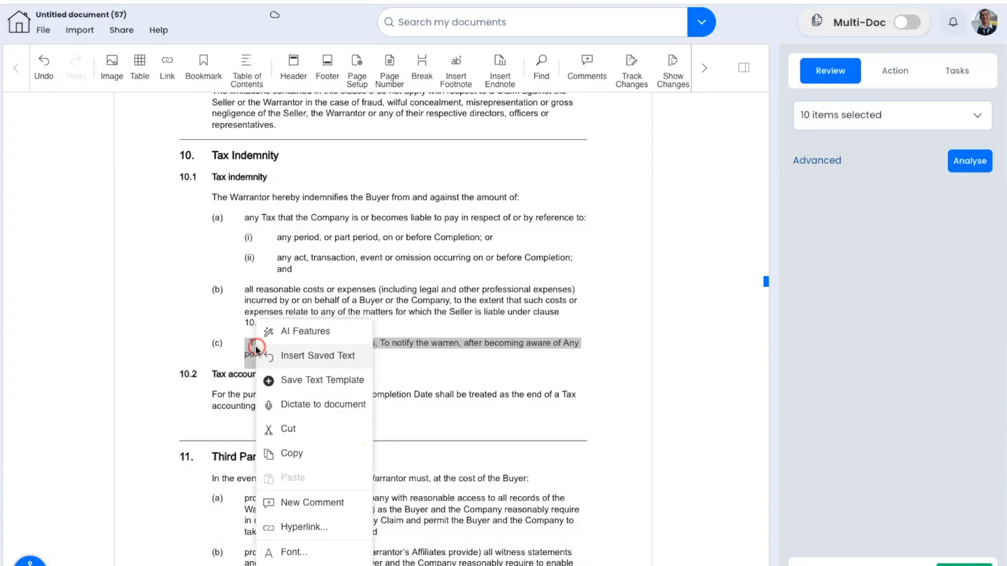
Step: Have the AI make 10.1(c) more robust, replace it with the Notification of Claims text, and select the duplicate label
{"action": "left_click", "coordinate": [292, 332]}
{"action": "left_click", "coordinate": [570, 243]}
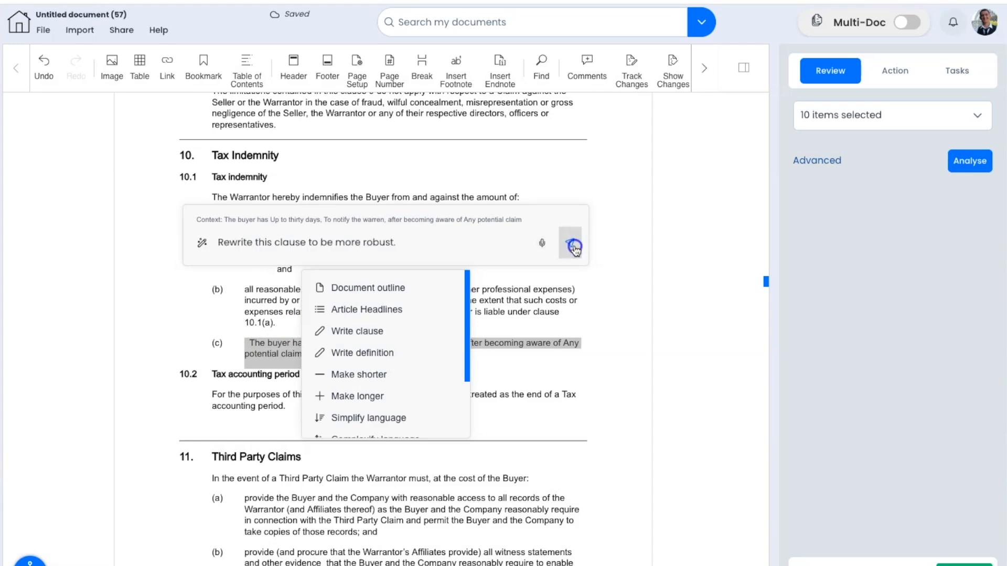
{"action": "left_click", "coordinate": [573, 248]}
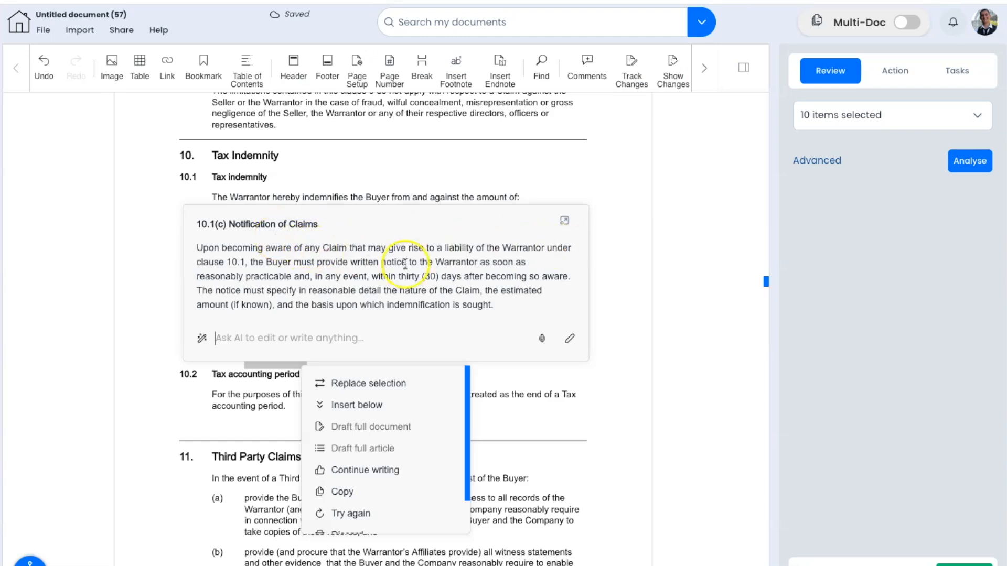
{"action": "left_click", "coordinate": [358, 388]}
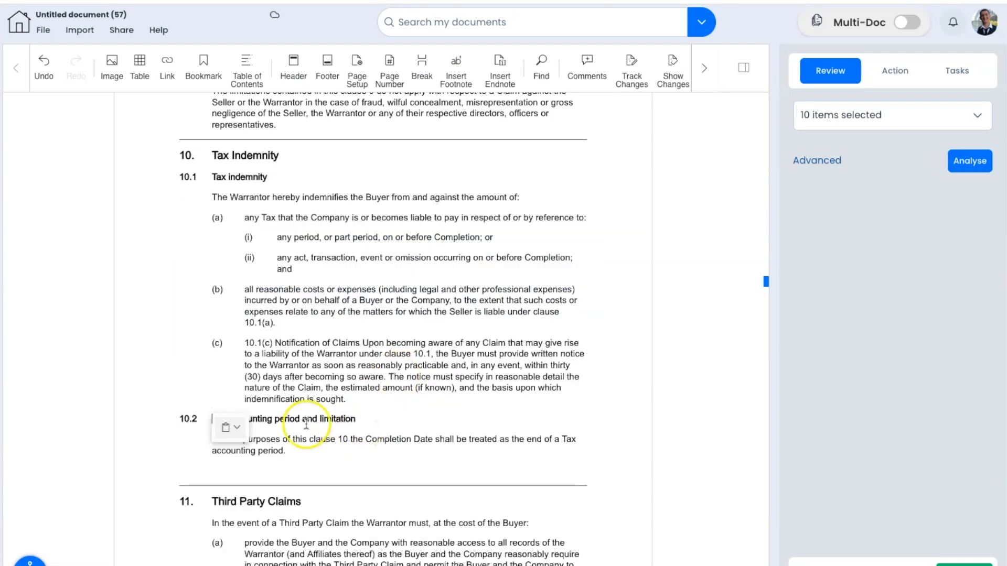
{"action": "double_click", "coordinate": [262, 344]}
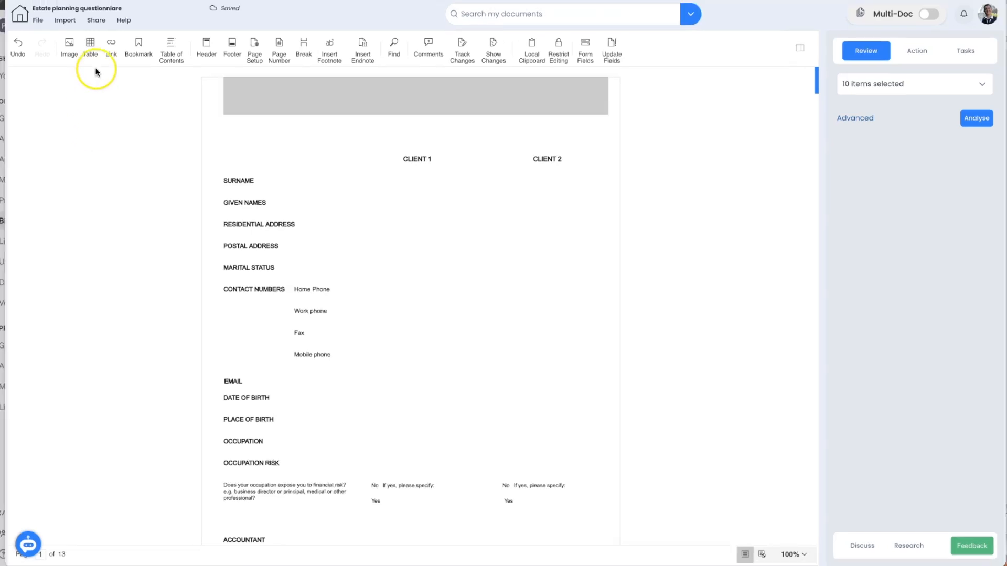
Step: Create a new password-protected share link for the questionnaire, named for the recipient, with editing allowed
{"action": "left_click", "coordinate": [96, 16]}
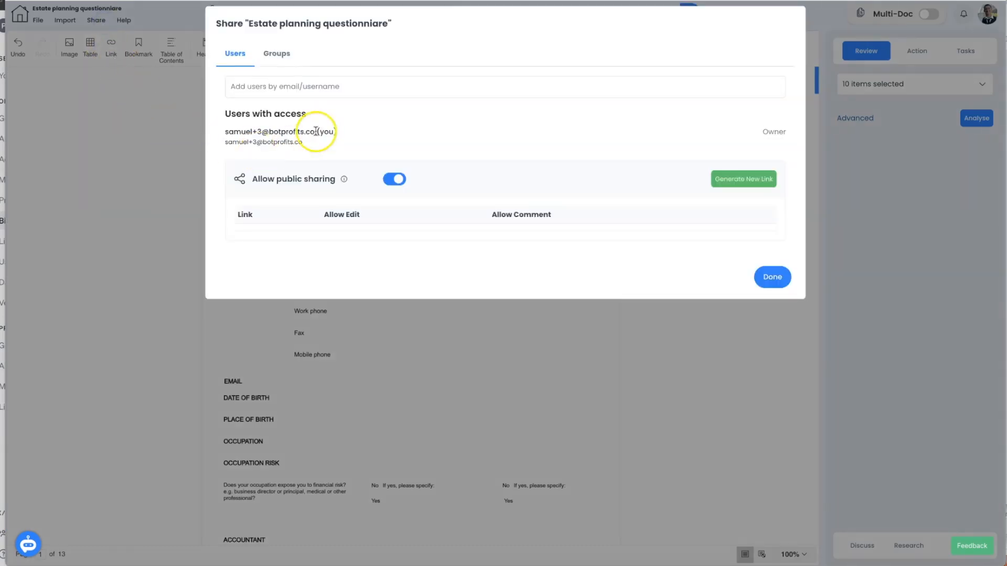
{"action": "left_click", "coordinate": [729, 181]}
{"action": "left_click", "coordinate": [414, 89]}
{"action": "type", "text": "Sally"}
{"action": "left_click", "coordinate": [388, 190]}
{"action": "left_click", "coordinate": [682, 137]}
{"action": "left_click", "coordinate": [453, 197]}
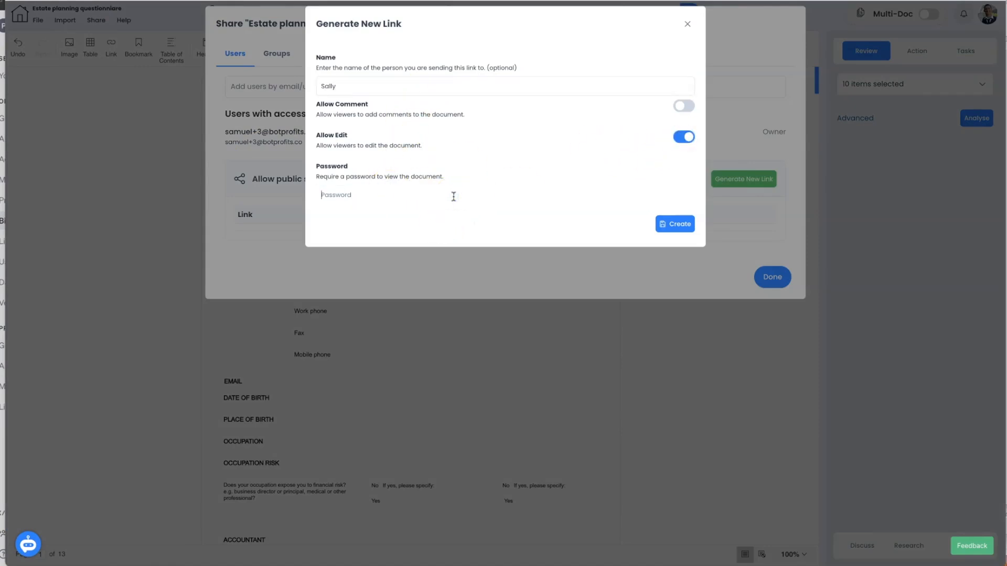
{"action": "type", "text": "*********"}
{"action": "left_click", "coordinate": [667, 222]}
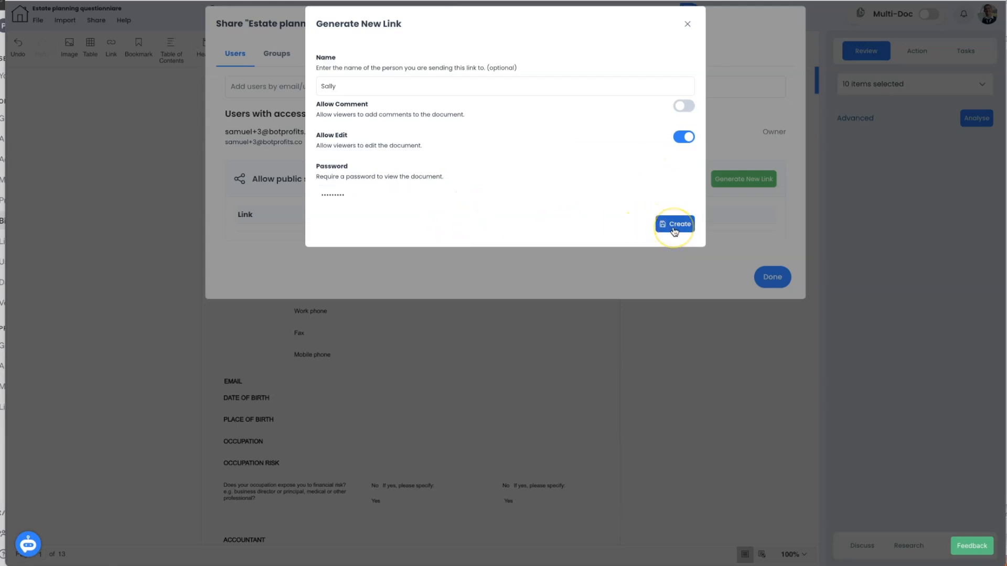
{"action": "left_click", "coordinate": [675, 230]}
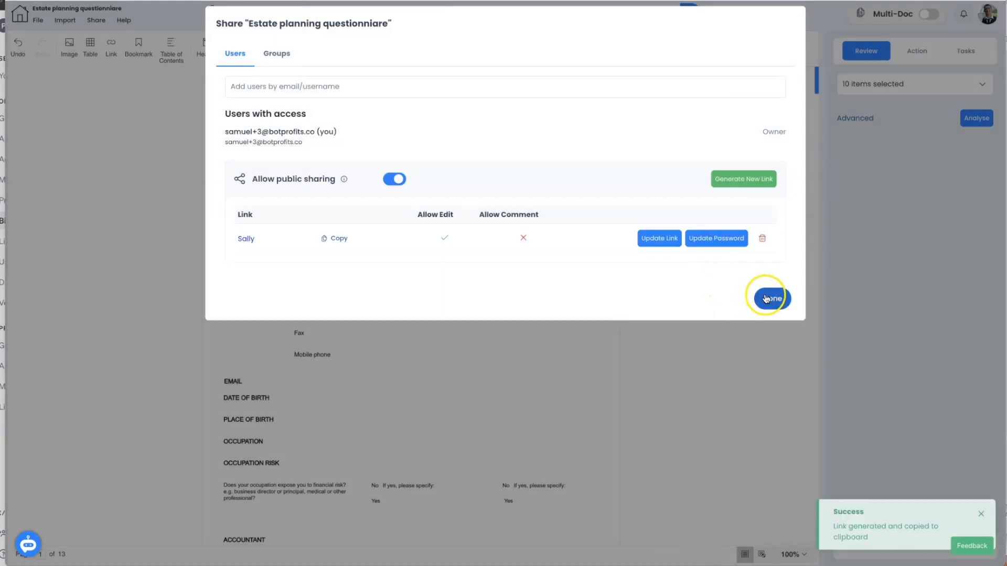
{"action": "left_click", "coordinate": [771, 298]}
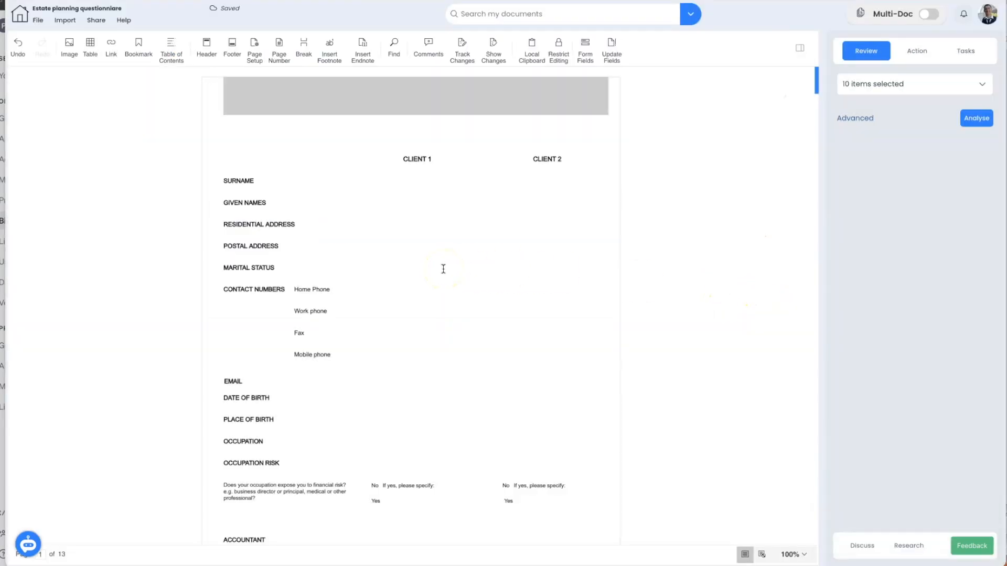
Step: Start a new blank document, Untitled document (347), replacing the questionnaire
{"action": "left_click", "coordinate": [270, 145]}
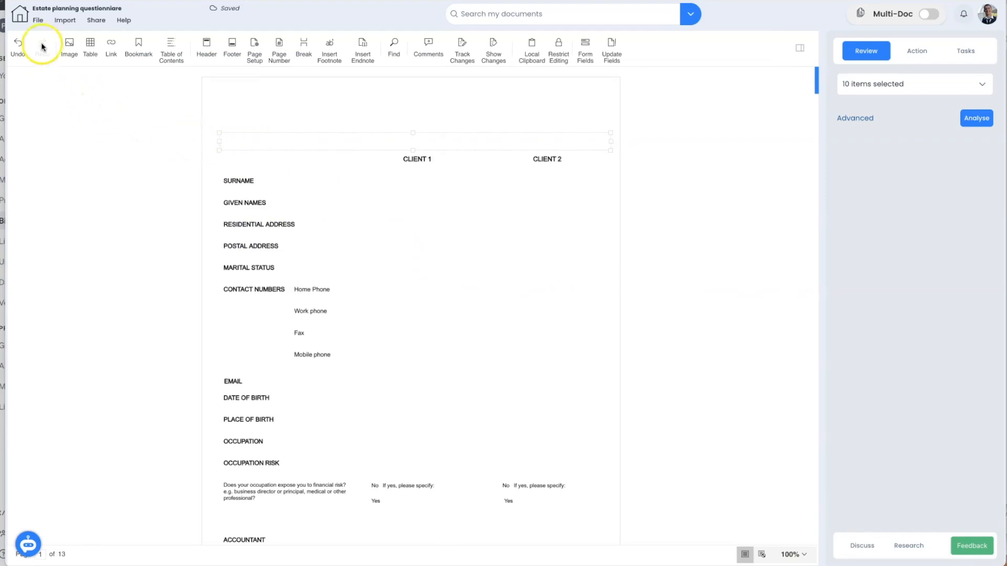
{"action": "left_click", "coordinate": [38, 21]}
{"action": "left_click", "coordinate": [53, 33]}
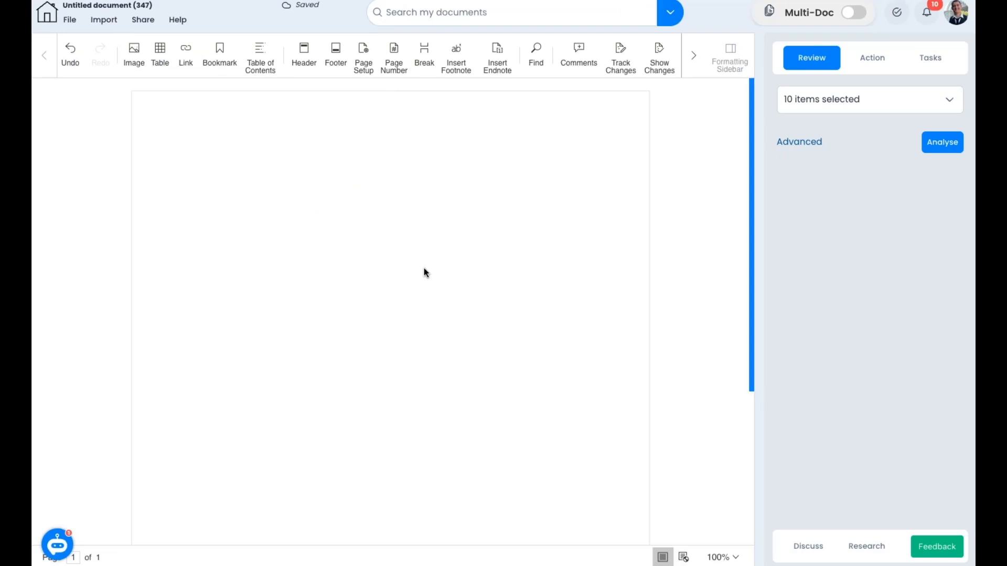
Step: Enter the title 'joint venture agreement', then paste the party details and 60/40 profit split terms
{"action": "type", "text": "joint venture agreement"}
{"action": "key", "text": "Return"}
{"action": "key", "text": "ctrl+v"}
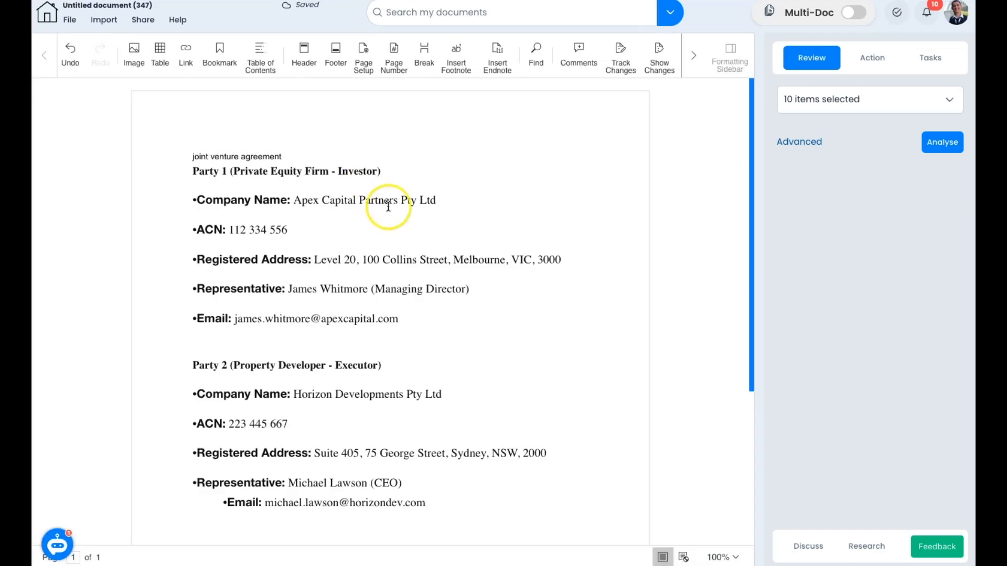
{"action": "key", "text": "Return"}
{"action": "key", "text": "Return"}
{"action": "type", "text": "terms: 60/40 profit split in favour of the developer"}
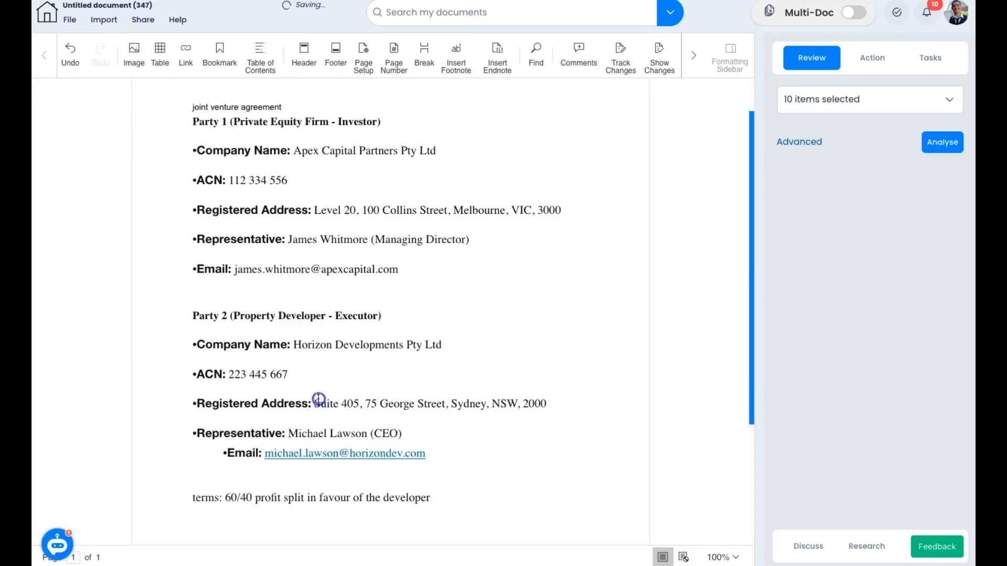
Step: Have the AI generate a Document outline of a joint venture agreement from all the text
{"action": "key", "text": "ctrl+a"}
{"action": "right_click", "coordinate": [274, 211]}
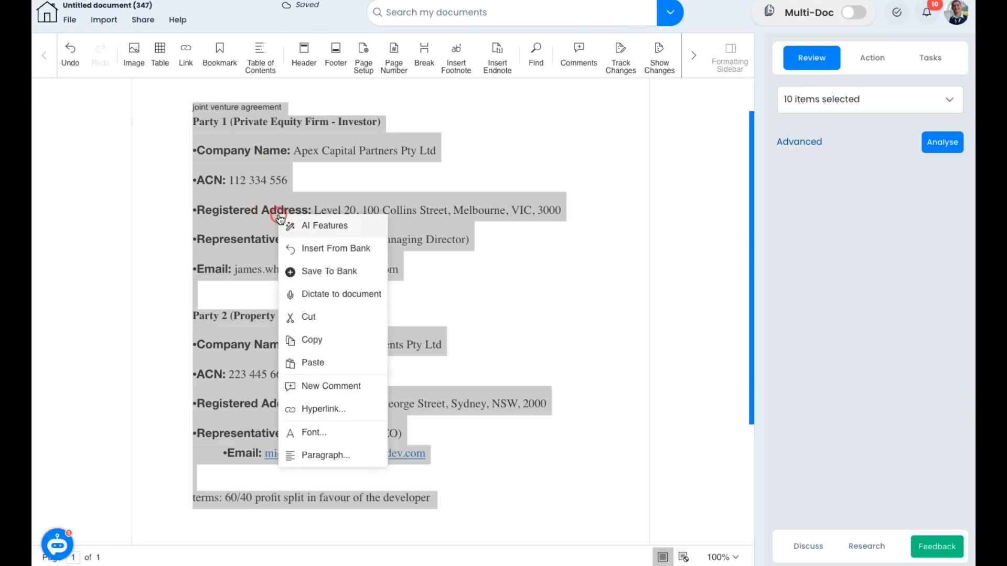
{"action": "left_click", "coordinate": [347, 227]}
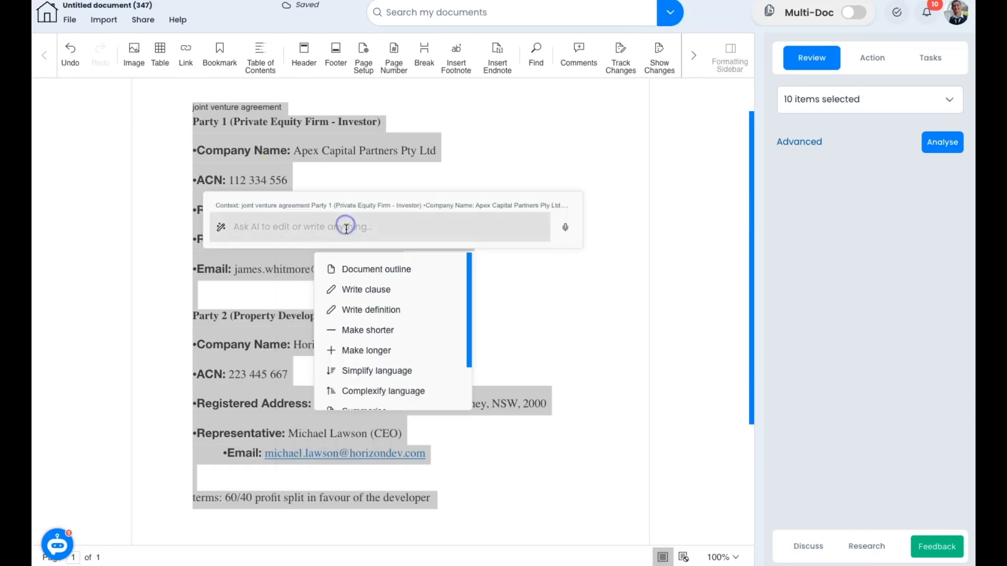
{"action": "left_click", "coordinate": [372, 268]}
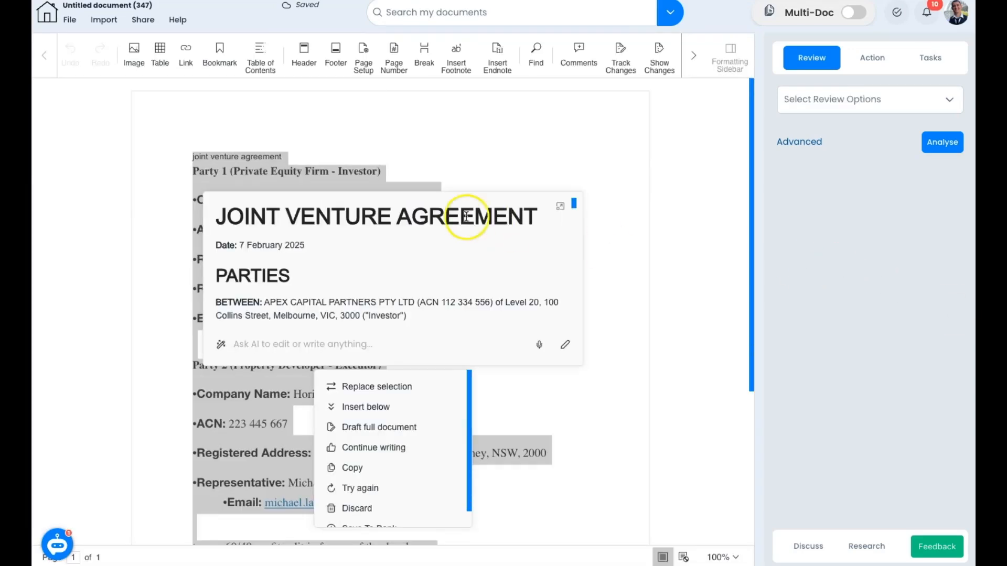
Step: Expand the AI's agreement outline to full screen and scroll down through it
{"action": "left_click", "coordinate": [558, 215]}
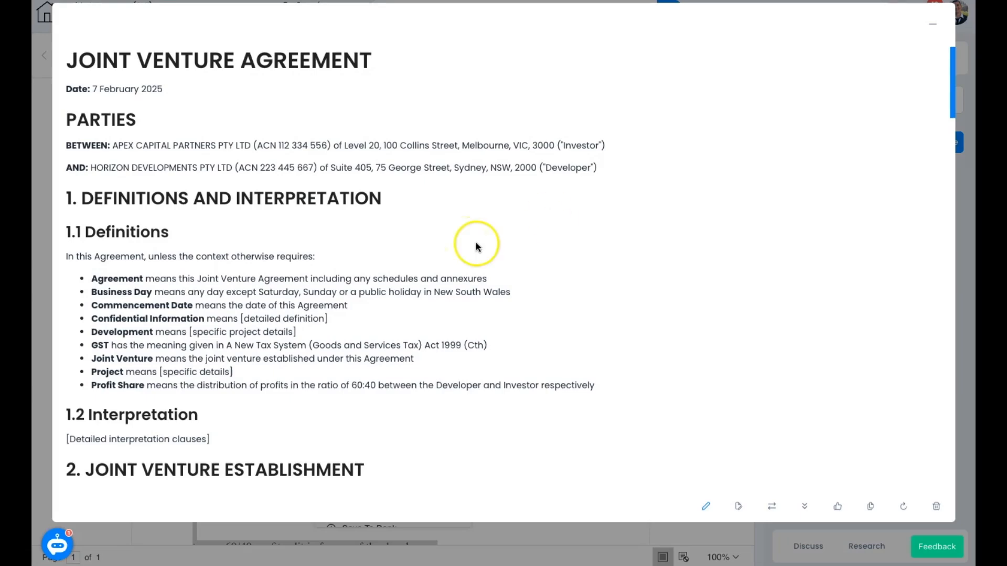
{"action": "scroll", "coordinate": [561, 249], "scroll_direction": "down", "scroll_amount": 6}
{"action": "scroll", "coordinate": [560, 251], "scroll_direction": "down", "scroll_amount": 8}
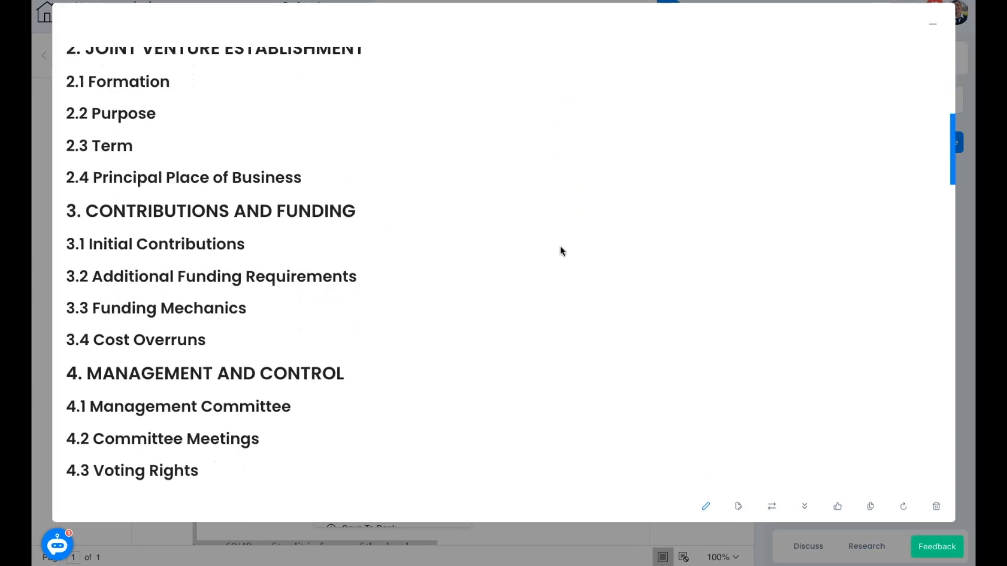
{"action": "scroll", "coordinate": [559, 252], "scroll_direction": "down", "scroll_amount": 3}
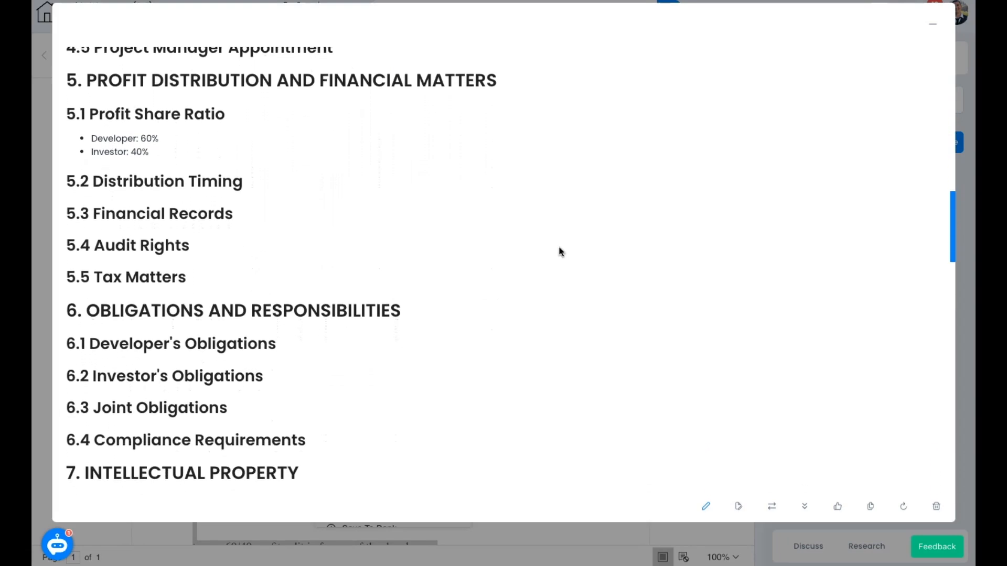
Step: Edit the Profit Share ratio from 60:40 to 65:35 and draft the full agreement
{"action": "left_click", "coordinate": [706, 505]}
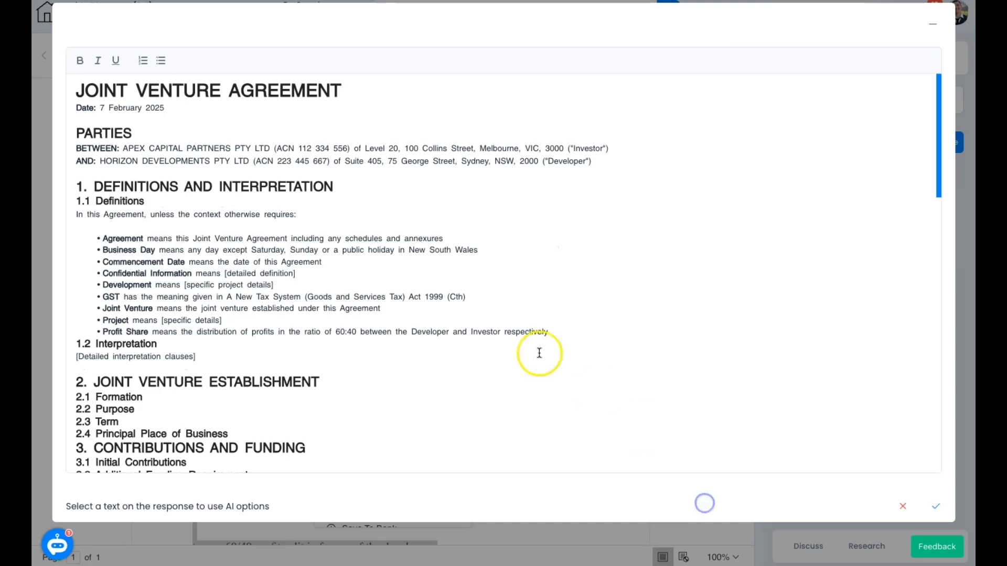
{"action": "left_click", "coordinate": [341, 335]}
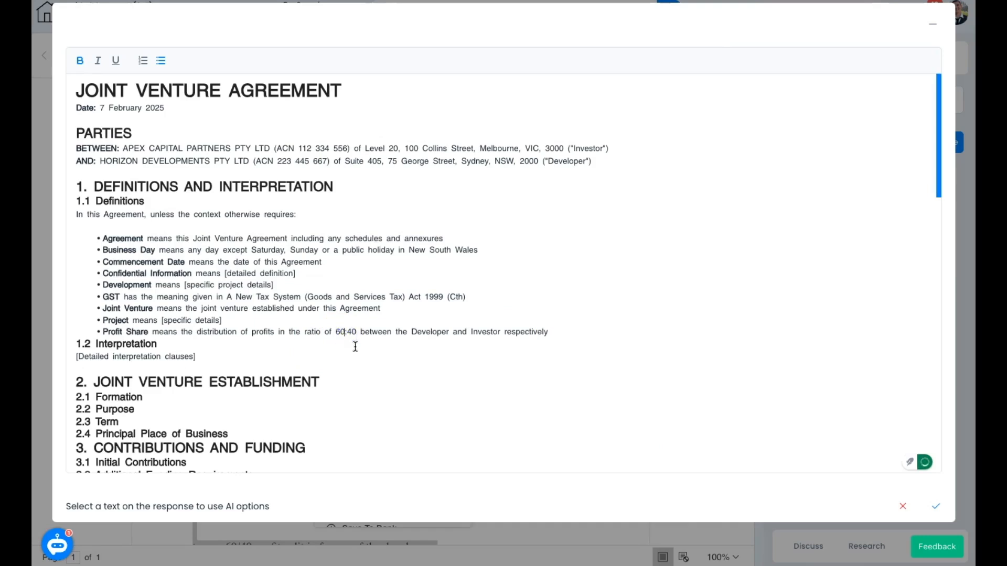
{"action": "key", "text": "BackSpace"}
{"action": "type", "text": "5"}
{"action": "key", "text": "BackSpace"}
{"action": "key", "text": "BackSpace"}
{"action": "type", "text": "35"}
{"action": "left_click", "coordinate": [935, 506]}
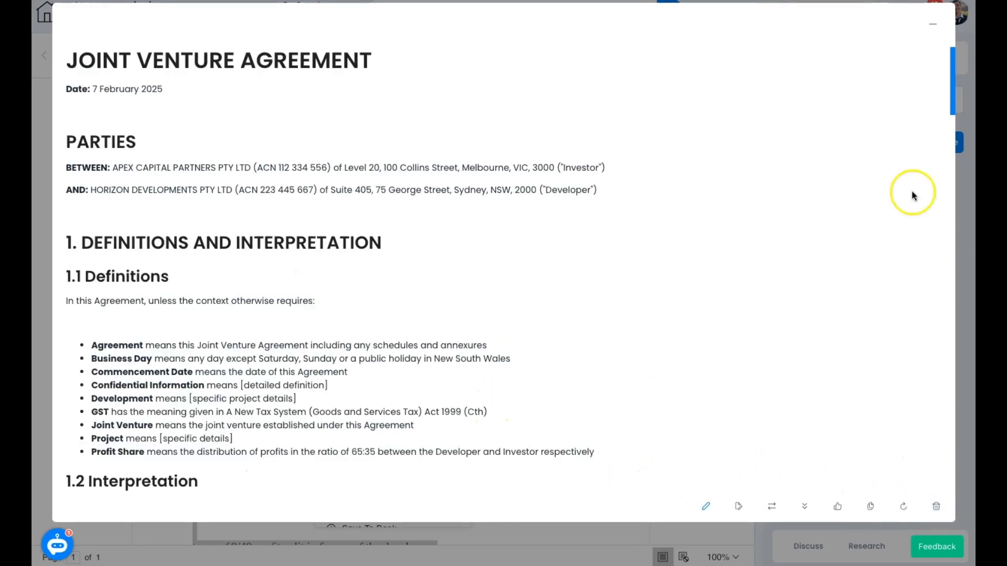
{"action": "left_click", "coordinate": [739, 508]}
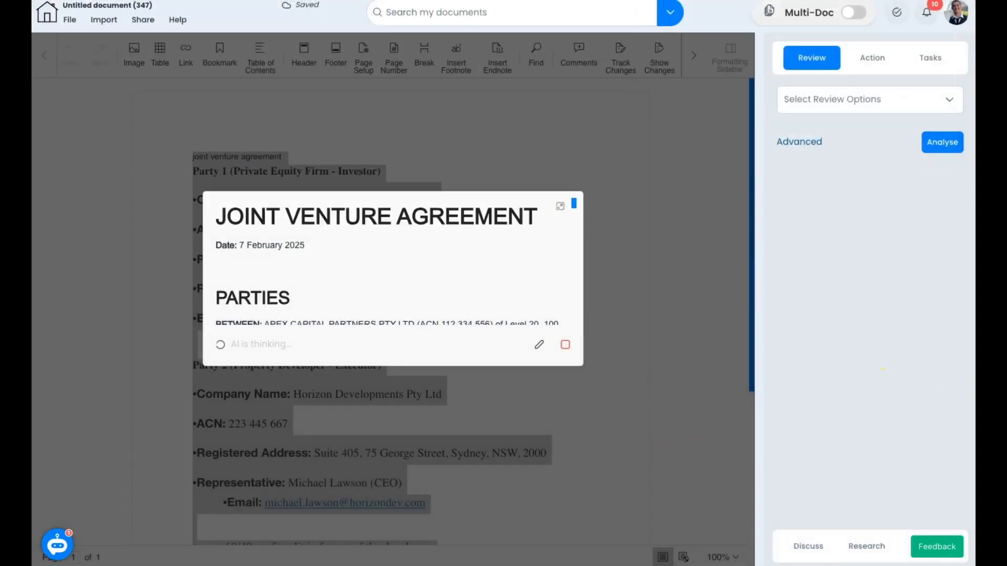
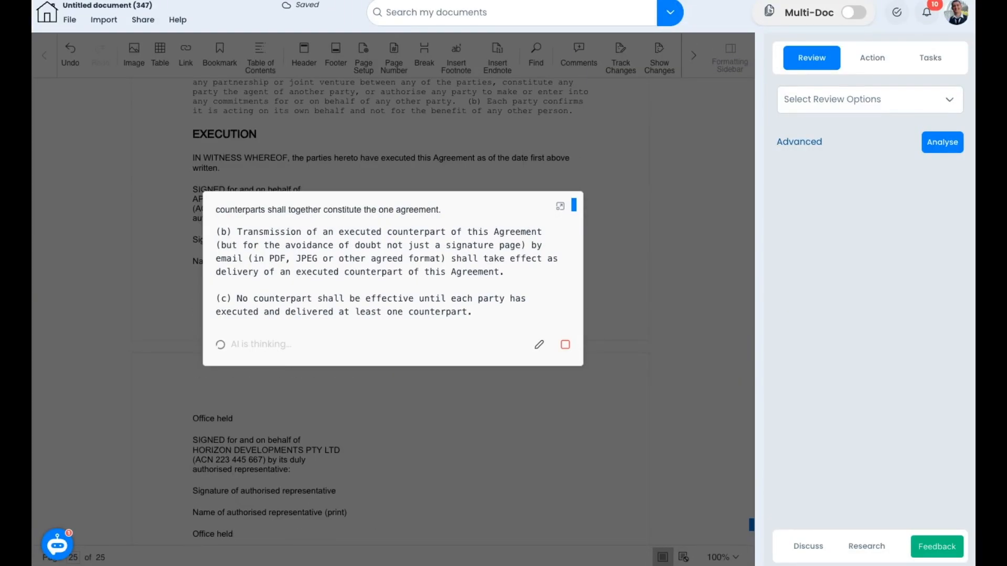
Step: Scroll from the last pages back up to page 1 of the Joint Venture Agreement
{"action": "scroll", "coordinate": [696, 445], "scroll_direction": "up", "scroll_amount": 20}
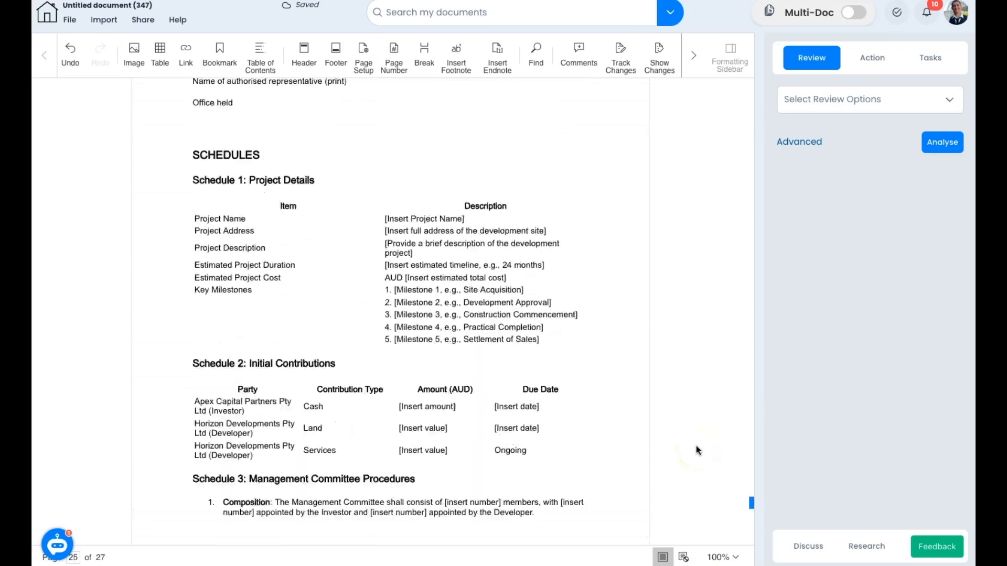
{"action": "scroll", "coordinate": [697, 446], "scroll_direction": "up", "scroll_amount": 20}
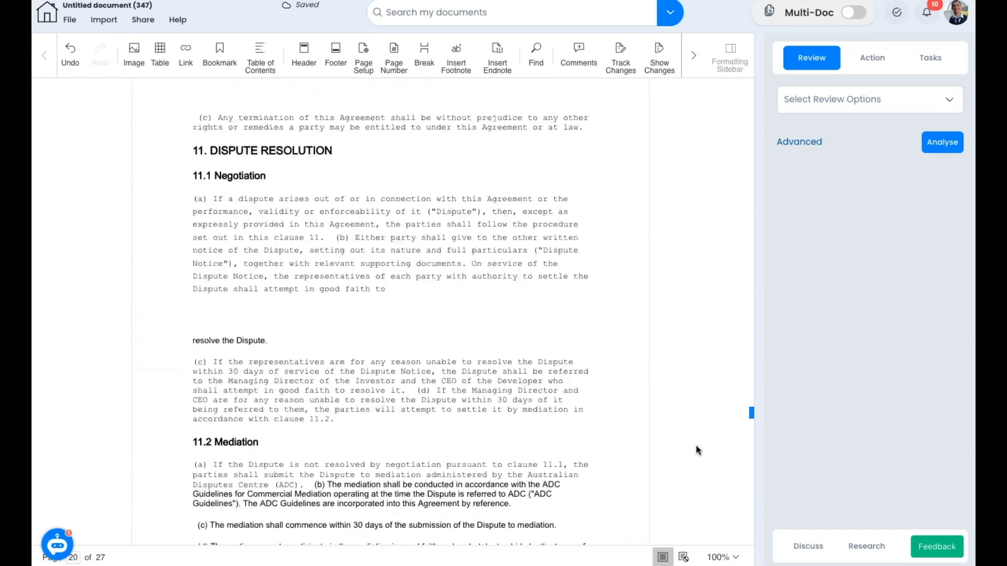
{"action": "scroll", "coordinate": [697, 446], "scroll_direction": "up", "scroll_amount": 20}
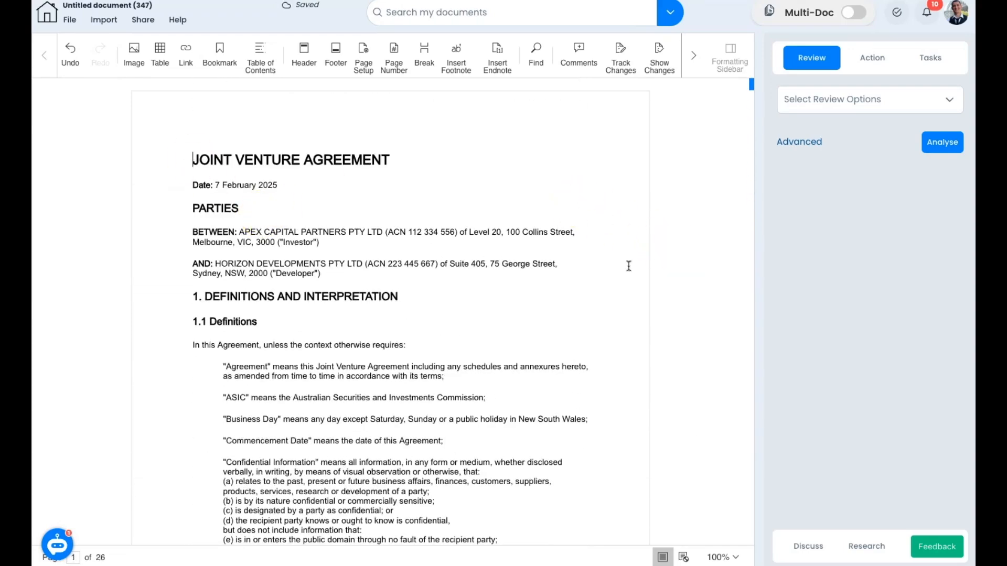
Step: Add Ambiguities and Conflicting Terms to the review checks alongside Inconsistencies
{"action": "left_click", "coordinate": [850, 101]}
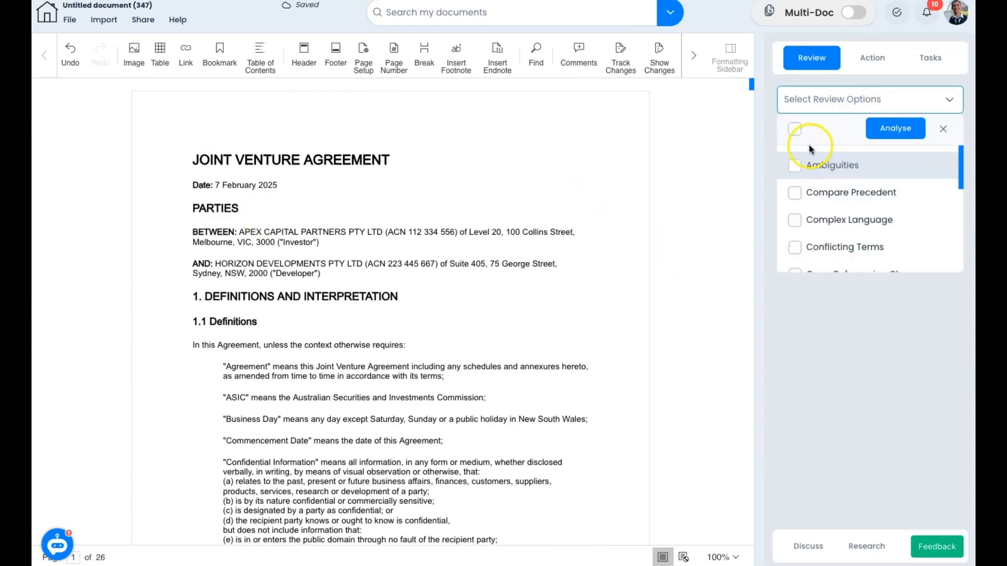
{"action": "left_click", "coordinate": [795, 165]}
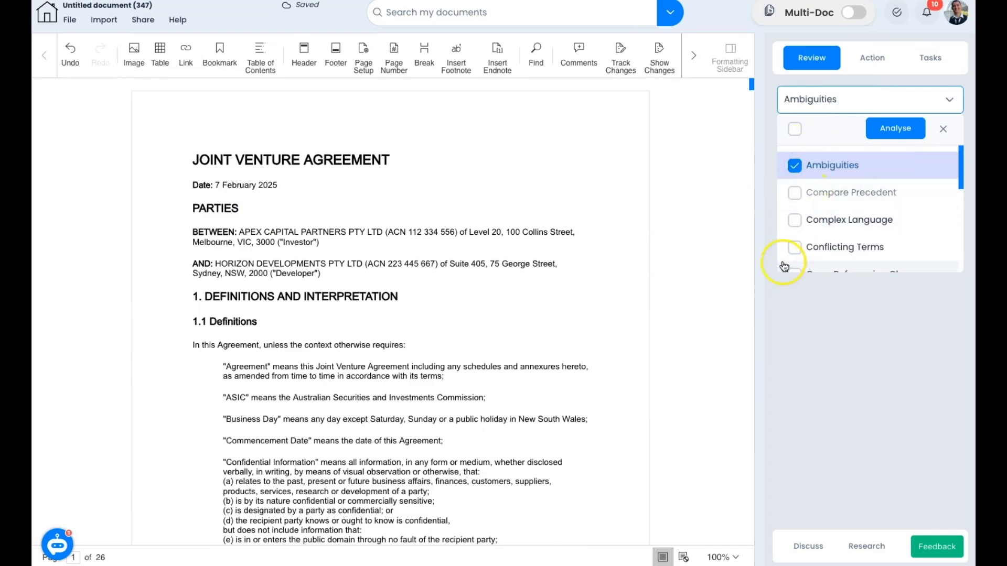
{"action": "left_click", "coordinate": [795, 248]}
{"action": "scroll", "coordinate": [811, 231], "scroll_direction": "down", "scroll_amount": 5}
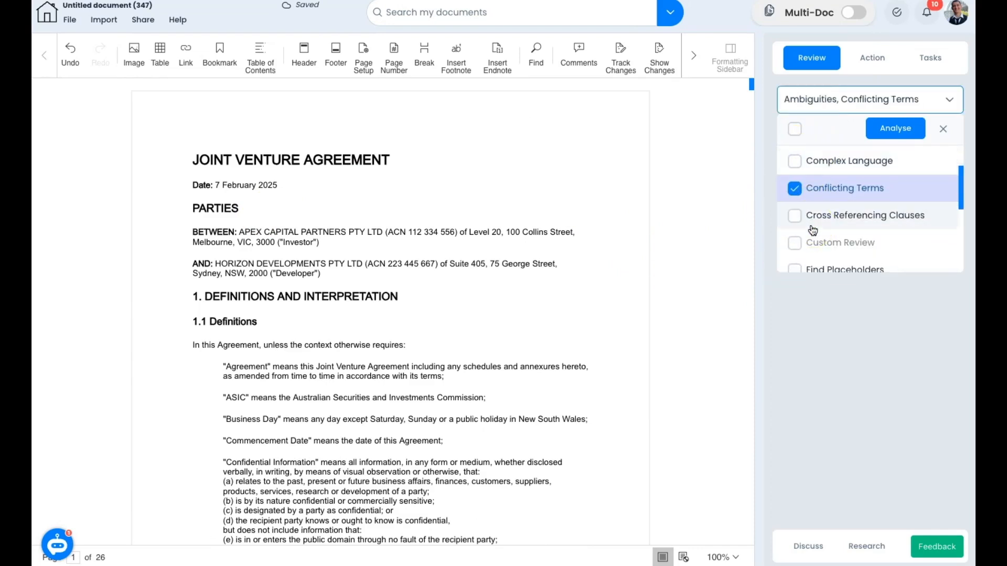
{"action": "scroll", "coordinate": [812, 231], "scroll_direction": "down", "scroll_amount": 1}
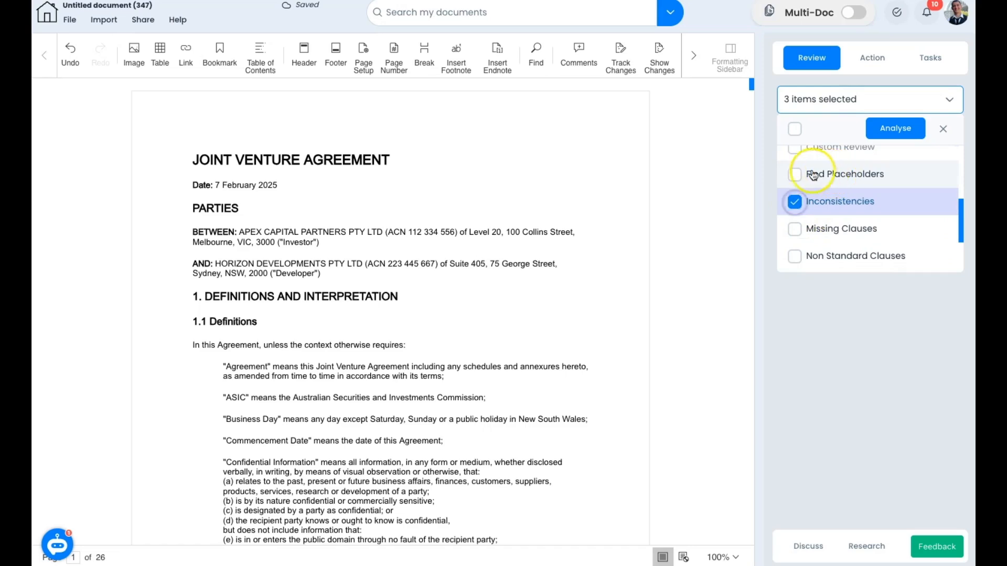
{"action": "left_click", "coordinate": [767, 163]}
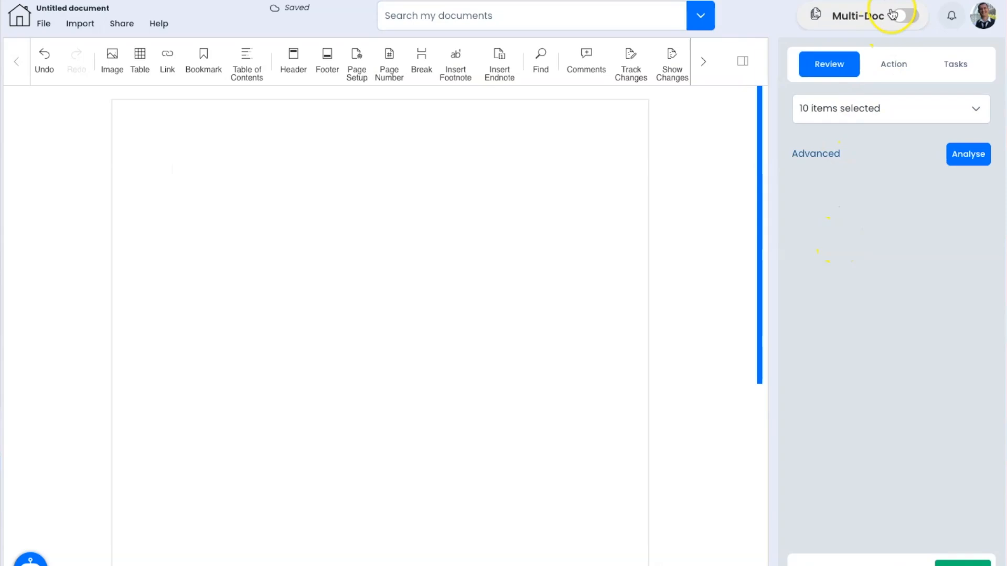
Step: Turn on Multi-Doc analysis and include the Client A and Compare folders' seven documents
{"action": "left_click", "coordinate": [902, 16]}
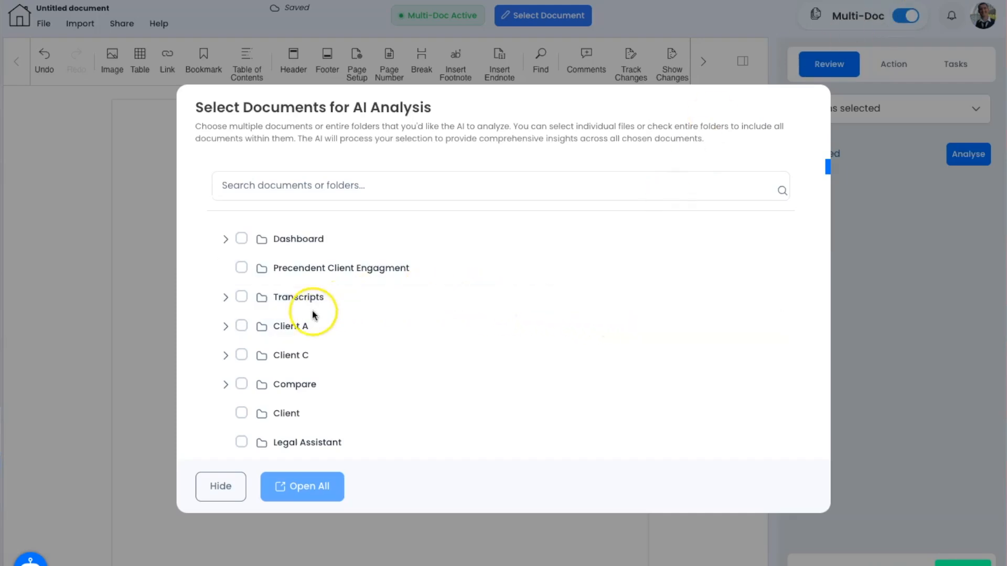
{"action": "left_click", "coordinate": [241, 327]}
{"action": "scroll", "coordinate": [277, 335], "scroll_direction": "down", "scroll_amount": 1}
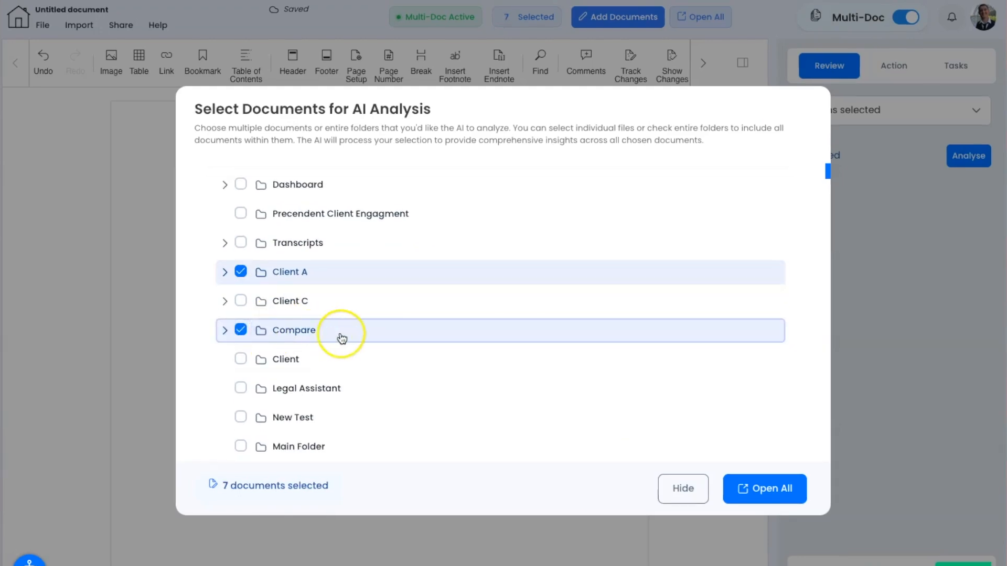
{"action": "left_click", "coordinate": [854, 459]}
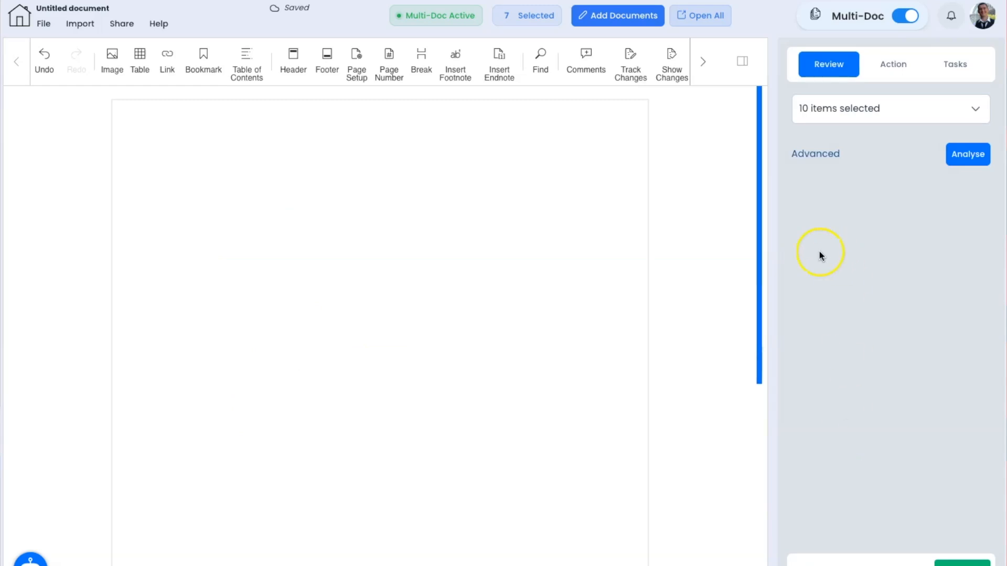
Step: Switch to the Action tab and view the five chosen actions
{"action": "left_click", "coordinate": [841, 112]}
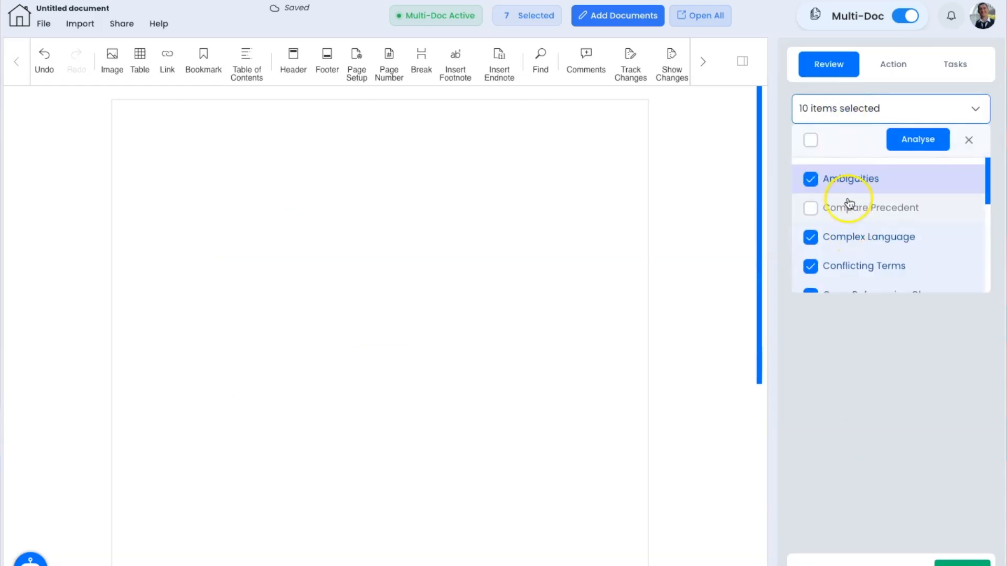
{"action": "left_click", "coordinate": [893, 67]}
{"action": "left_click", "coordinate": [883, 110]}
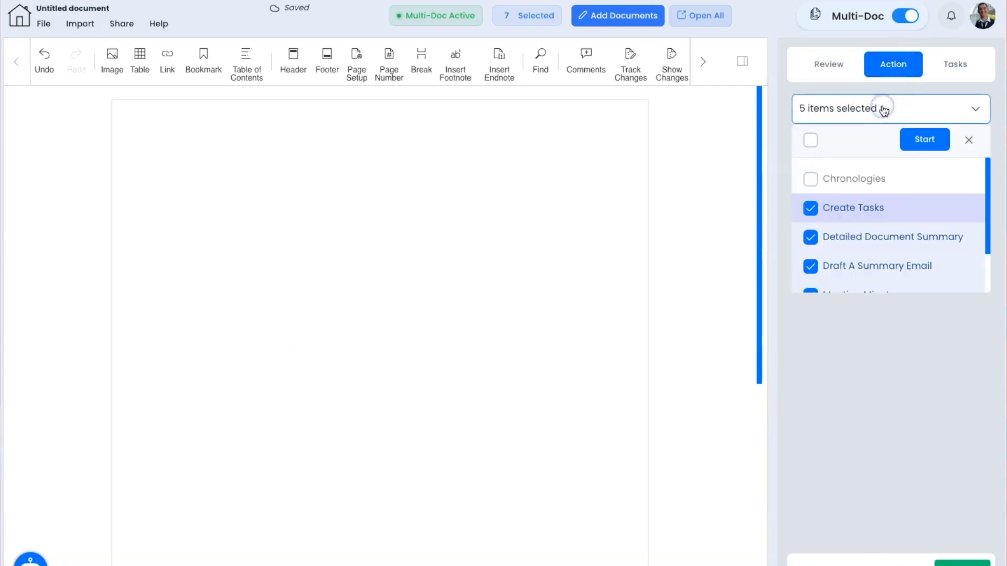
{"action": "scroll", "coordinate": [886, 161], "scroll_direction": "down", "scroll_amount": 2}
{"action": "scroll", "coordinate": [886, 162], "scroll_direction": "up", "scroll_amount": 2}
Step: Try the page's right-click AI Features prompt, then dismiss it
{"action": "left_click", "coordinate": [360, 284]}
{"action": "right_click", "coordinate": [363, 284]}
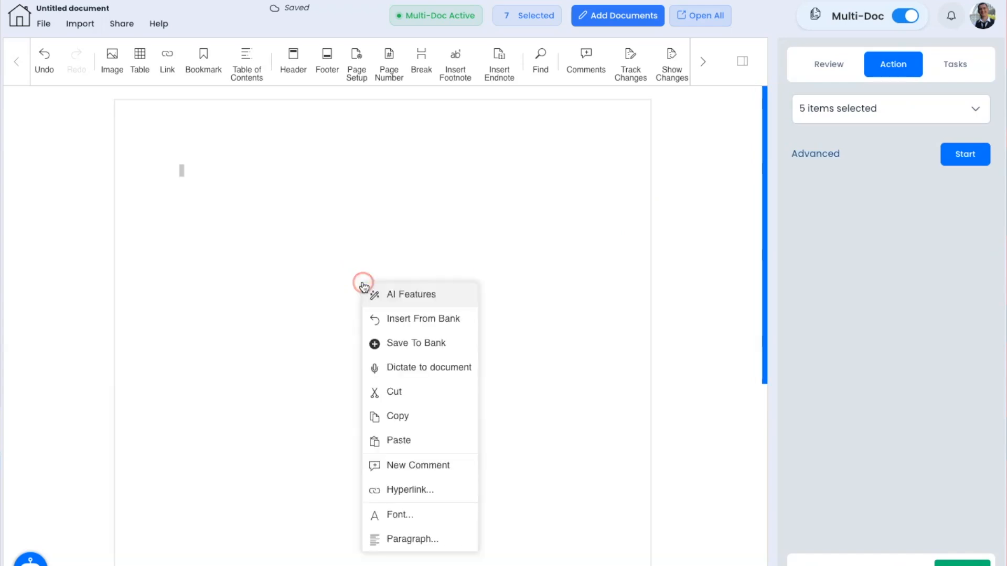
{"action": "left_click", "coordinate": [379, 295]}
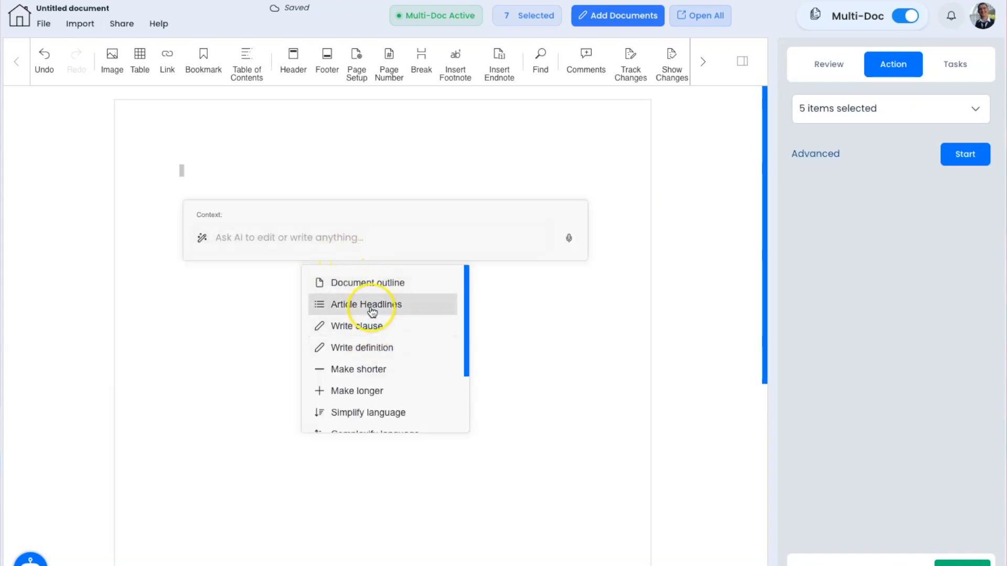
{"action": "left_click", "coordinate": [378, 173]}
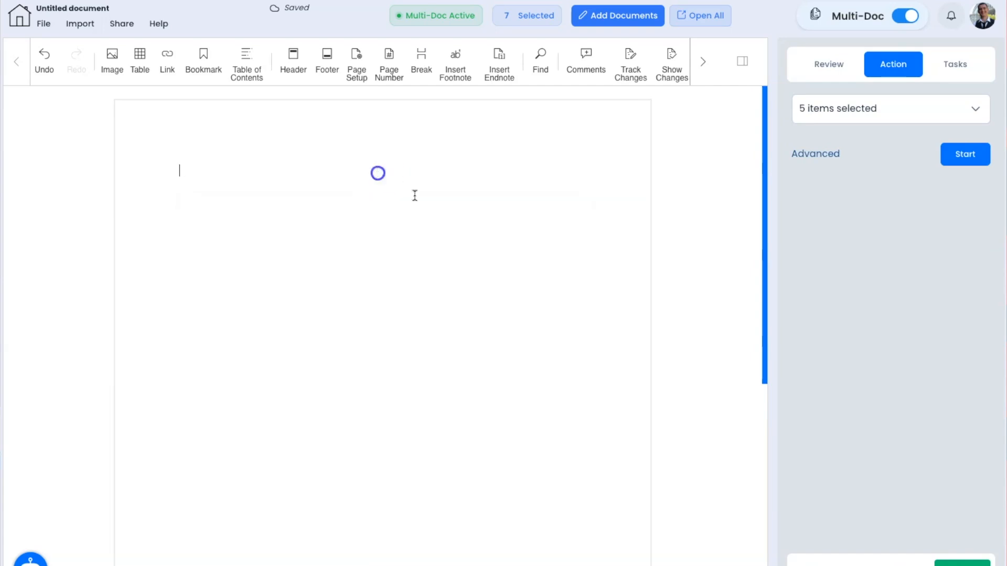
Step: Ask Amelia 'What are these documents?' and read the answer in an enlarged chat
{"action": "left_click", "coordinate": [816, 563]}
{"action": "left_click", "coordinate": [766, 545]}
{"action": "type", "text": "What "}
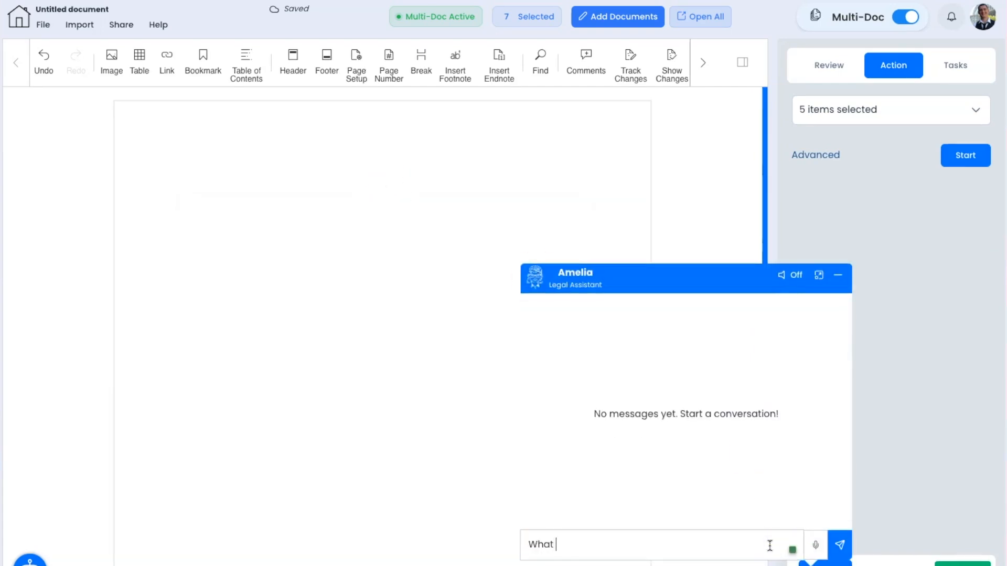
{"action": "type", "text": "are these documents?"}
{"action": "key", "text": "Return"}
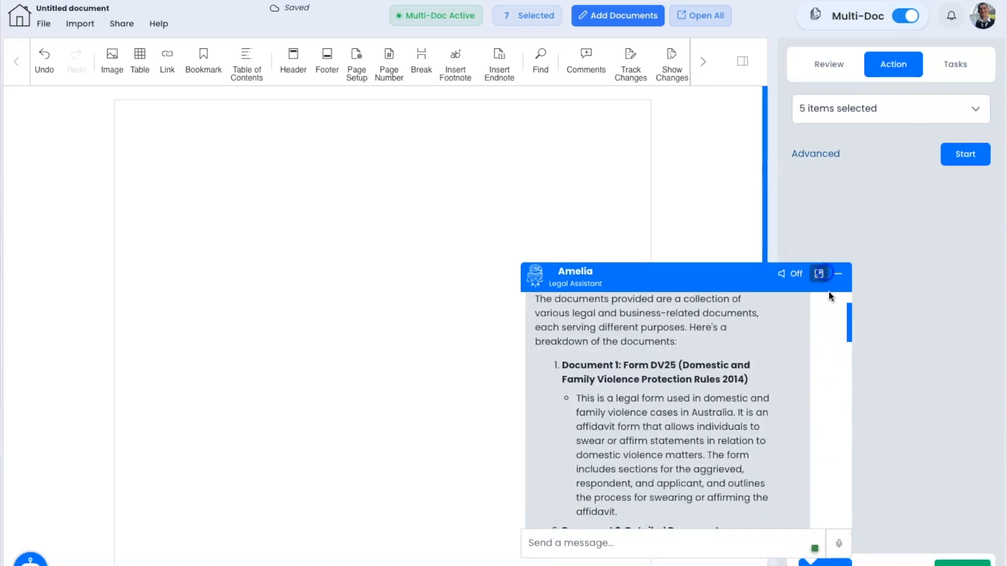
{"action": "left_click", "coordinate": [820, 274]}
{"action": "scroll", "coordinate": [798, 437], "scroll_direction": "down", "scroll_amount": 3}
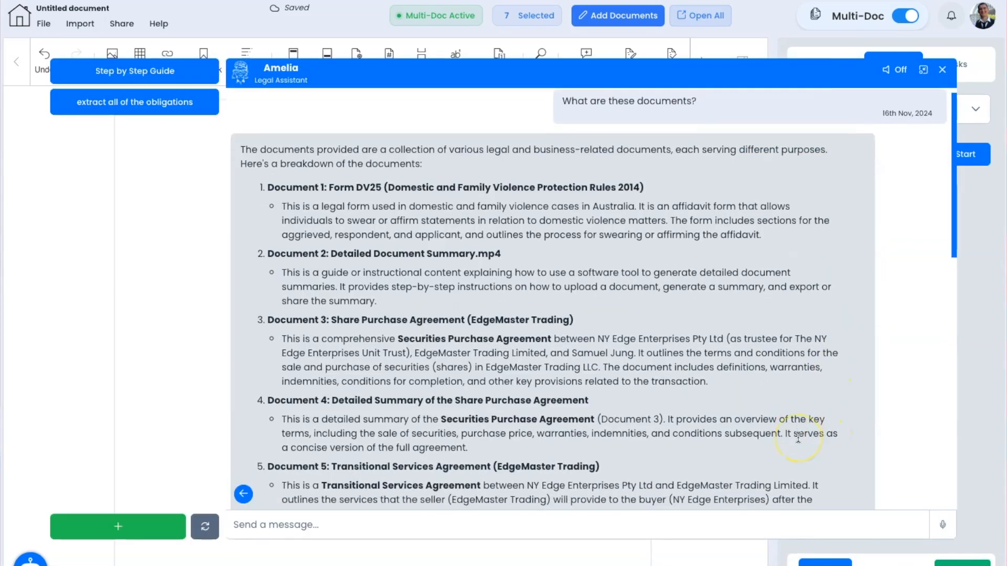
{"action": "scroll", "coordinate": [798, 437], "scroll_direction": "down", "scroll_amount": 7}
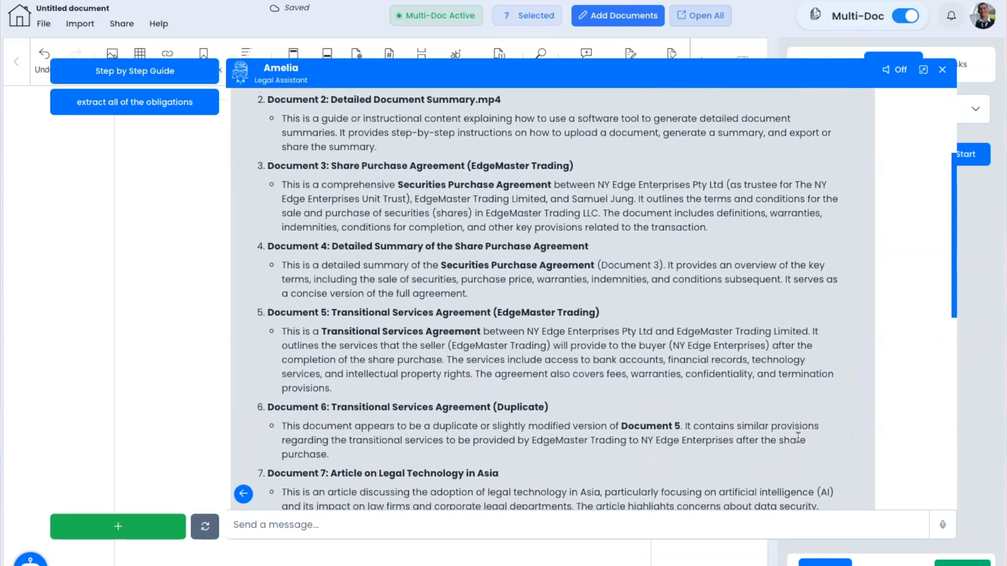
Step: Select the Binding Financial Agreement and Turner v Turner for analysis, then open Amelia via Discuss
{"action": "left_click", "coordinate": [807, 67]}
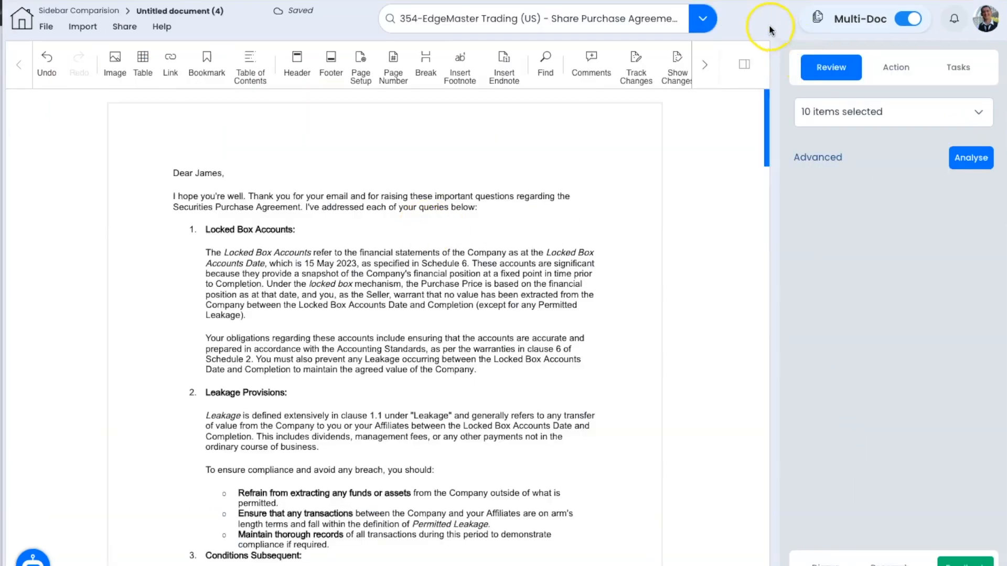
{"action": "left_click", "coordinate": [698, 24]}
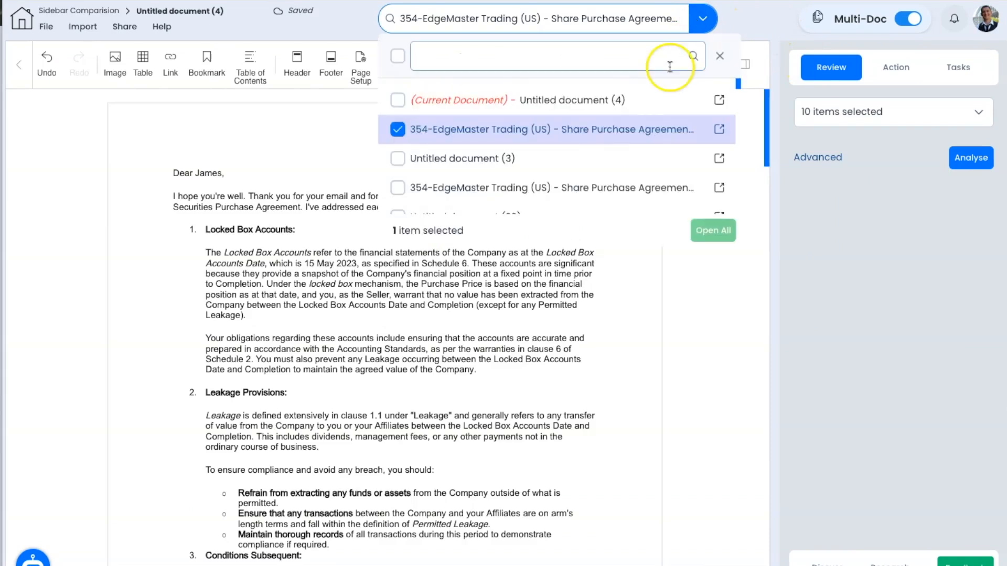
{"action": "scroll", "coordinate": [461, 152], "scroll_direction": "down", "scroll_amount": 2}
{"action": "scroll", "coordinate": [458, 152], "scroll_direction": "down", "scroll_amount": 4}
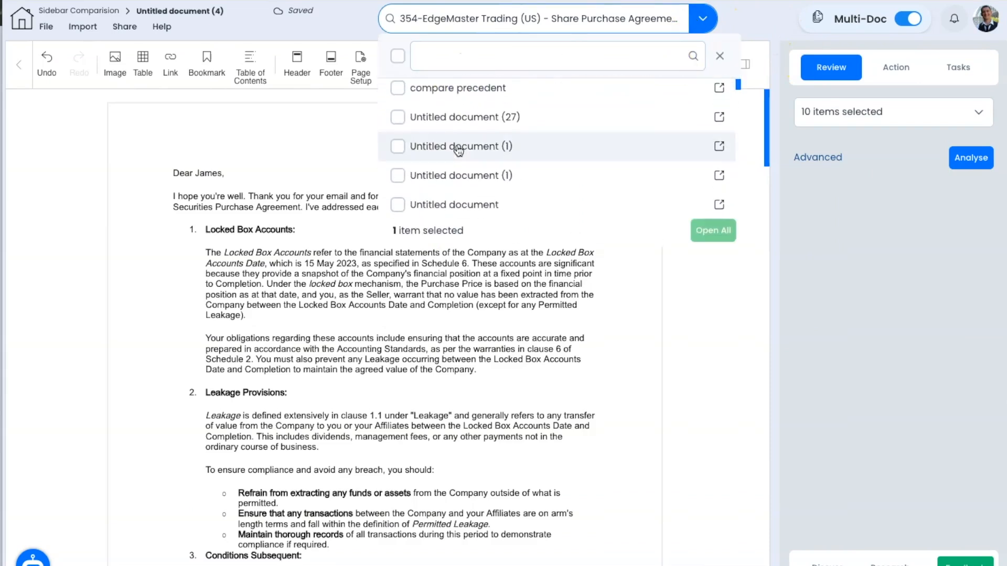
{"action": "left_click", "coordinate": [416, 160]}
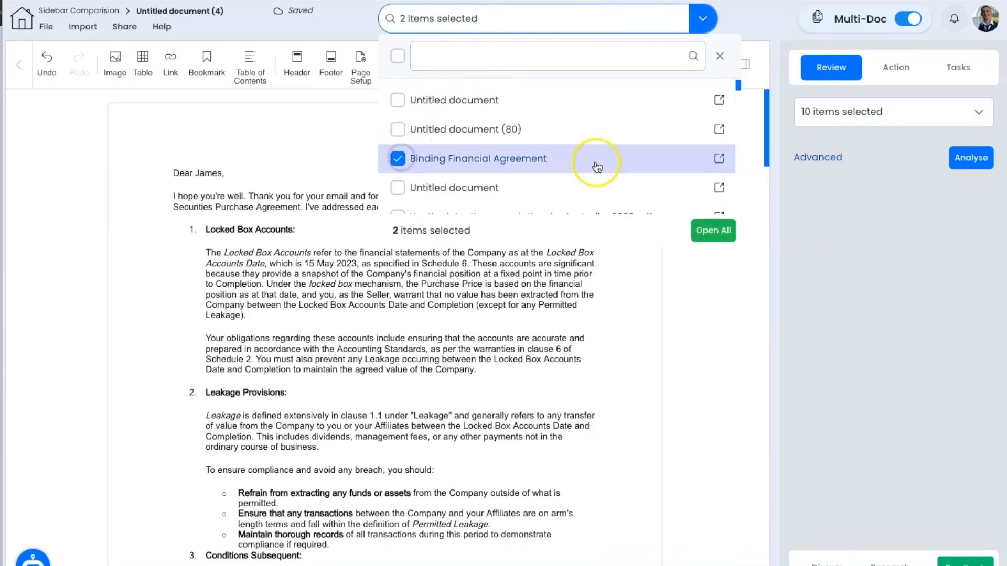
{"action": "scroll", "coordinate": [597, 165], "scroll_direction": "down", "scroll_amount": 10}
{"action": "scroll", "coordinate": [597, 167], "scroll_direction": "down", "scroll_amount": 1}
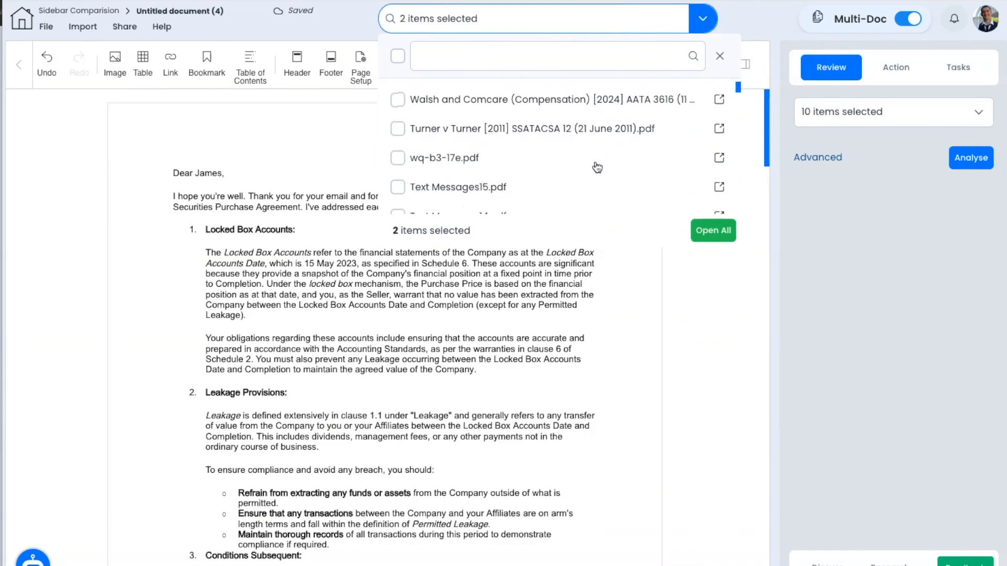
{"action": "left_click", "coordinate": [399, 127]}
{"action": "left_click", "coordinate": [850, 261]}
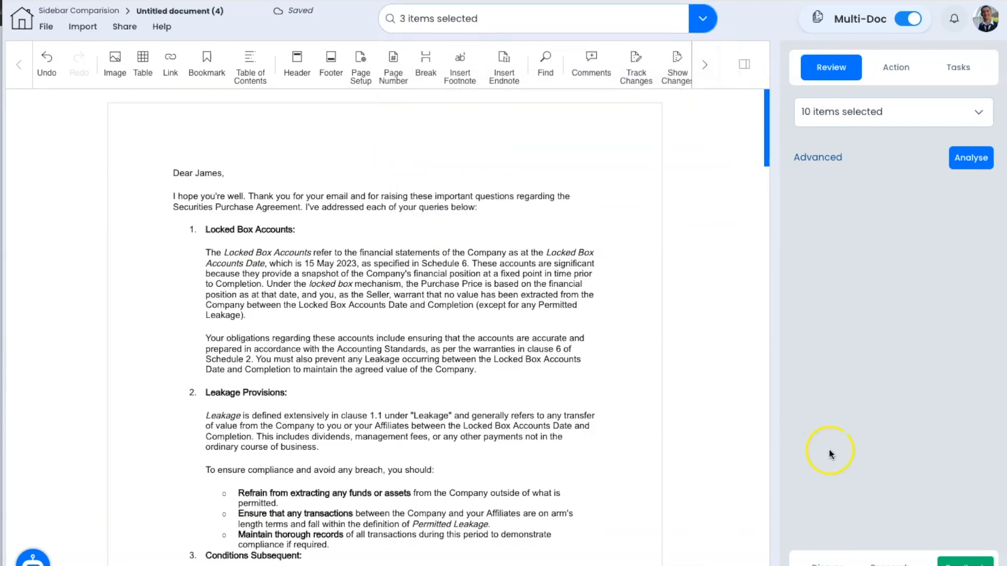
{"action": "left_click", "coordinate": [827, 561]}
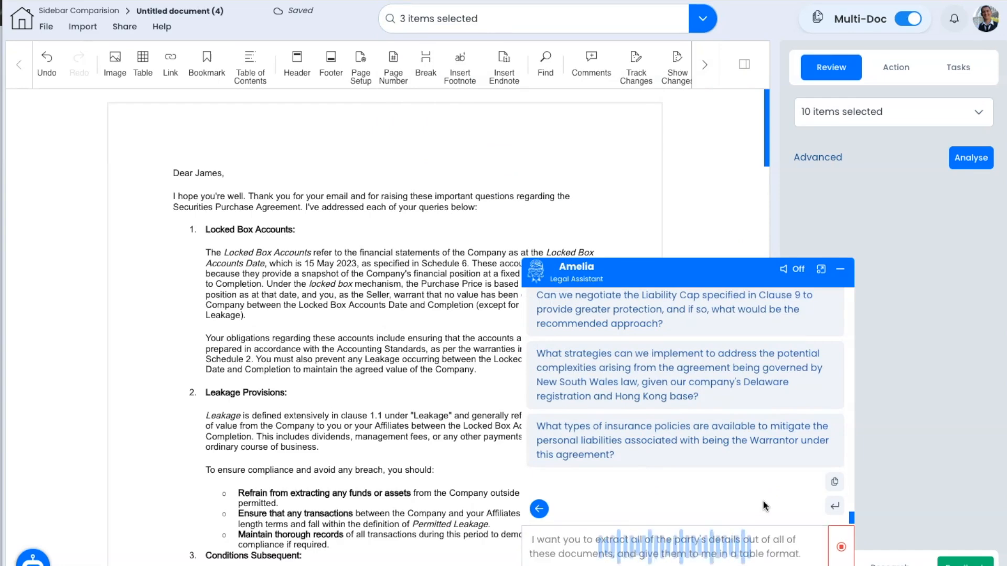
Step: Send the dictated request for all parties' details, browsing saved requests without changing any
{"action": "left_click", "coordinate": [841, 547]}
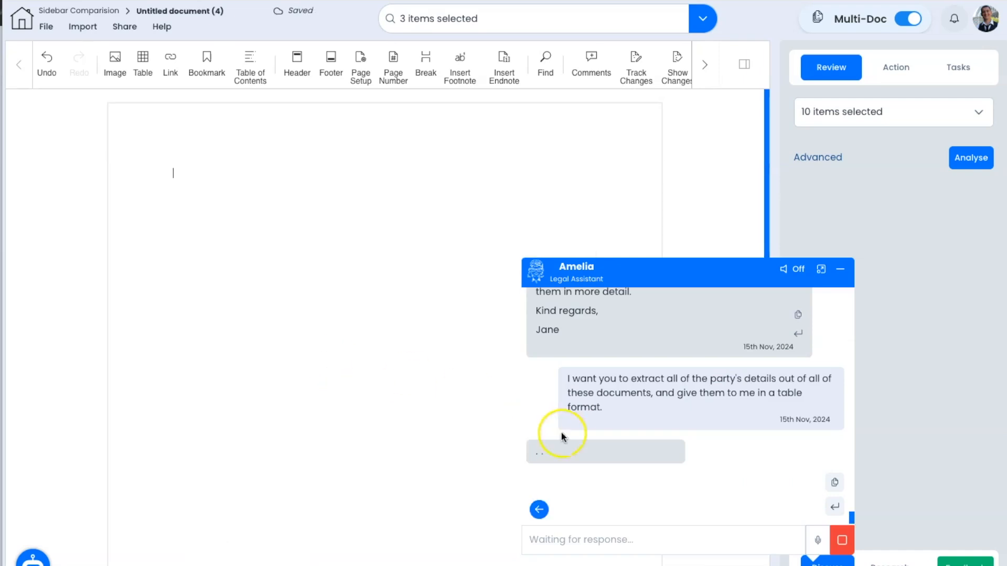
{"action": "left_click", "coordinate": [540, 509]}
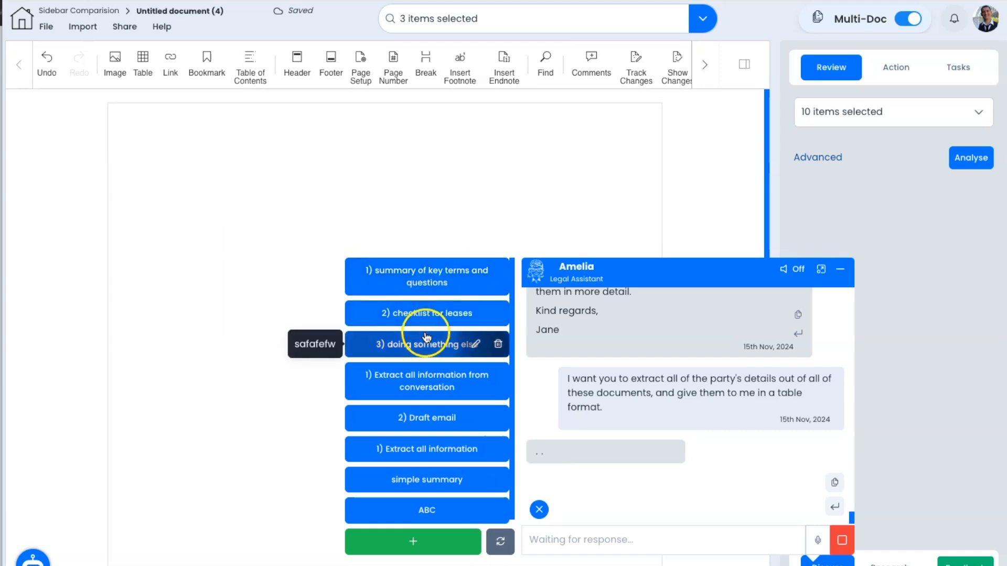
{"action": "mouse_move", "coordinate": [431, 459]}
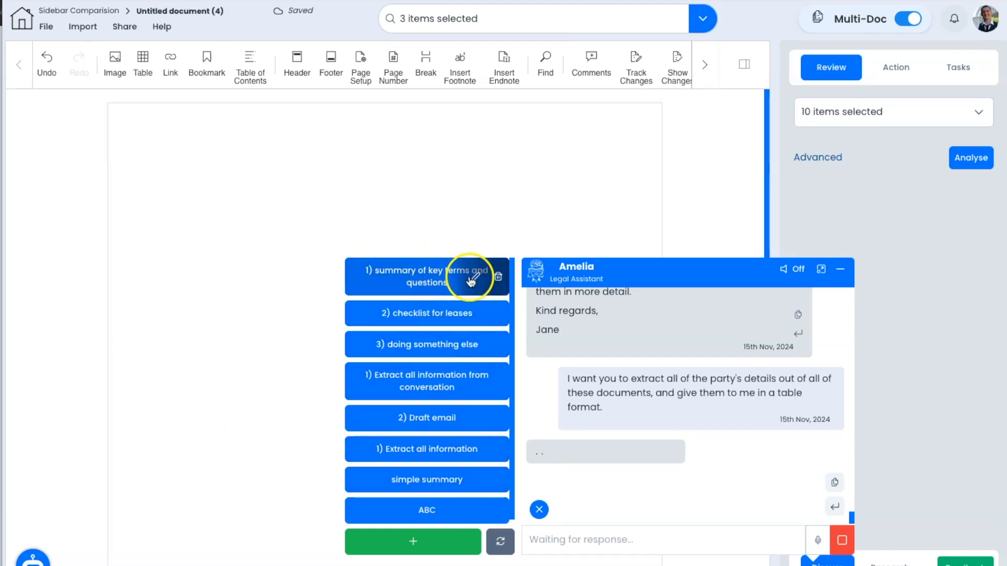
{"action": "left_click", "coordinate": [474, 278]}
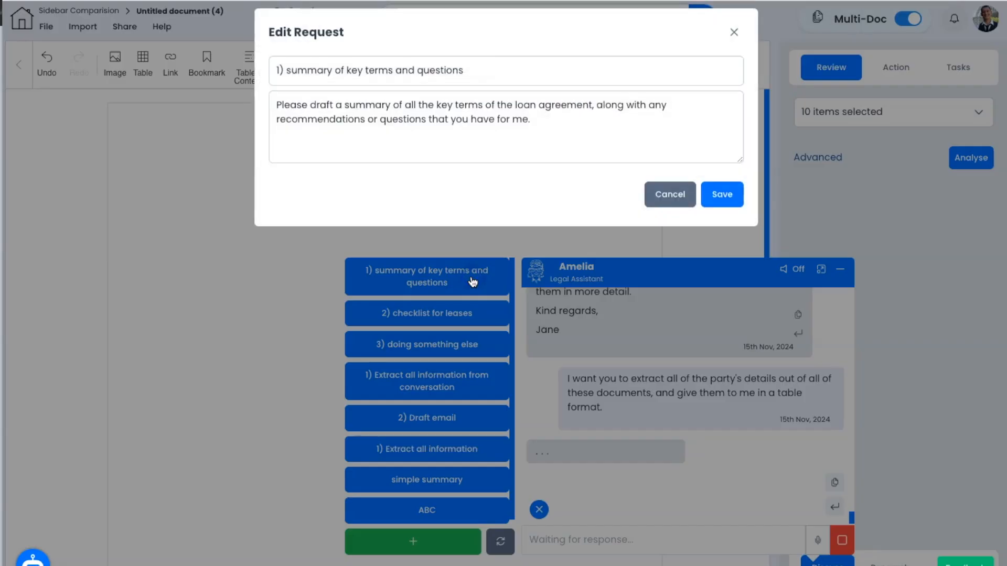
{"action": "left_click", "coordinate": [667, 204]}
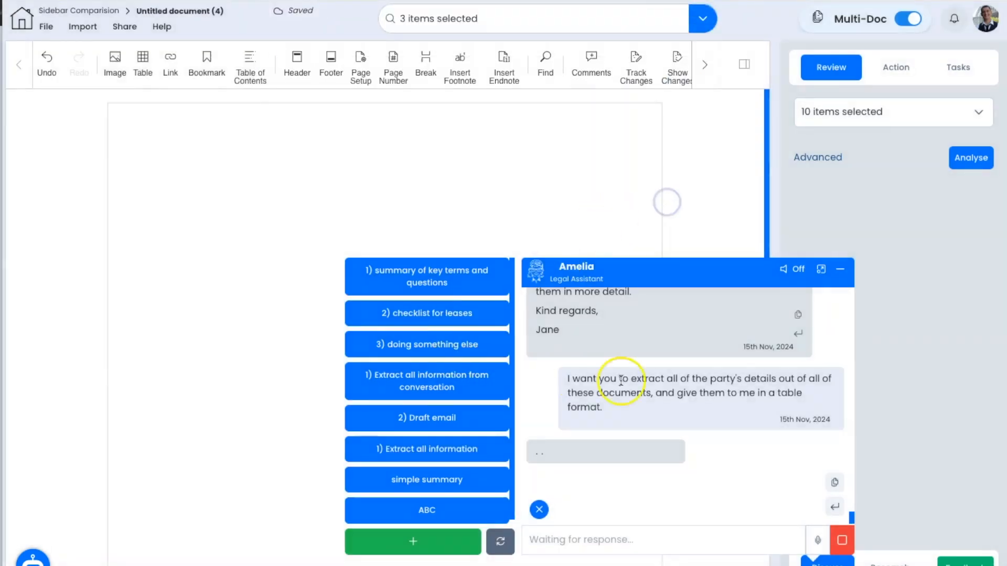
{"action": "mouse_move", "coordinate": [424, 400]}
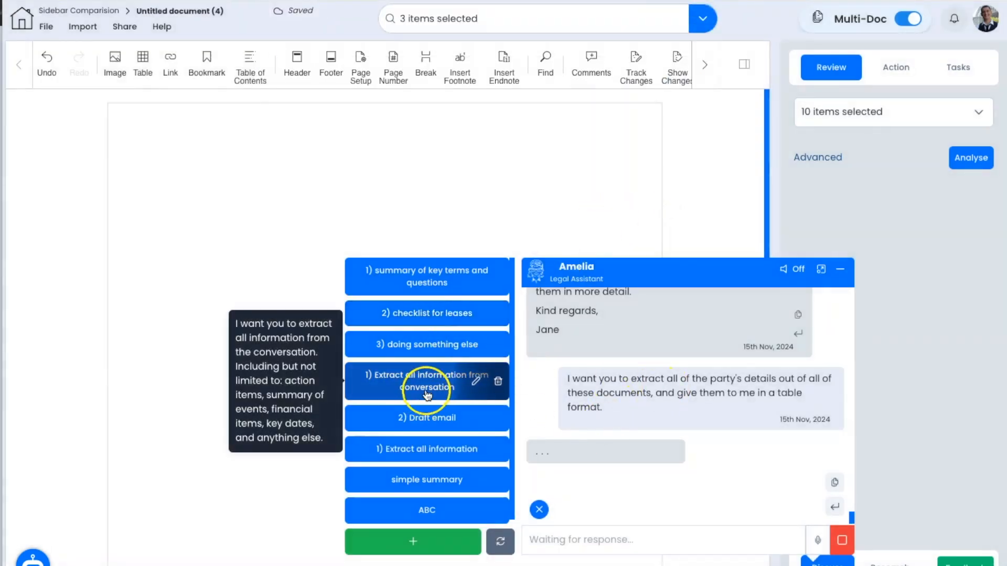
{"action": "left_click", "coordinate": [539, 510]}
Step: Insert the reply's per-document parties tables into the untitled document
{"action": "scroll", "coordinate": [789, 385], "scroll_direction": "down", "scroll_amount": 15}
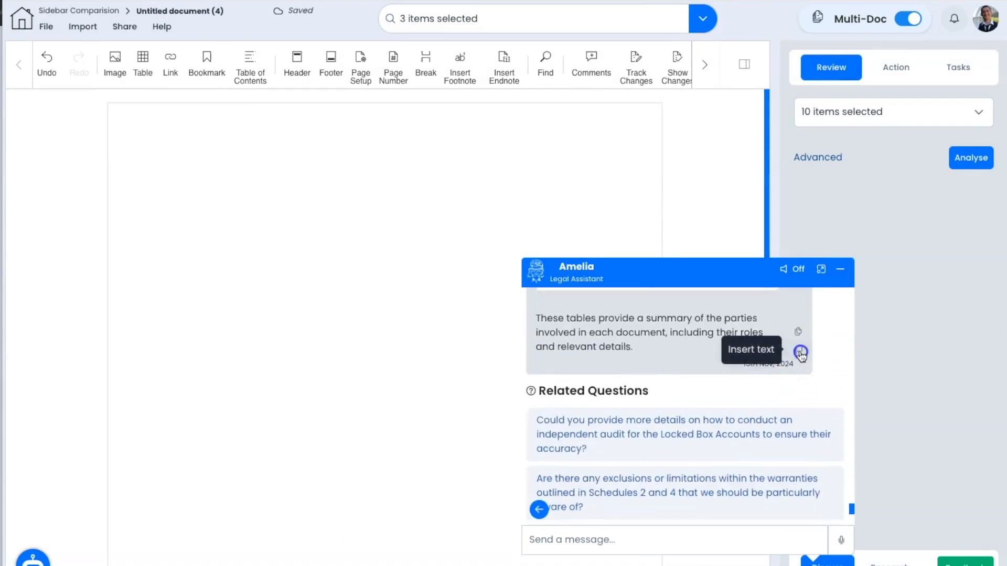
{"action": "left_click", "coordinate": [798, 351]}
{"action": "left_click", "coordinate": [461, 217]}
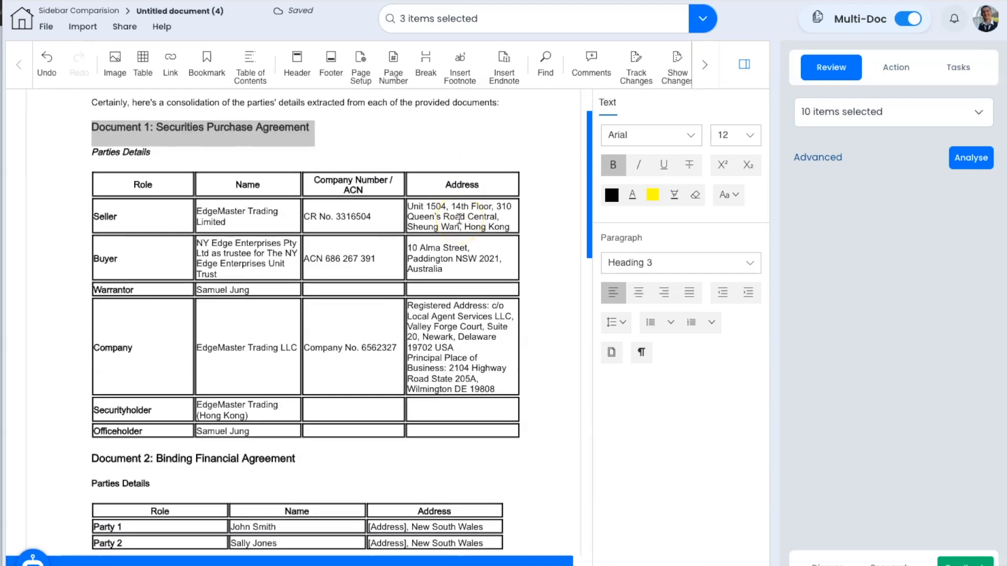
{"action": "scroll", "coordinate": [459, 219], "scroll_direction": "down", "scroll_amount": 1}
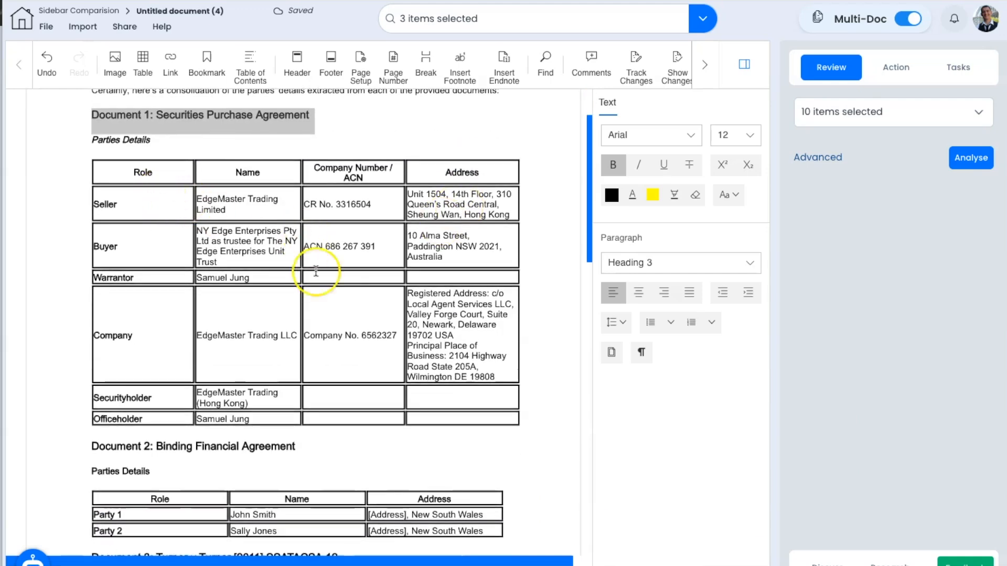
{"action": "scroll", "coordinate": [151, 345], "scroll_direction": "down", "scroll_amount": 5}
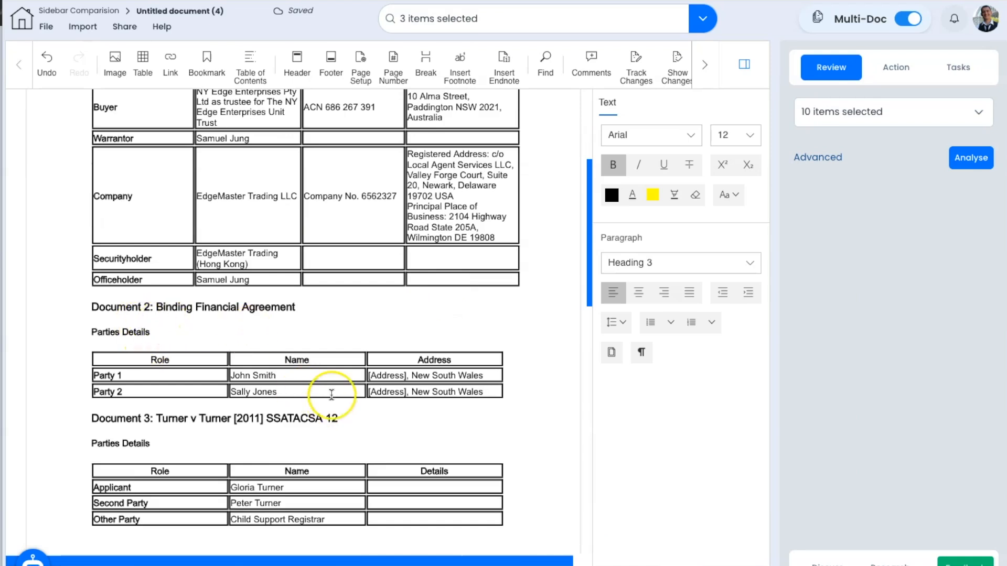
{"action": "scroll", "coordinate": [331, 394], "scroll_direction": "down", "scroll_amount": 2}
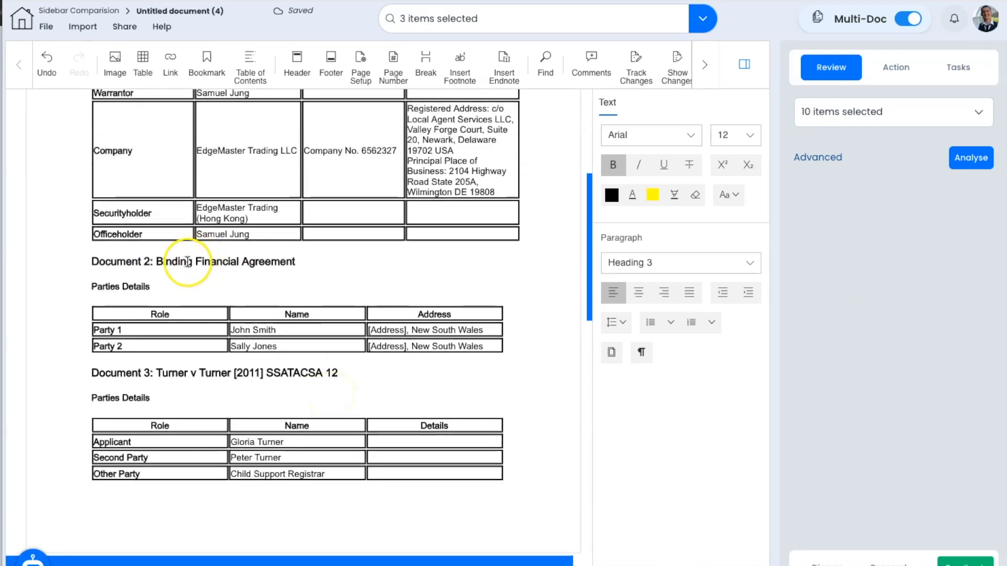
{"action": "scroll", "coordinate": [344, 395], "scroll_direction": "down", "scroll_amount": 1}
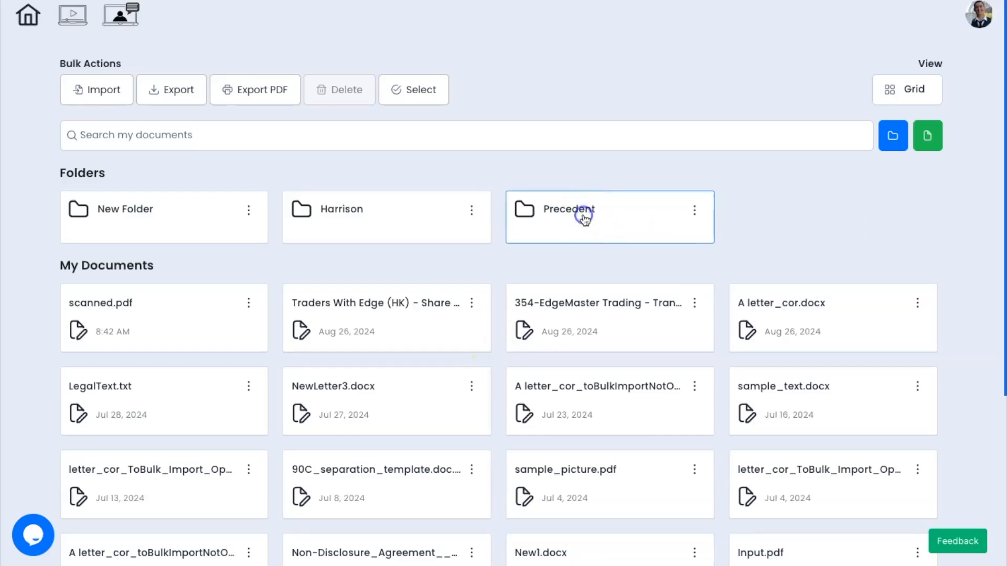
Step: Clone letterhead.docx in Precedent and move the copy into the Harrison folder
{"action": "left_click", "coordinate": [584, 216]}
{"action": "left_click", "coordinate": [250, 261]}
{"action": "left_click", "coordinate": [267, 409]}
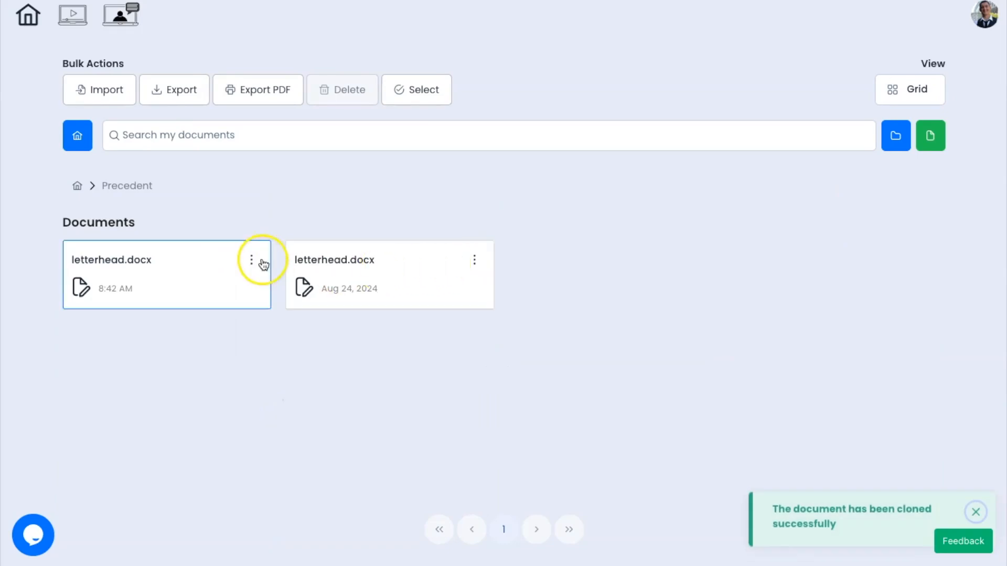
{"action": "left_click", "coordinate": [263, 264]}
{"action": "left_click", "coordinate": [303, 383]}
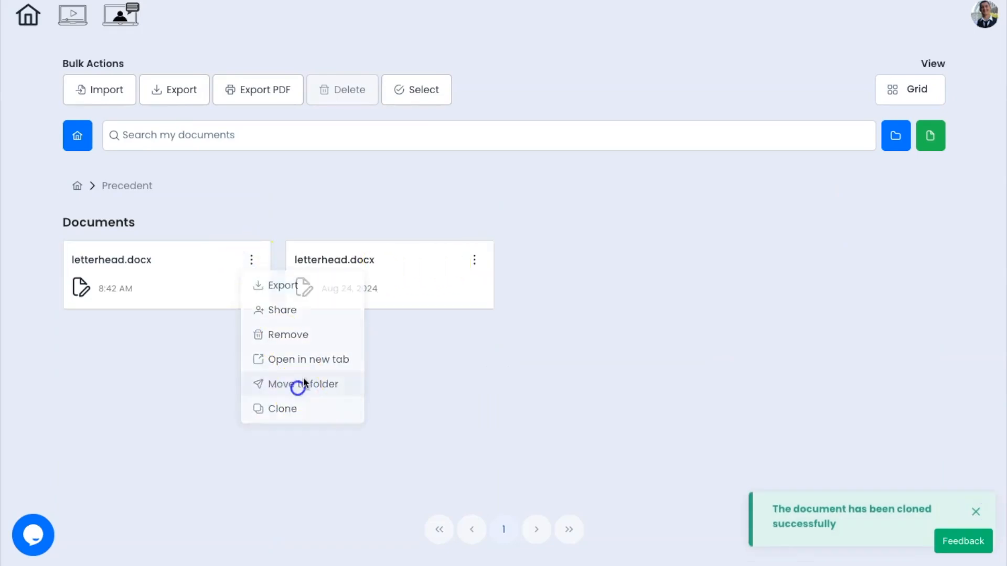
{"action": "left_click", "coordinate": [376, 317]}
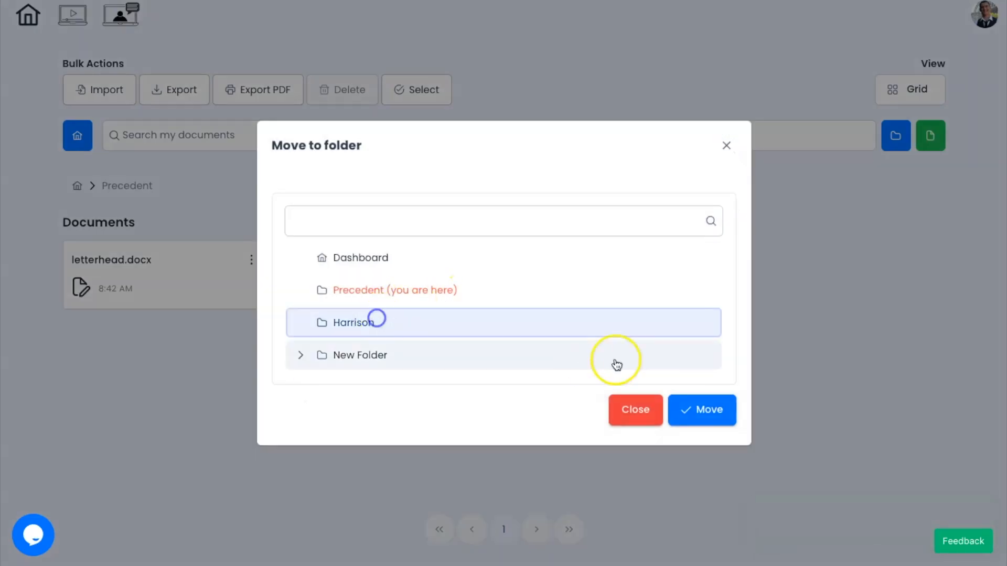
{"action": "left_click", "coordinate": [699, 409]}
Step: Open the Harrison copy of letterhead.docx in the editor with multi-document review enabled
{"action": "left_click", "coordinate": [77, 186]}
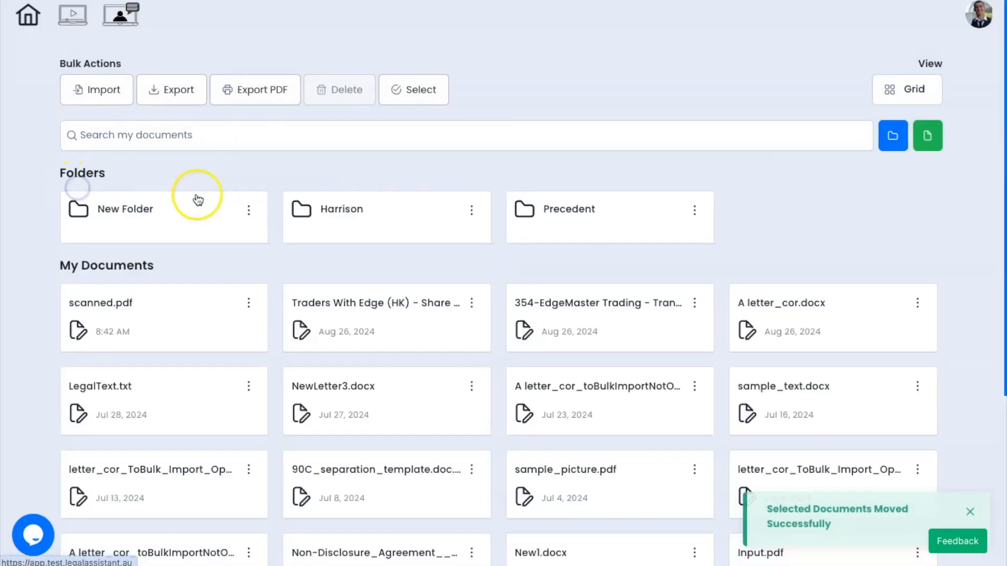
{"action": "left_click", "coordinate": [381, 216]}
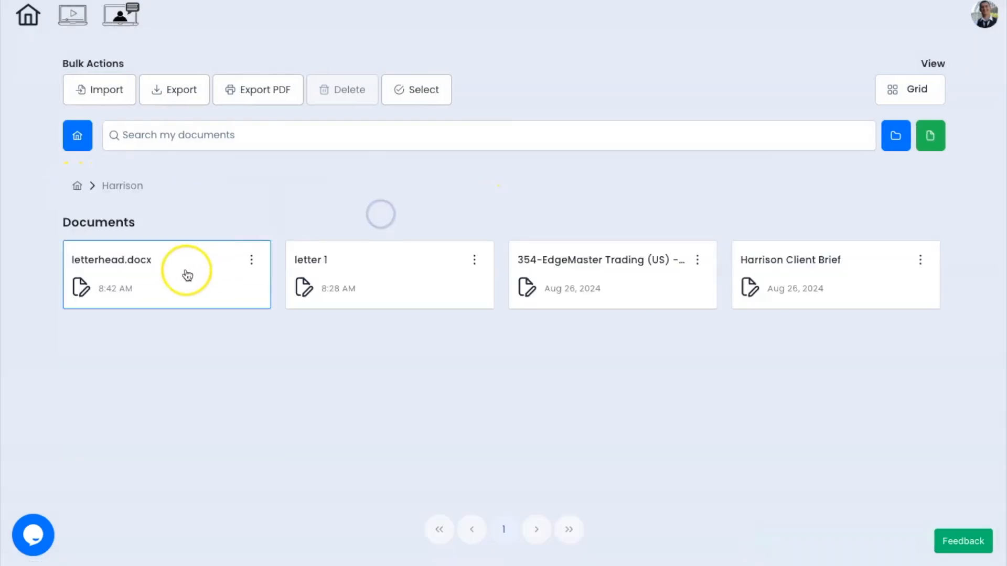
{"action": "left_click", "coordinate": [178, 272]}
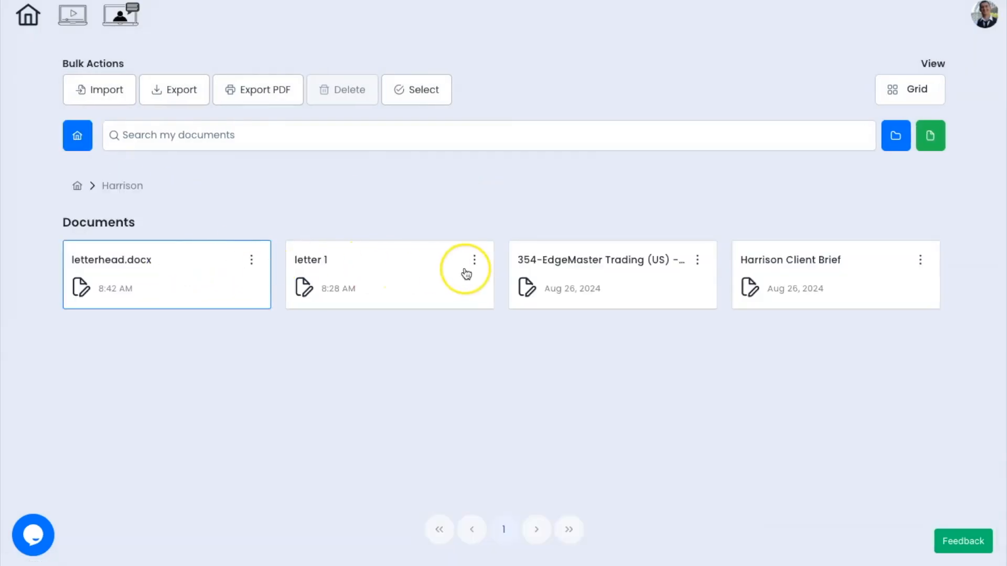
{"action": "left_click", "coordinate": [772, 17]}
{"action": "left_click", "coordinate": [729, 14]}
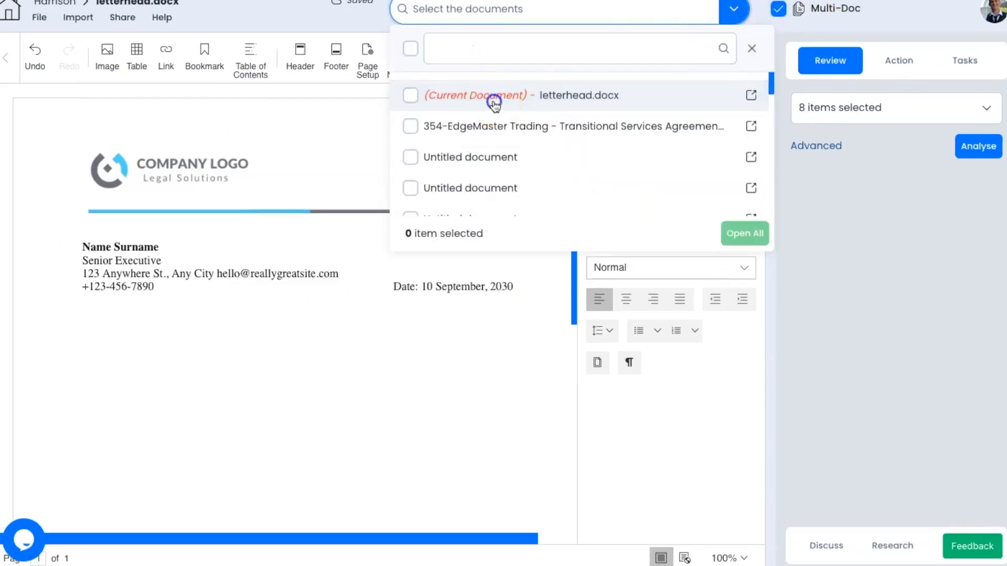
Step: Select letterhead and the EdgeMaster Trading (US) agreement for review
{"action": "left_click", "coordinate": [494, 102]}
{"action": "scroll", "coordinate": [519, 157], "scroll_direction": "down", "scroll_amount": 10}
{"action": "left_click", "coordinate": [513, 107]}
{"action": "left_click", "coordinate": [816, 164]}
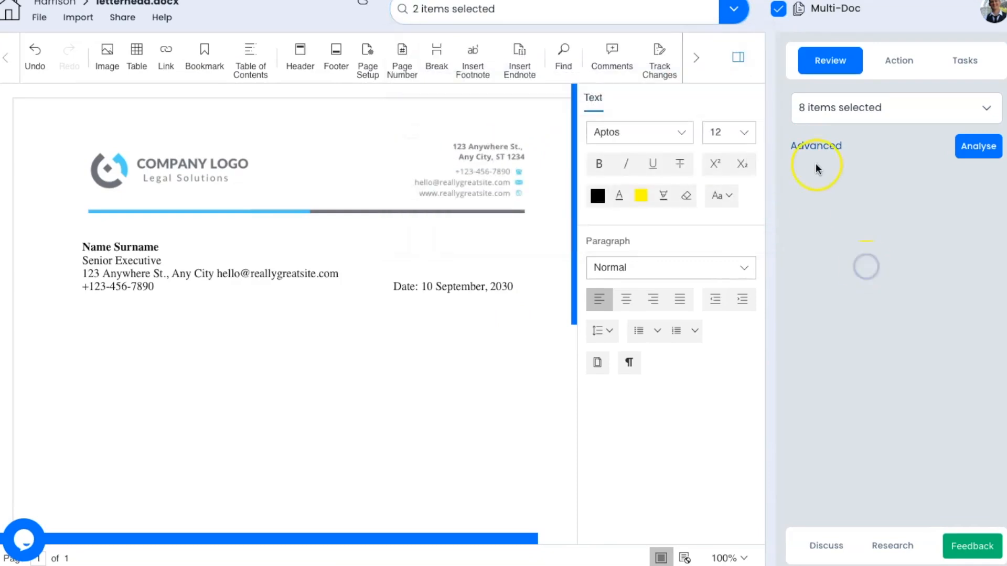
Step: Limit the analysis types to Non Standard Clauses and Points To Negotiate
{"action": "left_click", "coordinate": [818, 108]}
{"action": "left_click", "coordinate": [805, 143]}
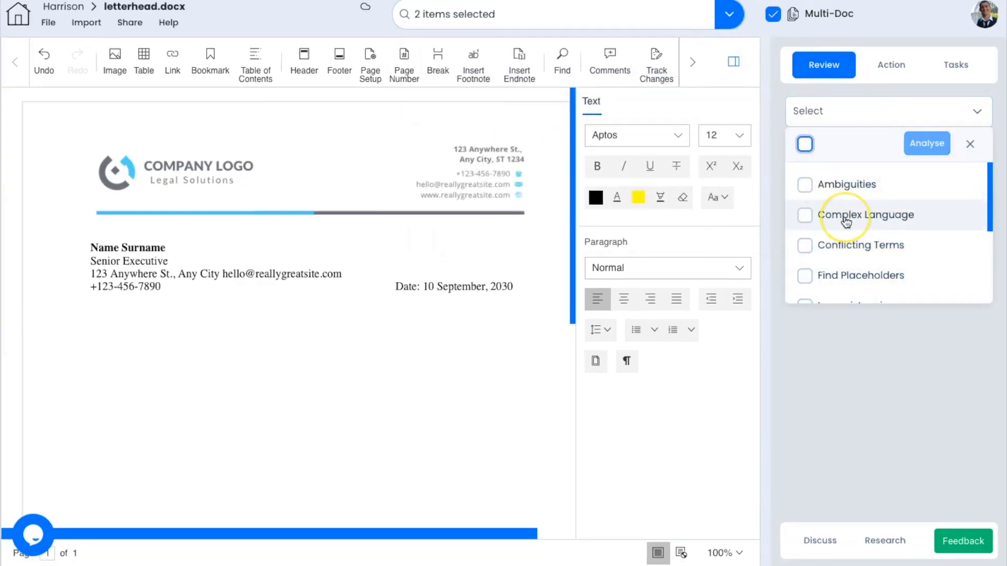
{"action": "scroll", "coordinate": [840, 220], "scroll_direction": "down", "scroll_amount": 3}
{"action": "left_click", "coordinate": [808, 221]}
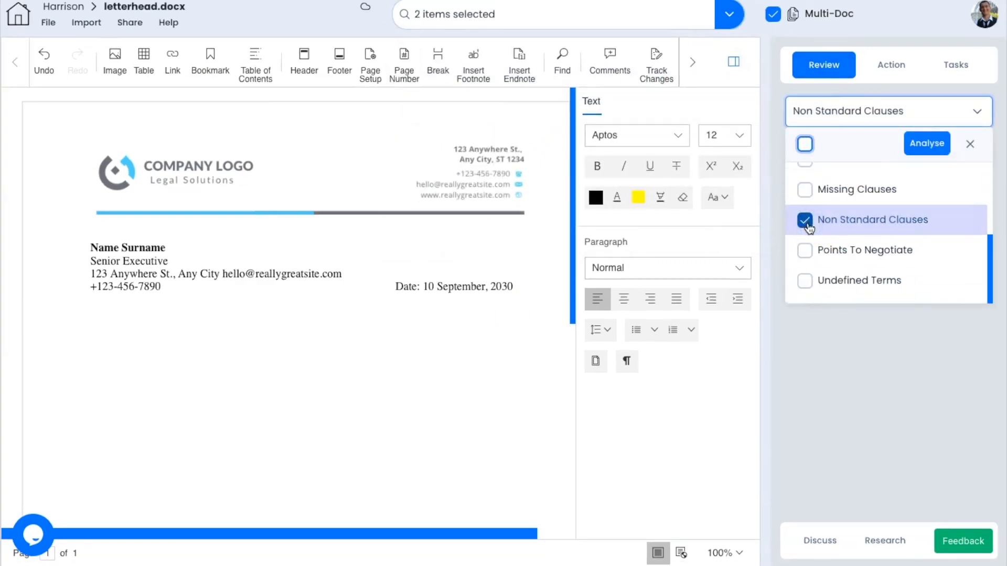
{"action": "left_click", "coordinate": [804, 250]}
{"action": "left_click", "coordinate": [772, 231]}
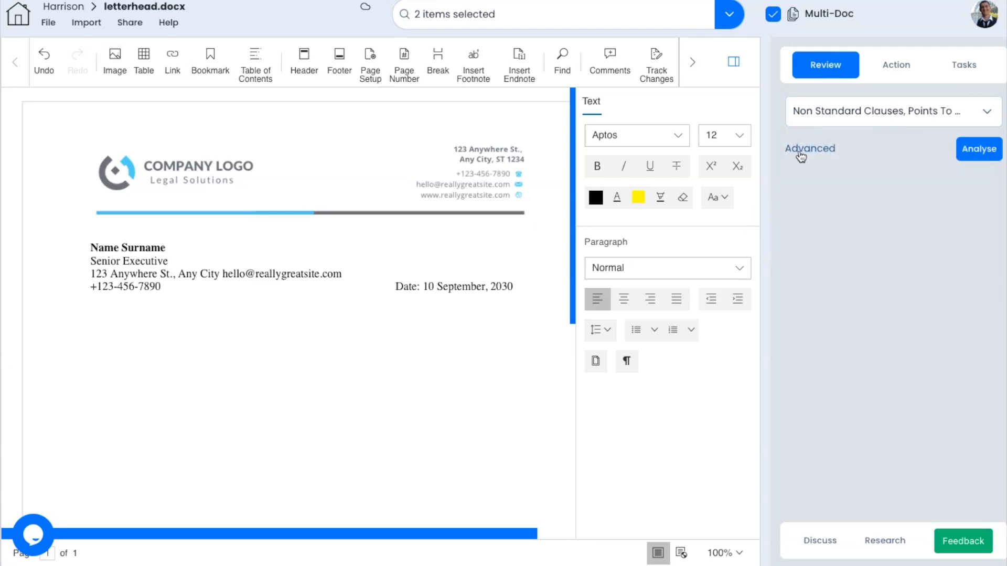
Step: Set the review to represent the seller under Advanced options, run Analyse, and open Amelia
{"action": "left_click", "coordinate": [801, 152]}
{"action": "left_click", "coordinate": [809, 179]}
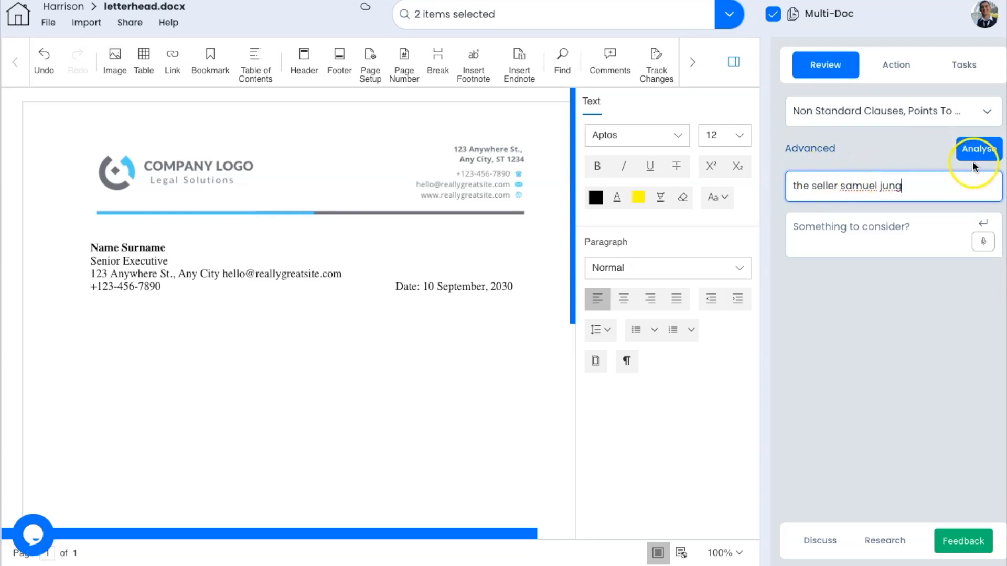
{"action": "left_click", "coordinate": [973, 166]}
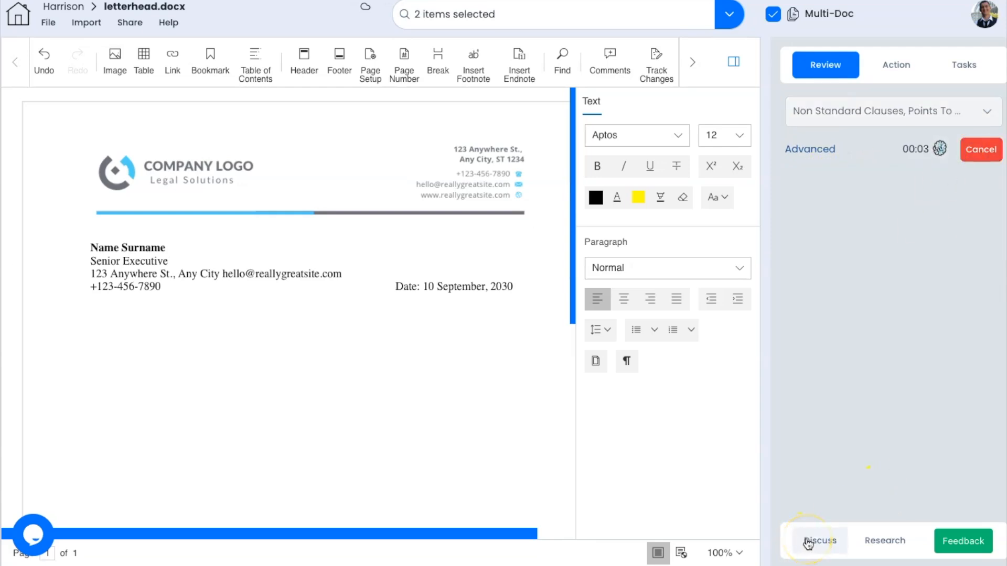
{"action": "left_click", "coordinate": [808, 543]}
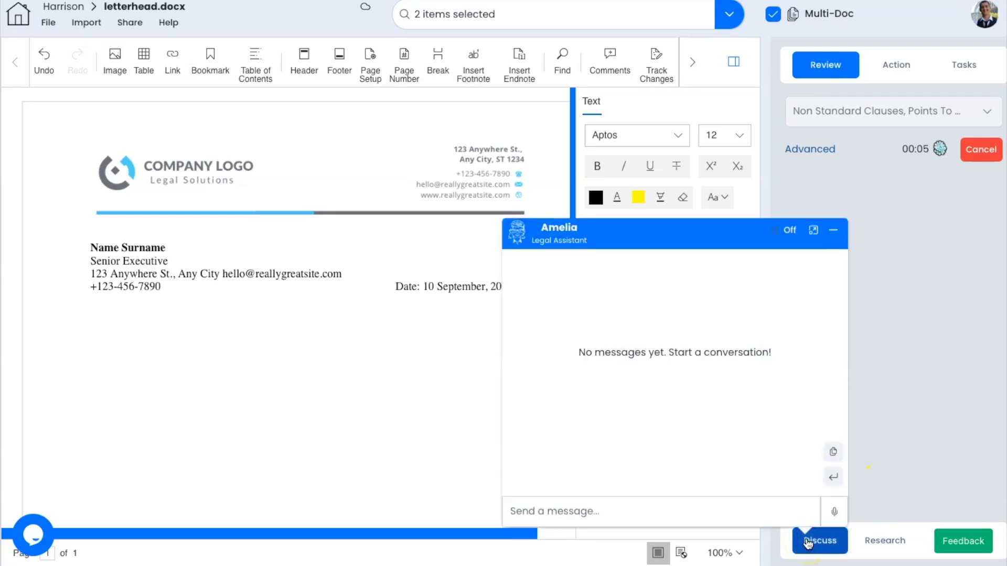
Step: Send Amelia the ready-made Detailed Document Summary request
{"action": "left_click", "coordinate": [779, 524]}
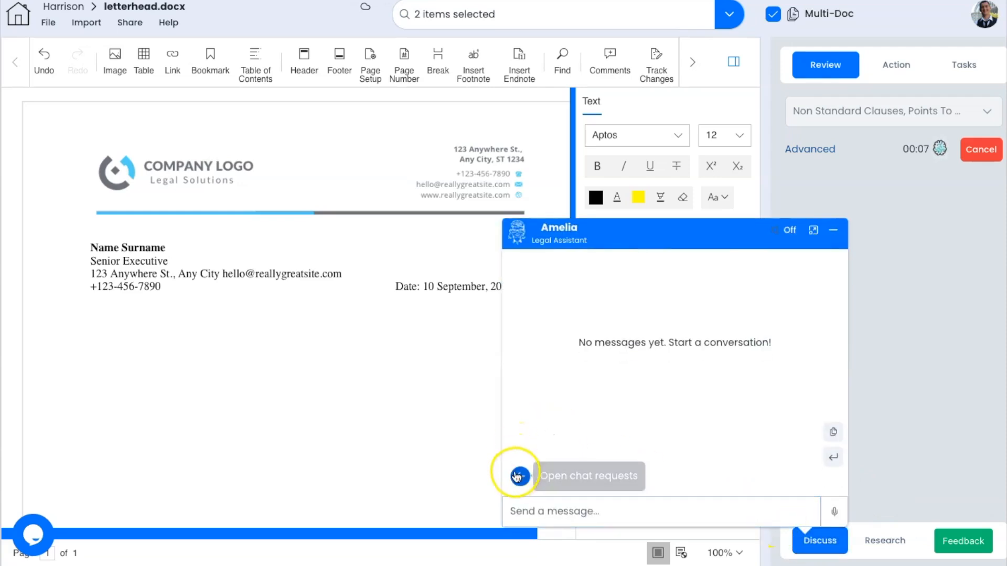
{"action": "left_click", "coordinate": [520, 475]}
{"action": "left_click", "coordinate": [429, 351]}
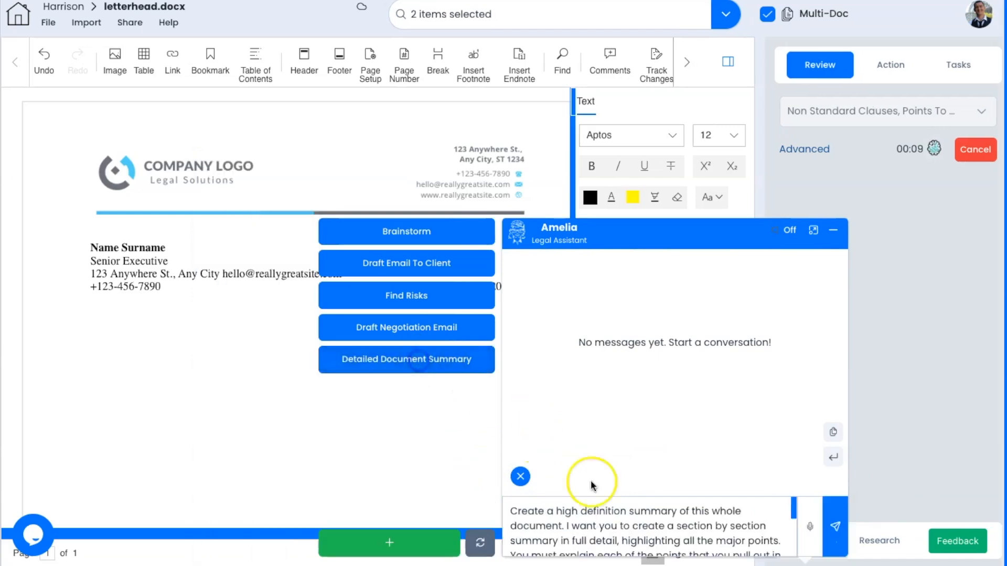
{"action": "left_click", "coordinate": [836, 530]}
{"action": "left_click", "coordinate": [638, 417]}
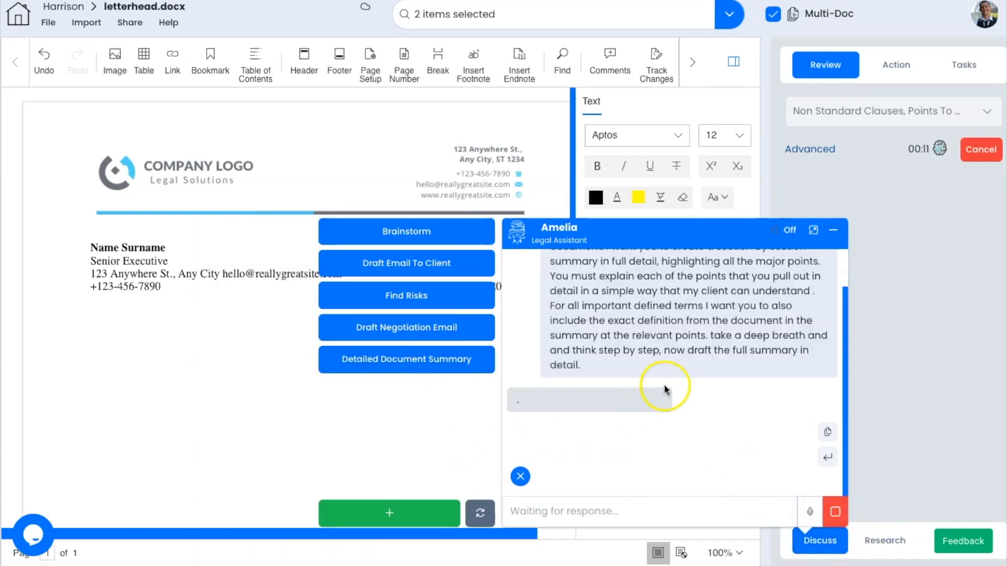
Step: Scroll through the four-page Securities Purchase Agreement summary in letterhead.docx
{"action": "scroll", "coordinate": [664, 388], "scroll_direction": "up", "scroll_amount": 1}
{"action": "scroll", "coordinate": [664, 387], "scroll_direction": "down", "scroll_amount": 1}
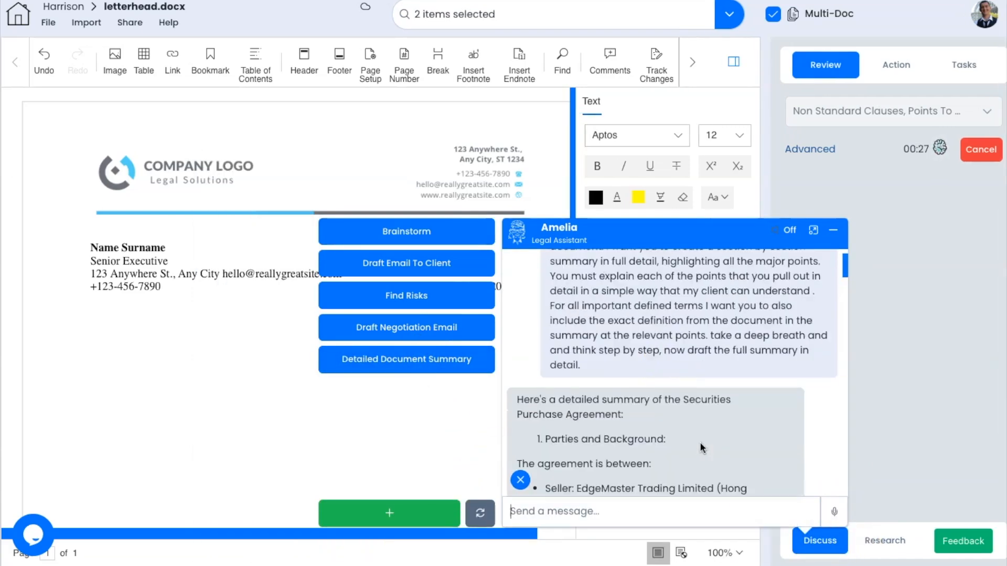
{"action": "scroll", "coordinate": [700, 447], "scroll_direction": "down", "scroll_amount": 8}
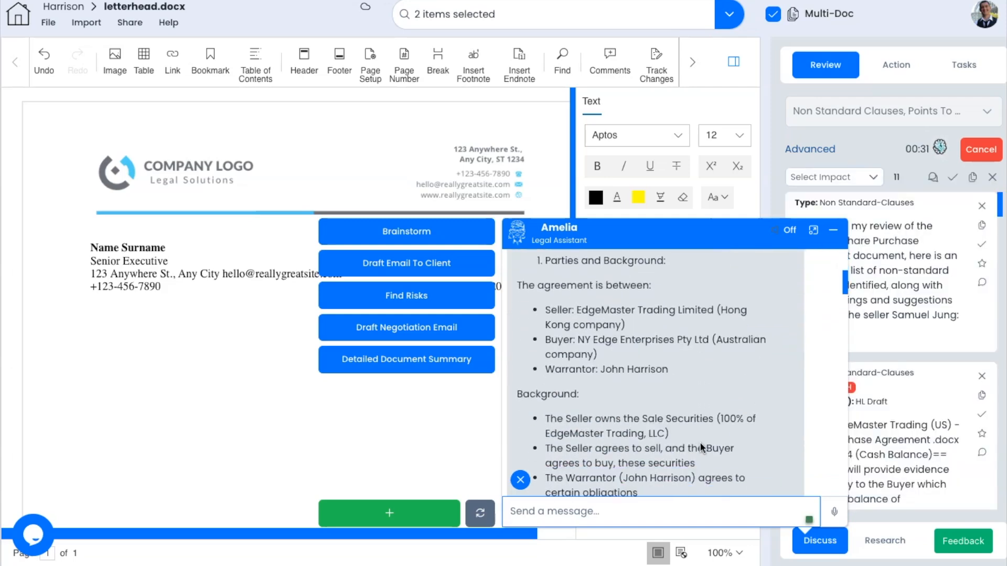
{"action": "scroll", "coordinate": [733, 467], "scroll_direction": "down", "scroll_amount": 10}
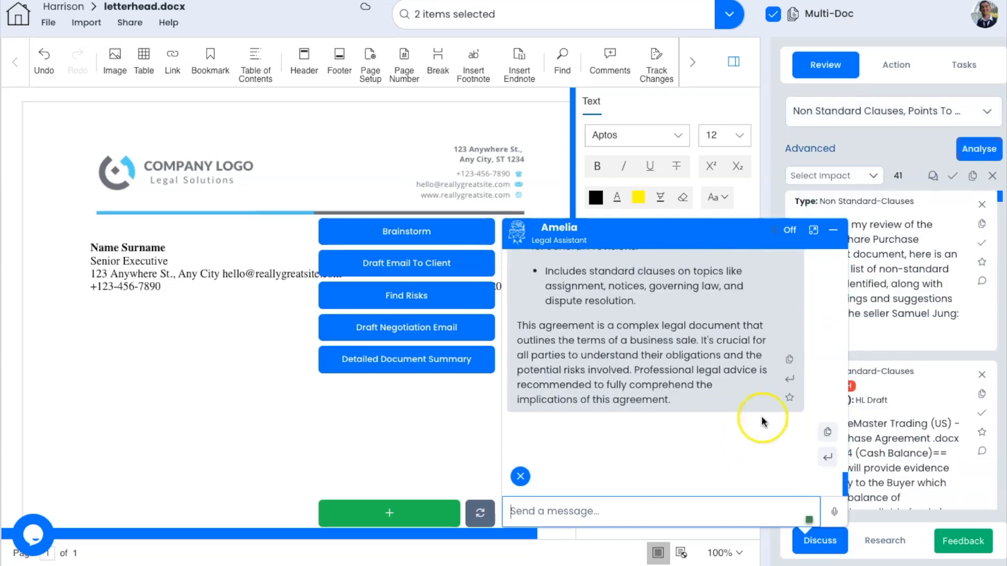
{"action": "scroll", "coordinate": [160, 288], "scroll_direction": "up", "scroll_amount": 15}
{"action": "scroll", "coordinate": [160, 289], "scroll_direction": "up", "scroll_amount": 14}
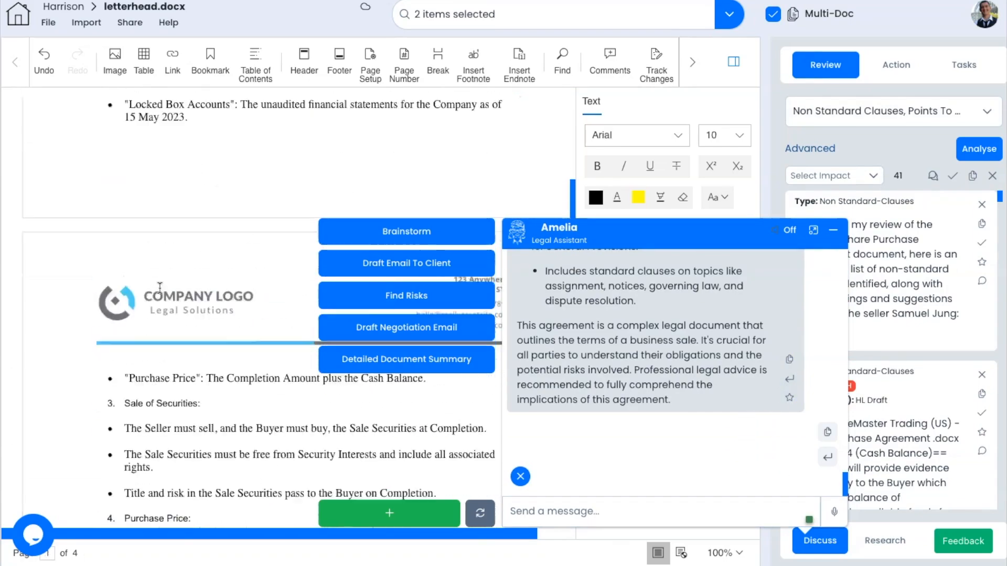
{"action": "scroll", "coordinate": [160, 289], "scroll_direction": "down", "scroll_amount": 20}
{"action": "scroll", "coordinate": [161, 289], "scroll_direction": "down", "scroll_amount": 2}
Step: Minimise the chat and dismiss the first review finding
{"action": "left_click", "coordinate": [161, 288]}
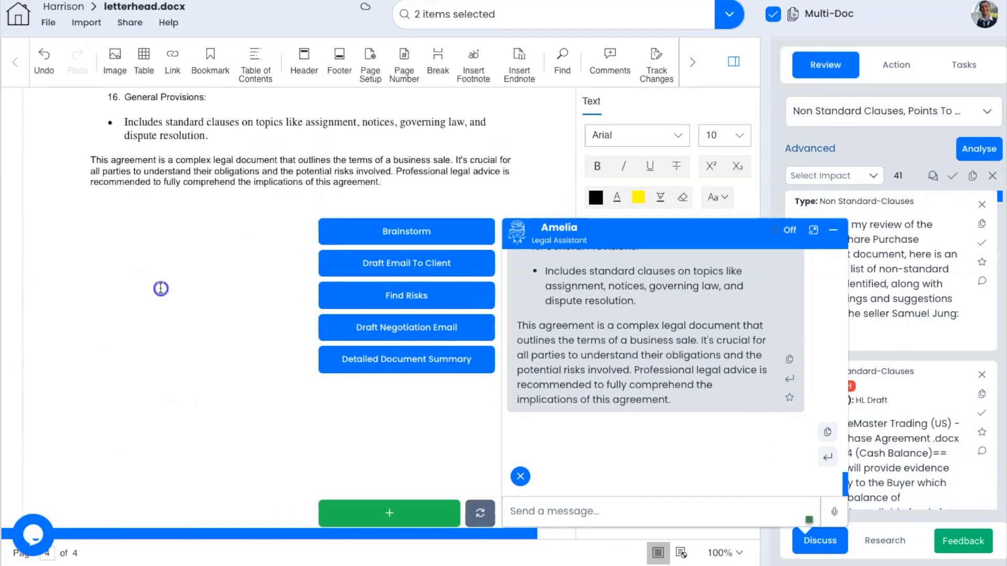
{"action": "left_click", "coordinate": [834, 229]}
{"action": "left_click", "coordinate": [982, 204]}
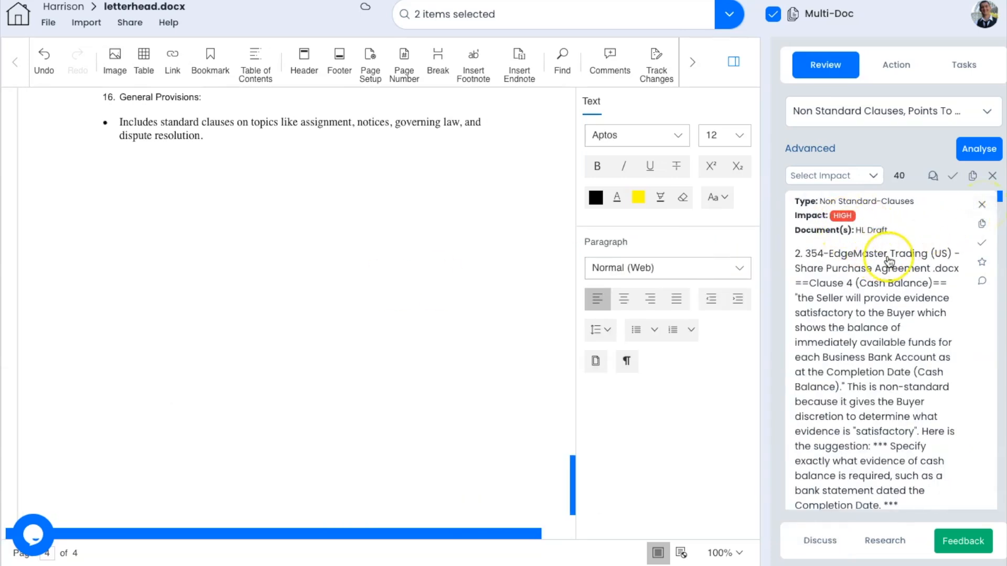
Step: Filter findings to Medium impact, then clear the filter to show all findings
{"action": "scroll", "coordinate": [876, 262], "scroll_direction": "down", "scroll_amount": 1}
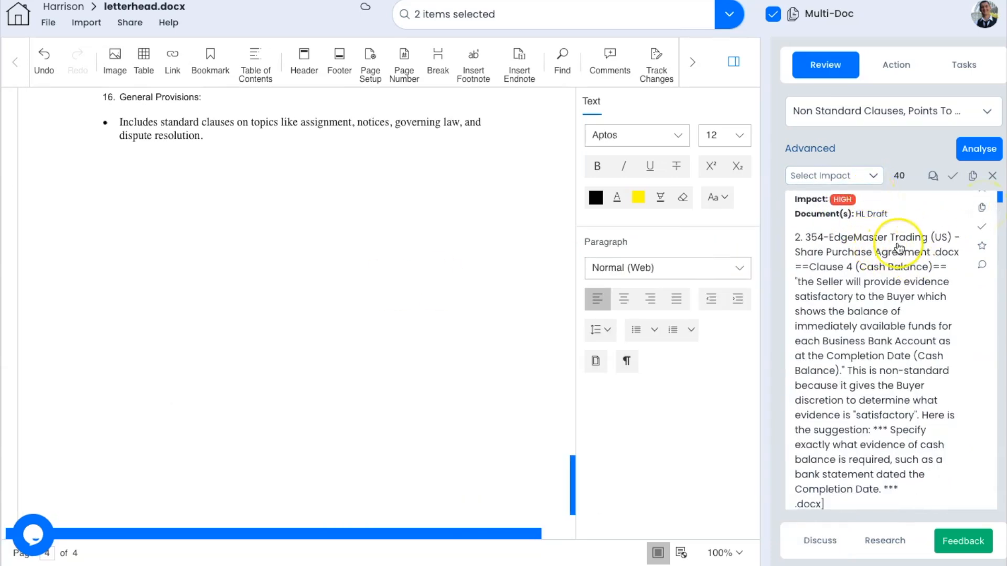
{"action": "scroll", "coordinate": [873, 191], "scroll_direction": "down", "scroll_amount": 10}
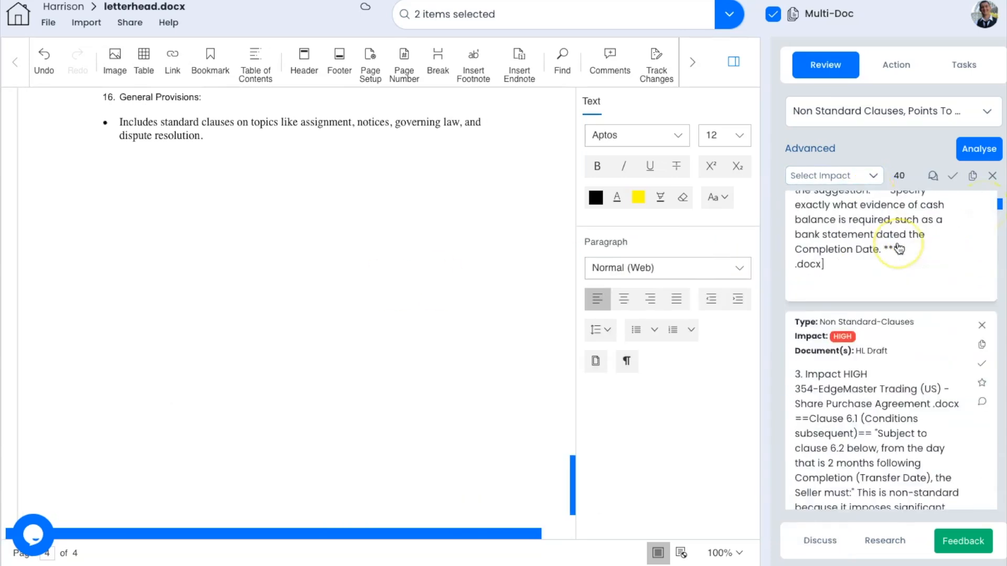
{"action": "left_click", "coordinate": [873, 175]}
{"action": "left_click", "coordinate": [834, 226]}
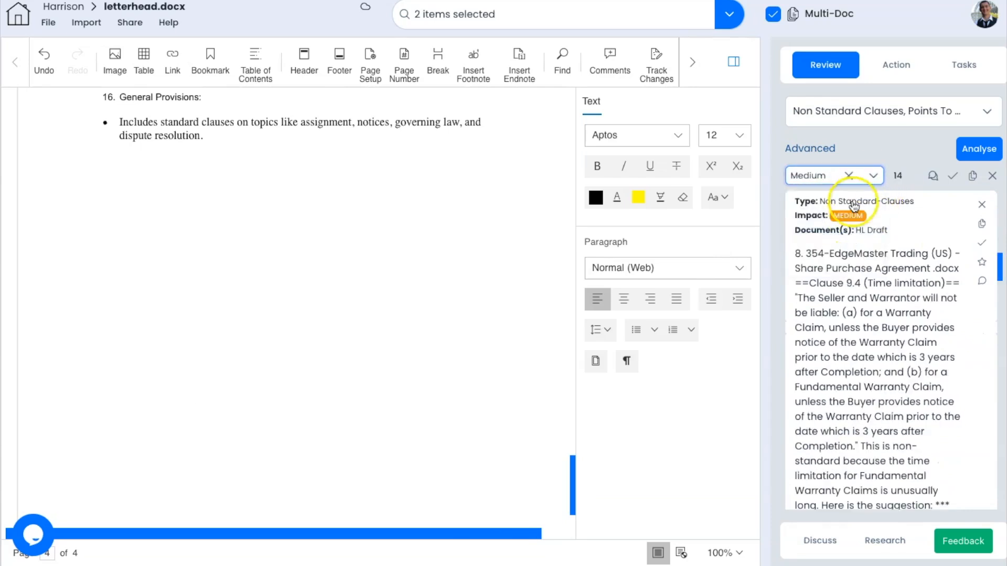
{"action": "left_click", "coordinate": [849, 176]}
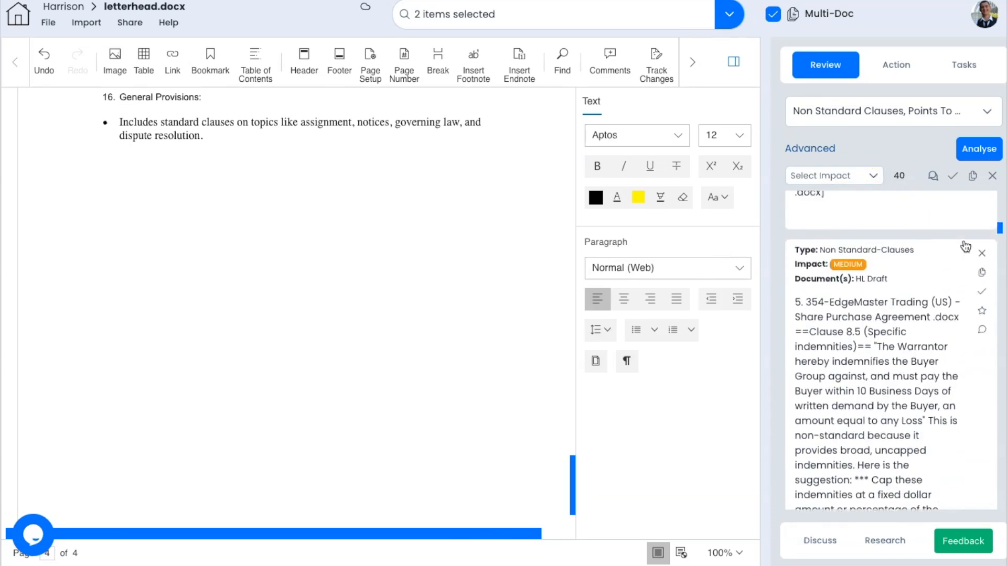
Step: Dismiss the Clause 9.1, 9.4, 13 and 3(a) findings, leaving 31 in the list
{"action": "scroll", "coordinate": [957, 329], "scroll_direction": "down", "scroll_amount": 5}
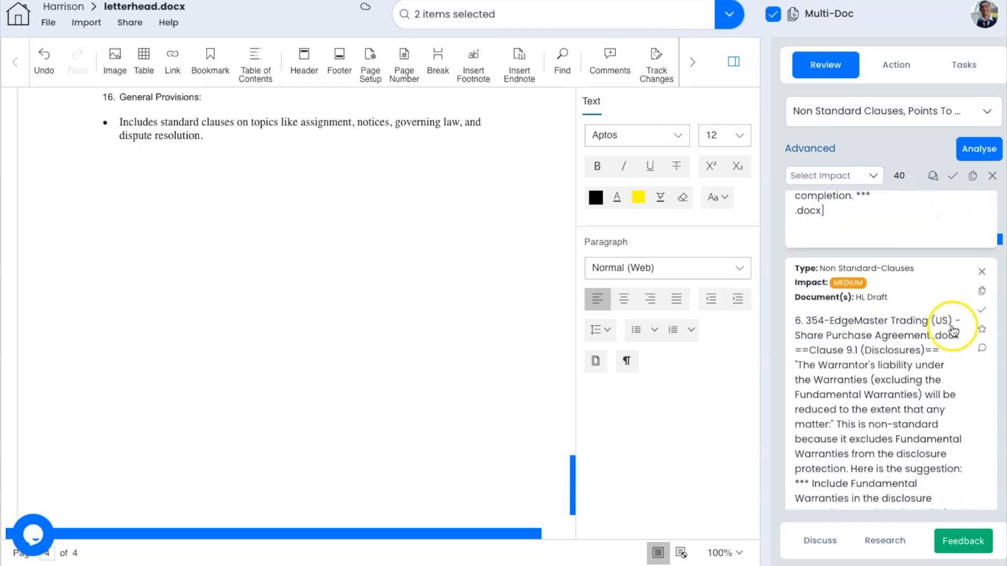
{"action": "left_click", "coordinate": [984, 203]}
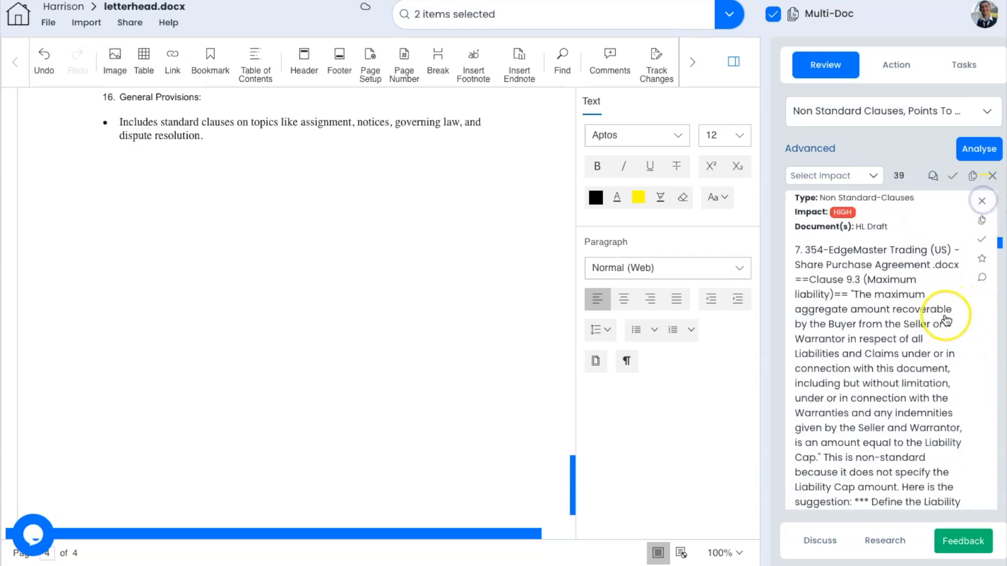
{"action": "scroll", "coordinate": [942, 318], "scroll_direction": "down", "scroll_amount": 5}
{"action": "scroll", "coordinate": [937, 318], "scroll_direction": "down", "scroll_amount": 2}
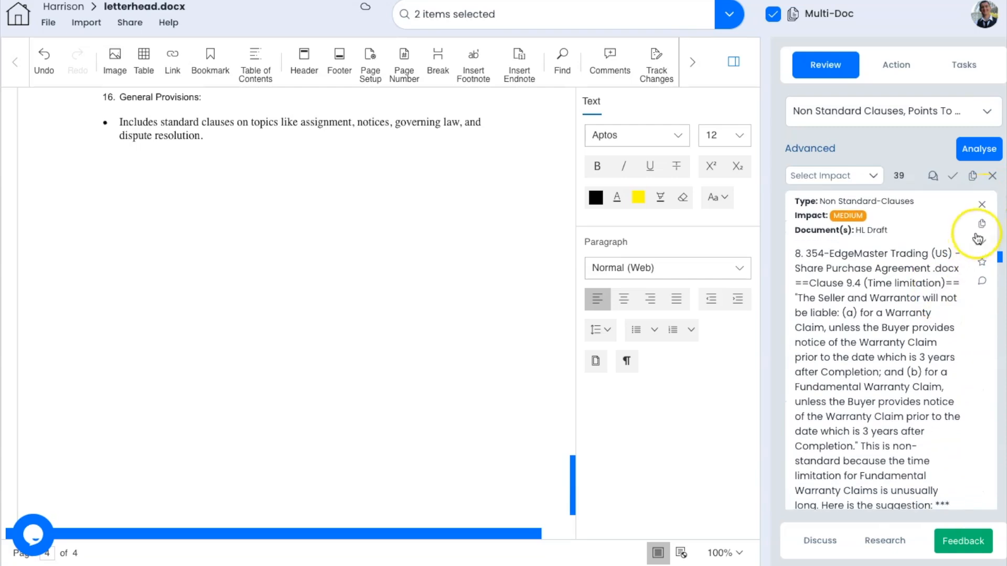
{"action": "left_click", "coordinate": [982, 204]}
{"action": "scroll", "coordinate": [947, 290], "scroll_direction": "down", "scroll_amount": 5}
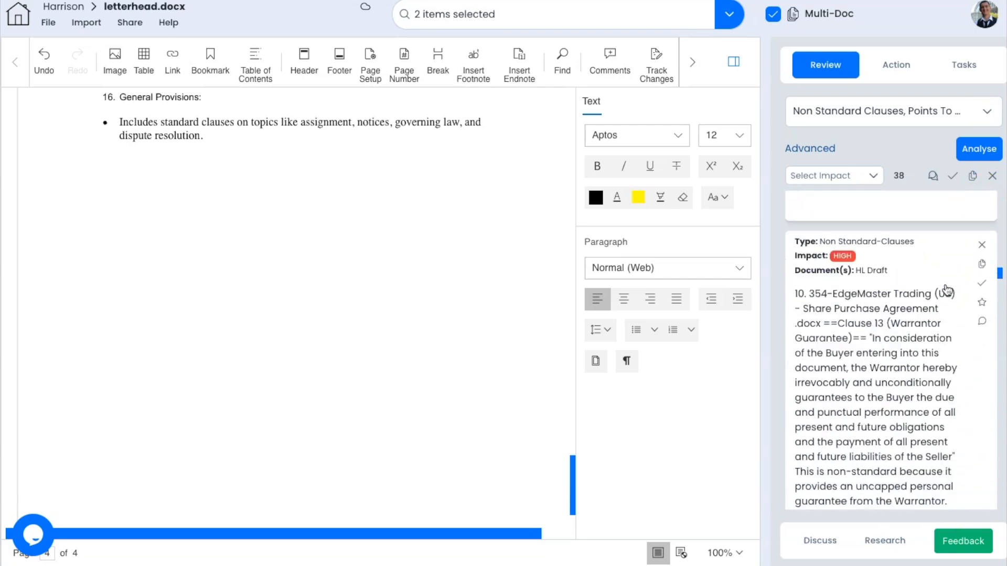
{"action": "left_click", "coordinate": [983, 204]}
{"action": "scroll", "coordinate": [917, 304], "scroll_direction": "down", "scroll_amount": 6}
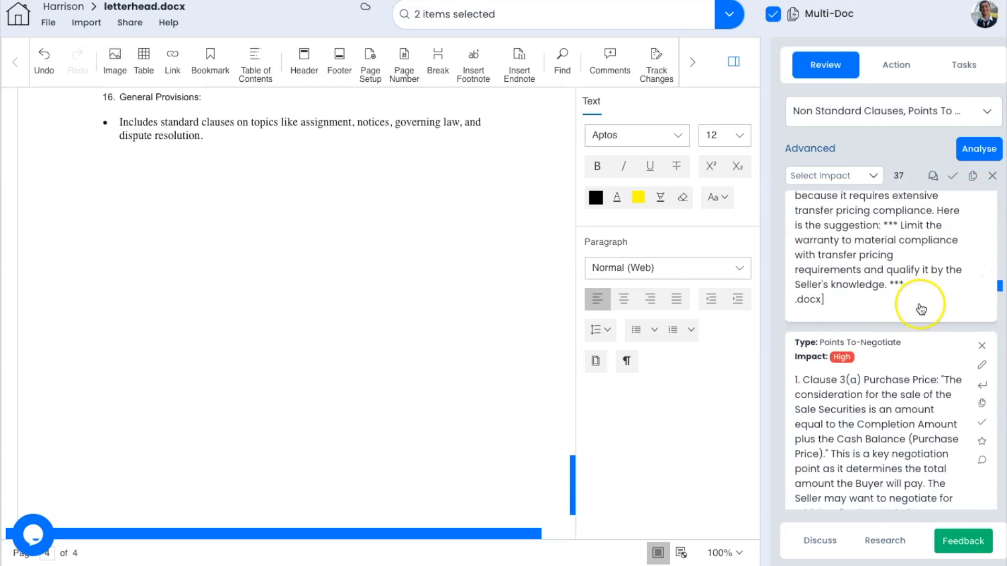
{"action": "left_click", "coordinate": [982, 217]}
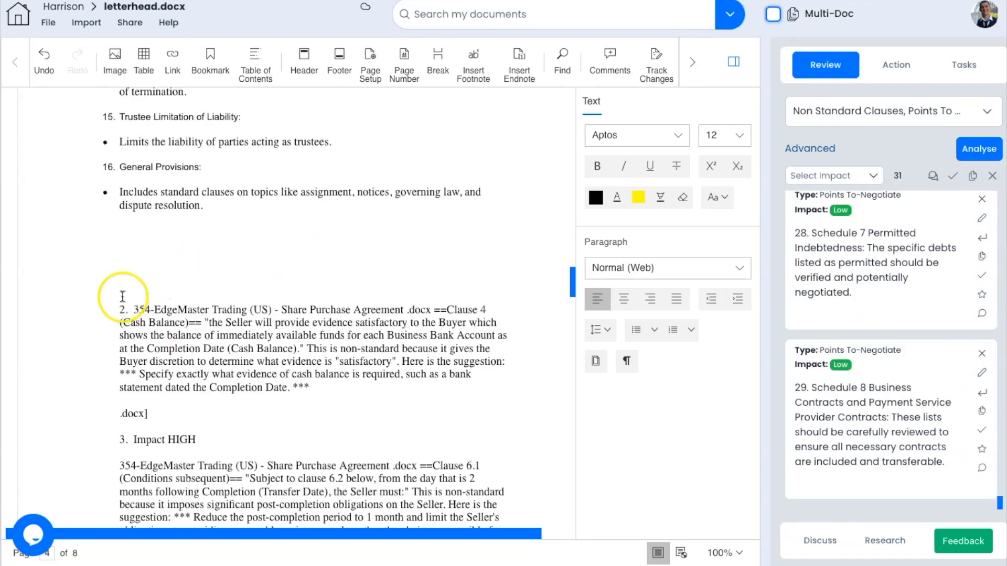
Step: Select the inserted clause list and dictate an AI request for a client advice letter on each amendment
{"action": "left_click_drag", "start_coordinate": [122, 289], "coordinate": [165, 531]}
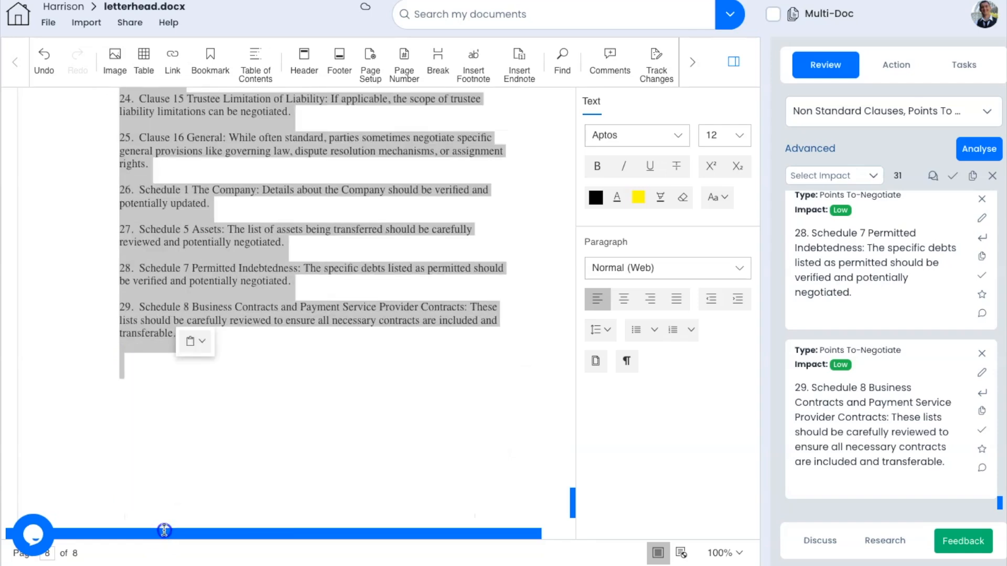
{"action": "right_click", "coordinate": [212, 304]}
{"action": "left_click", "coordinate": [236, 292]}
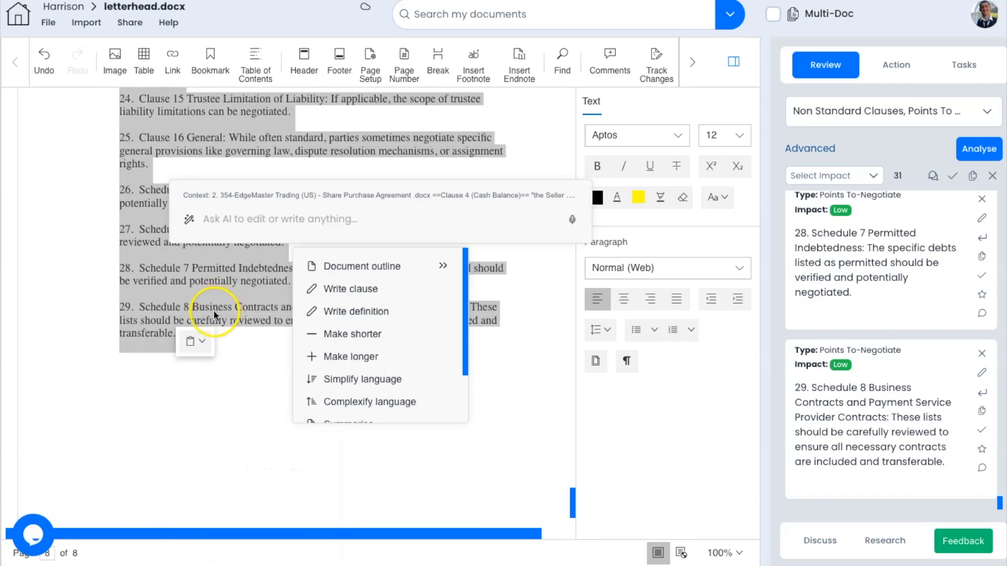
{"action": "left_click", "coordinate": [572, 219]}
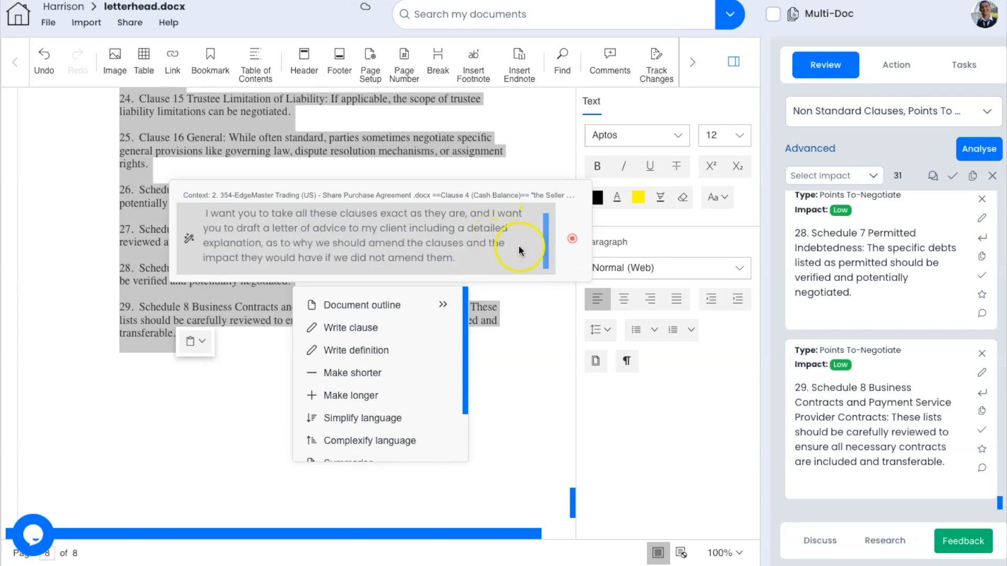
{"action": "left_click", "coordinate": [571, 240]}
{"action": "left_click", "coordinate": [571, 241]}
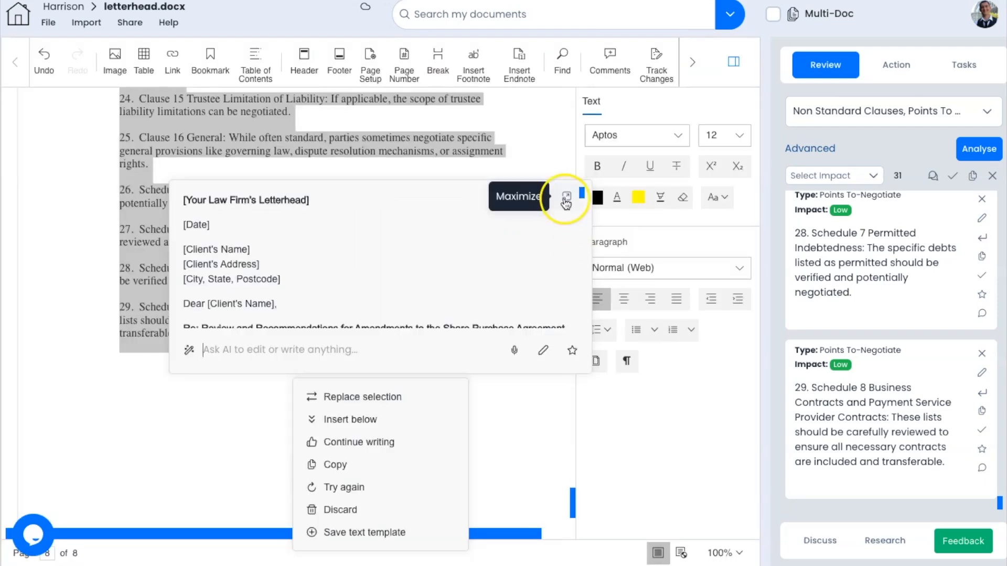
Step: Review the AI-drafted advice letter full-size and replace the selected clause list with it
{"action": "left_click", "coordinate": [566, 197]}
{"action": "scroll", "coordinate": [519, 250], "scroll_direction": "down", "scroll_amount": 3}
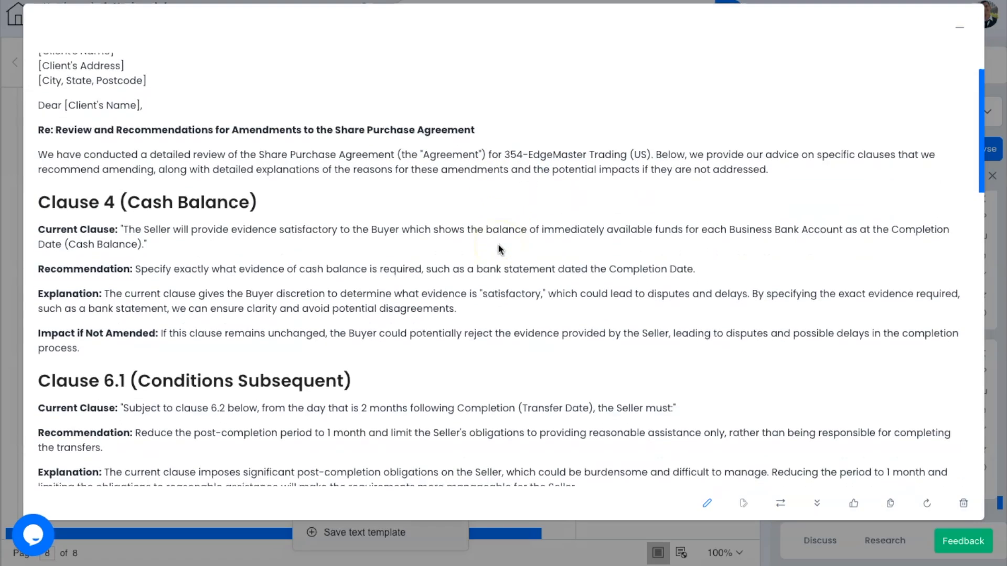
{"action": "scroll", "coordinate": [499, 249], "scroll_direction": "down", "scroll_amount": 3}
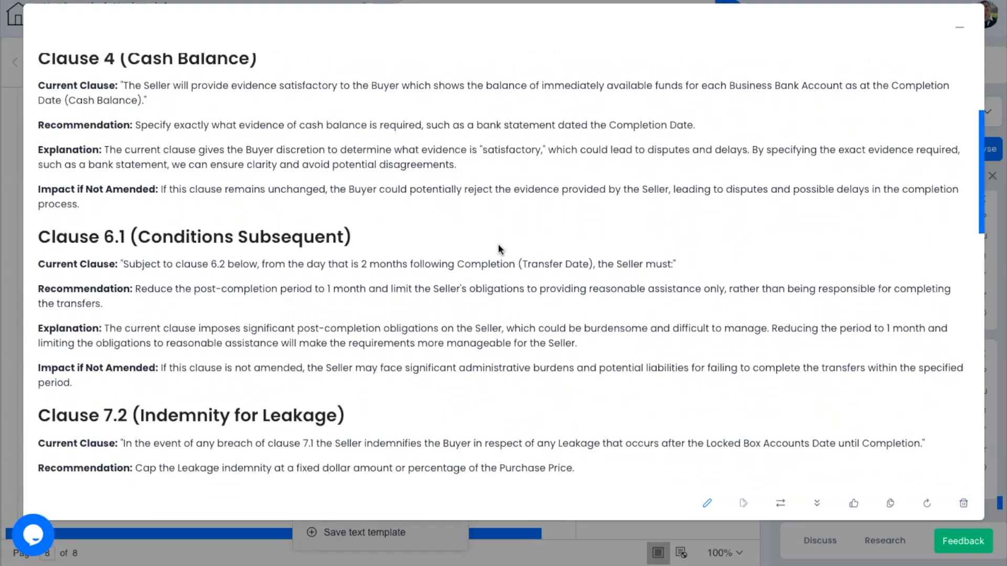
{"action": "scroll", "coordinate": [499, 249], "scroll_direction": "down", "scroll_amount": 7}
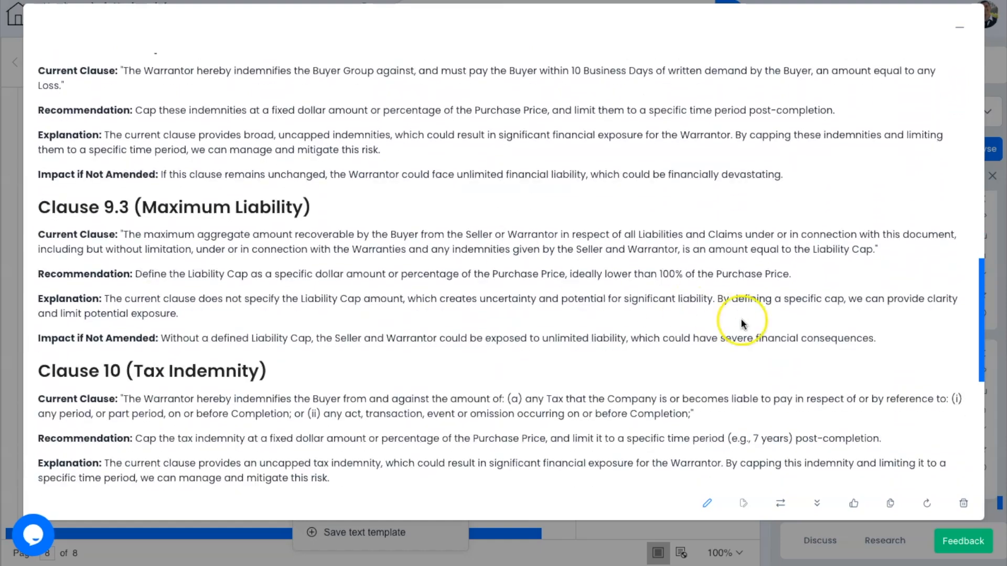
{"action": "left_click", "coordinate": [959, 27]}
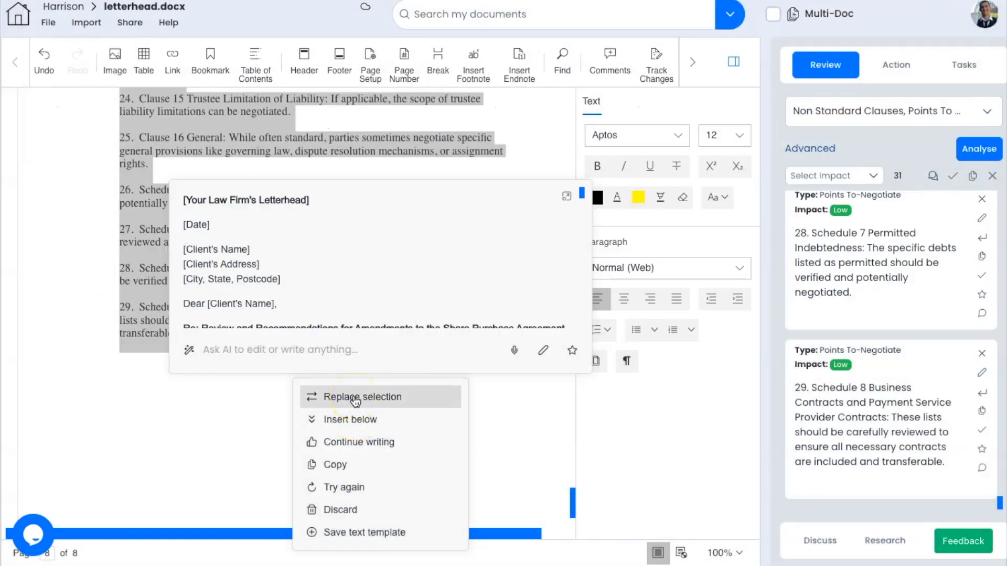
{"action": "left_click", "coordinate": [355, 398]}
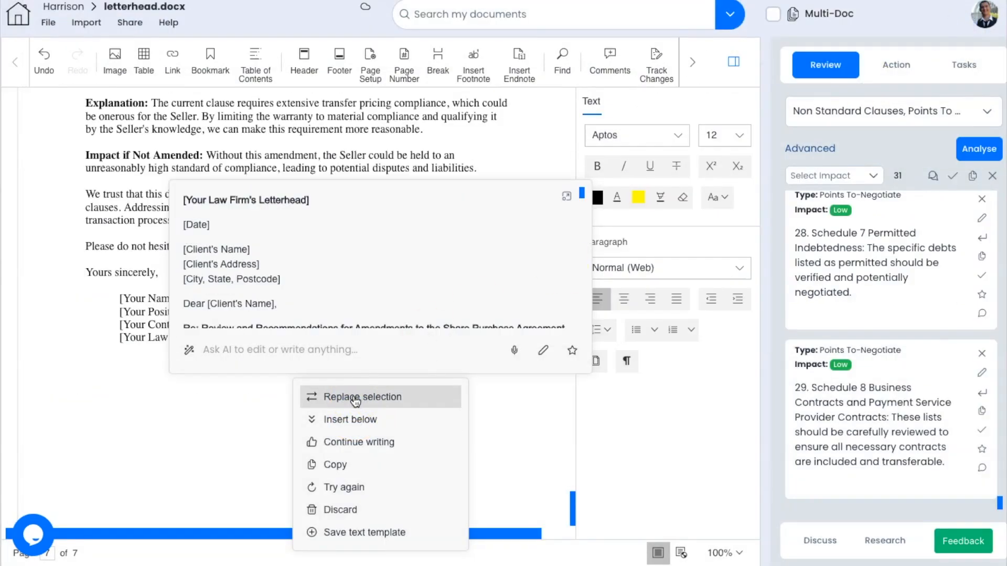
{"action": "left_click", "coordinate": [549, 444]}
{"action": "scroll", "coordinate": [372, 342], "scroll_direction": "up", "scroll_amount": 2}
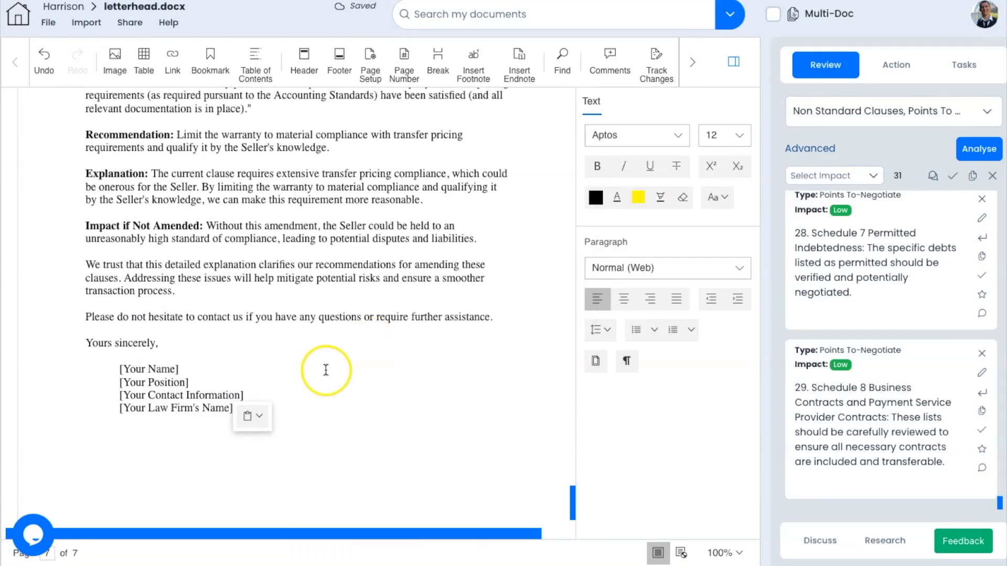
{"action": "scroll", "coordinate": [324, 367], "scroll_direction": "up", "scroll_amount": 1}
{"action": "scroll", "coordinate": [325, 370], "scroll_direction": "up", "scroll_amount": 15}
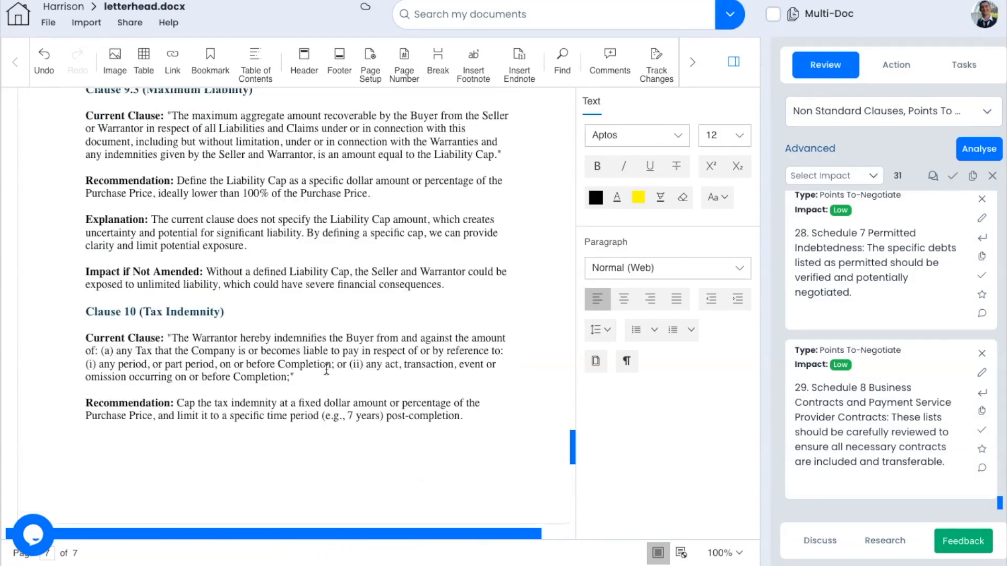
{"action": "left_click_drag", "start_coordinate": [484, 293], "coordinate": [107, 294]}
Step: Insert the AI's plain-English explanation below the Seller's ownership warranty
{"action": "right_click", "coordinate": [176, 292]}
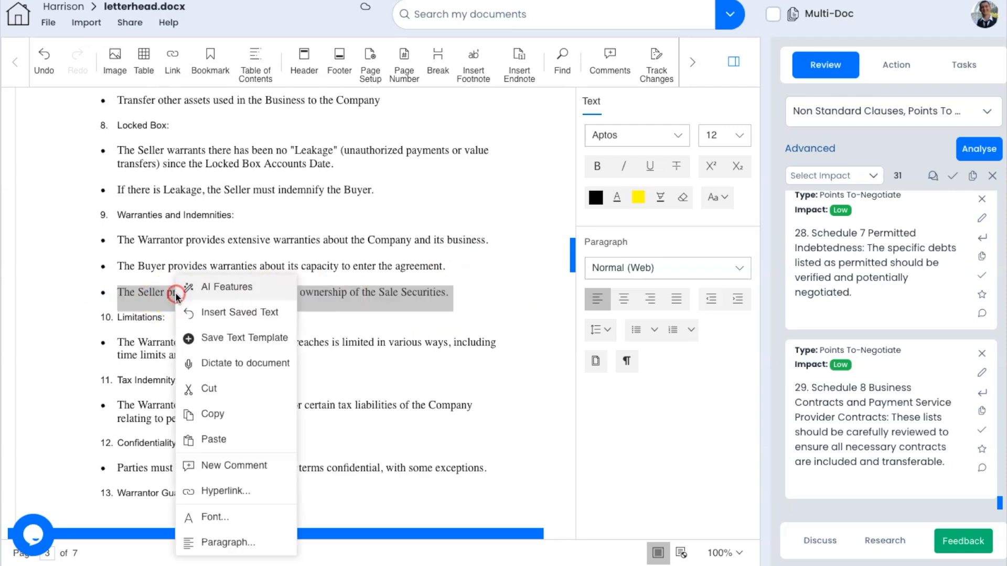
{"action": "left_click", "coordinate": [225, 294]}
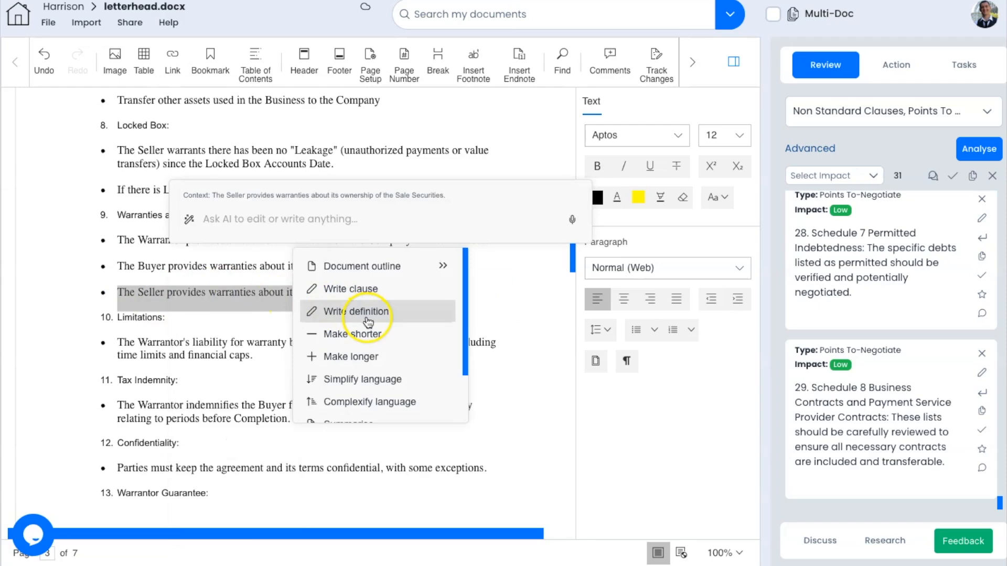
{"action": "scroll", "coordinate": [387, 380], "scroll_direction": "down", "scroll_amount": 1}
{"action": "left_click", "coordinate": [383, 403]}
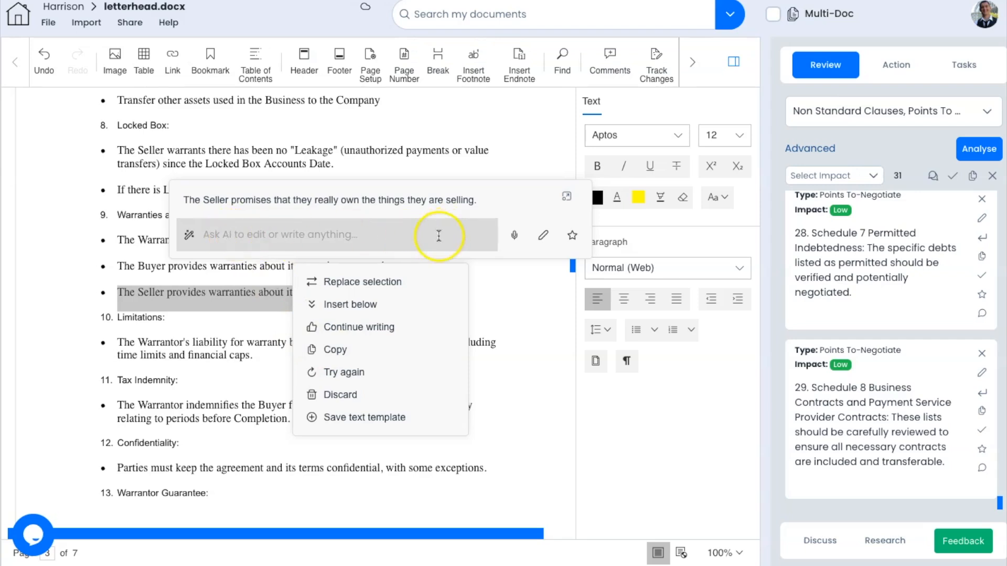
{"action": "left_click", "coordinate": [394, 303]}
Step: Start a blank line after the tax indemnity bullet
{"action": "left_click", "coordinate": [219, 354]}
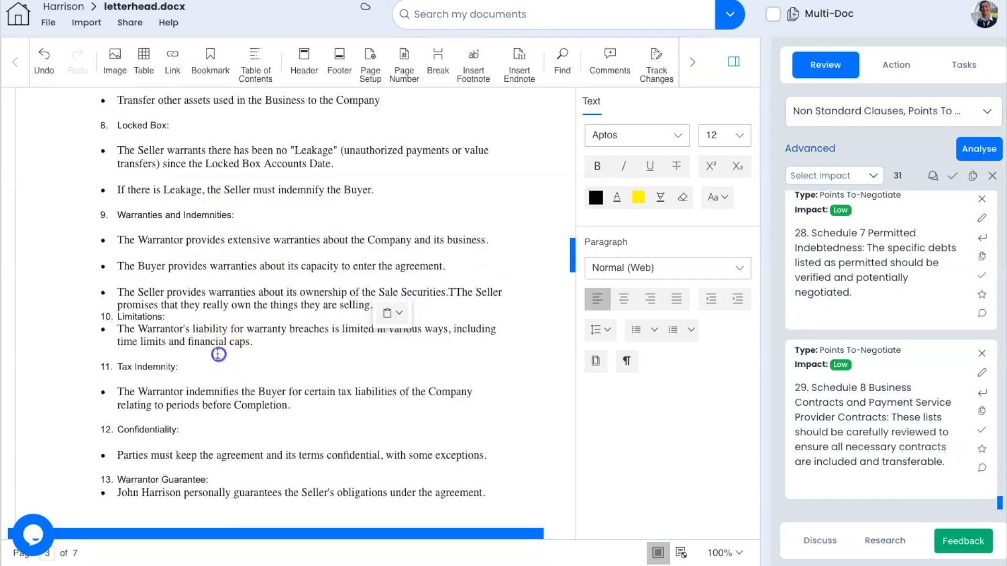
{"action": "scroll", "coordinate": [338, 336], "scroll_direction": "down", "scroll_amount": 1}
{"action": "key", "text": "Return"}
{"action": "key", "text": "Return"}
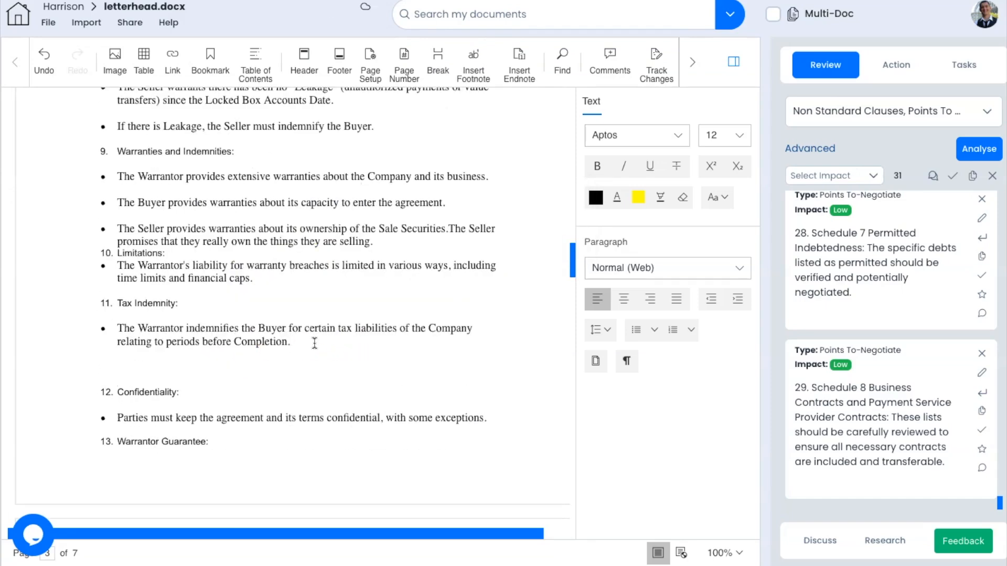
Step: Dictate a note under the tax indemnity bullet explaining the buyer isn't left with outstanding tax liabilities
{"action": "right_click", "coordinate": [163, 365]}
{"action": "left_click", "coordinate": [235, 364]}
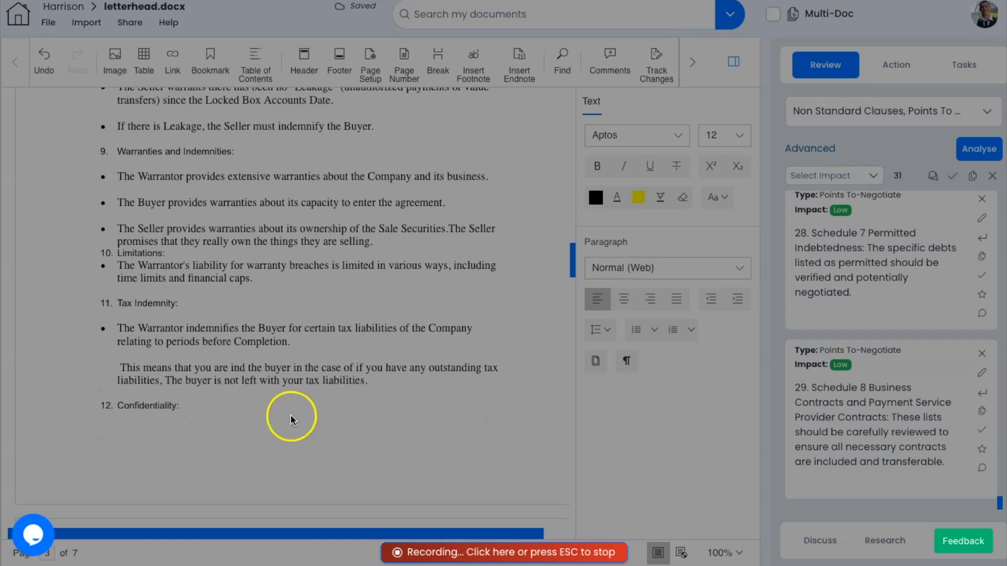
{"action": "left_click", "coordinate": [406, 552]}
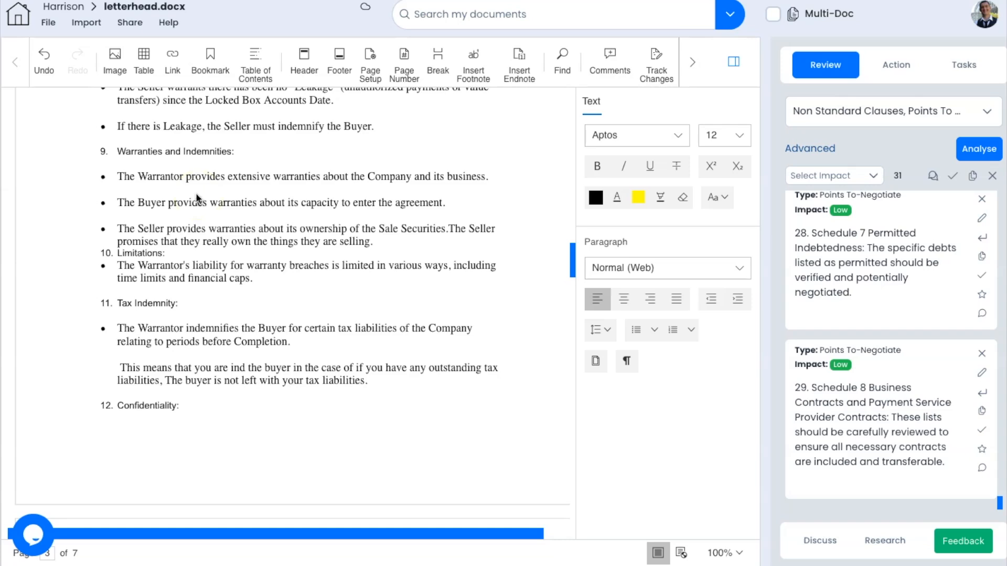
{"action": "left_click", "coordinate": [49, 22]}
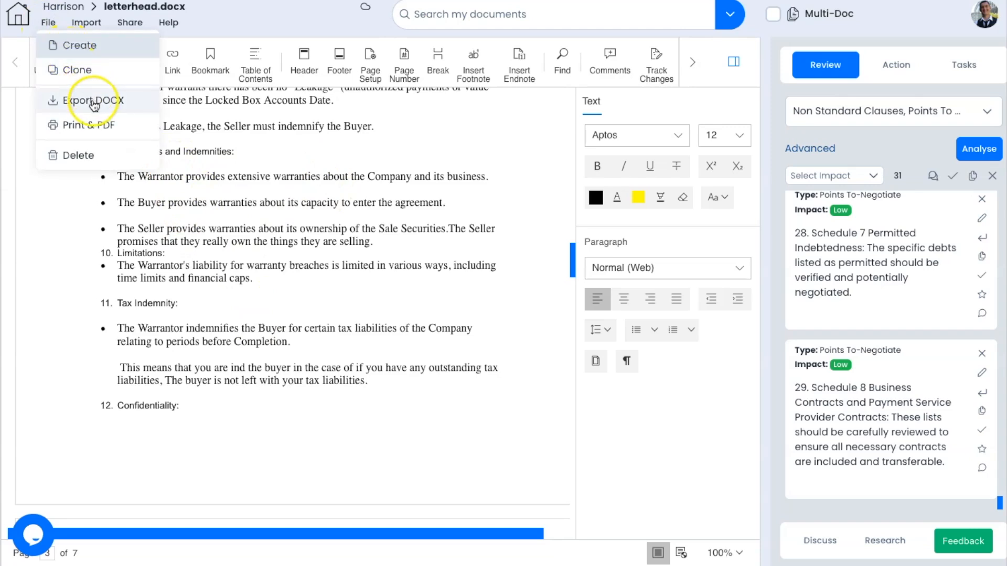